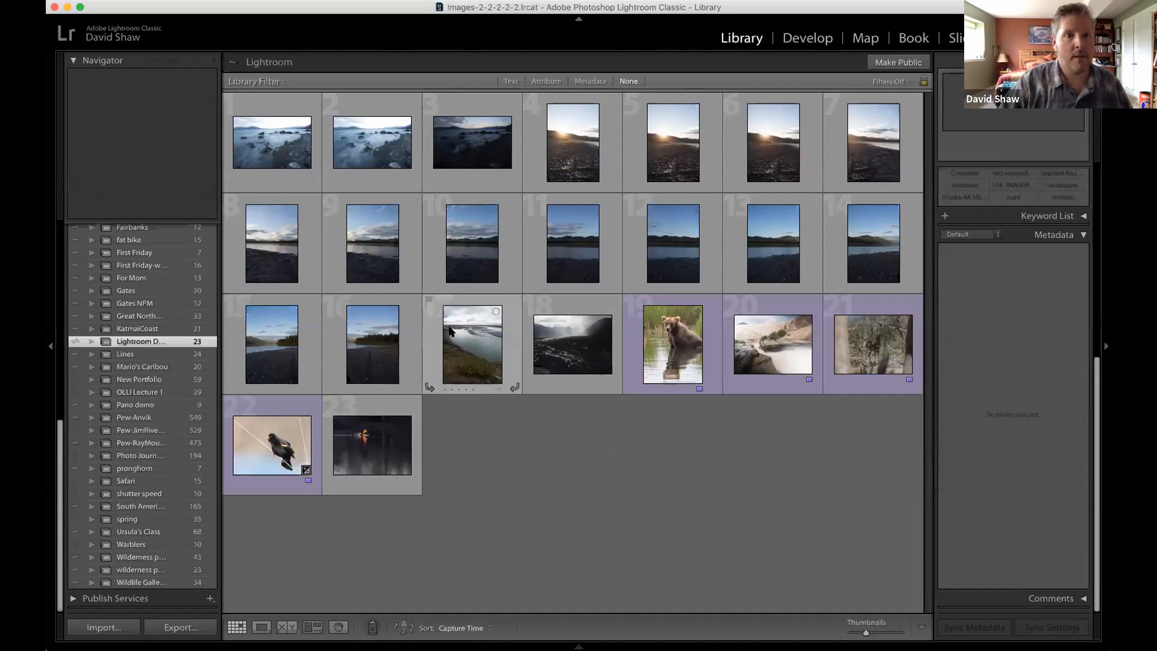
Display all photographs in the catalog and jump to the zebra photos deep in the thumbnail grid.
scroll(184, 379, up, 5)
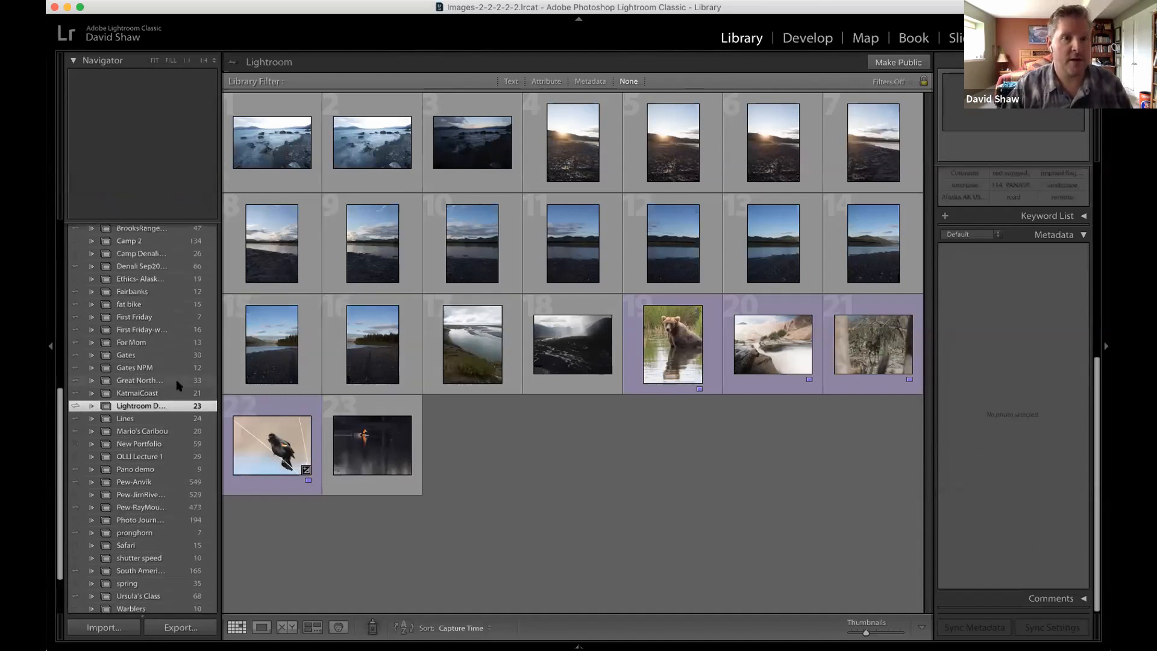
scroll(177, 382, up, 12)
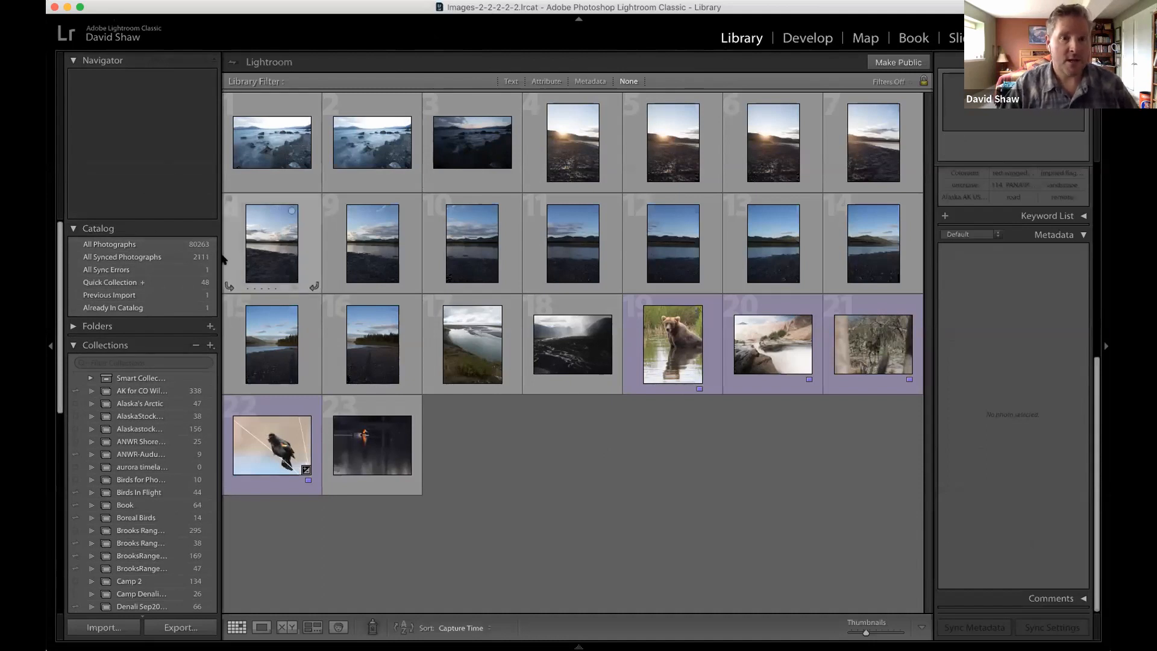
click(127, 244)
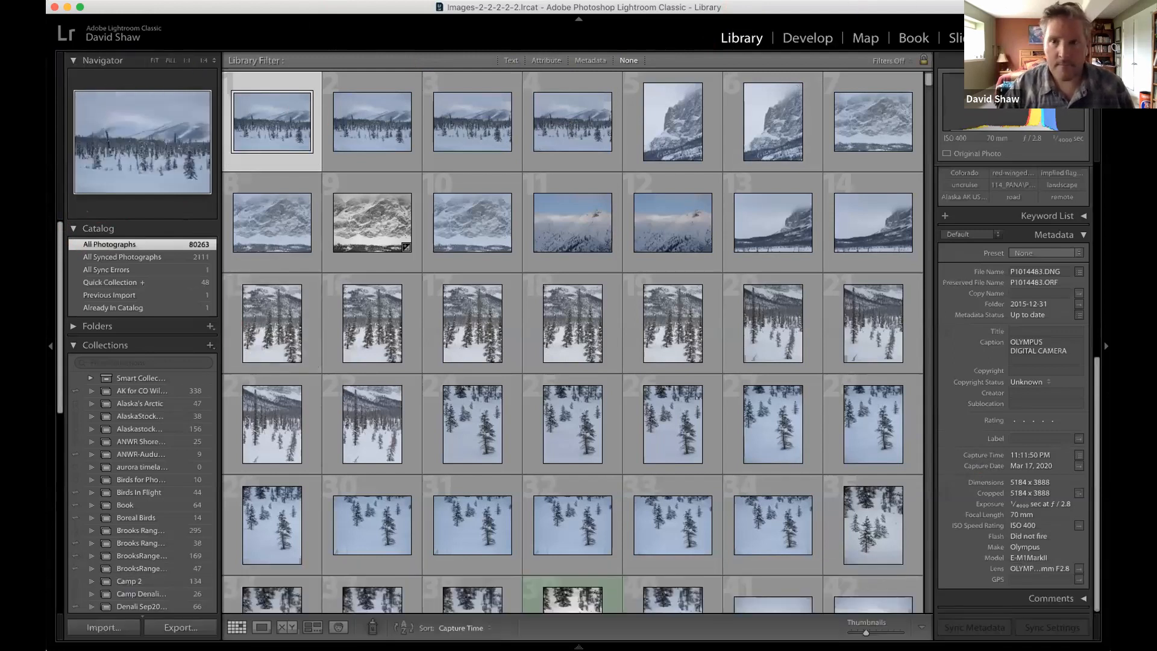
click(928, 377)
drag(921, 424, 925, 440)
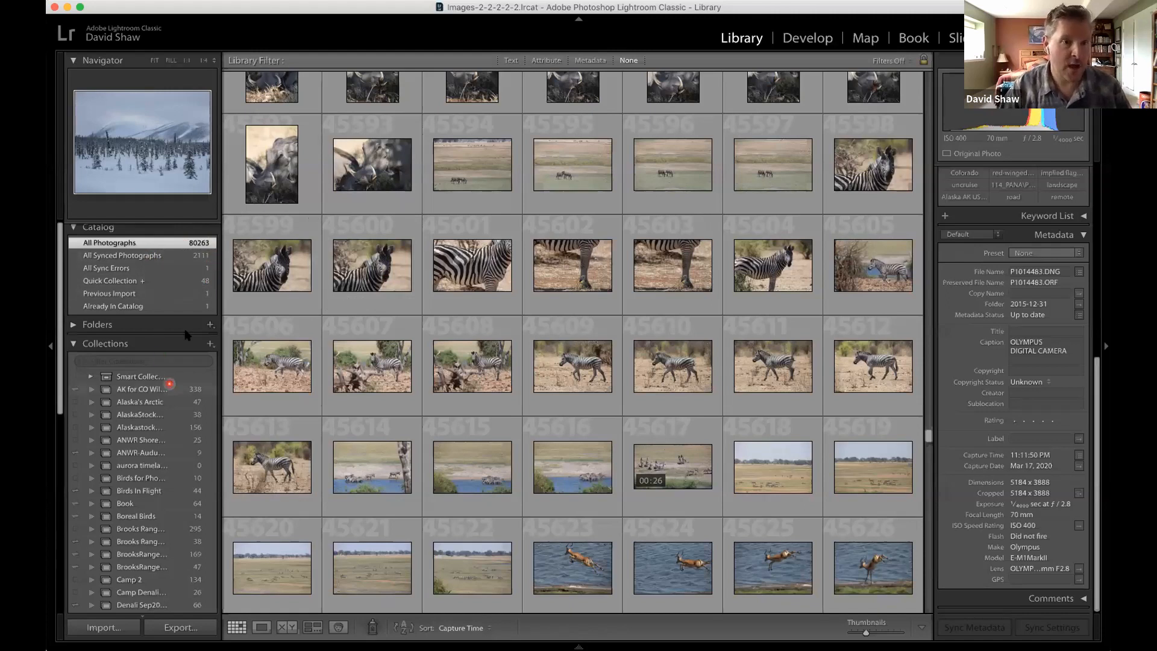
Browse the collections list and the African wildlife thumbnails, and select the first green-labelled photo of the standing lioness.
scroll(158, 385, down, 5)
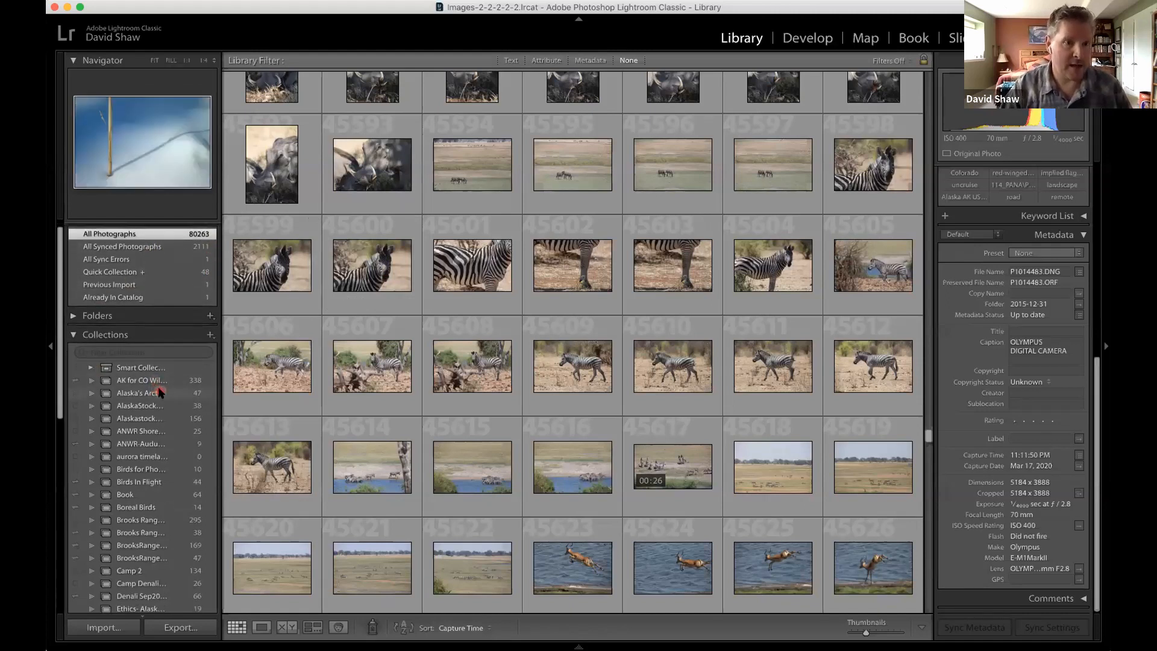
scroll(146, 354, down, 2)
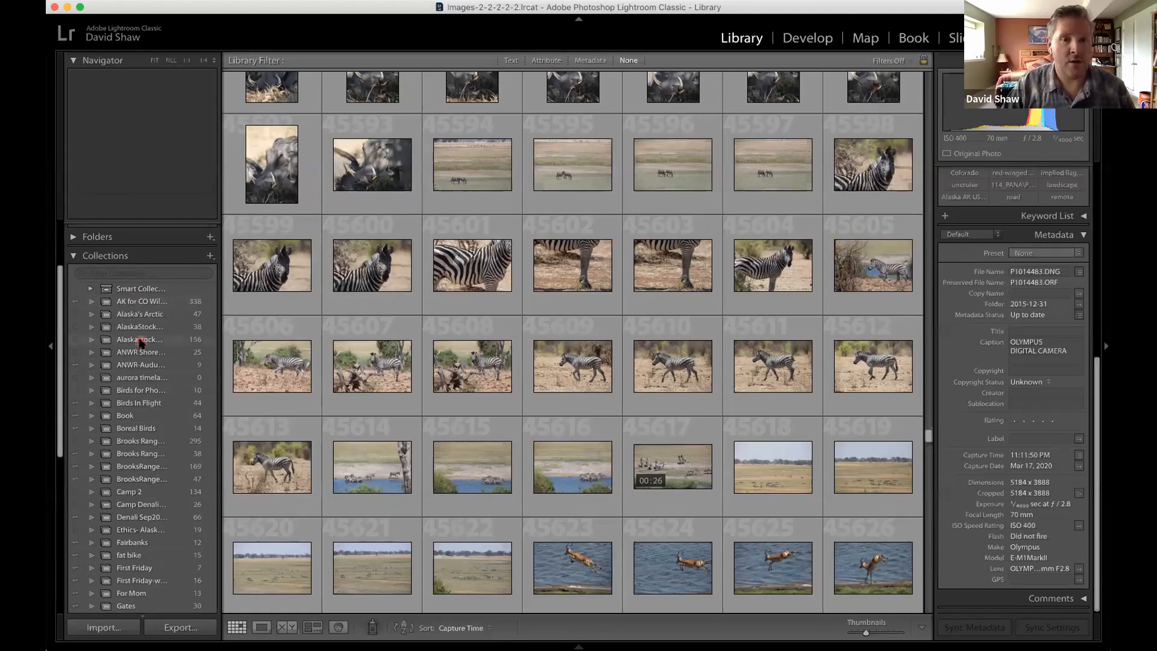
scroll(139, 343, down, 3)
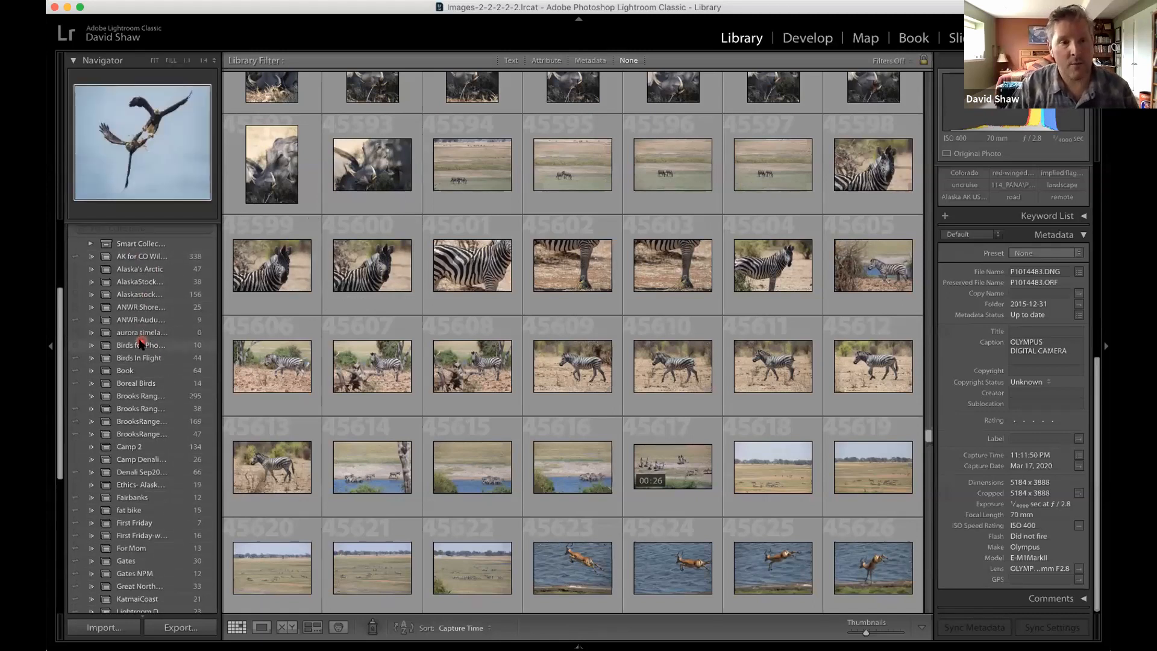
scroll(542, 424, down, 6)
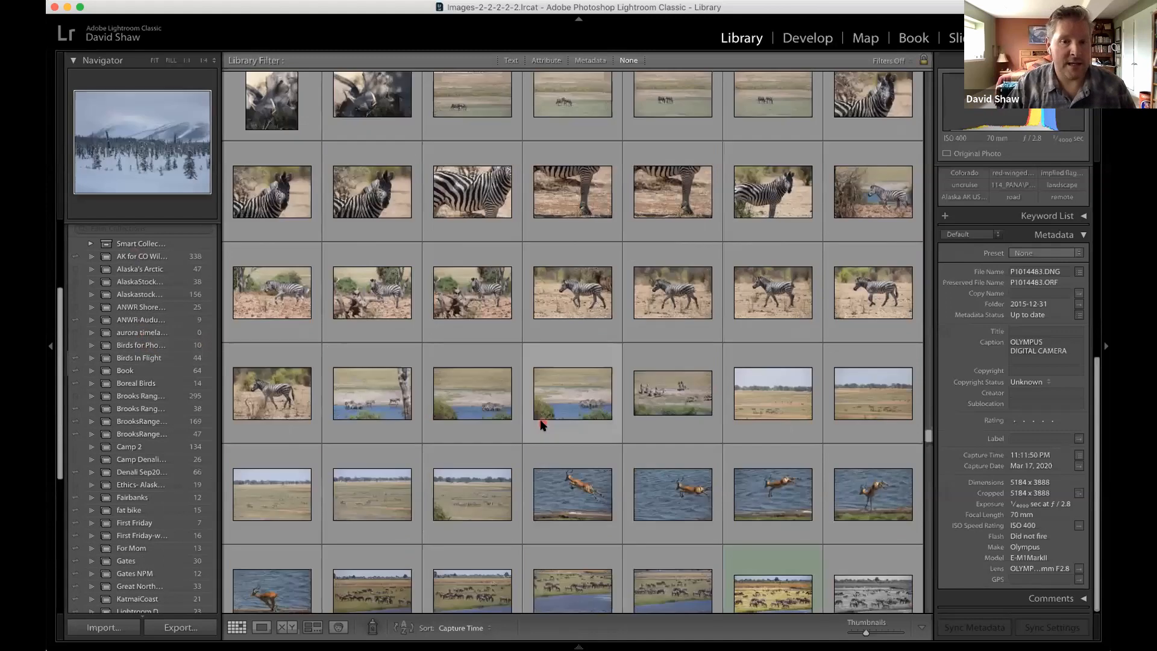
scroll(519, 335, down, 15)
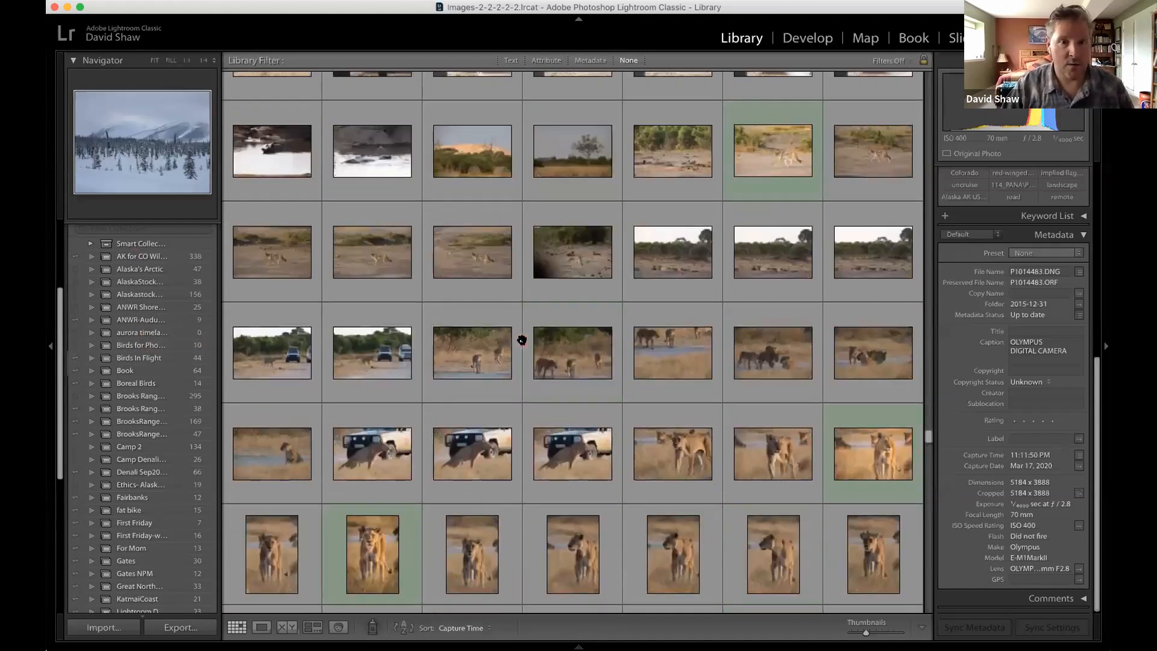
scroll(603, 343, down, 2)
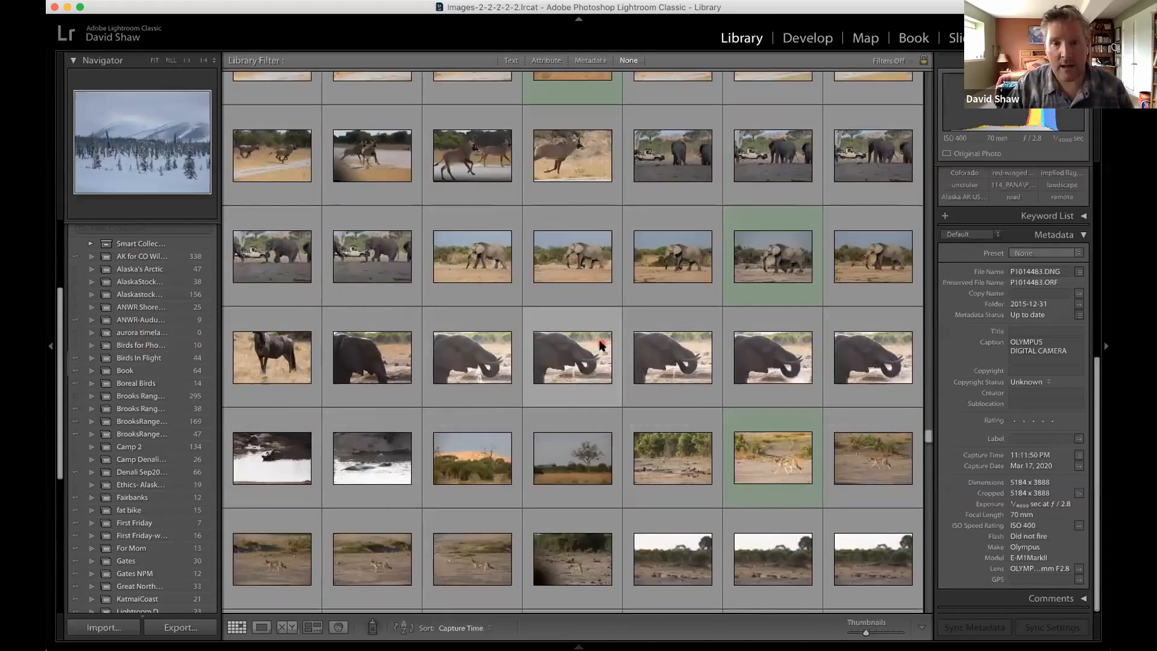
scroll(814, 330, down, 5)
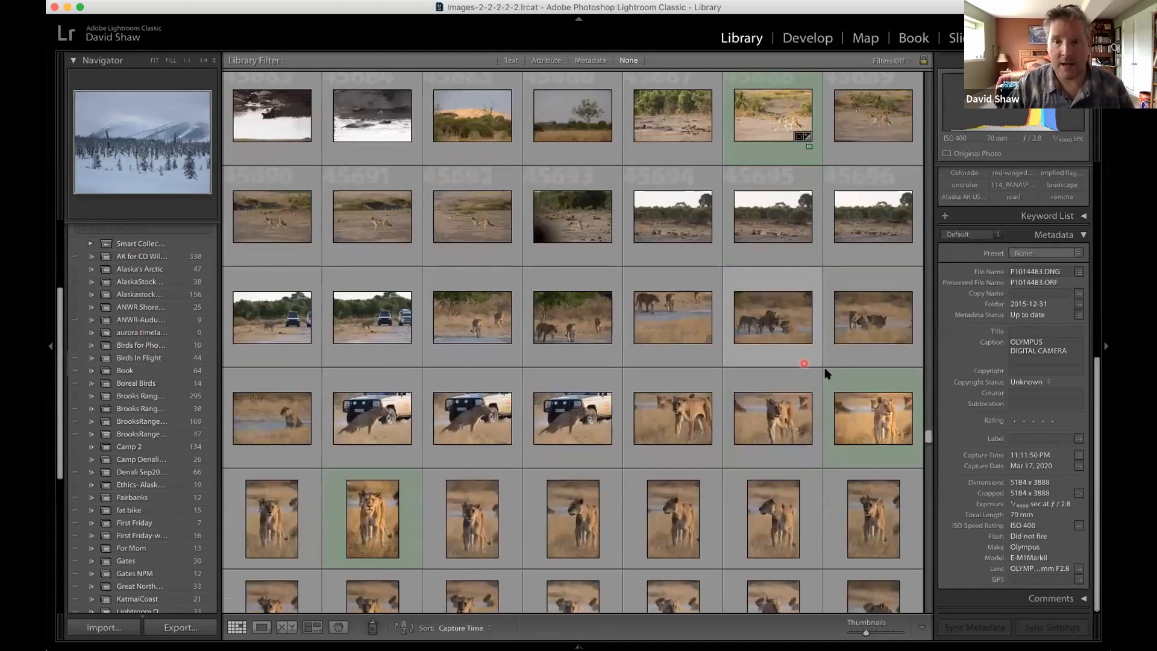
click(863, 385)
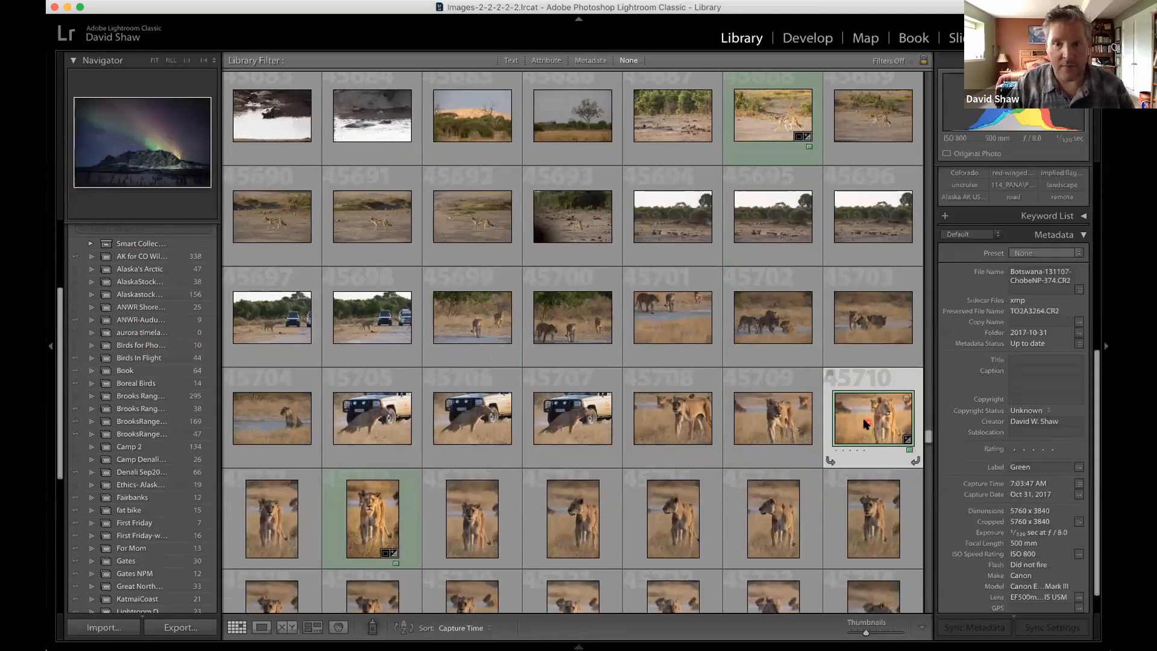
Open the Birds In Flight collection to show its photos in the grid.
drag(456, 357, 146, 369)
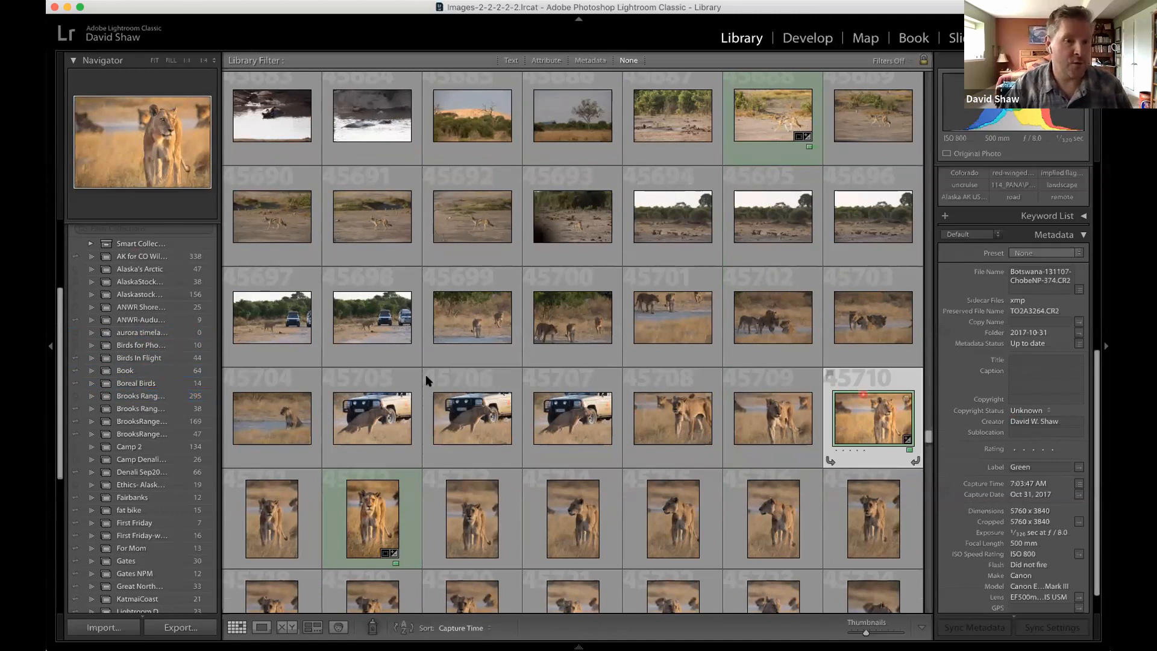
scroll(151, 362, down, 2)
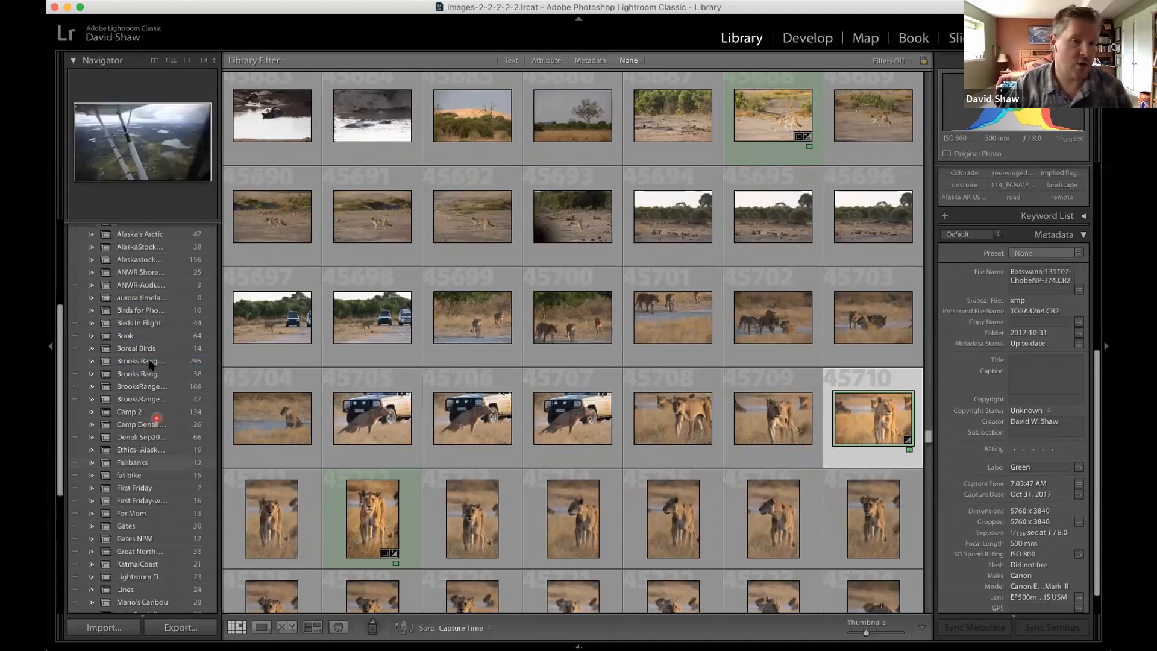
scroll(150, 361, up, 2)
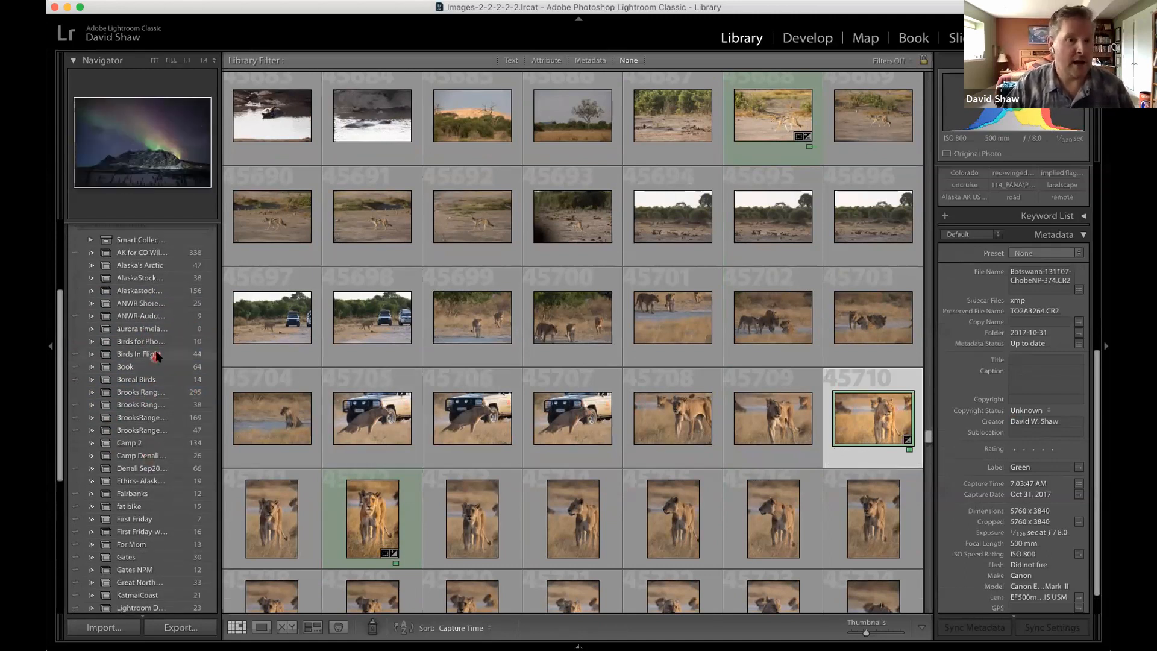
click(156, 355)
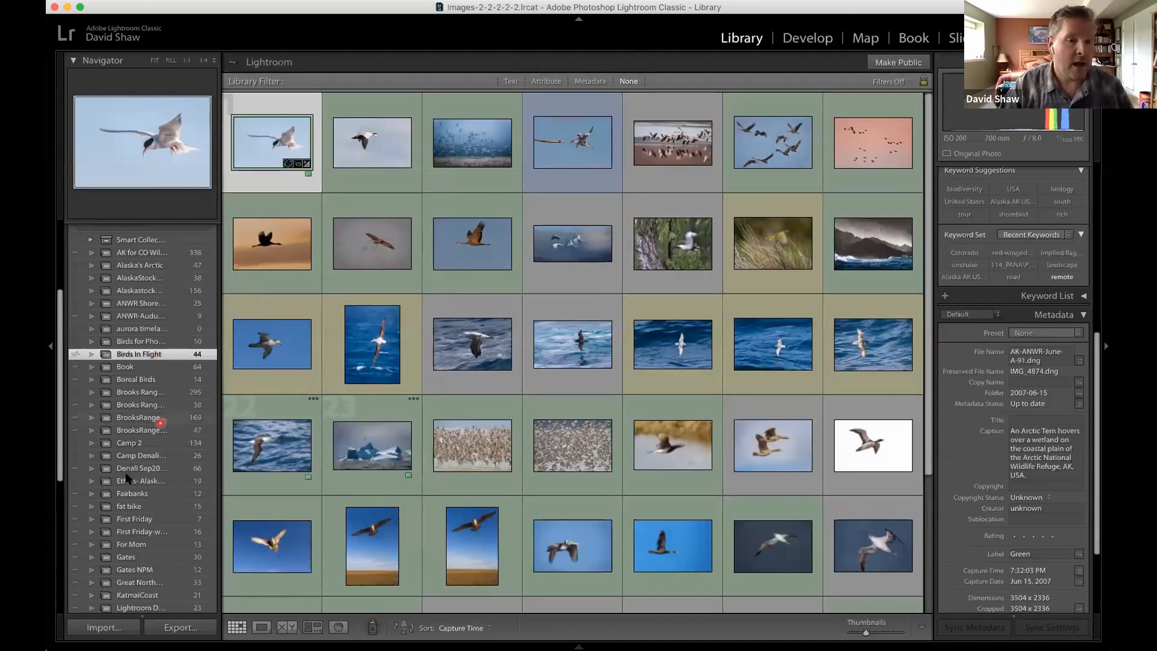
Open the "Lightroom D..." collection to show its photos in the grid.
scroll(126, 477, down, 5)
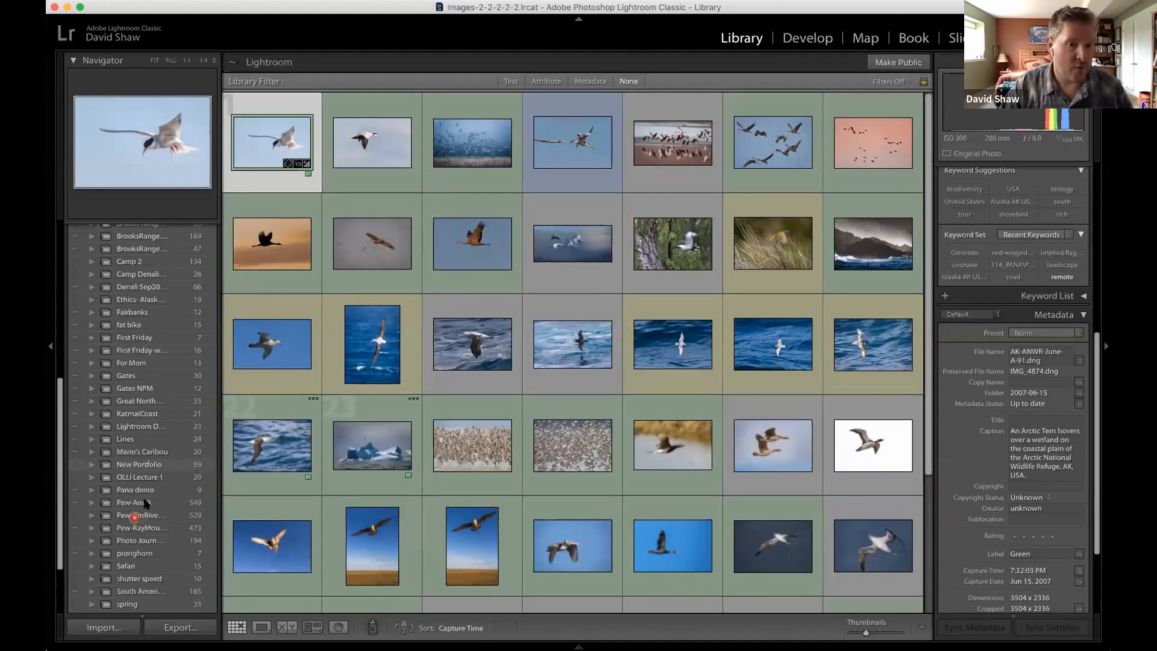
scroll(144, 504, down, 2)
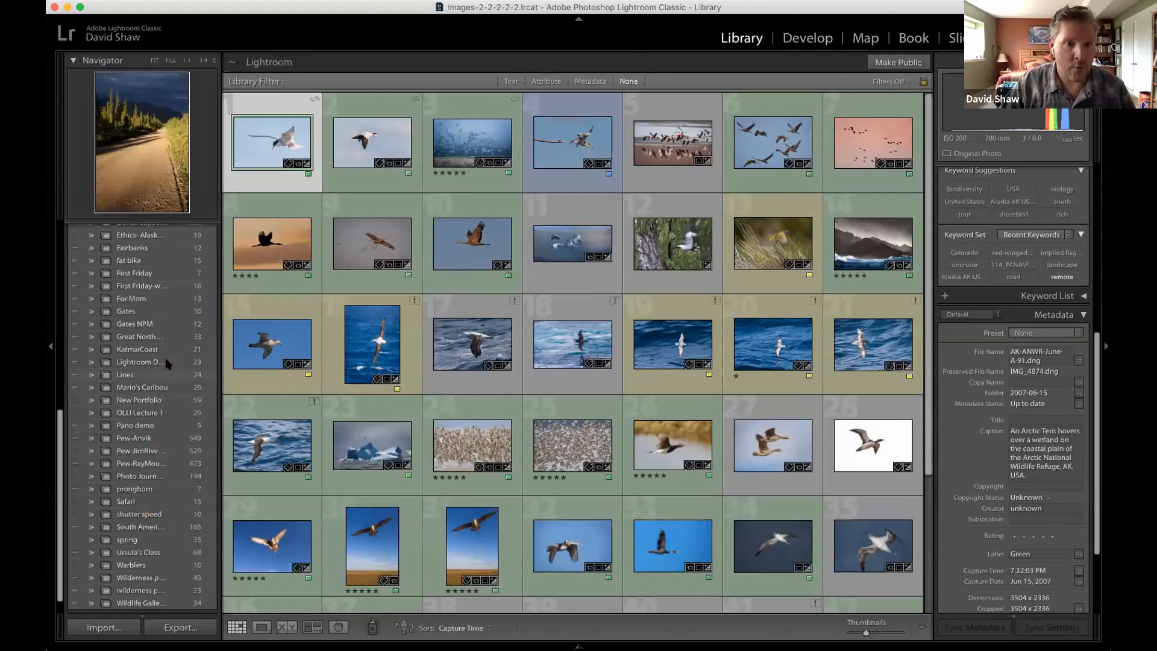
click(181, 362)
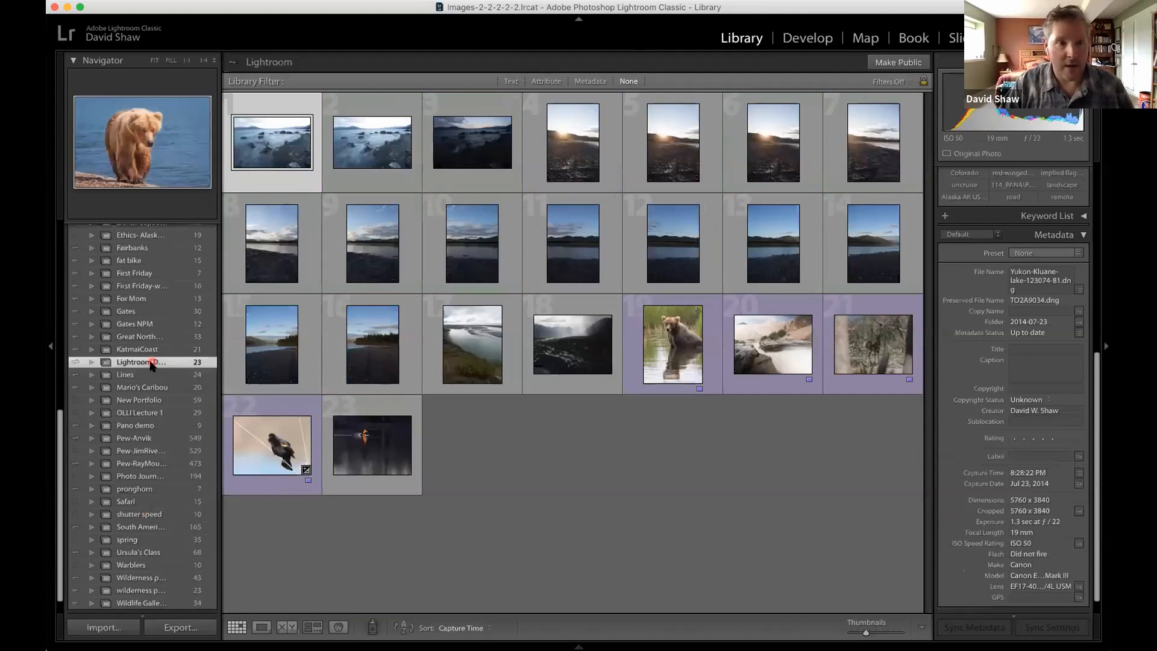
Look over the catalog and collections lists, and examine the sort orders available for the thumbnail grid.
scroll(151, 365, up, 3)
scroll(151, 365, up, 5)
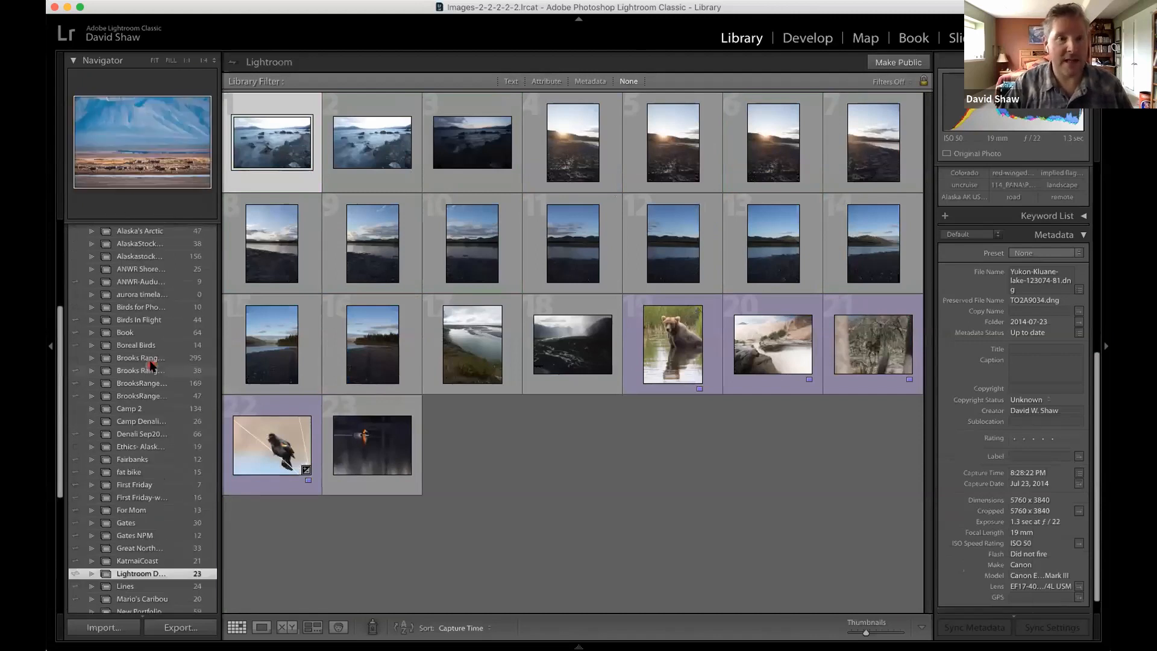
scroll(120, 356, up, 3)
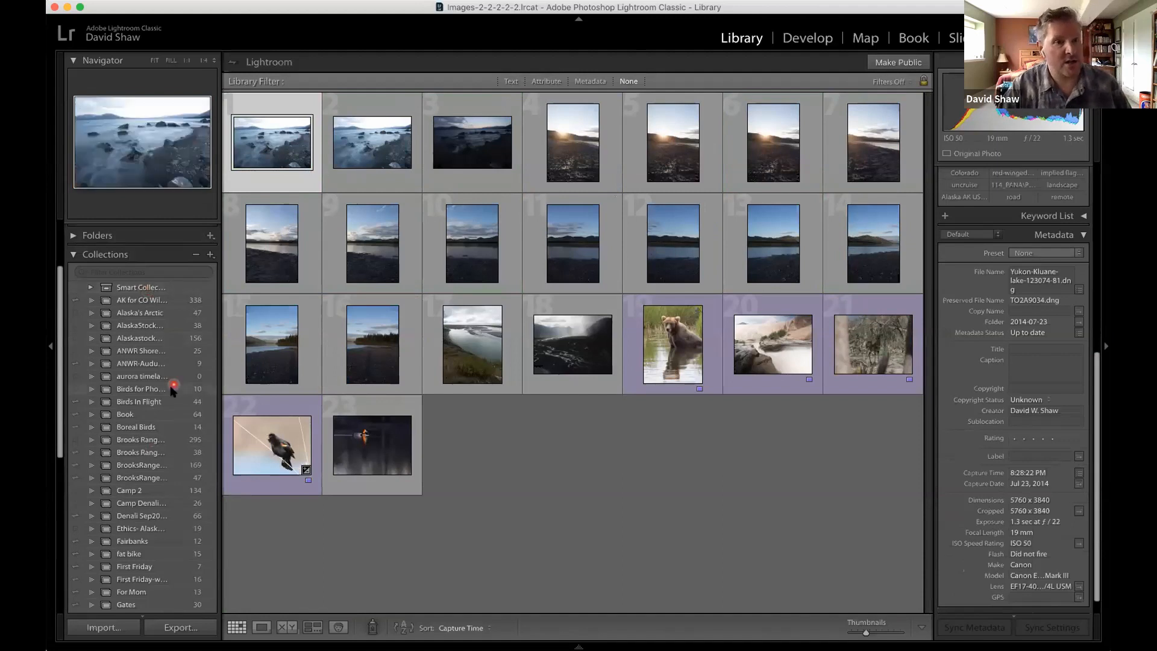
scroll(138, 362, up, 3)
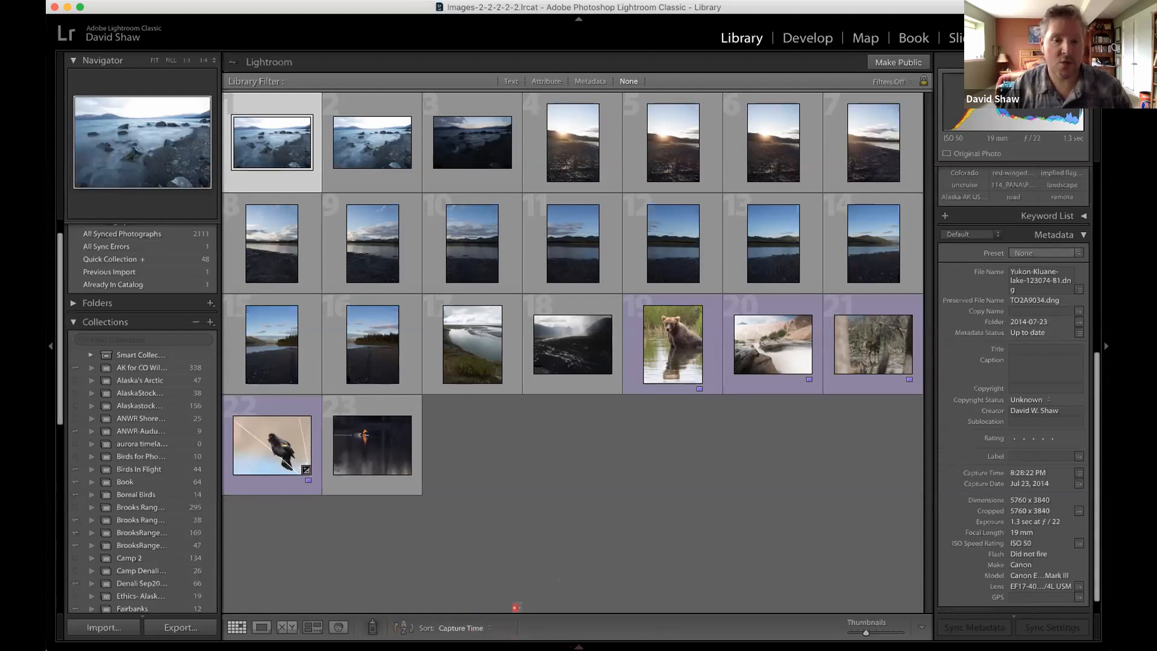
click(489, 629)
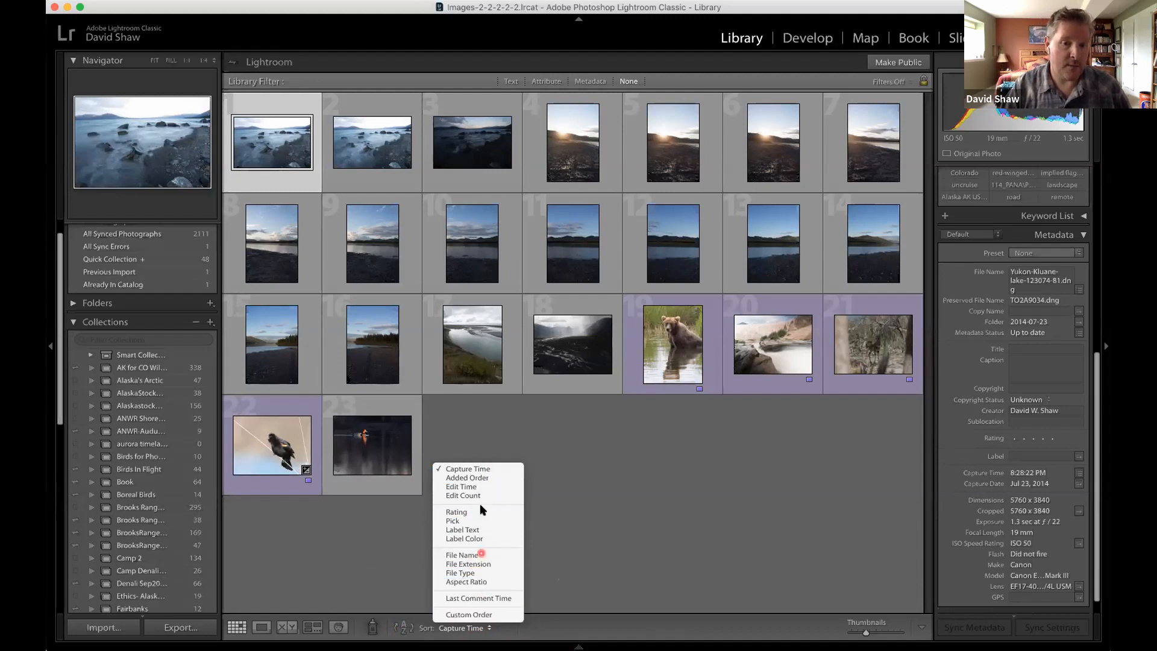
click(634, 515)
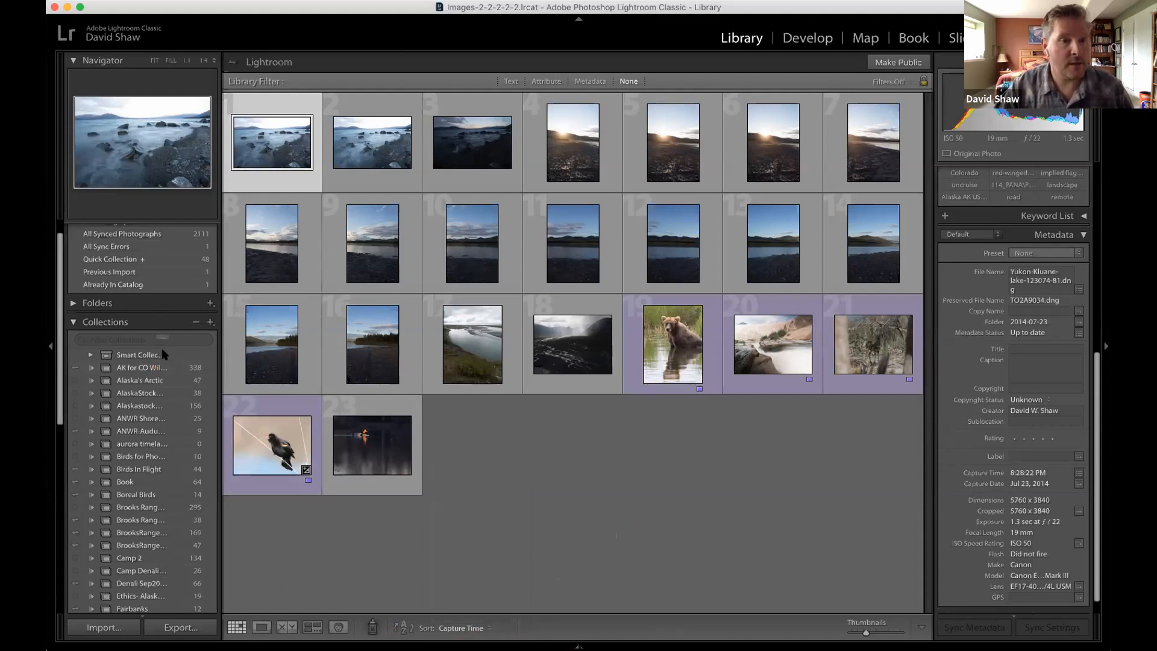
Display all photographs in the catalog, and switch to the "Wildlife Galle..." collection.
scroll(163, 283, up, 1)
click(167, 245)
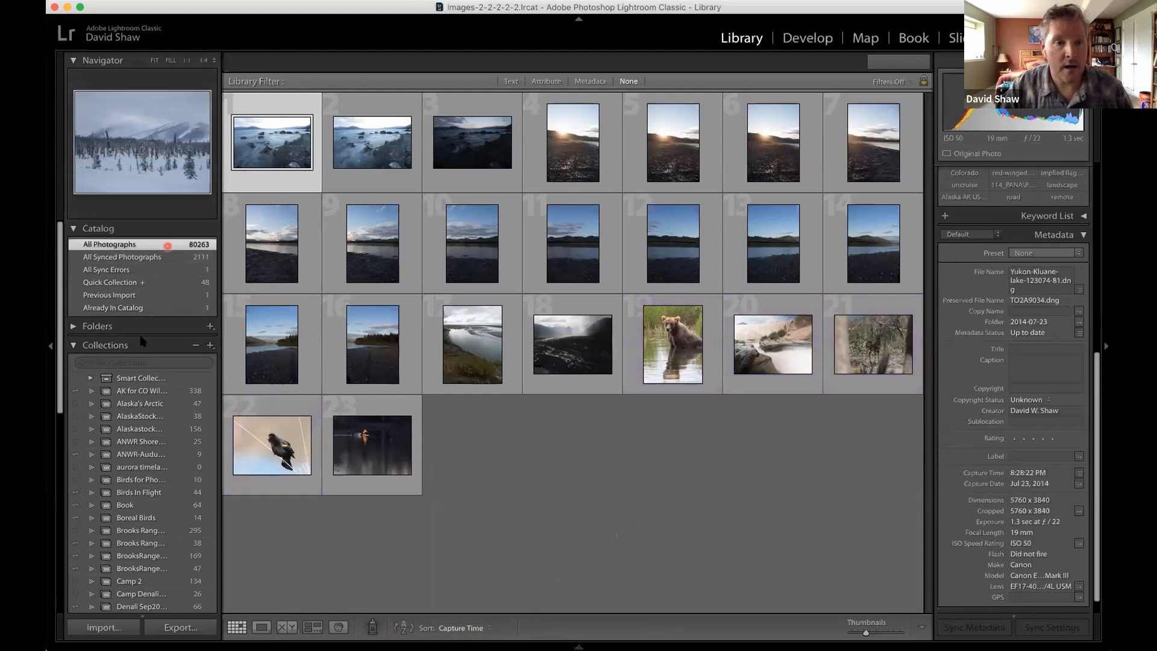
scroll(163, 530, down, 10)
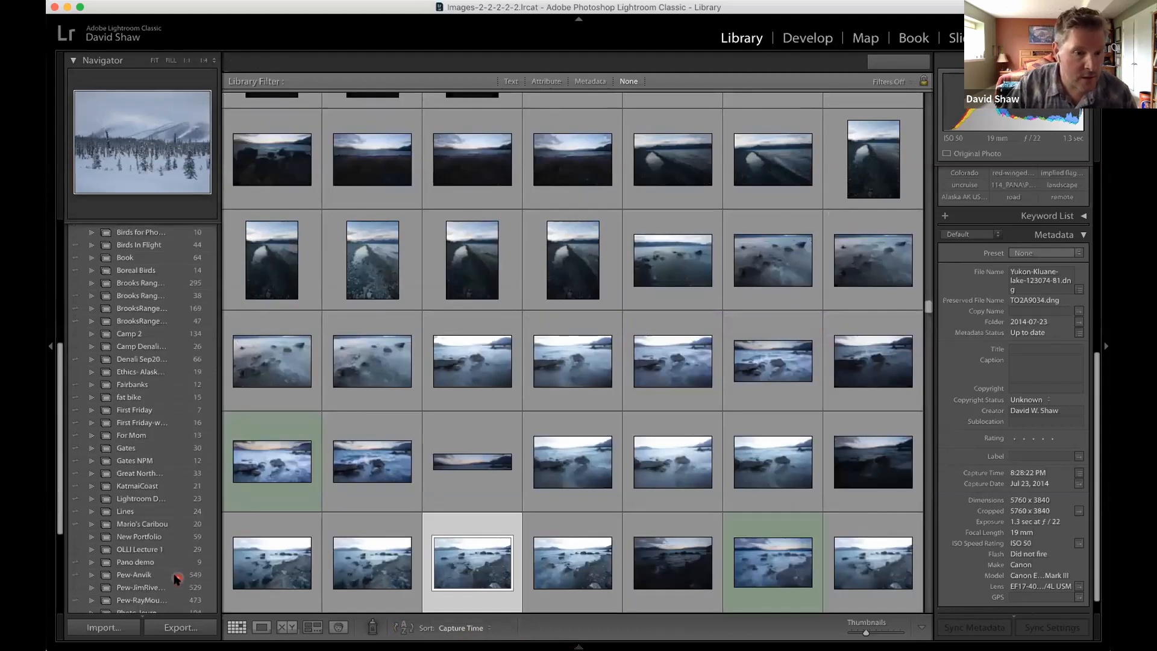
scroll(174, 577, down, 3)
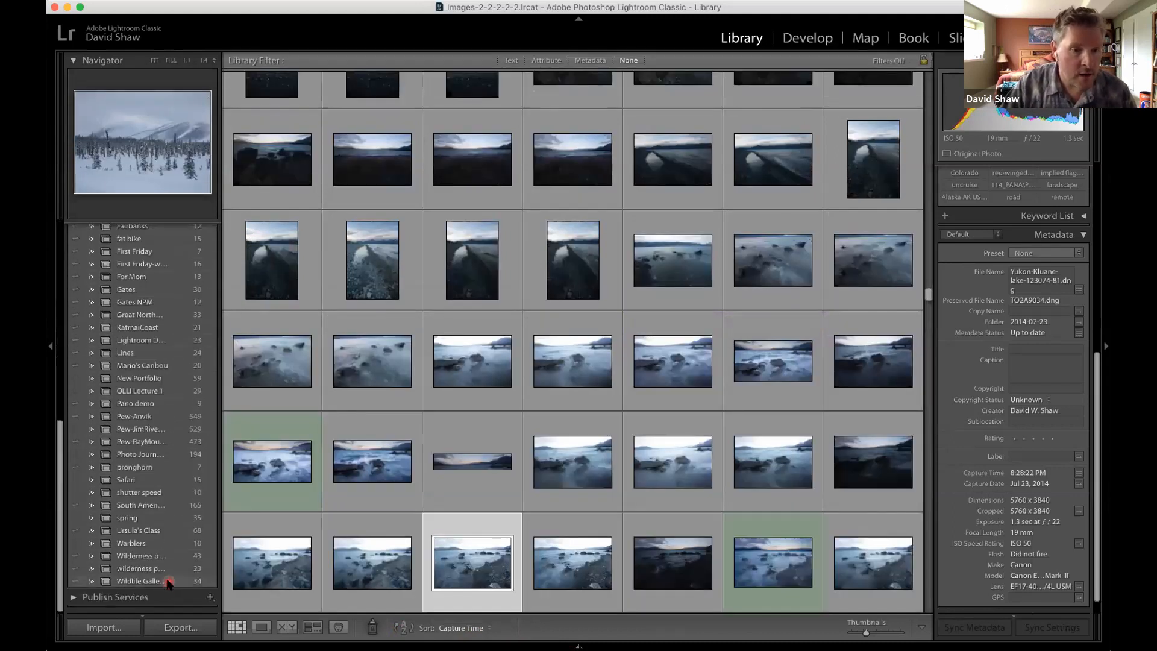
click(169, 582)
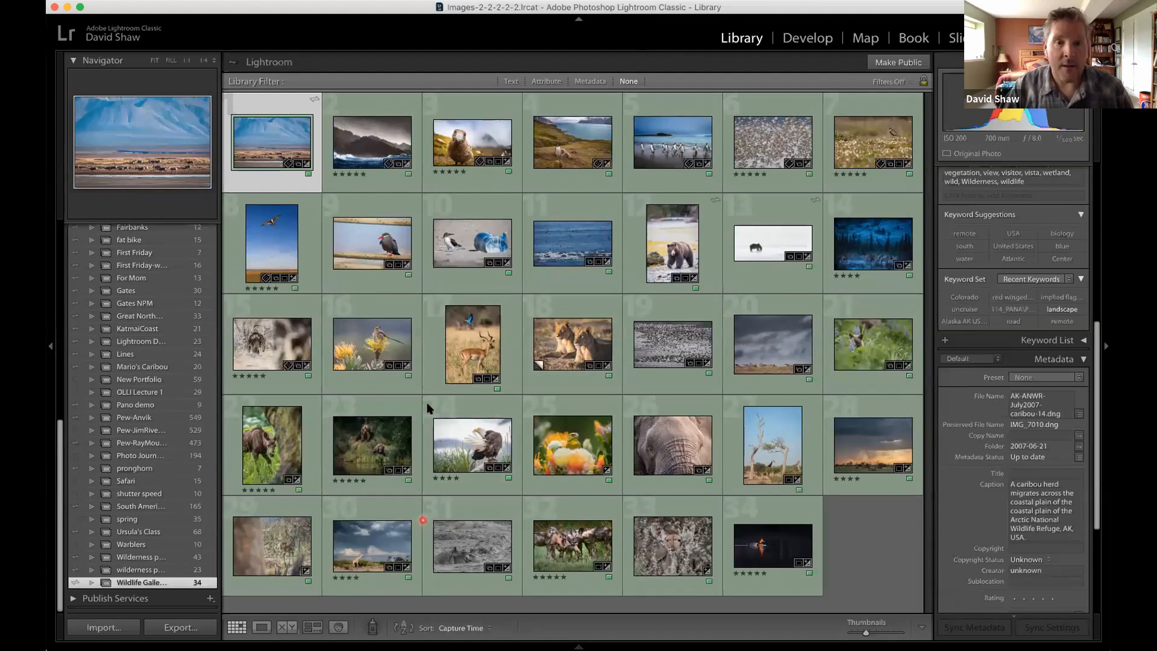
Compare the brown skua photo side by side with the neighbouring penguin coastline photo, and return to the thumbnail grid.
click(474, 107)
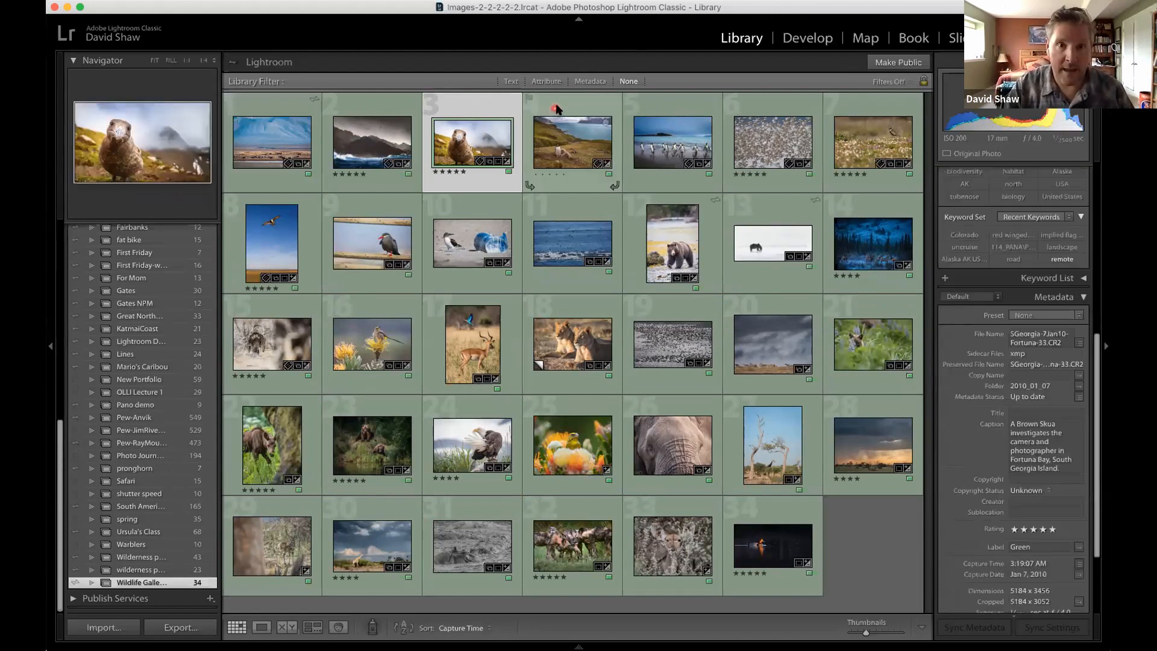
super+click(557, 107)
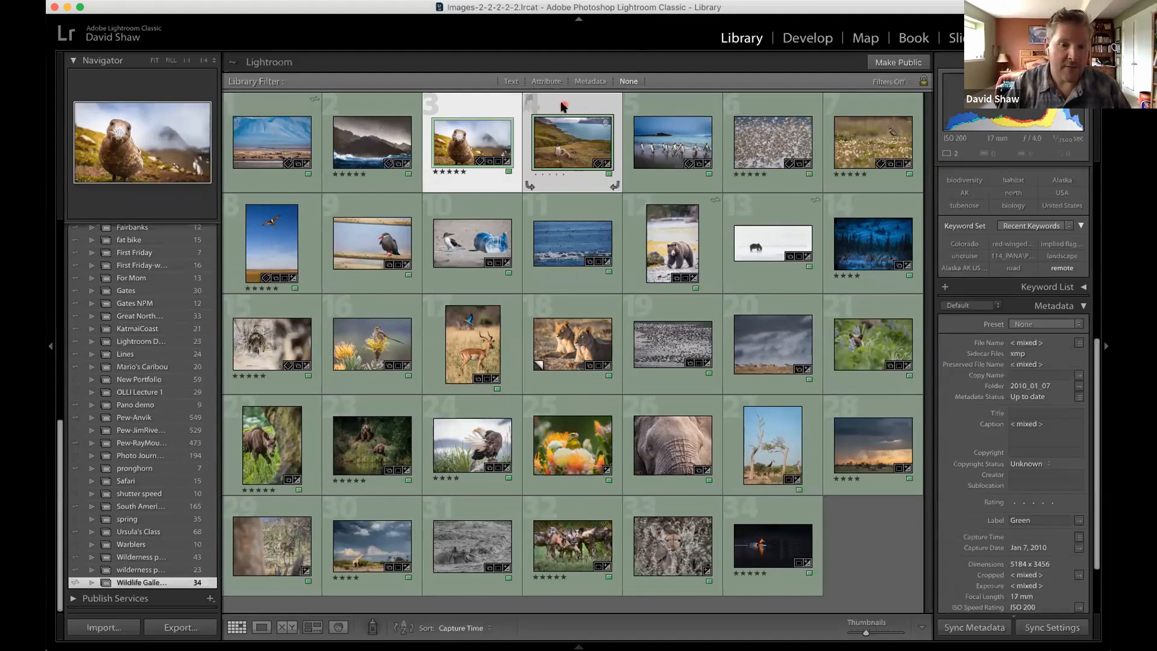
click(287, 628)
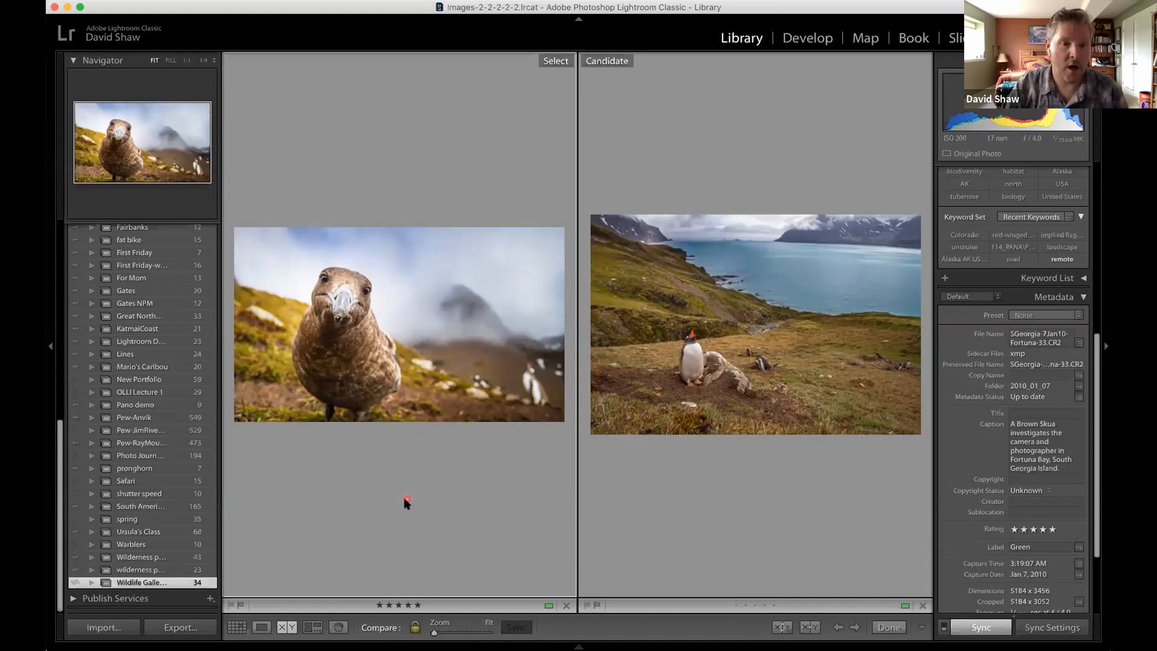
click(236, 630)
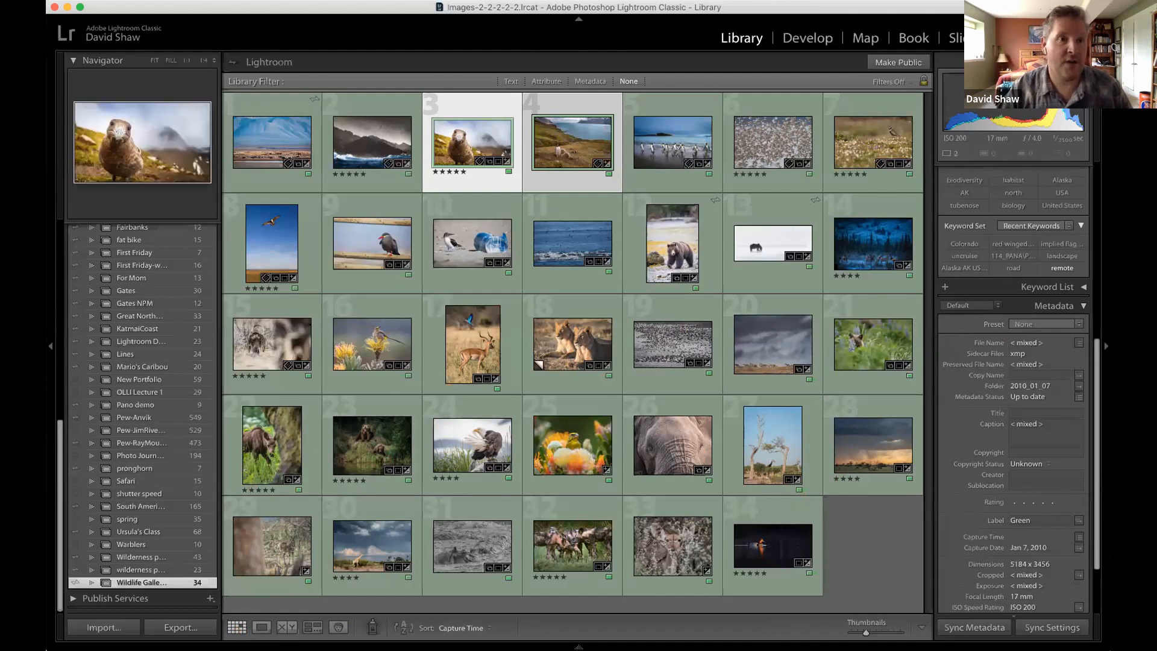
click(232, 1)
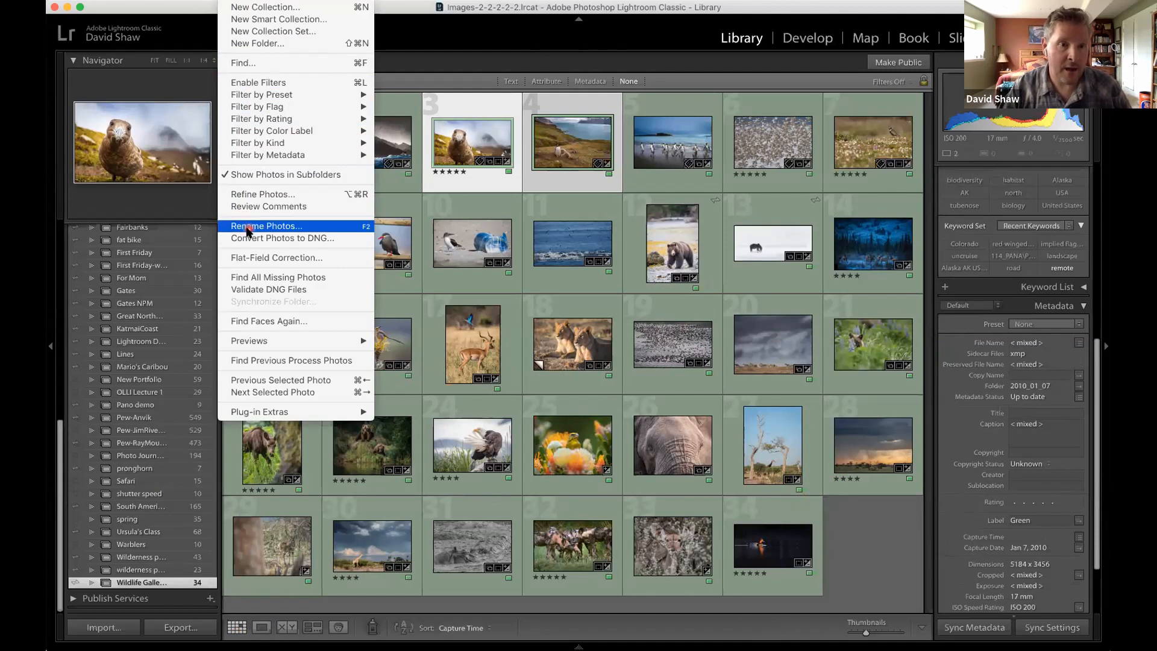
click(550, 31)
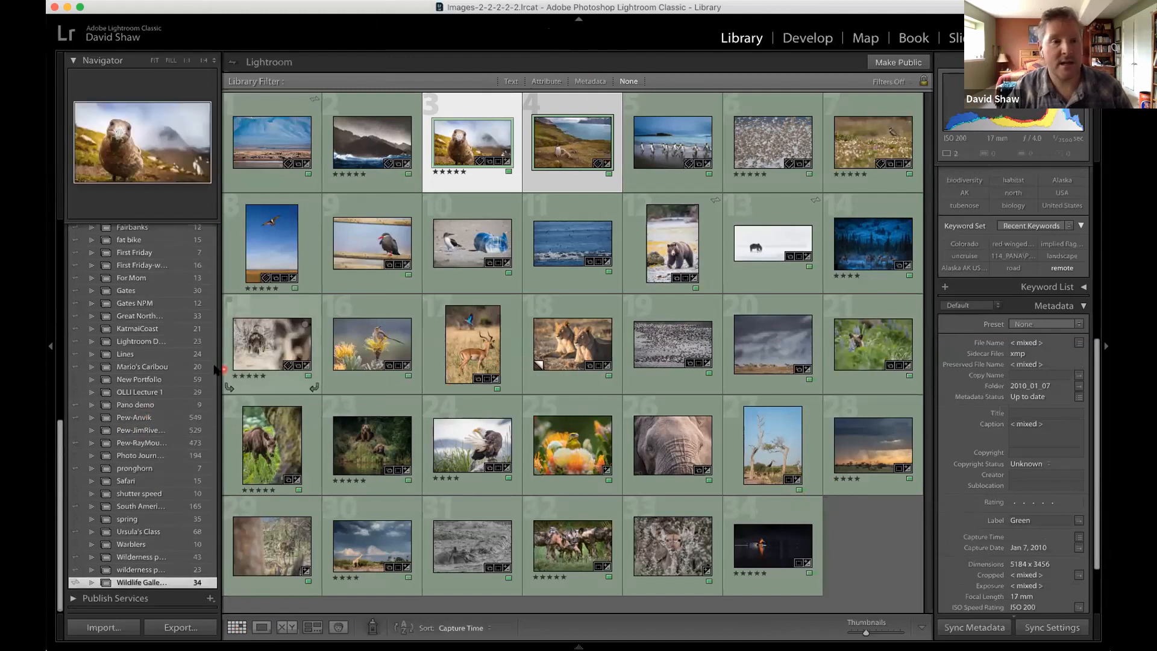
scroll(128, 380, up, 10)
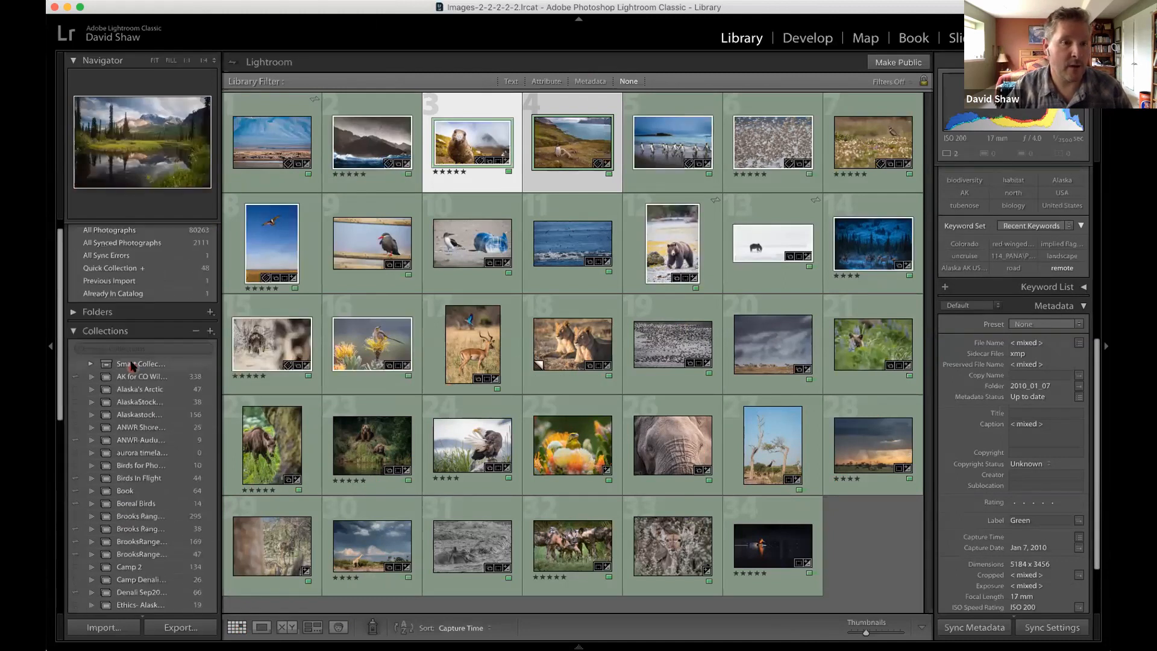
Switch from the current collection to the "Lightroom D..." collection to show its photos in the grid.
click(148, 244)
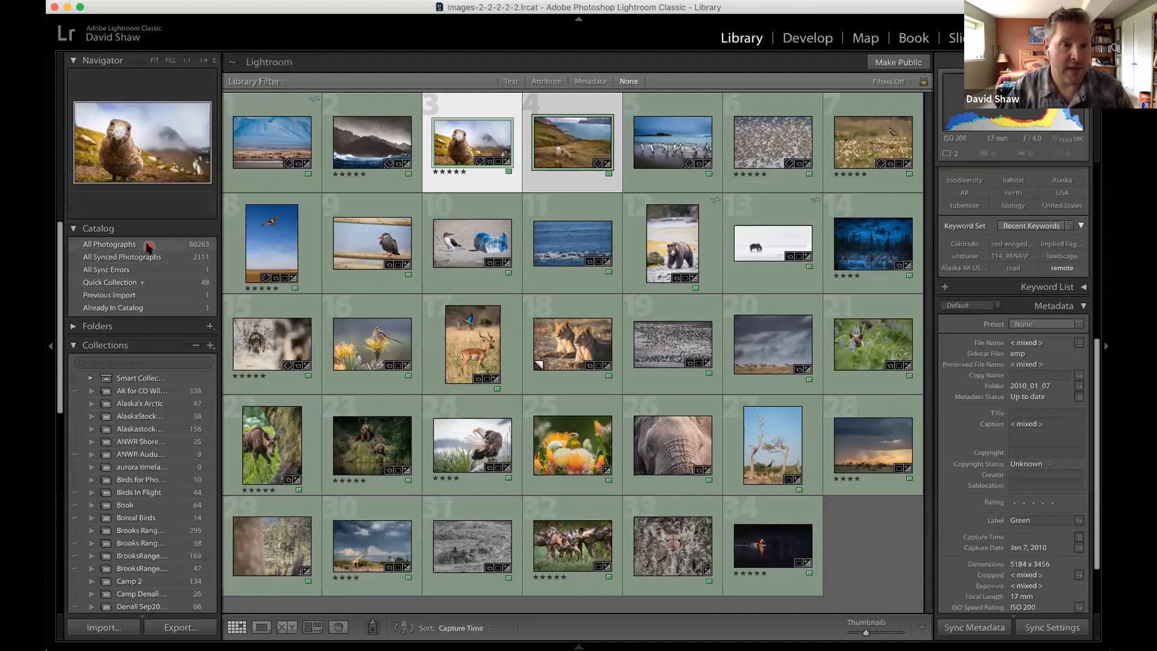
scroll(138, 483, down, 10)
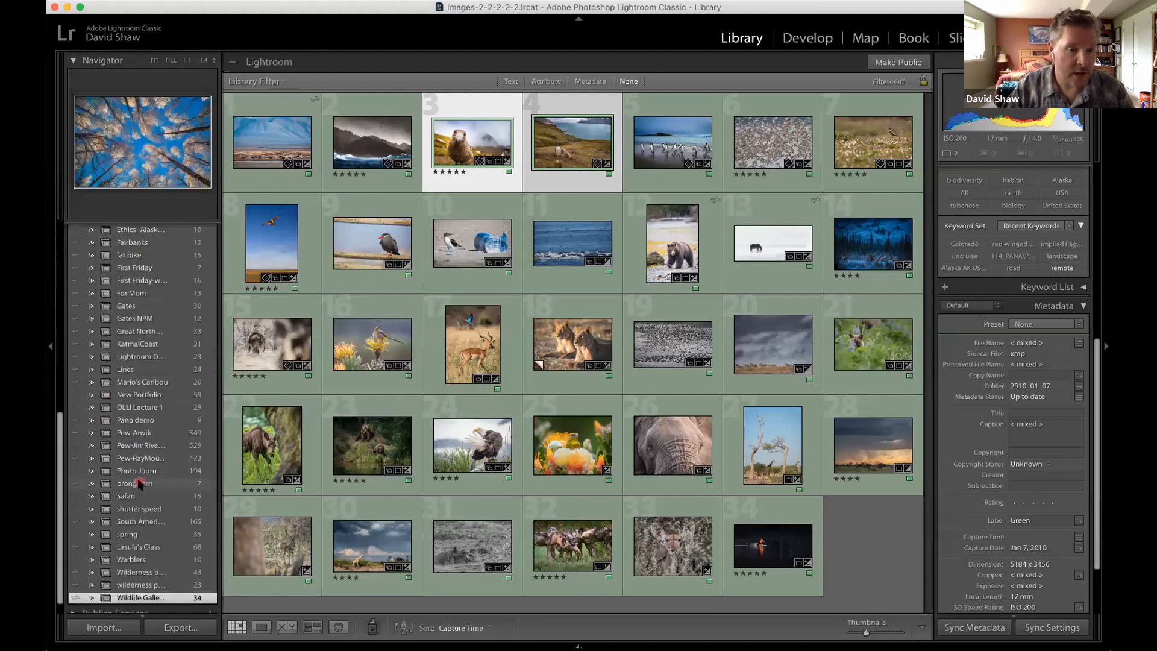
scroll(140, 483, down, 1)
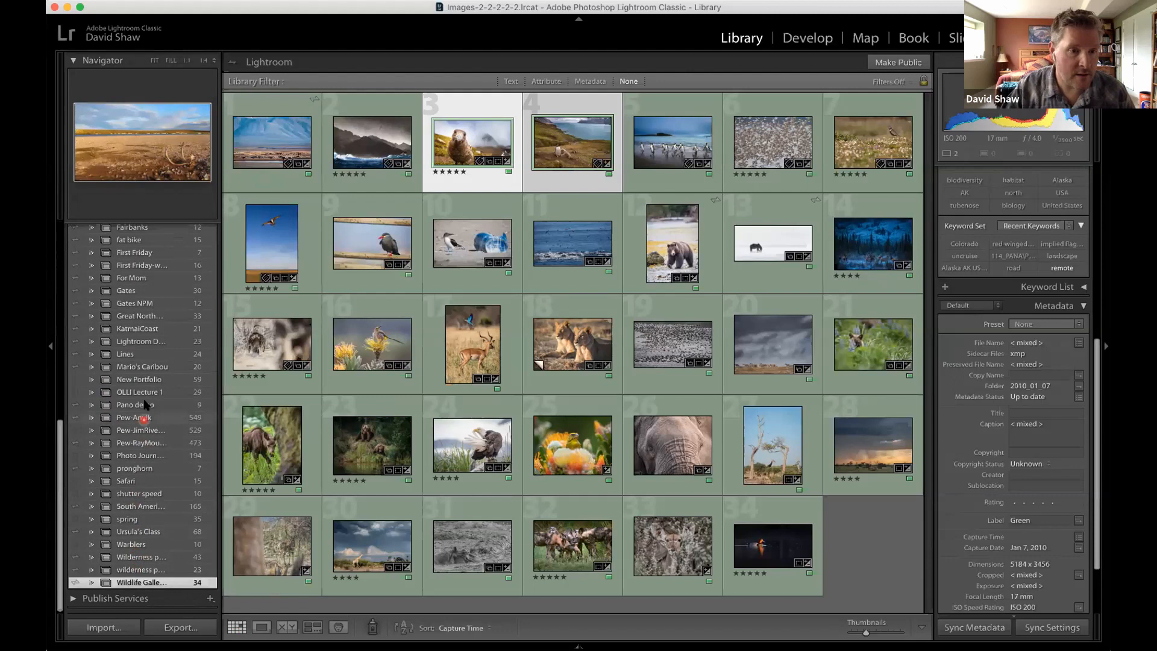
click(157, 340)
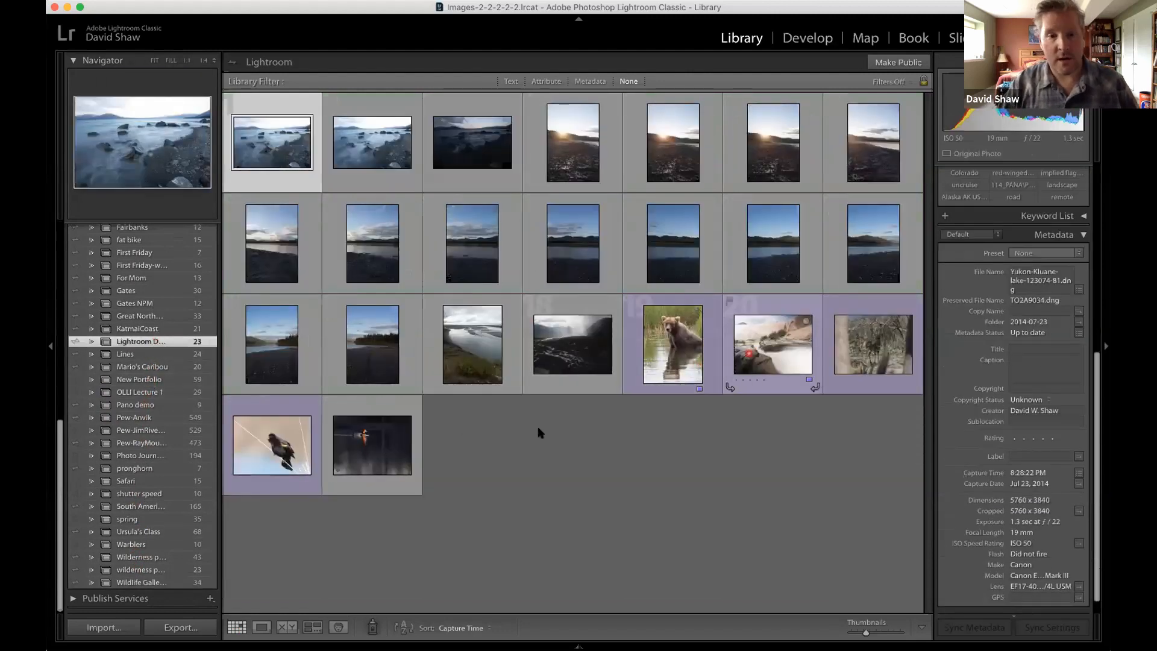
Rename the last photo, the bird on dark water, using Custom Name - Sequence with custom text "CO-Denver-REDH-229040" and start number 1.
click(374, 408)
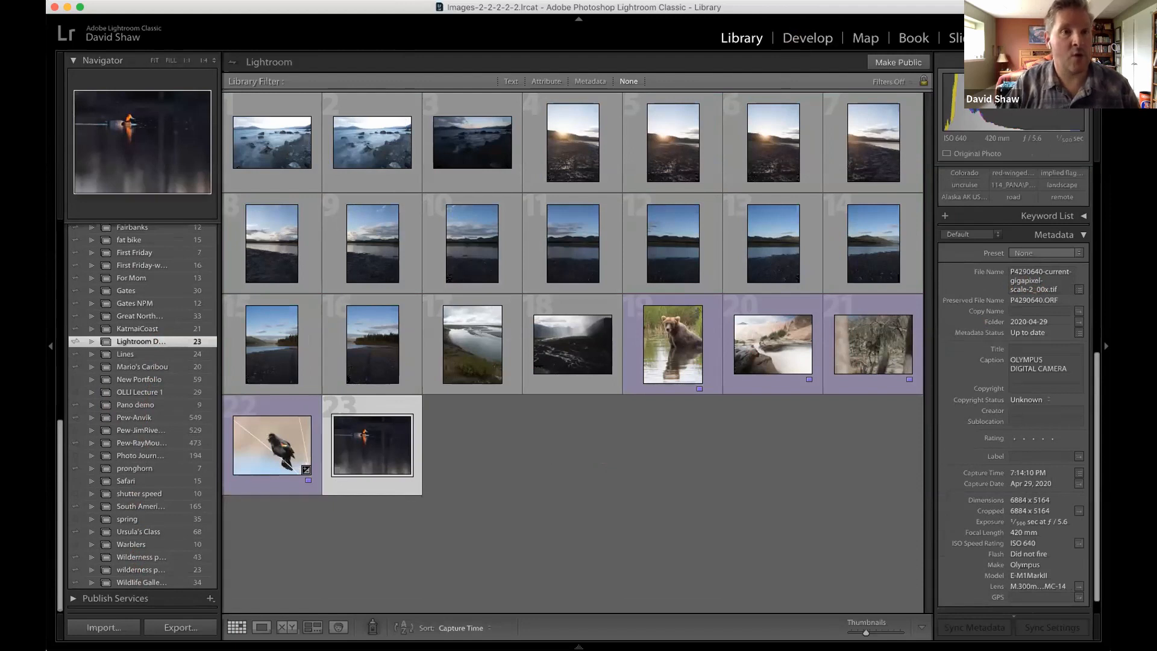
click(237, 1)
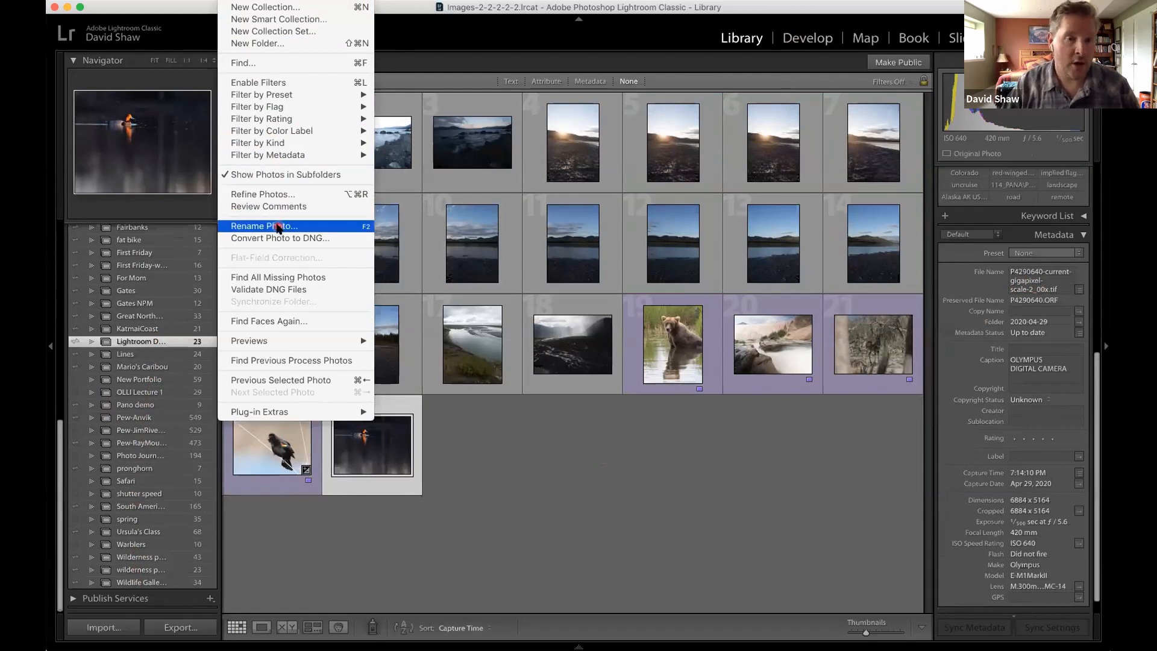
click(277, 227)
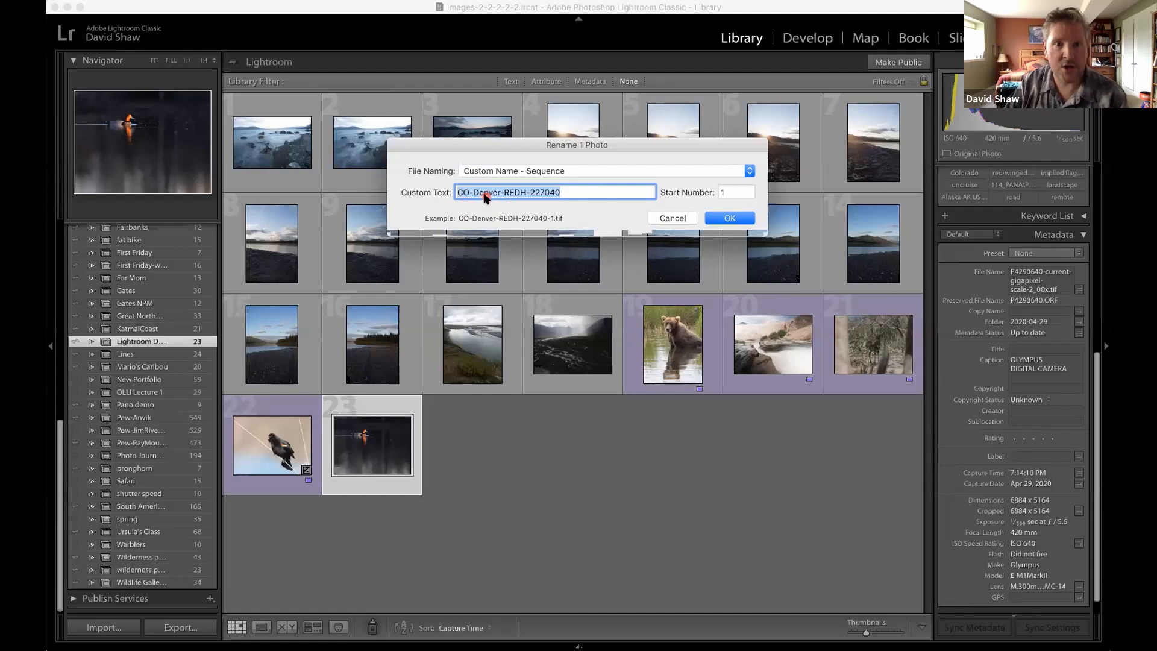
click(551, 193)
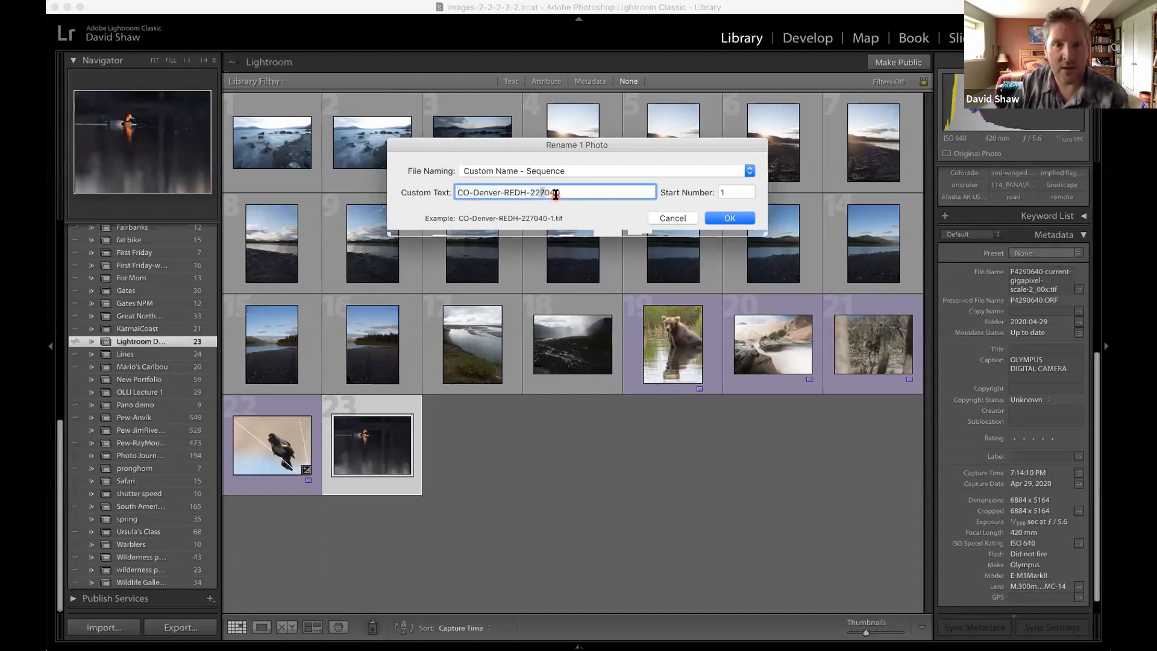
key(BackSpace)
text(9)
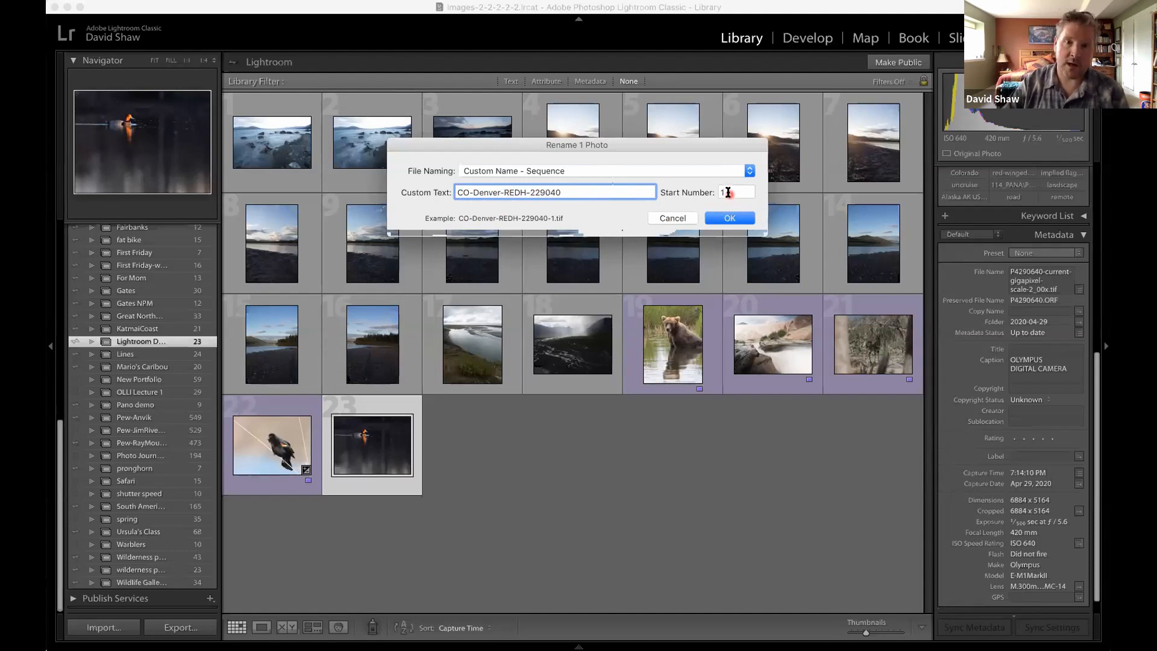
click(730, 218)
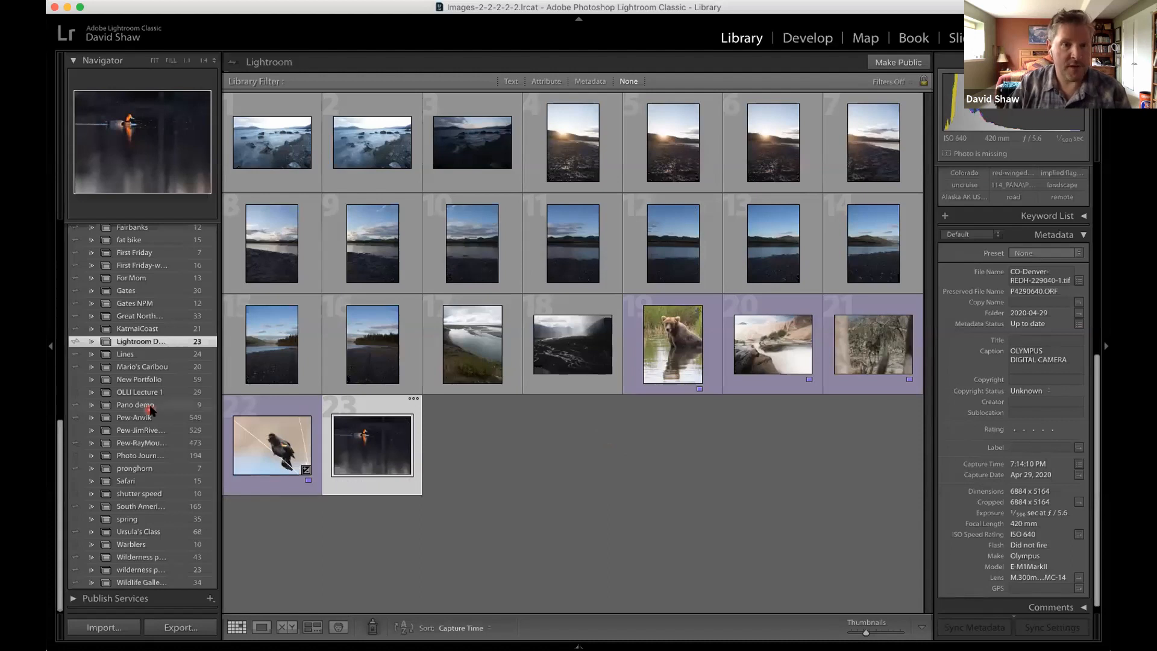
scroll(150, 404, up, 5)
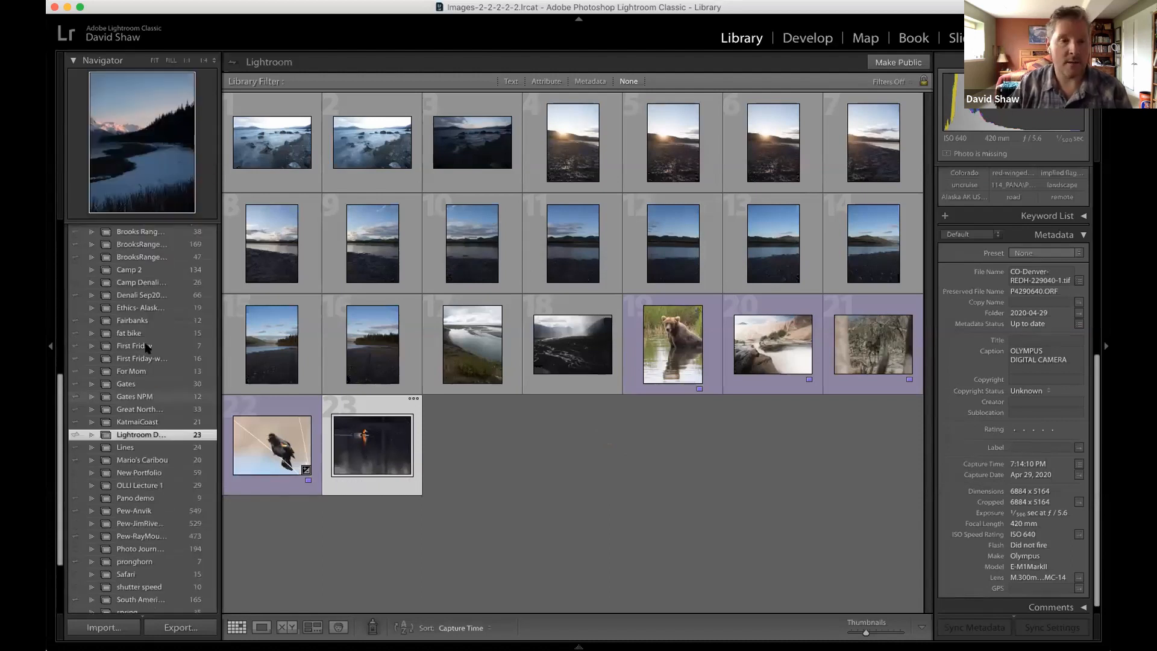
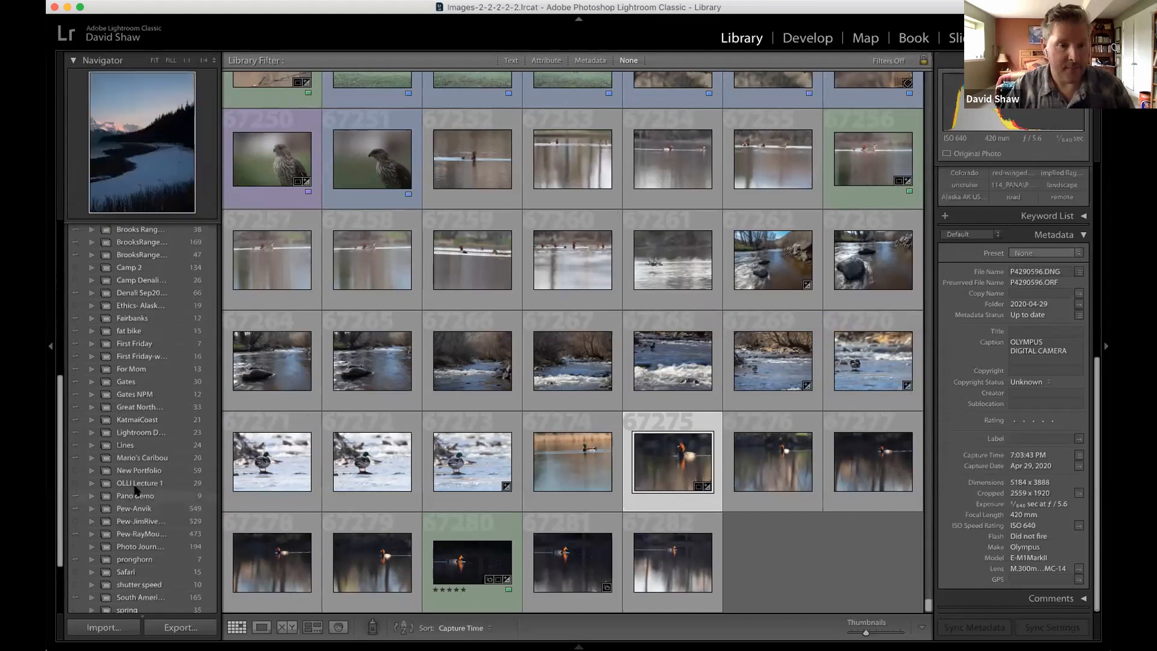
scroll(135, 477, down, 3)
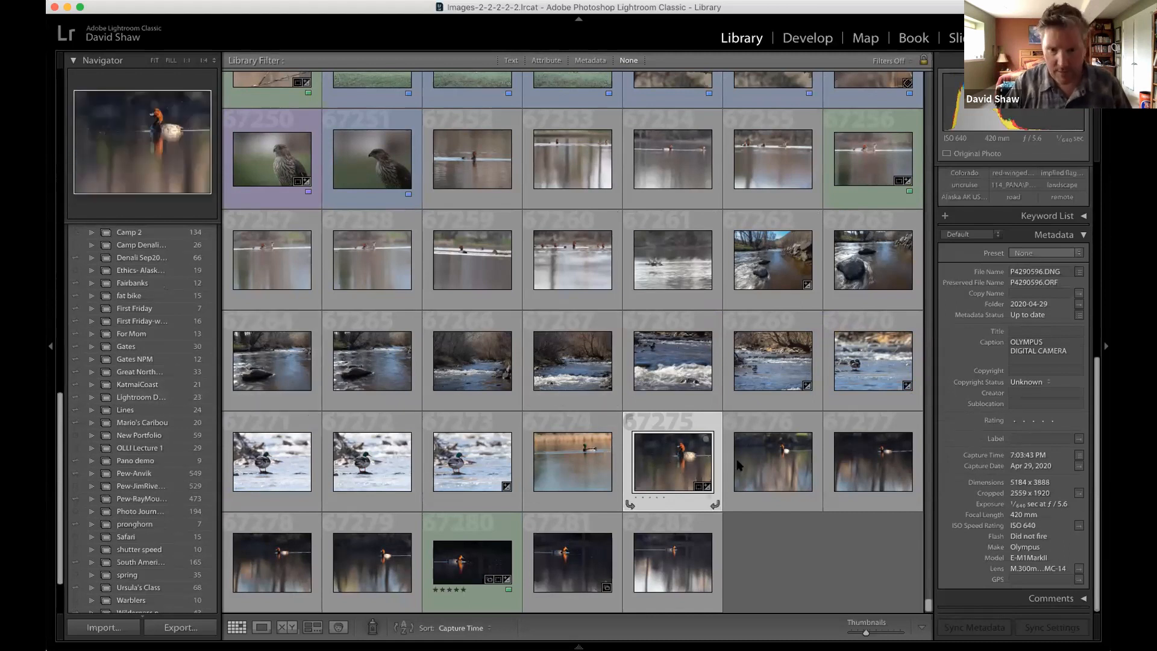
Add the two adjacent dark-water duck photos and the duck-on-white-water photo to the "Lightroom D..." collection, and open that collection.
super+click(763, 463)
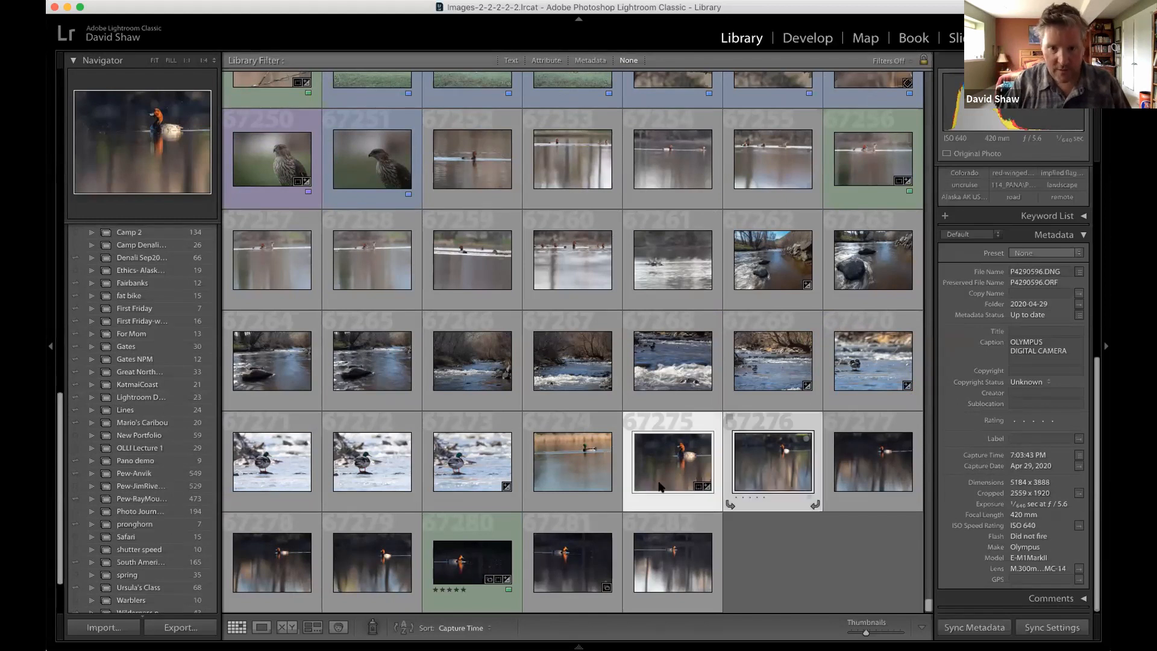
super+click(472, 468)
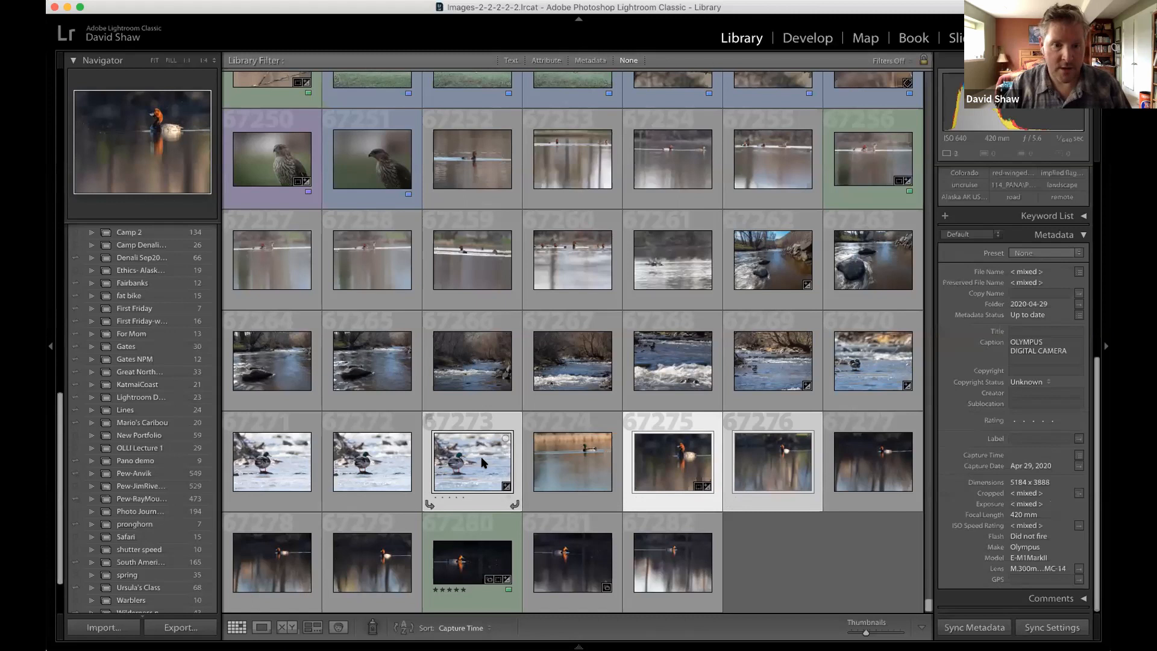
drag(221, 449, 187, 398)
click(187, 397)
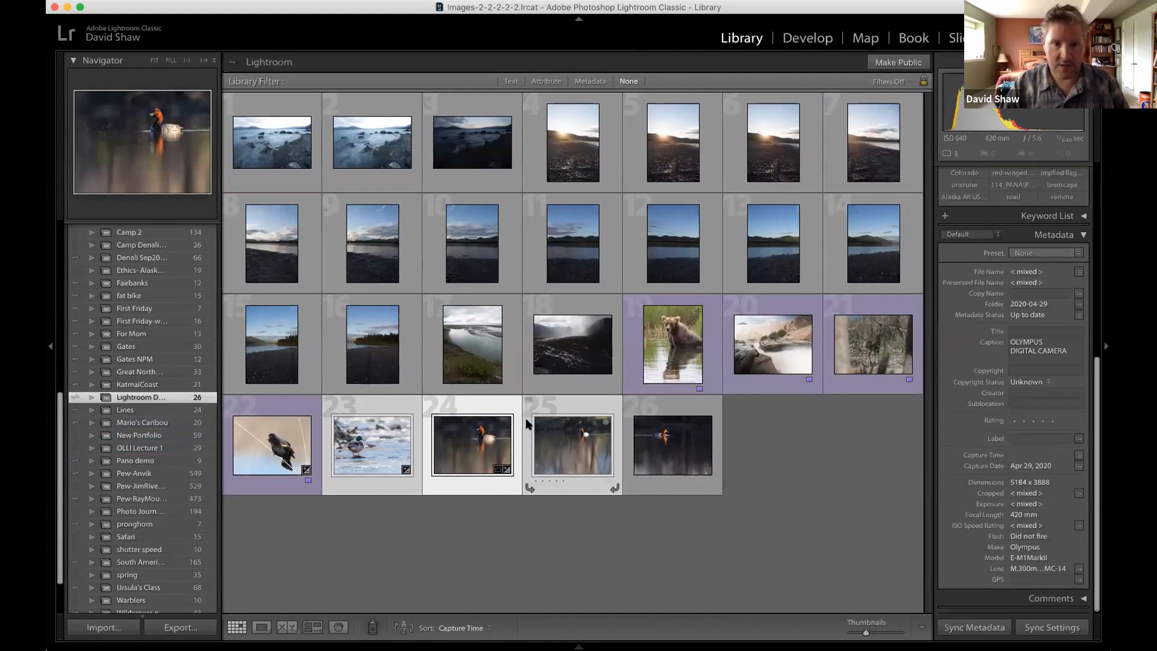
Remove the three selected duck photos from the "Lightroom D..." collection, and display all photographs in the catalog.
key(Delete)
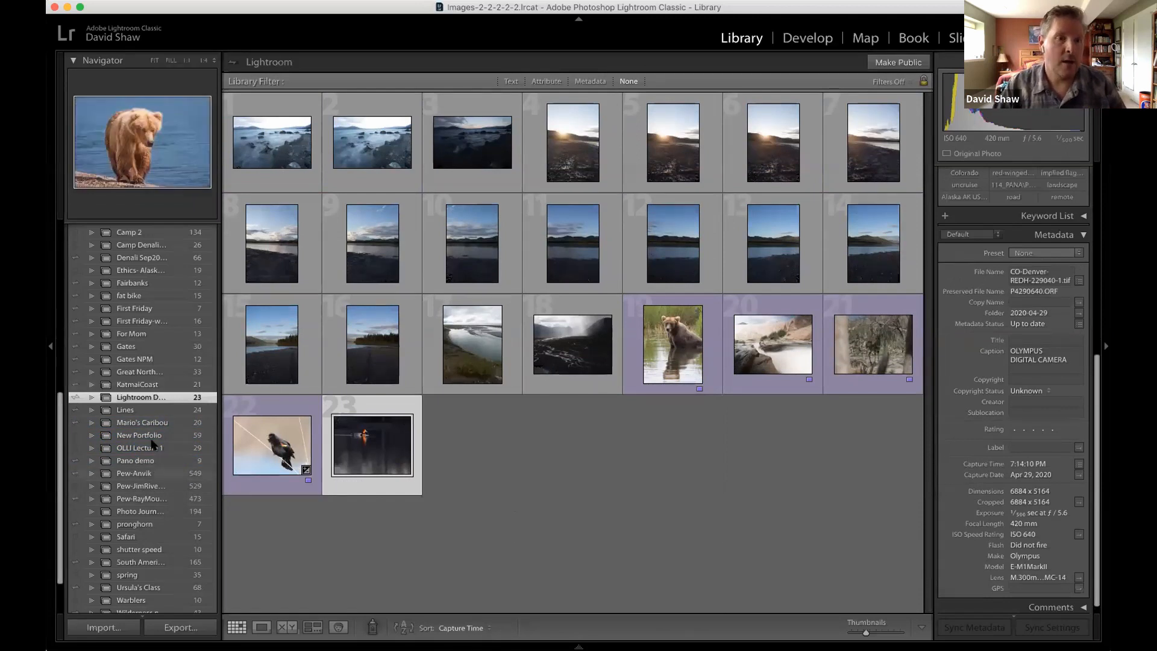
scroll(162, 418, up, 10)
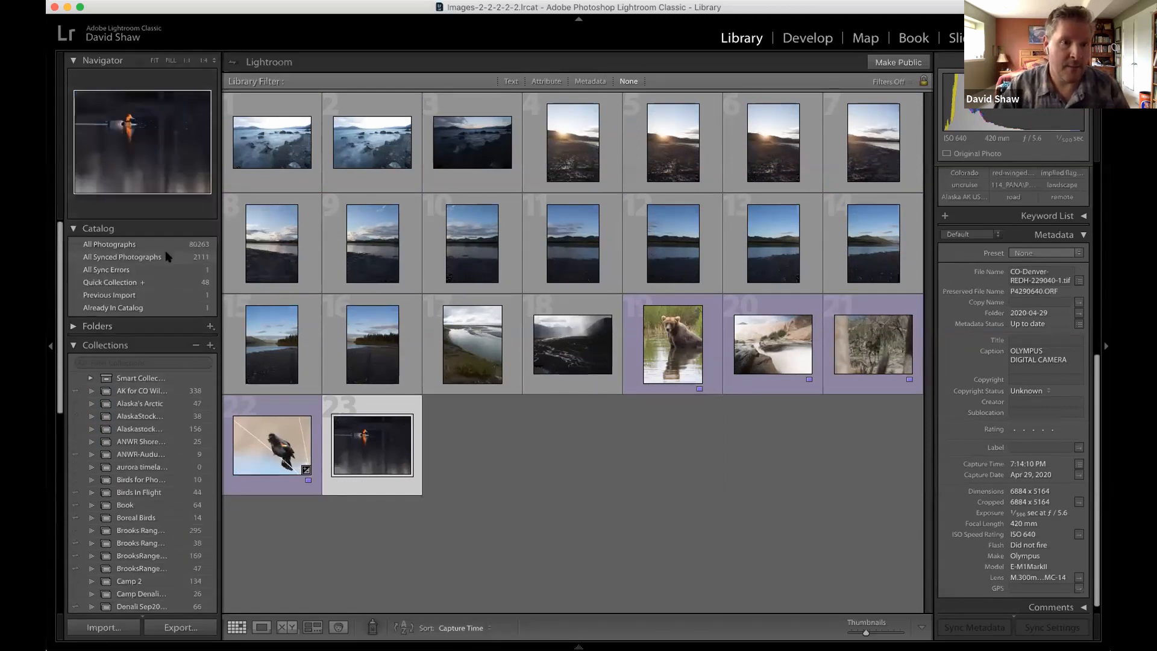
click(168, 244)
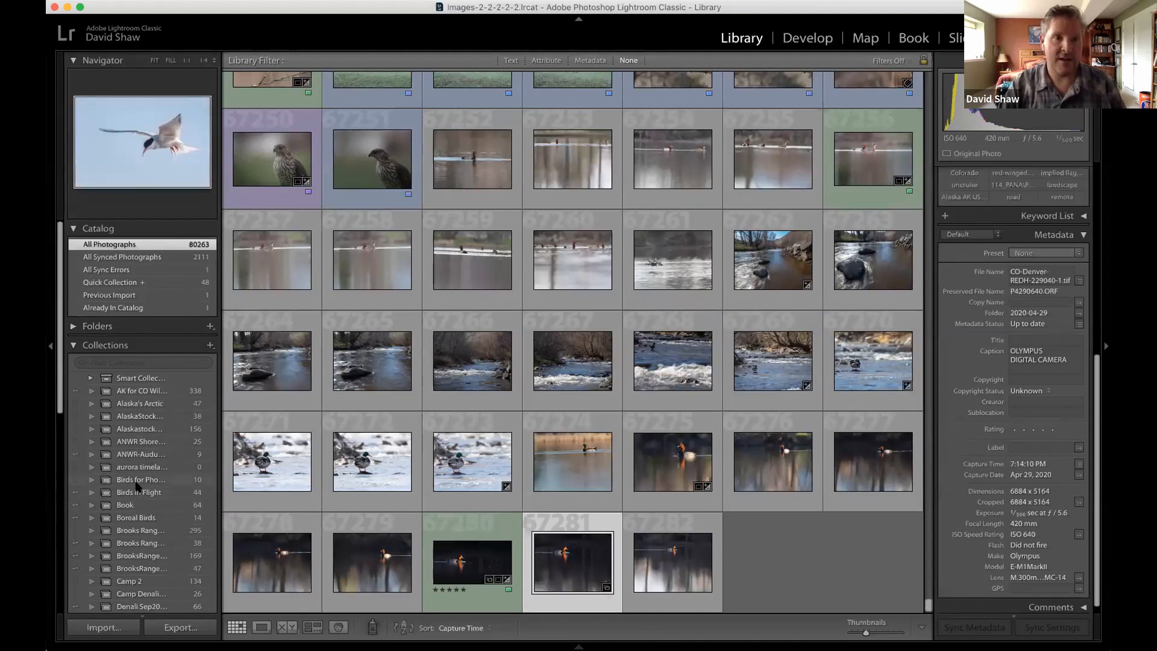
Reopen the "Lightroom D..." collection, and open its photo of the pale cliffs and blurred river in the Develop module.
scroll(138, 486, down, 15)
scroll(129, 367, up, 5)
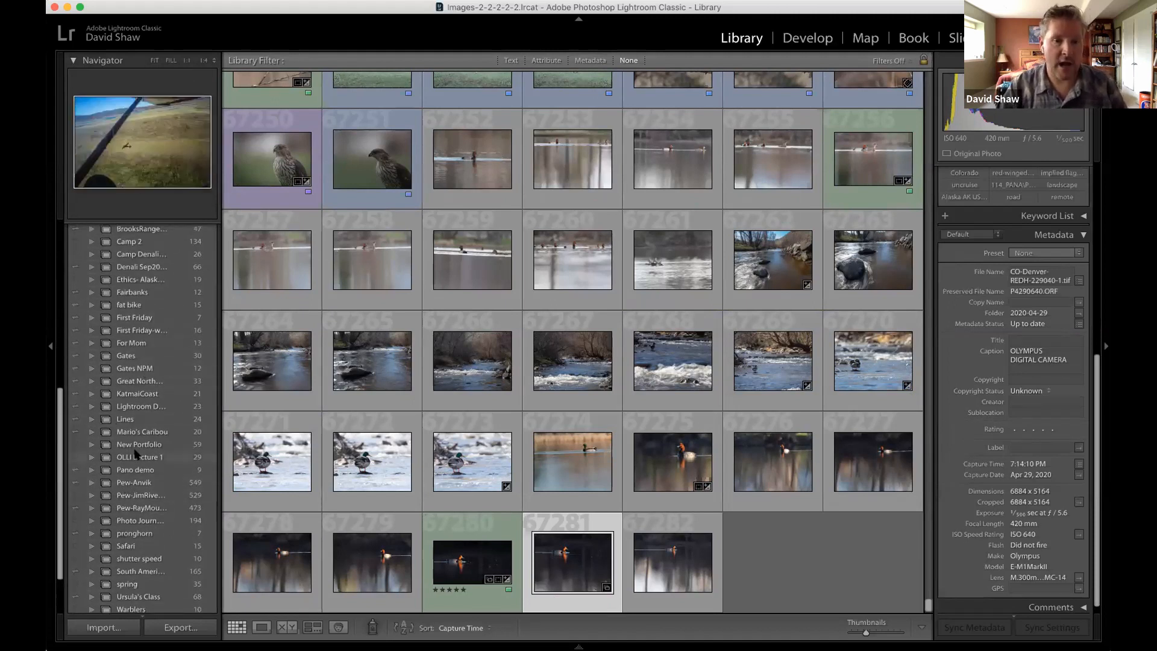
scroll(120, 503, down, 5)
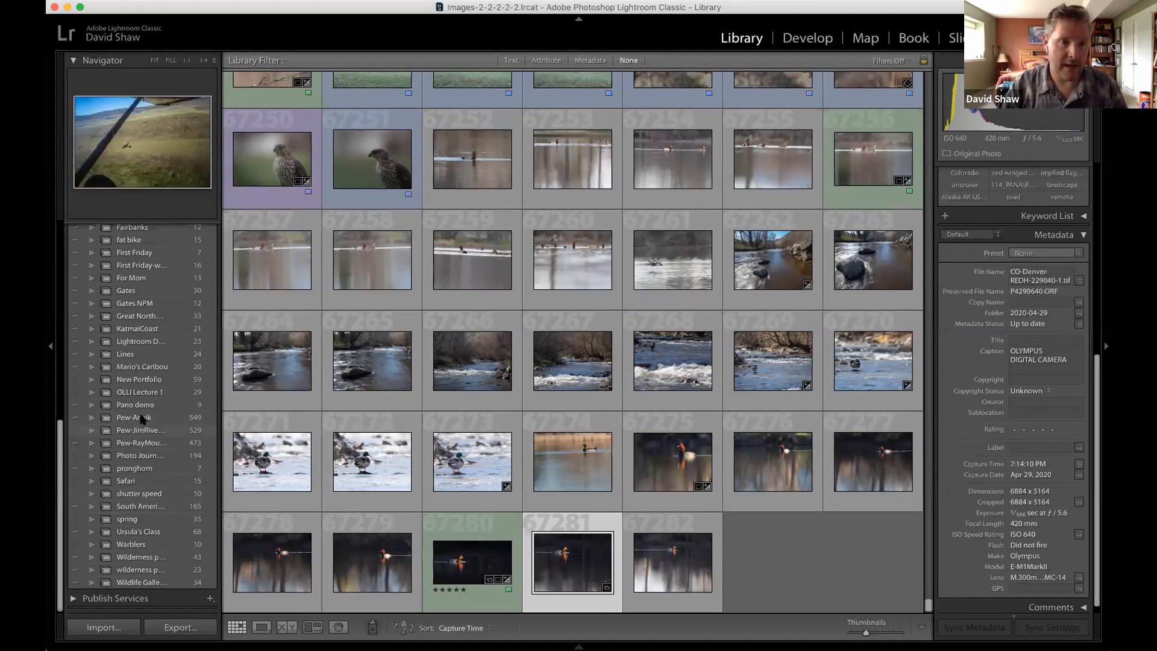
scroll(141, 419, up, 3)
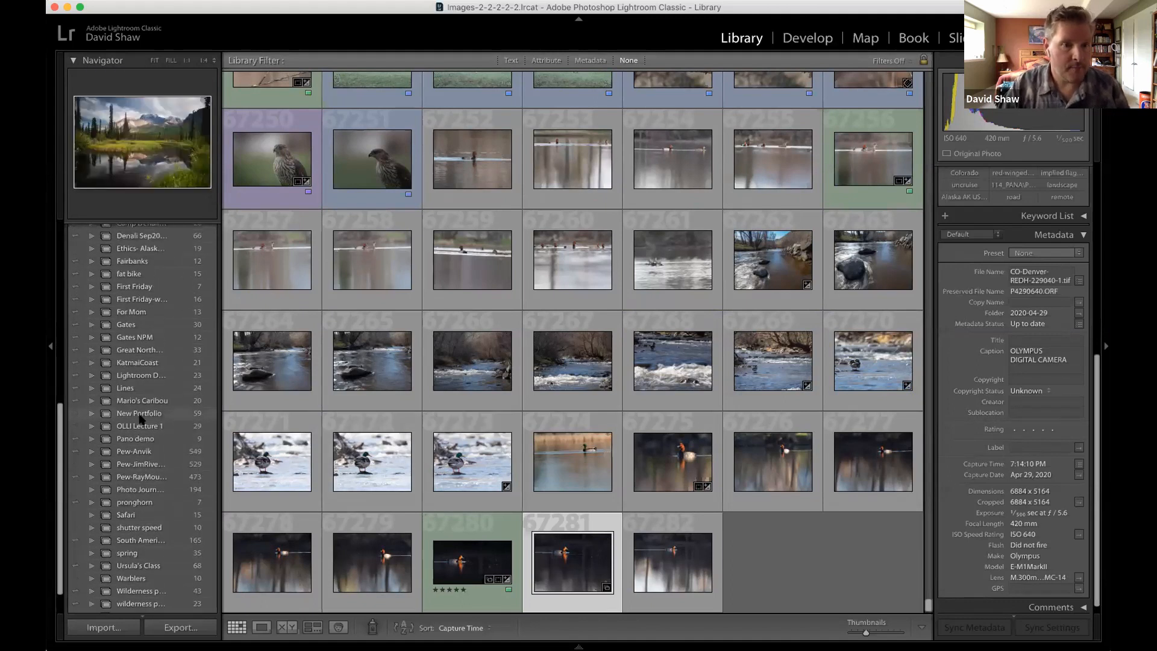
scroll(140, 419, up, 1)
click(139, 390)
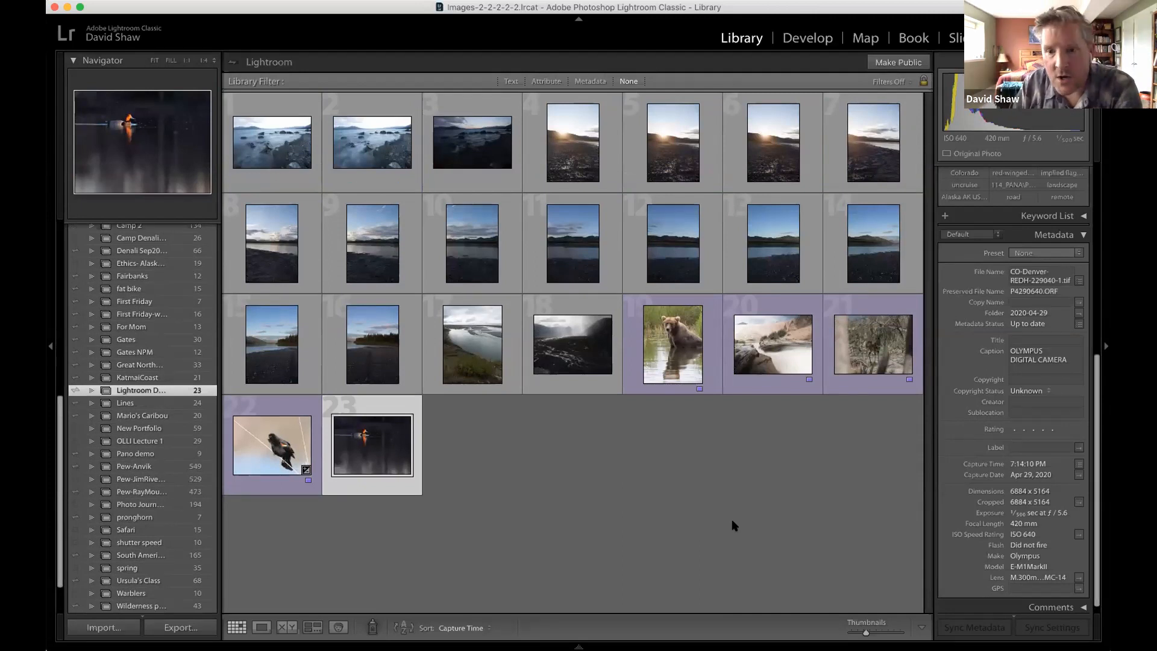
click(777, 352)
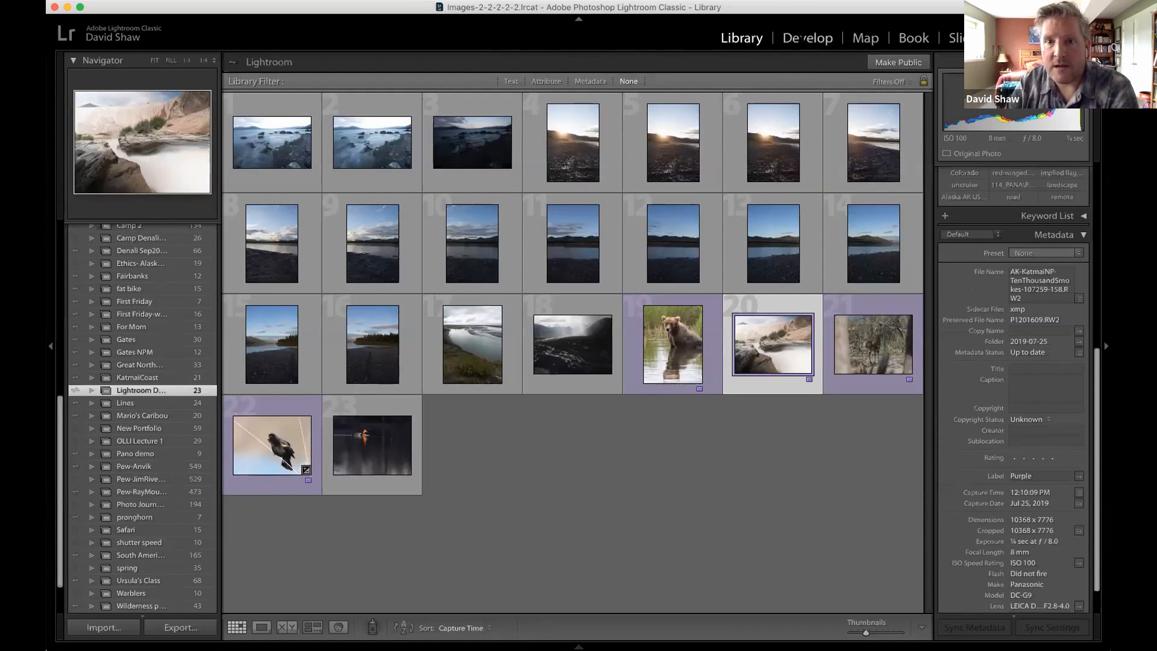
click(803, 38)
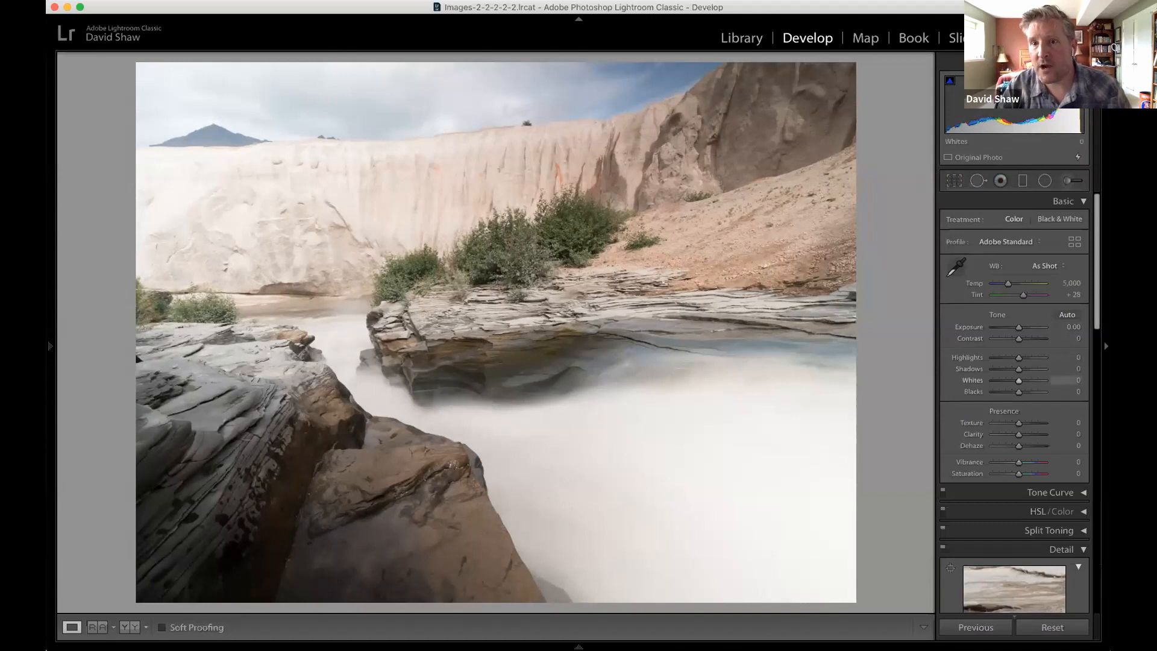
Try Highlights and Whites at -100 each on the river photo, and reset both to 0.
mouse_move(951, 82)
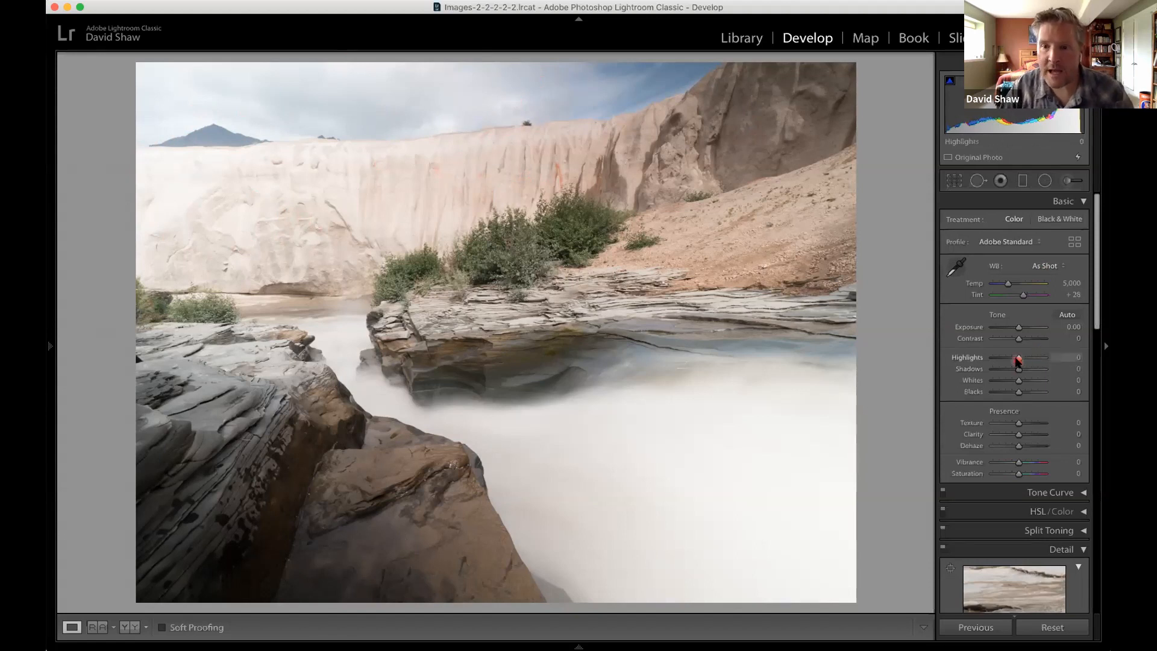
drag(1019, 361, 986, 362)
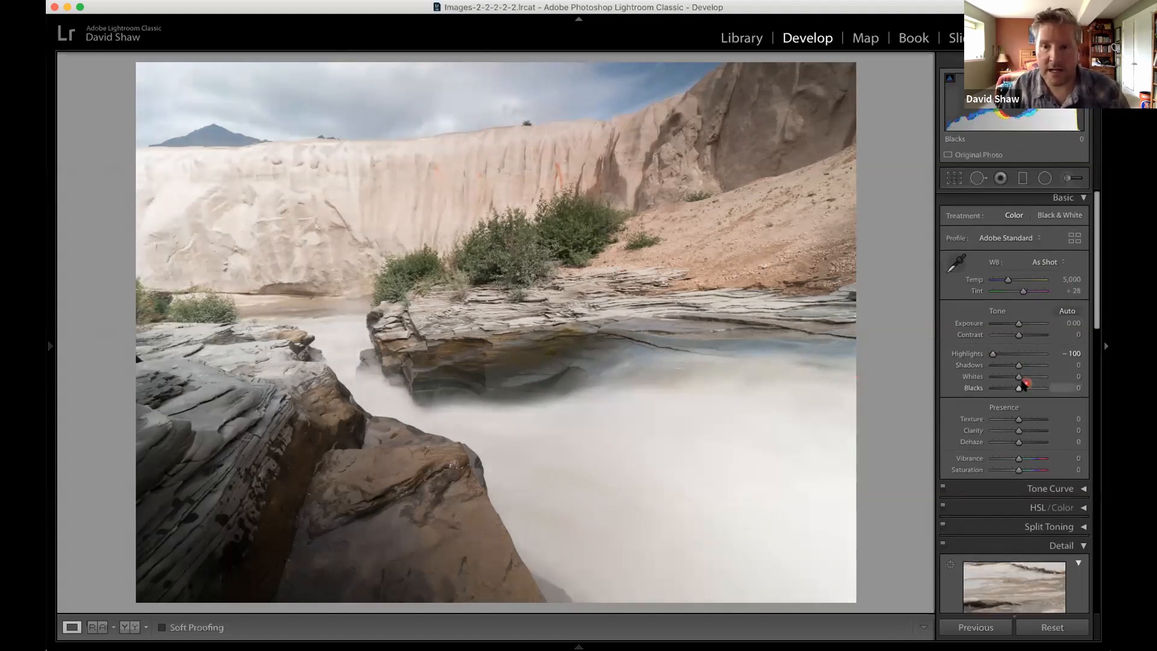
drag(1019, 378, 983, 378)
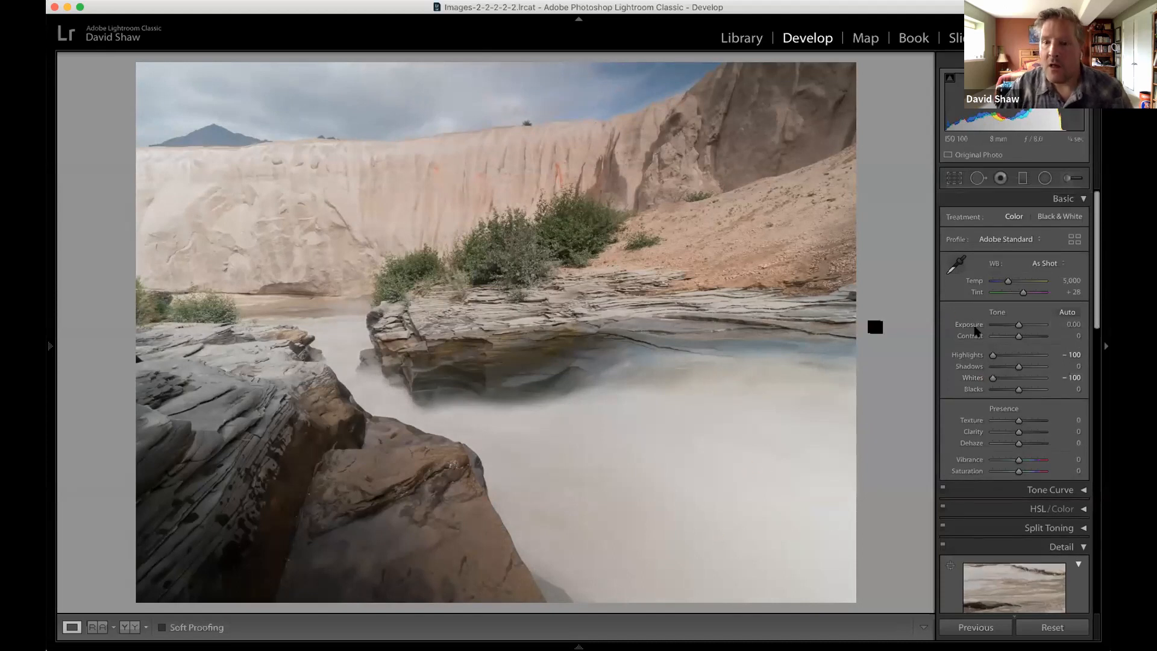
double_click(992, 356)
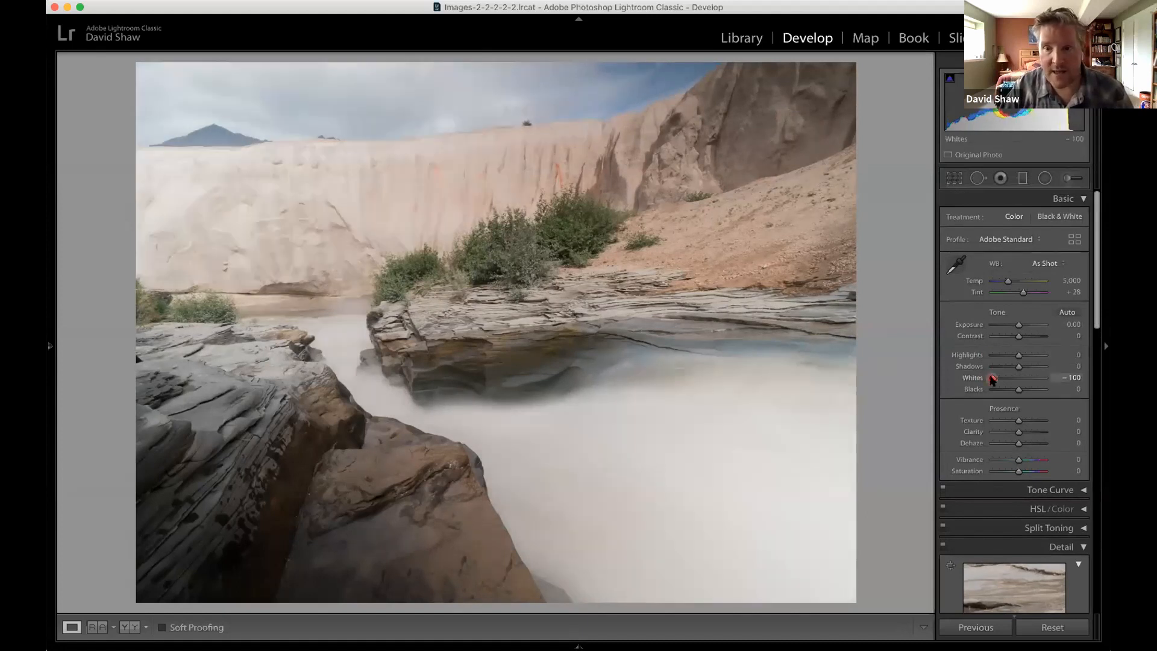
double_click(992, 378)
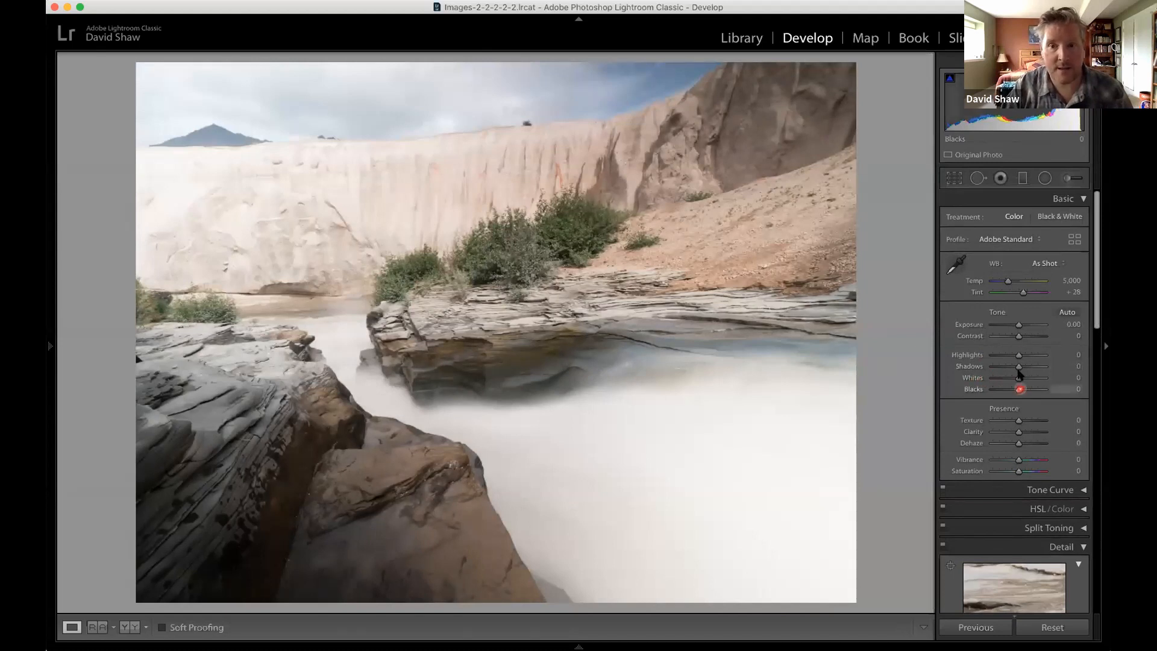
Darken the river photo with Exposure at -1.30, Highlights at -53 and Whites at -35.
drag(1019, 324, 1013, 325)
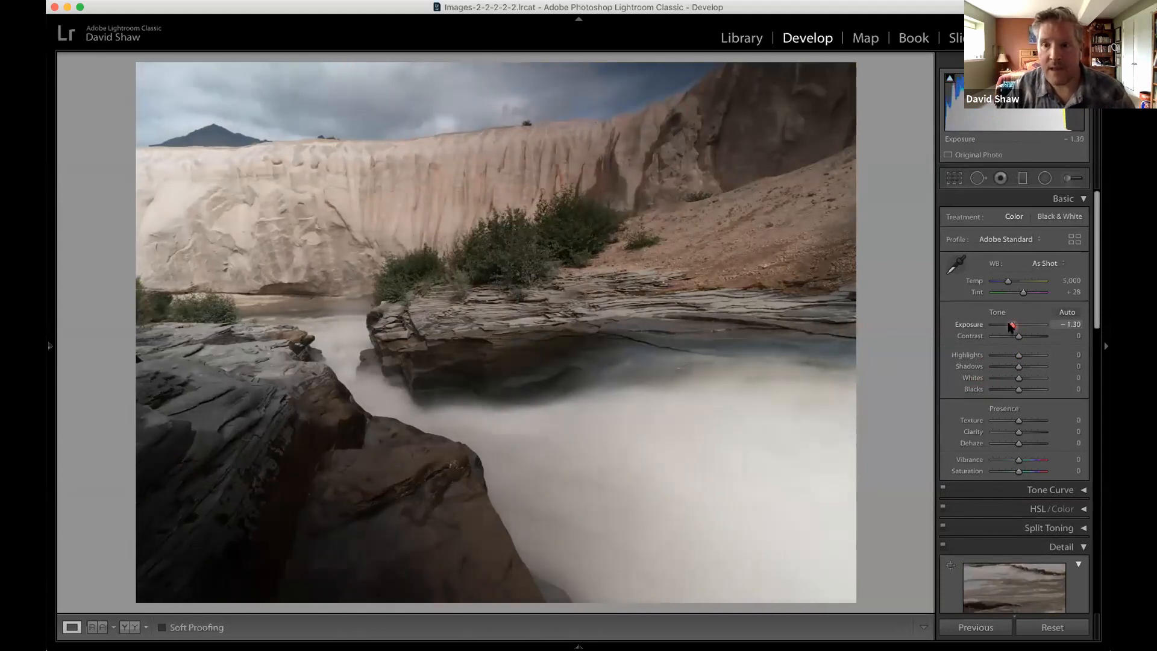
drag(1010, 358, 1005, 355)
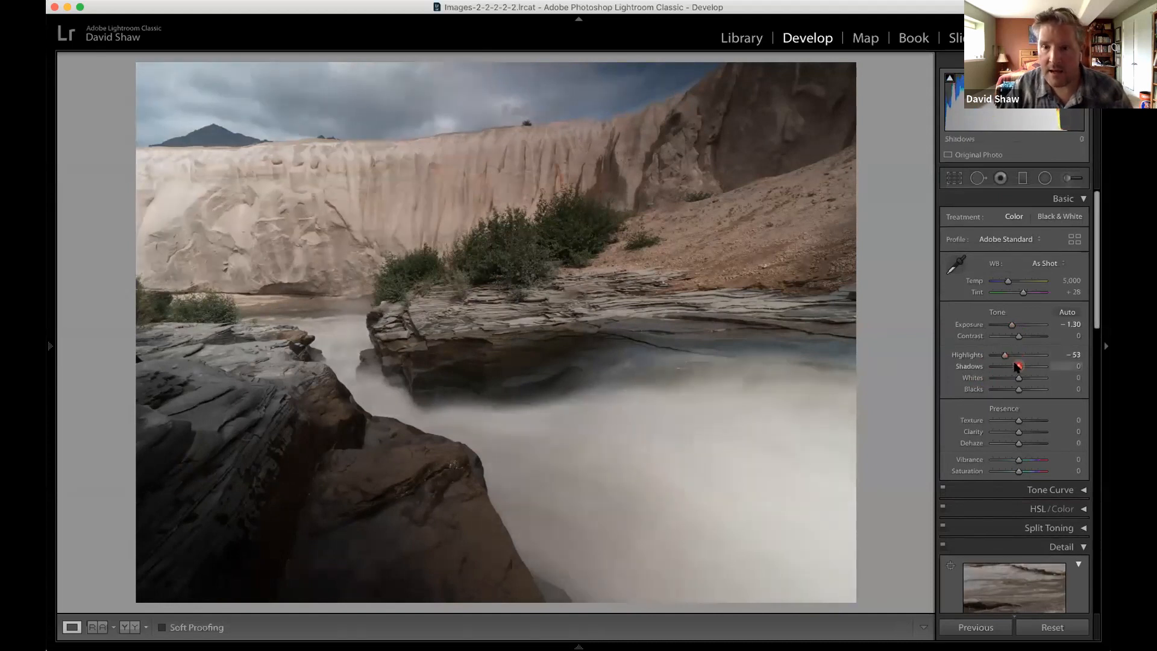
drag(1020, 380, 1010, 381)
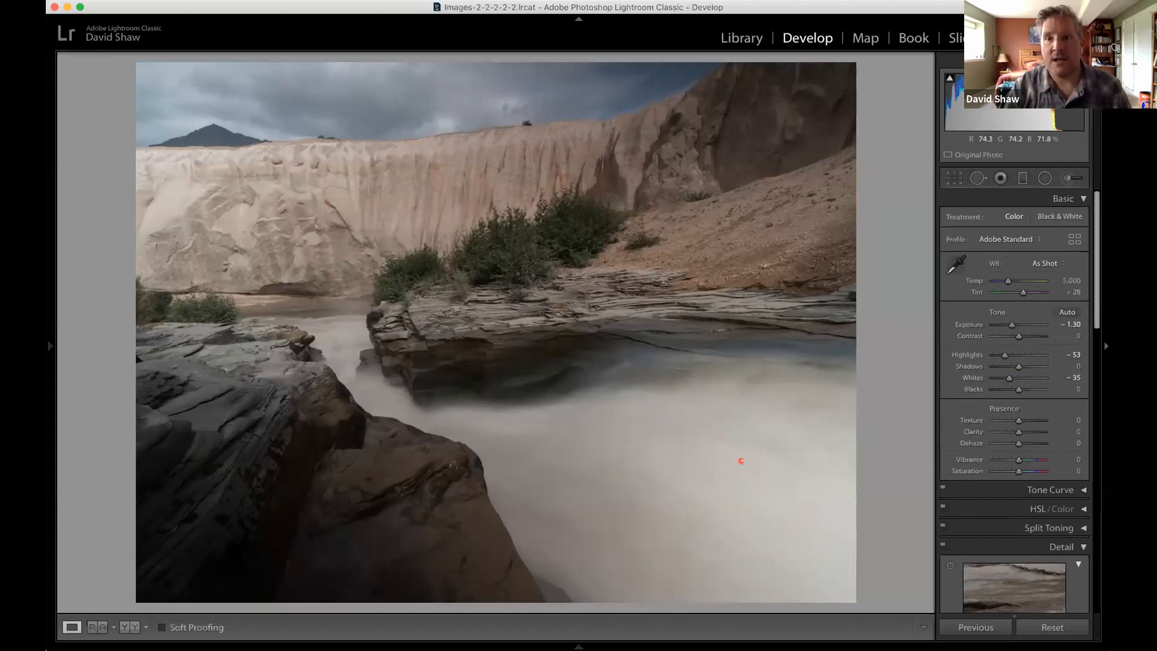
Set Shadows to +54, Blacks to -1 and Whites to -15 on the river photo.
mouse_move(949, 80)
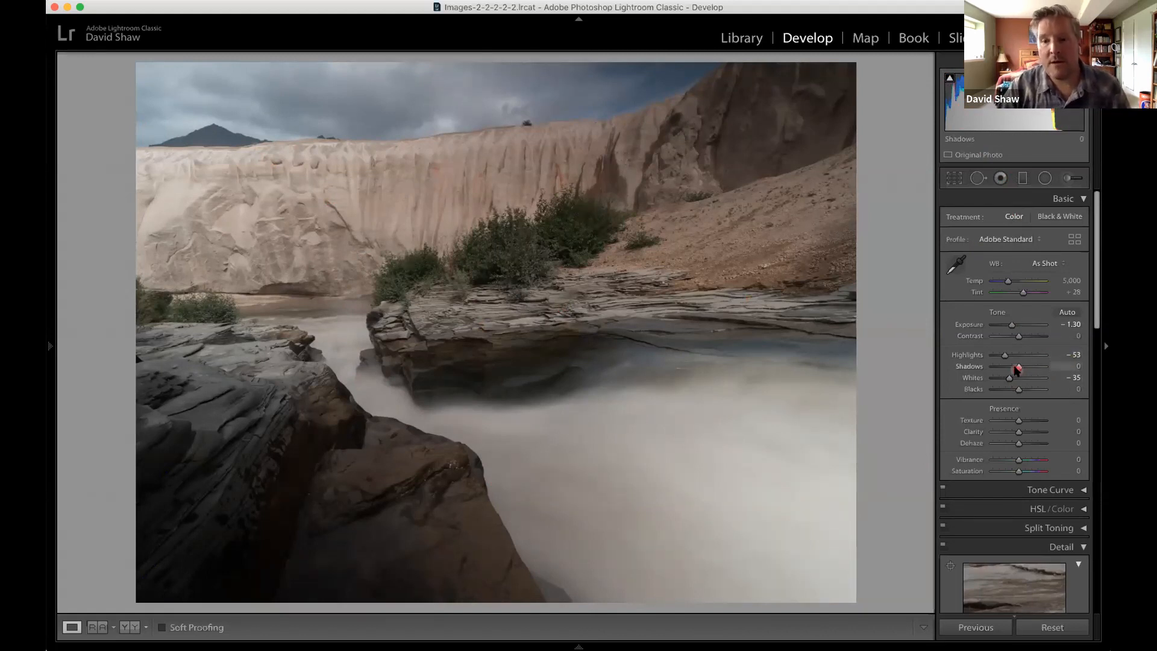
drag(1018, 366, 1032, 367)
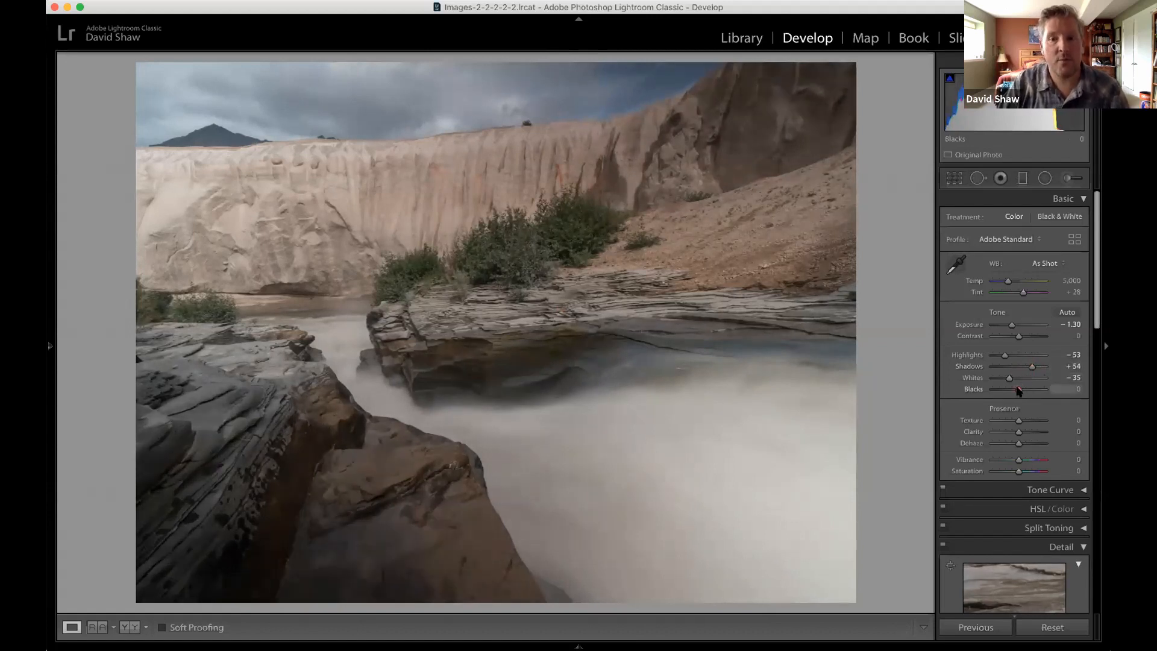
mouse_move(1018, 390)
mouse_down()
mouse_move(1056, 390)
mouse_move(1009, 395)
mouse_move(1018, 396)
mouse_up()
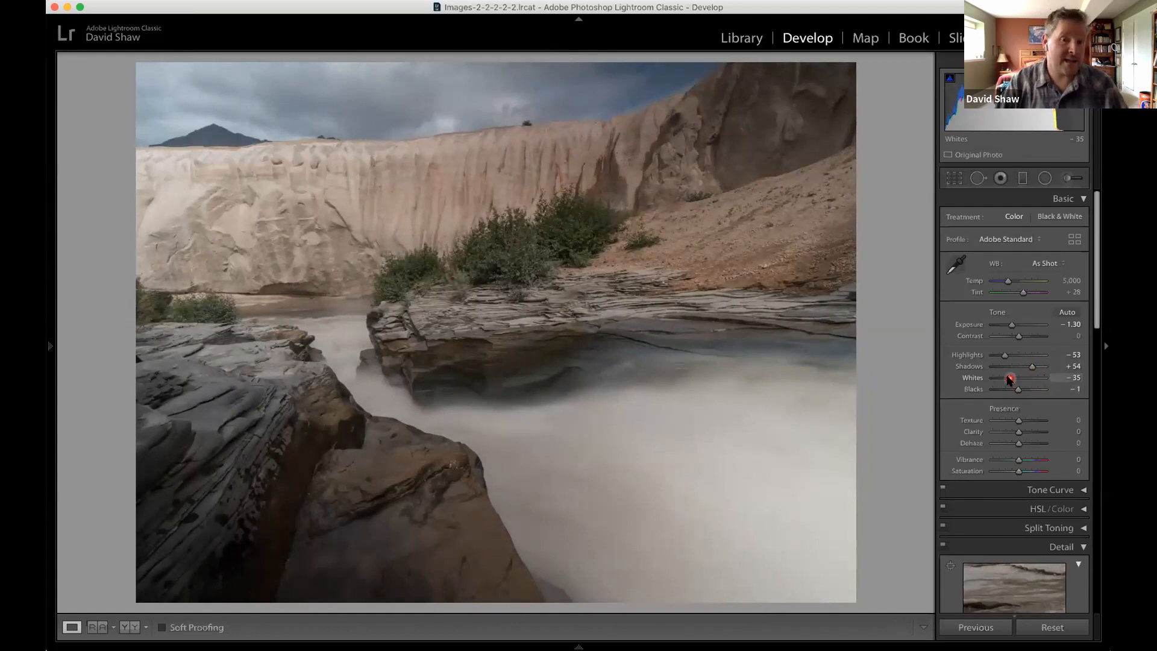
mouse_move(1011, 379)
mouse_down()
mouse_move(986, 379)
mouse_move(1032, 377)
mouse_move(984, 380)
mouse_move(1024, 379)
mouse_move(1014, 377)
mouse_up()
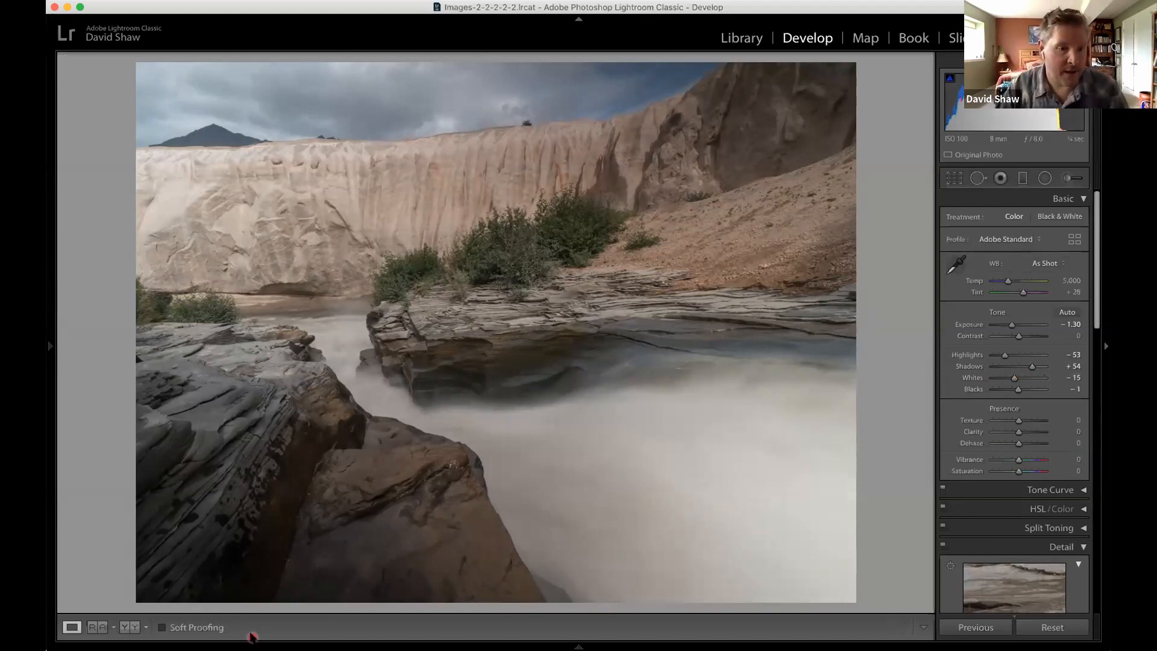
Compare the river photo before and after the edits side by side, and return to the single-image view.
click(129, 628)
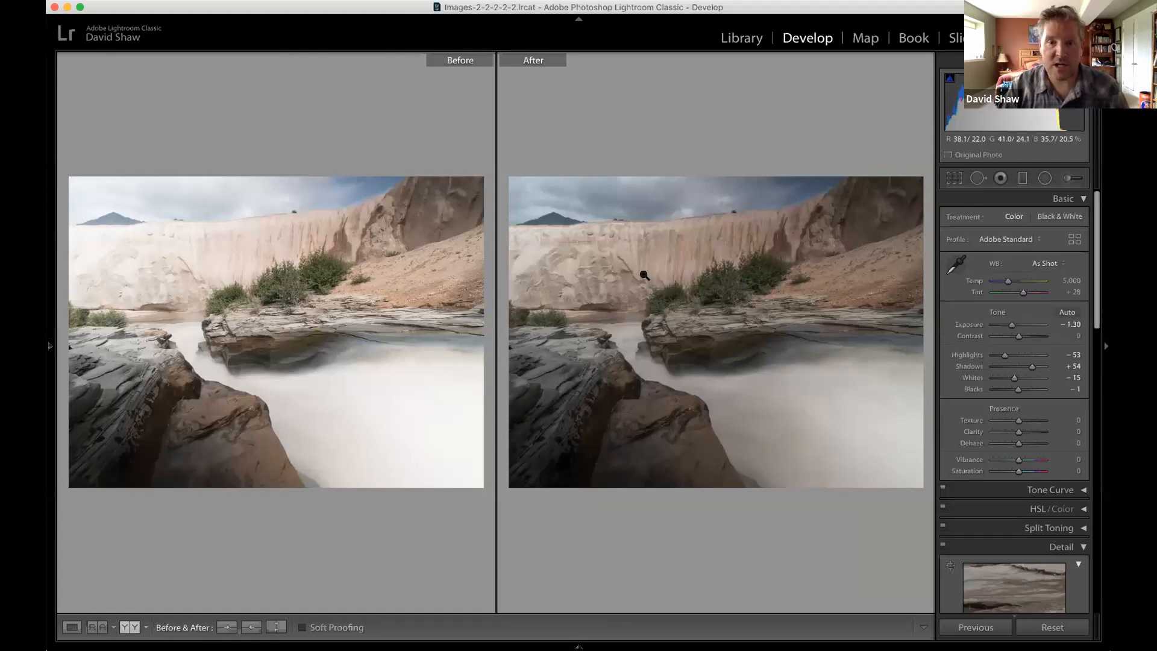
click(72, 626)
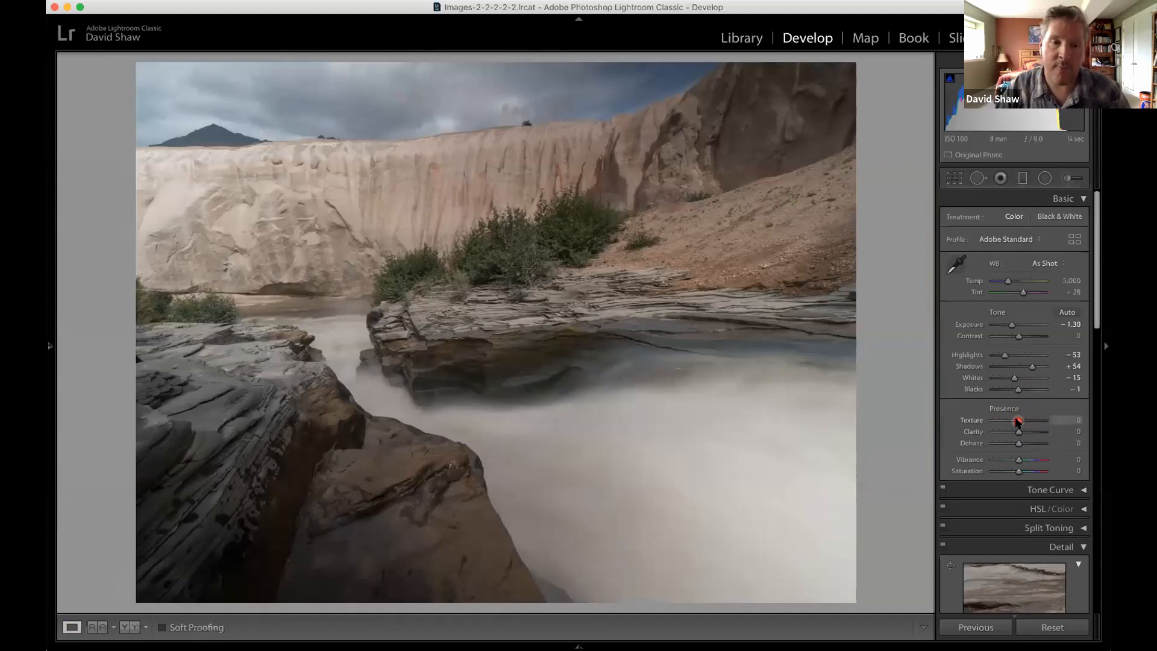
Try Texture at +100 and Clarity at -100, and settle on Texture +42 and Clarity +22.
drag(1019, 422, 1029, 422)
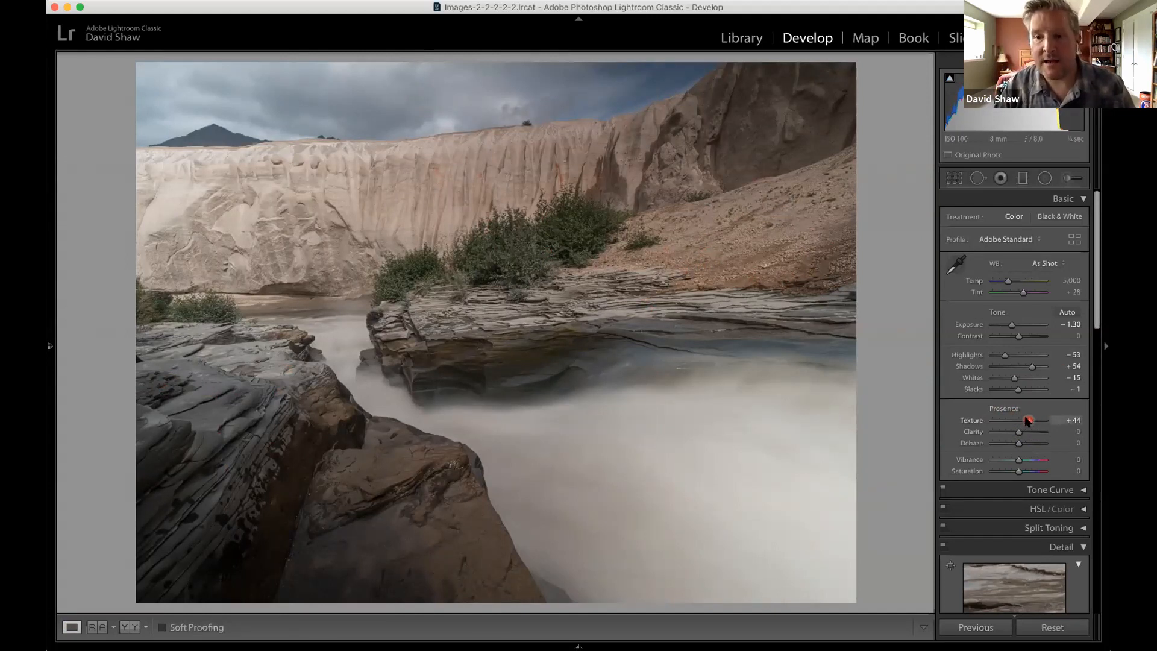
drag(1028, 421, 1048, 424)
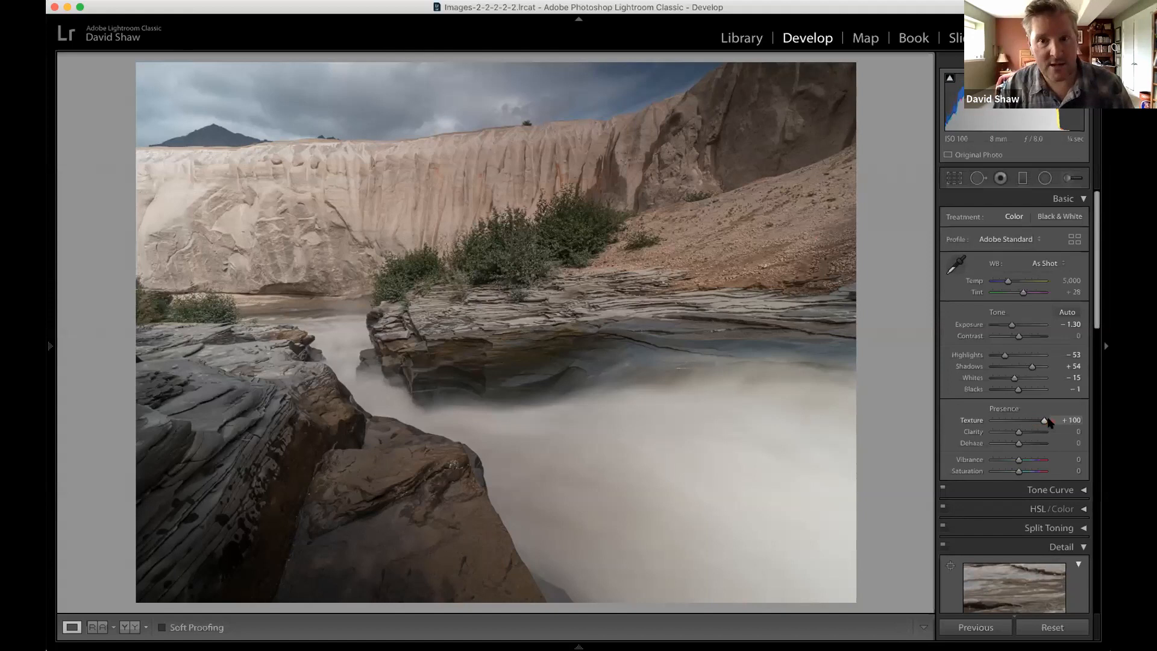
drag(1049, 423, 1028, 424)
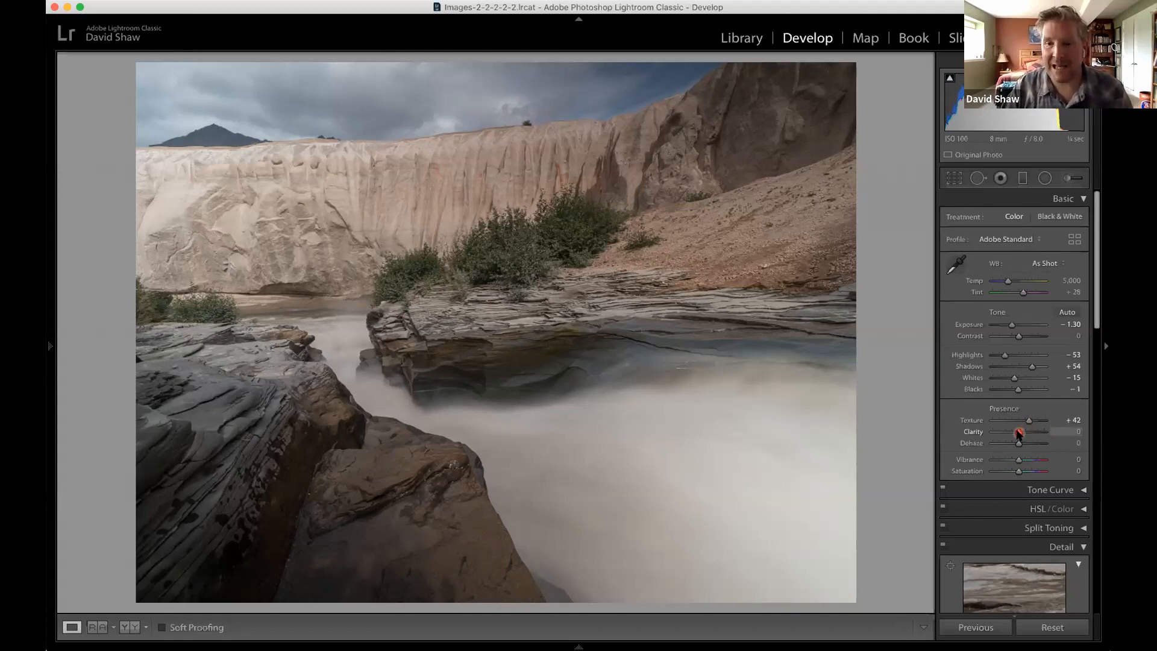
drag(1018, 432, 987, 440)
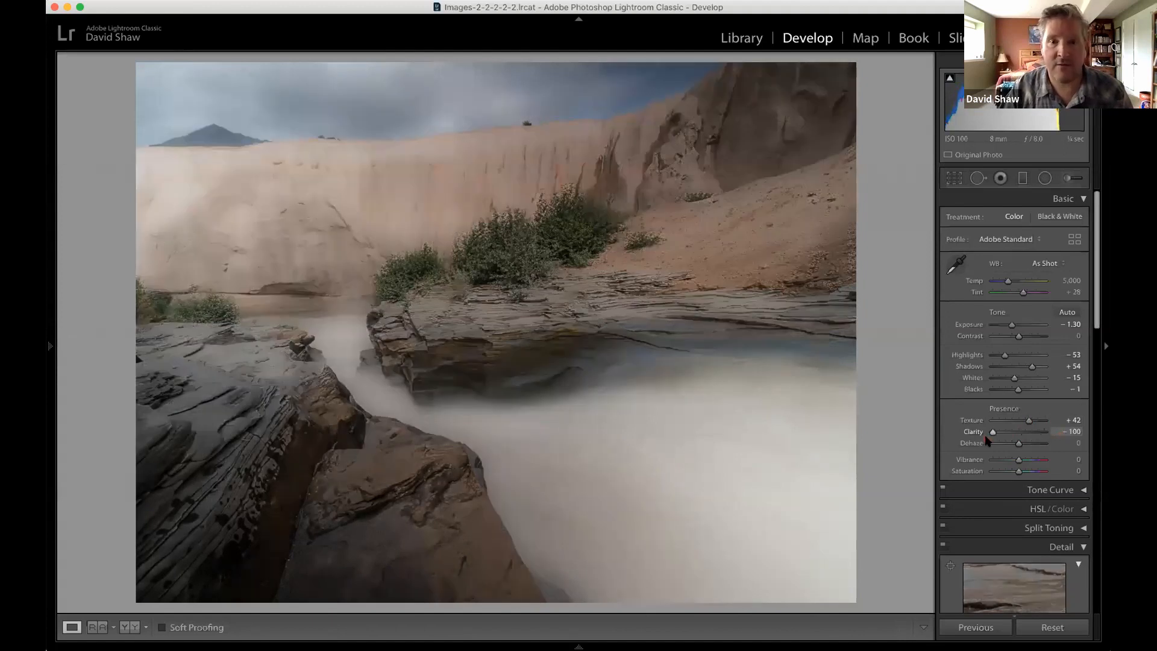
drag(992, 440, 1023, 440)
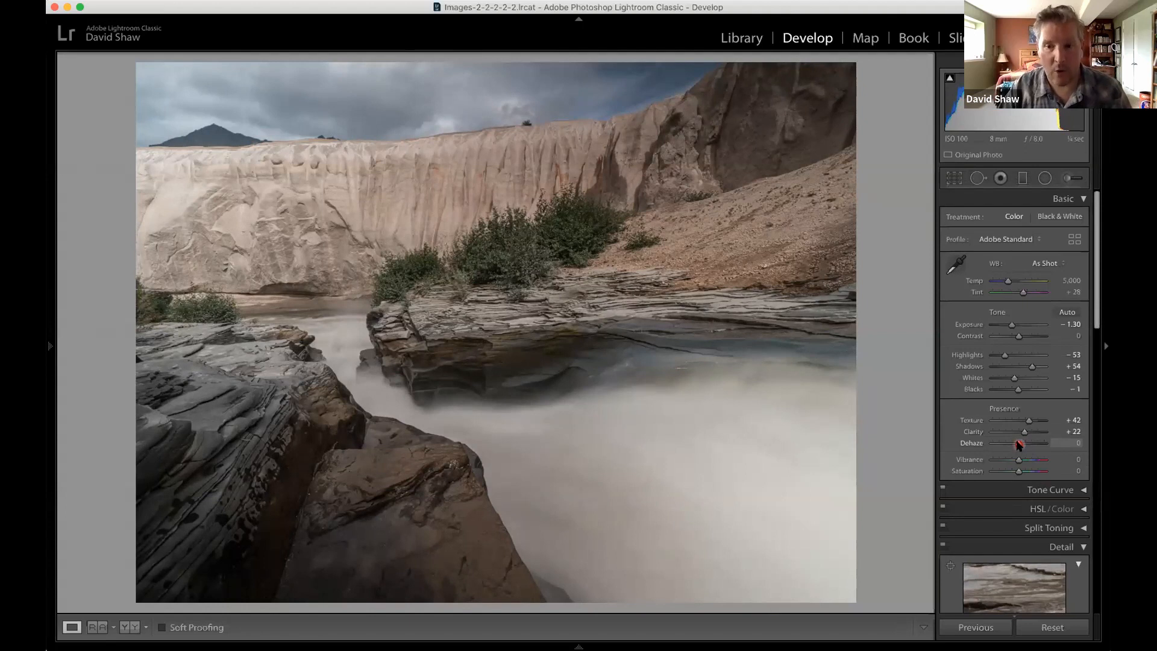
Try Dehaze at +100 on the river photo, and bring it back to +1.
drag(1019, 444, 1051, 449)
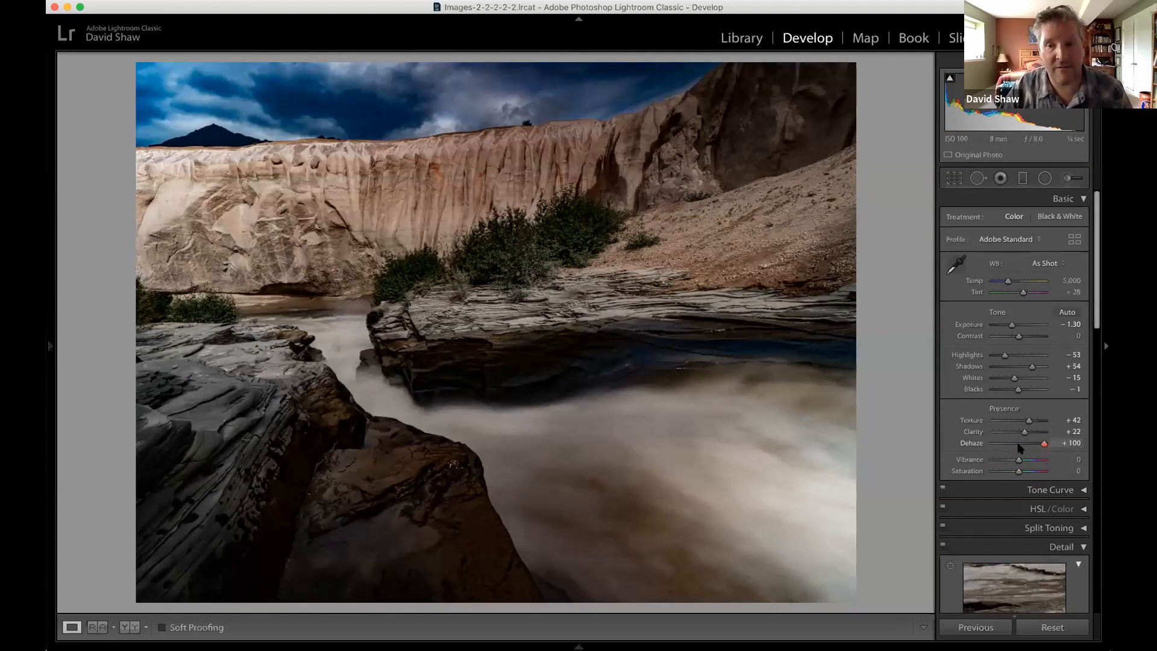
click(1019, 445)
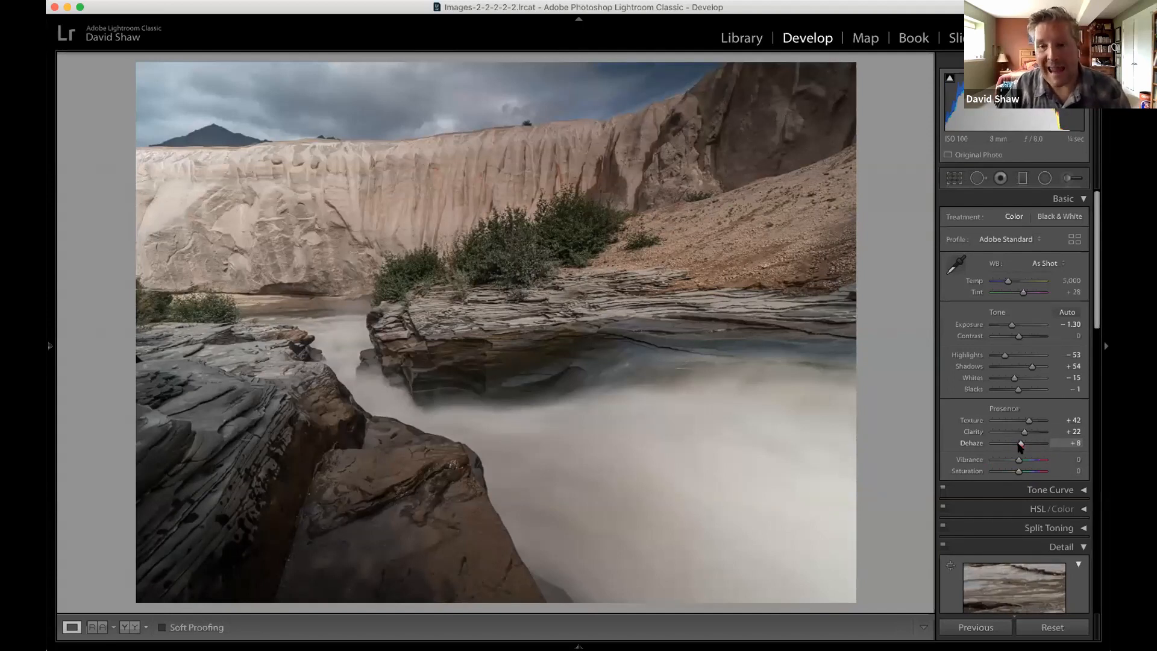
drag(1020, 446, 1019, 447)
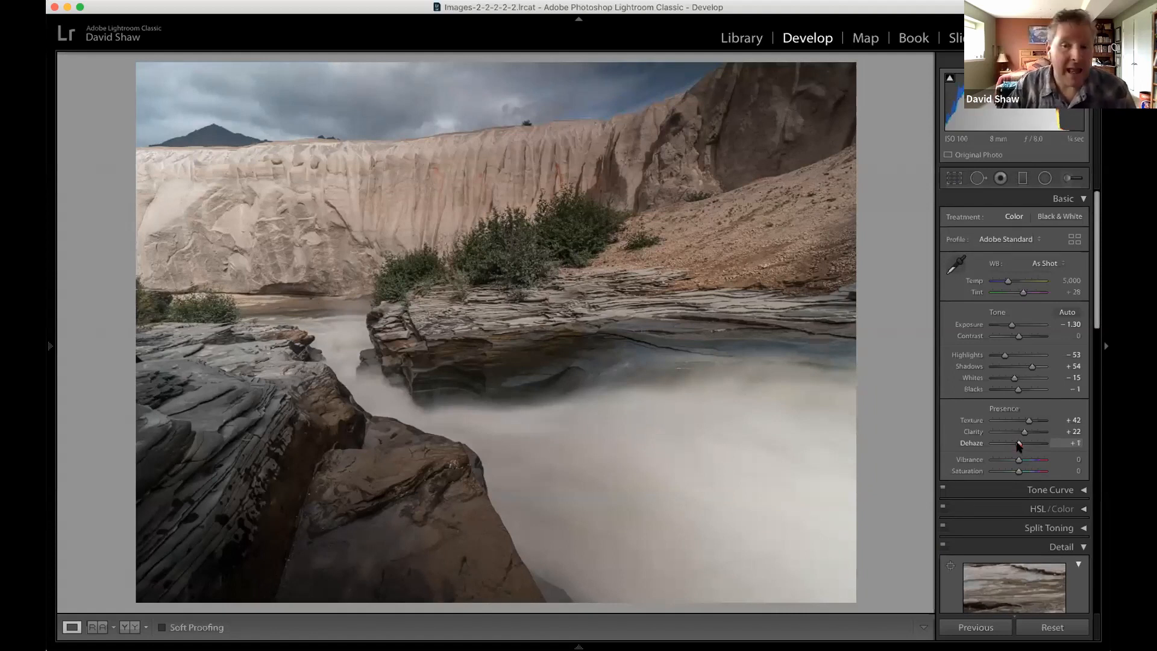
Try negative Dehaze values down to -91 on the river photo, and reset Dehaze to 0.
drag(1018, 445, 1019, 446)
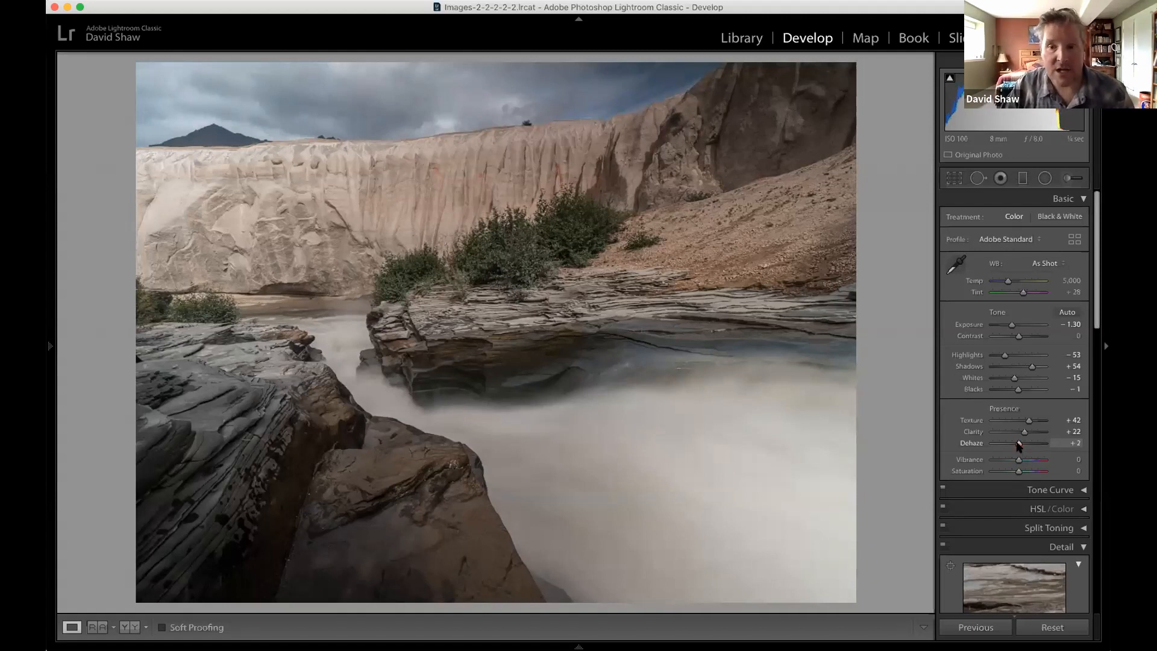
drag(1018, 446, 1019, 446)
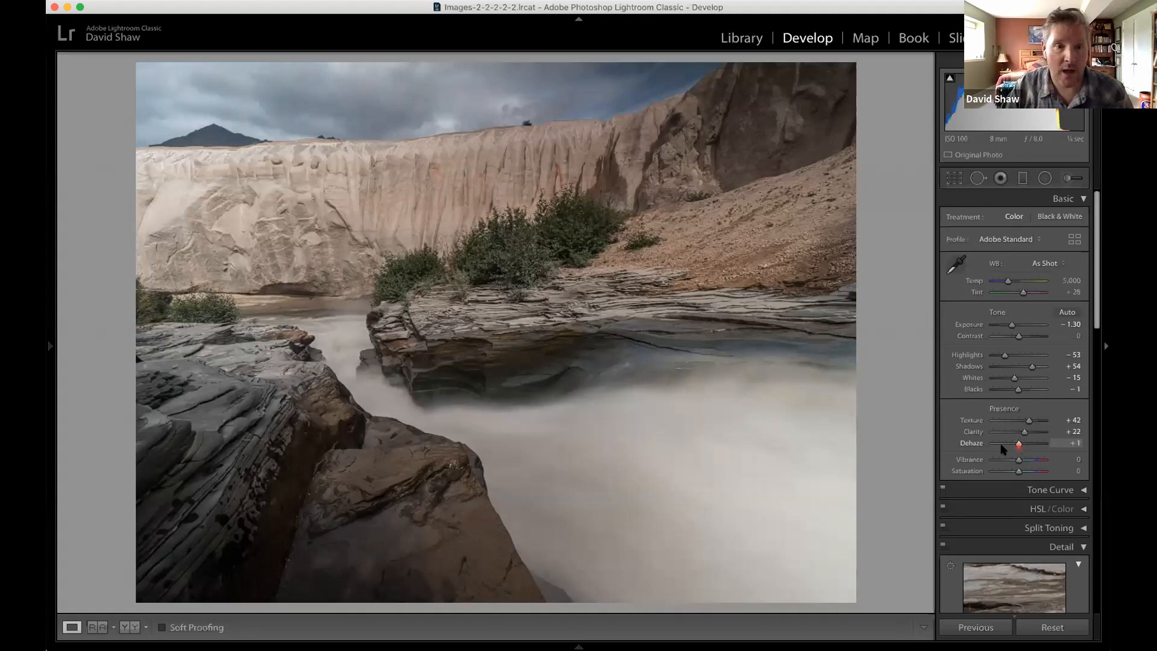
click(1002, 446)
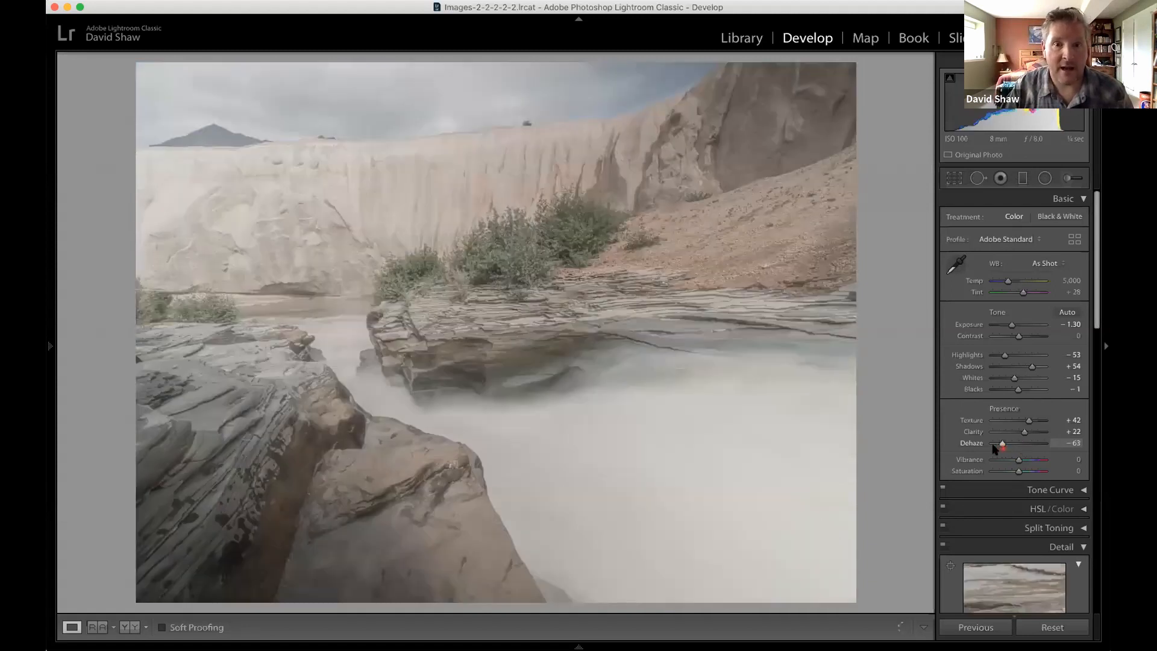
click(996, 444)
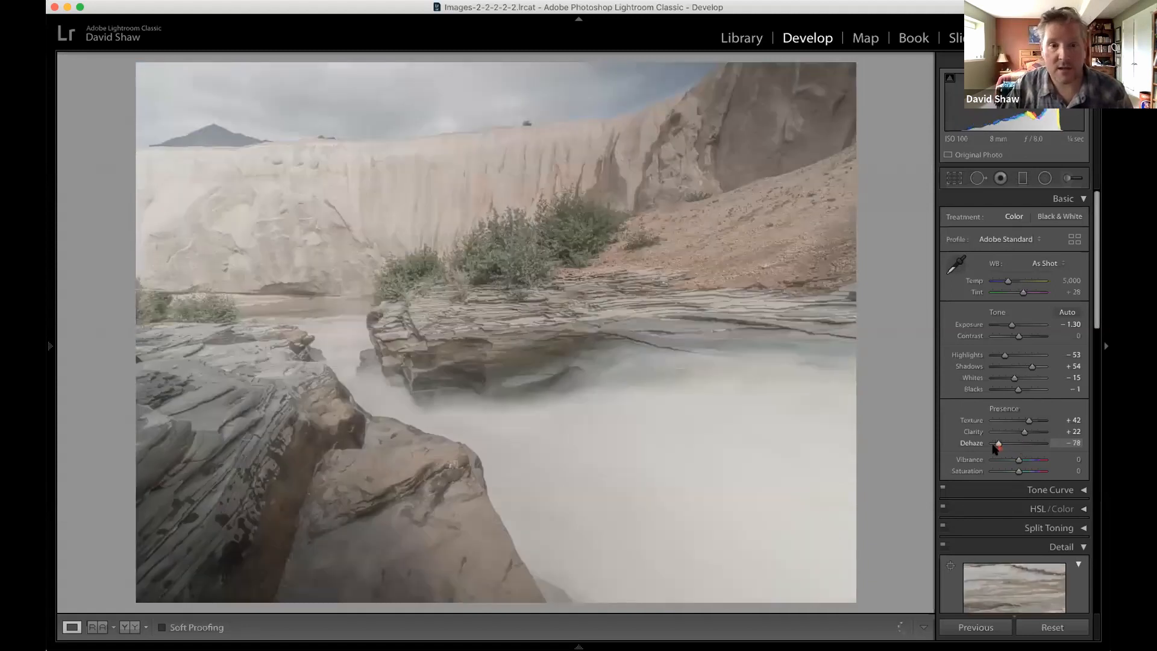
click(994, 445)
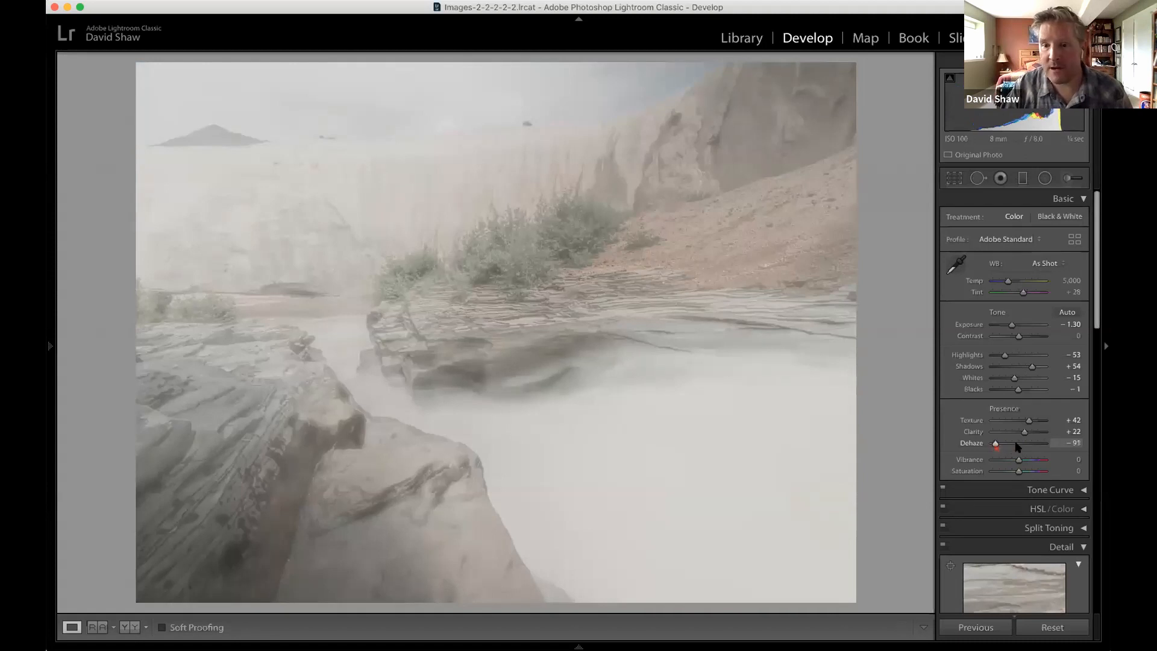
click(1018, 447)
double_click(1017, 445)
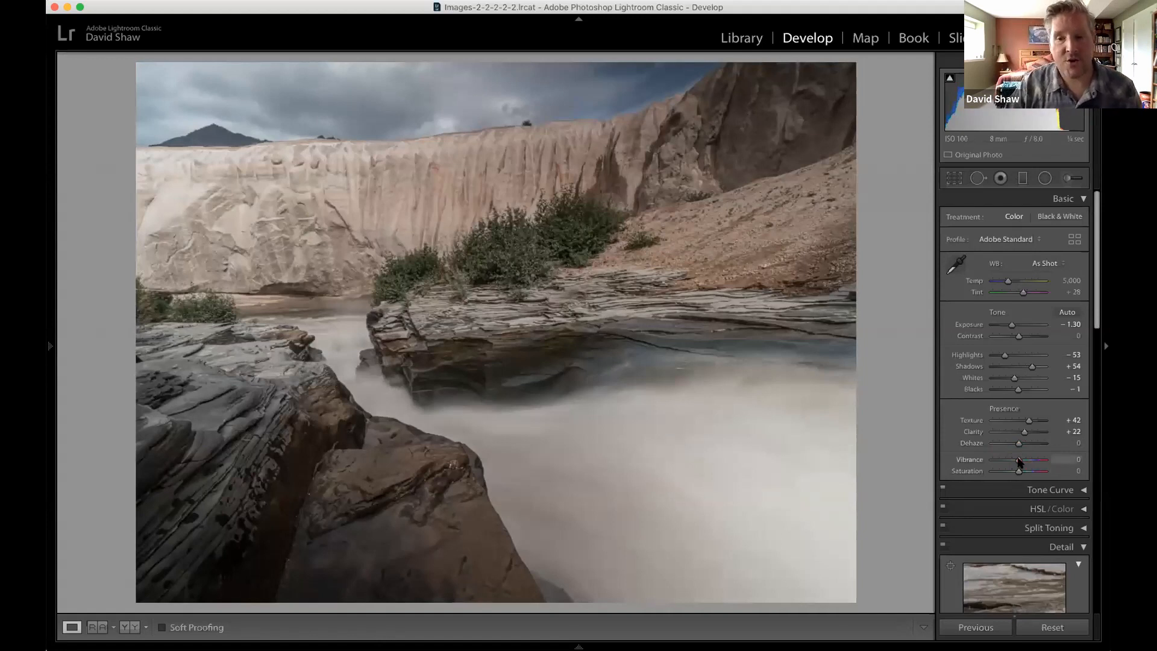
Try Vibrance at +47, +65 and +95 on the river photo, and settle on +30.
drag(1019, 461, 1030, 463)
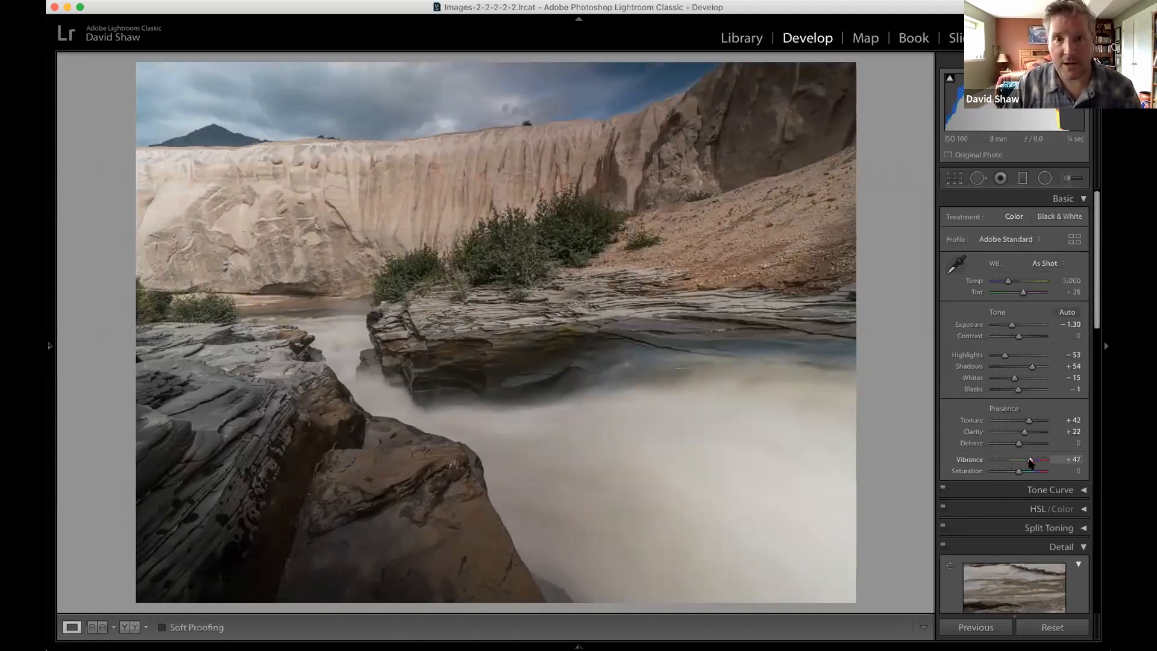
drag(1026, 463, 1020, 463)
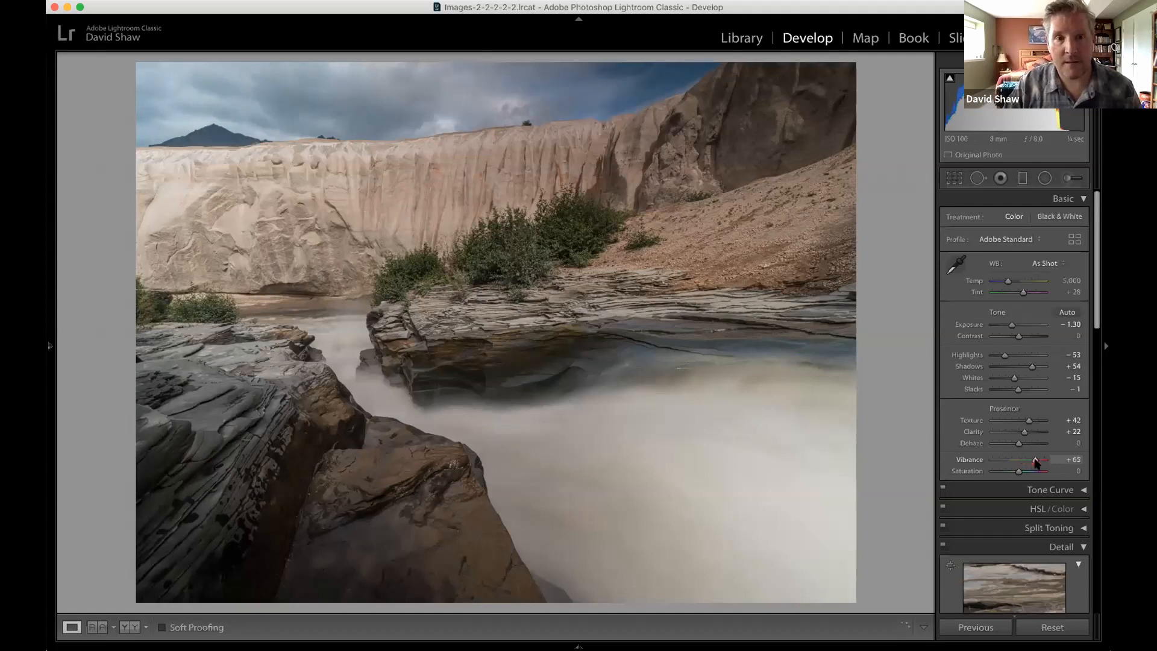
click(1042, 462)
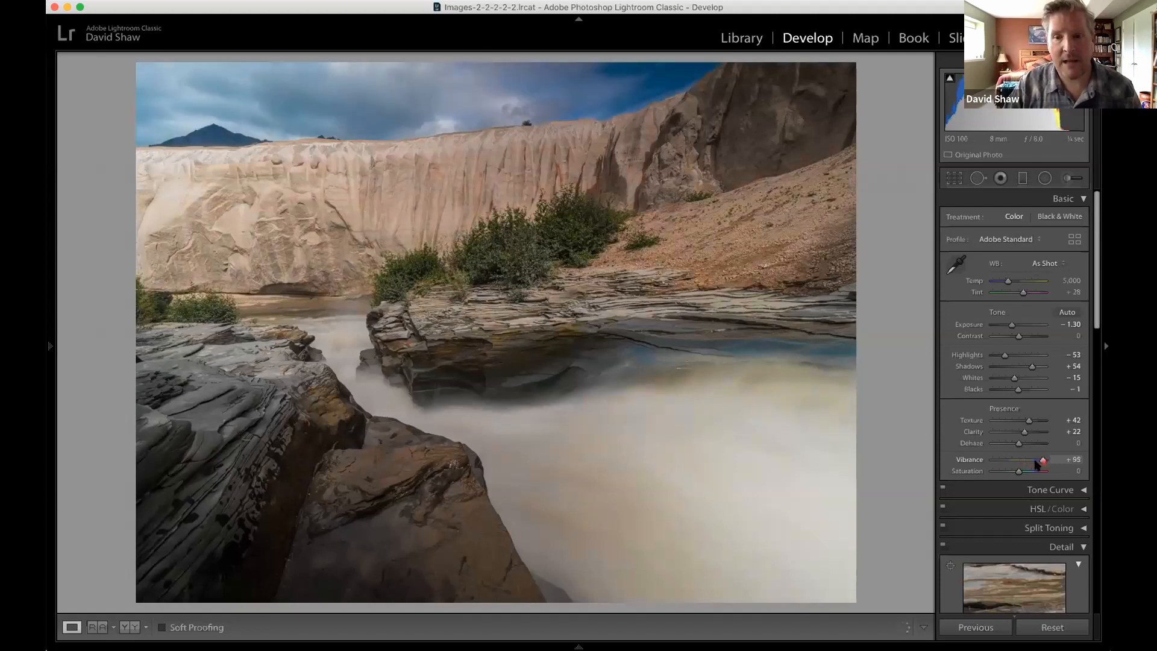
drag(1042, 462, 1026, 463)
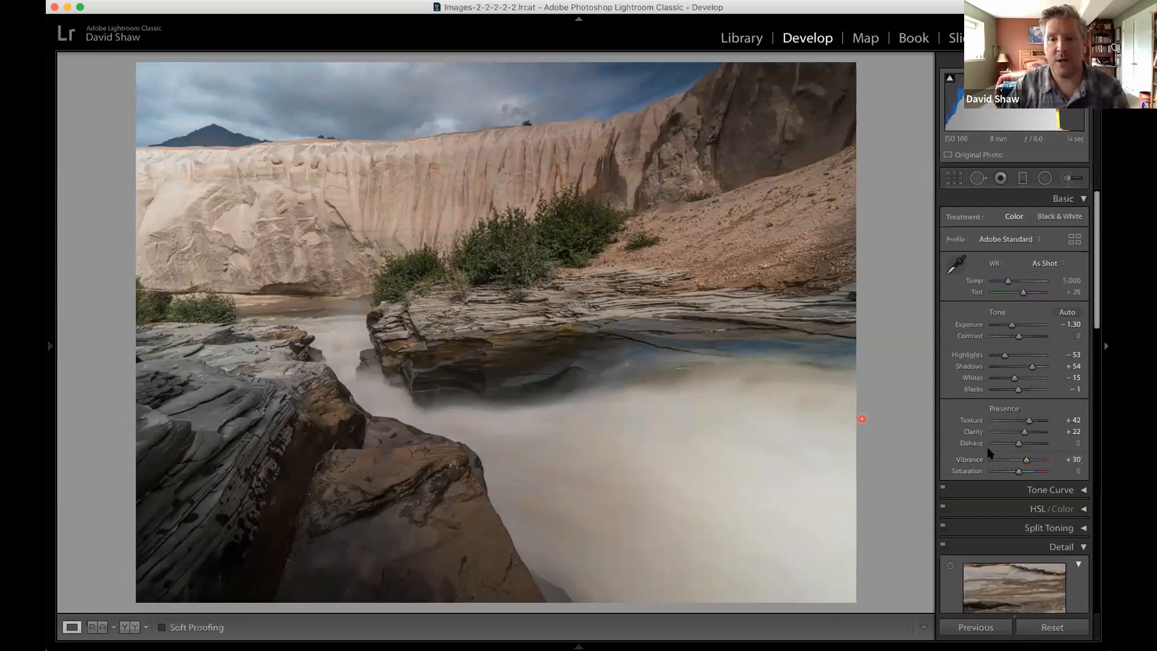
click(1027, 460)
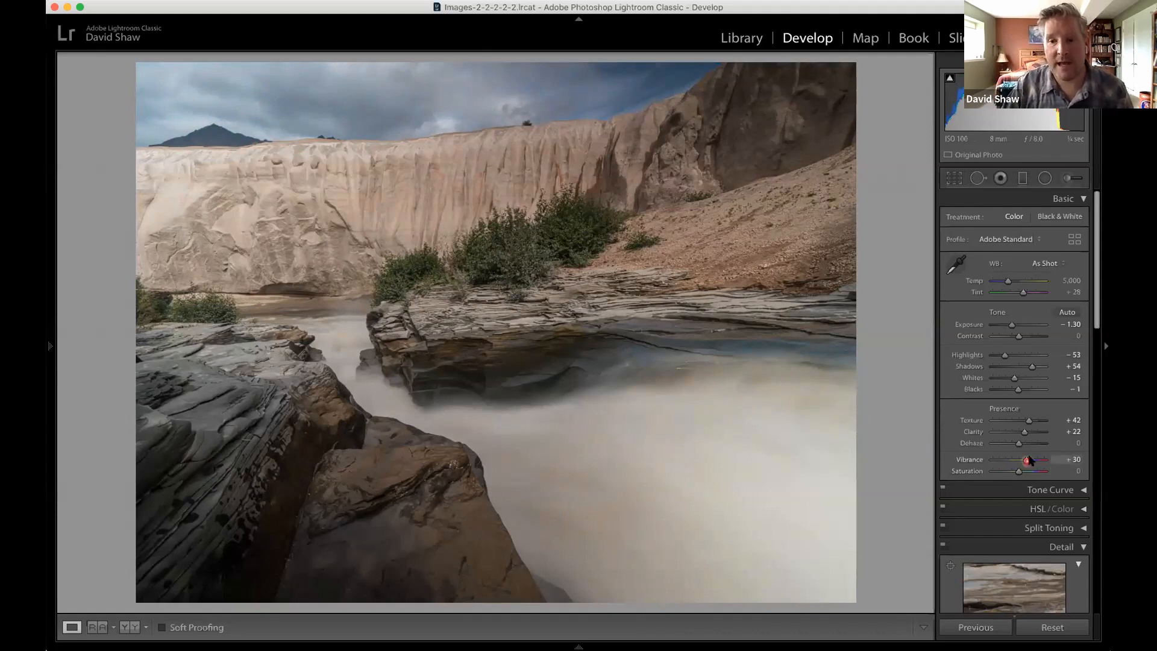
Try Saturation at +100 on the river photo, and settle on +25.
click(1017, 472)
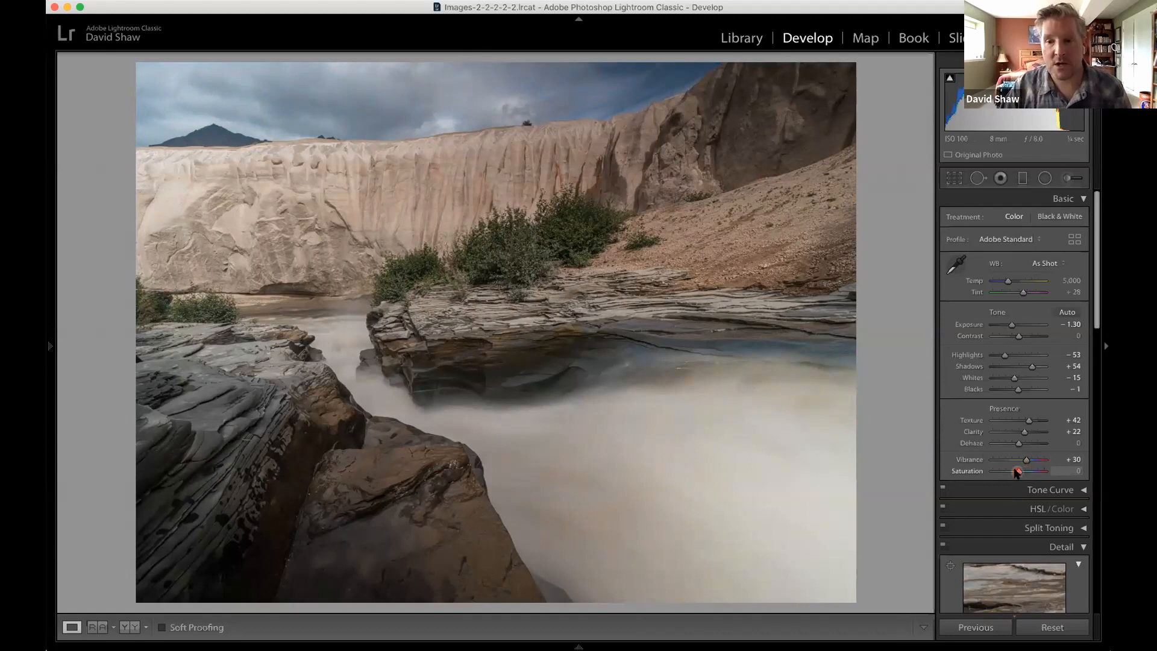
drag(1017, 473, 1019, 473)
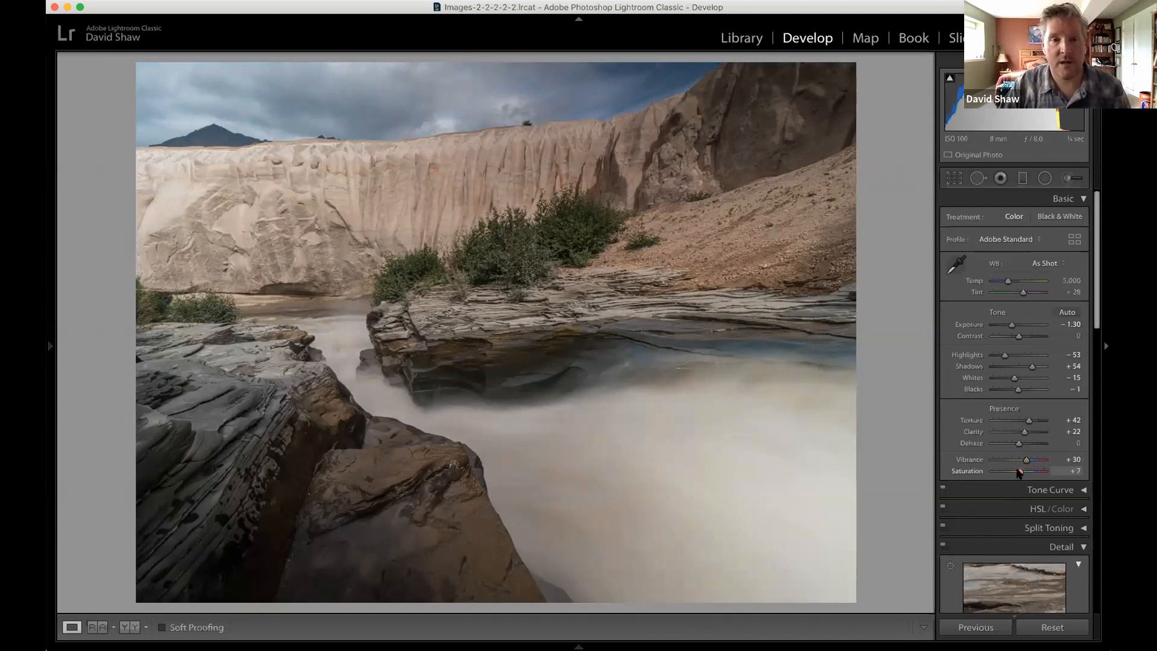
drag(1019, 473, 1064, 474)
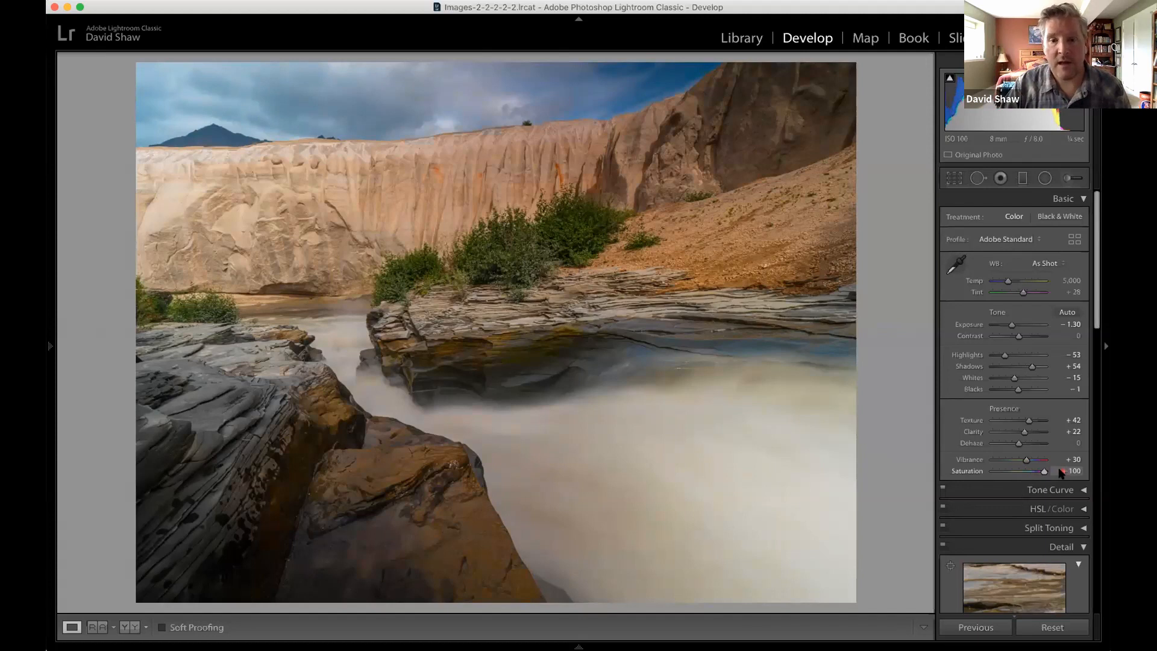
drag(1043, 474, 1024, 475)
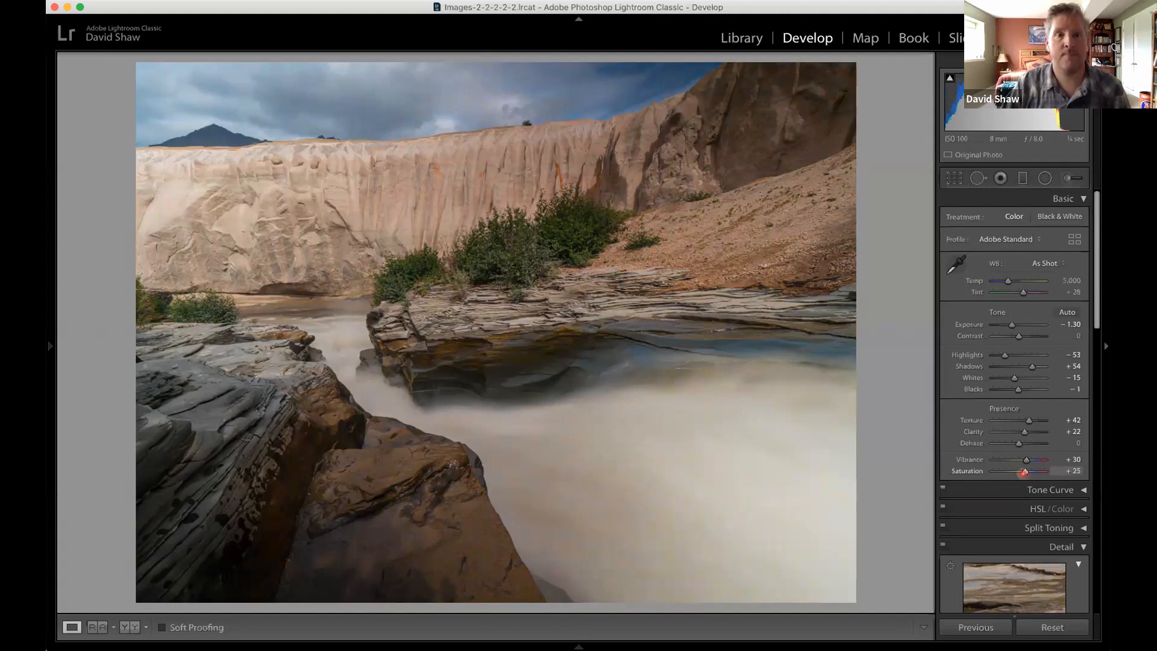
click(988, 325)
click(1018, 389)
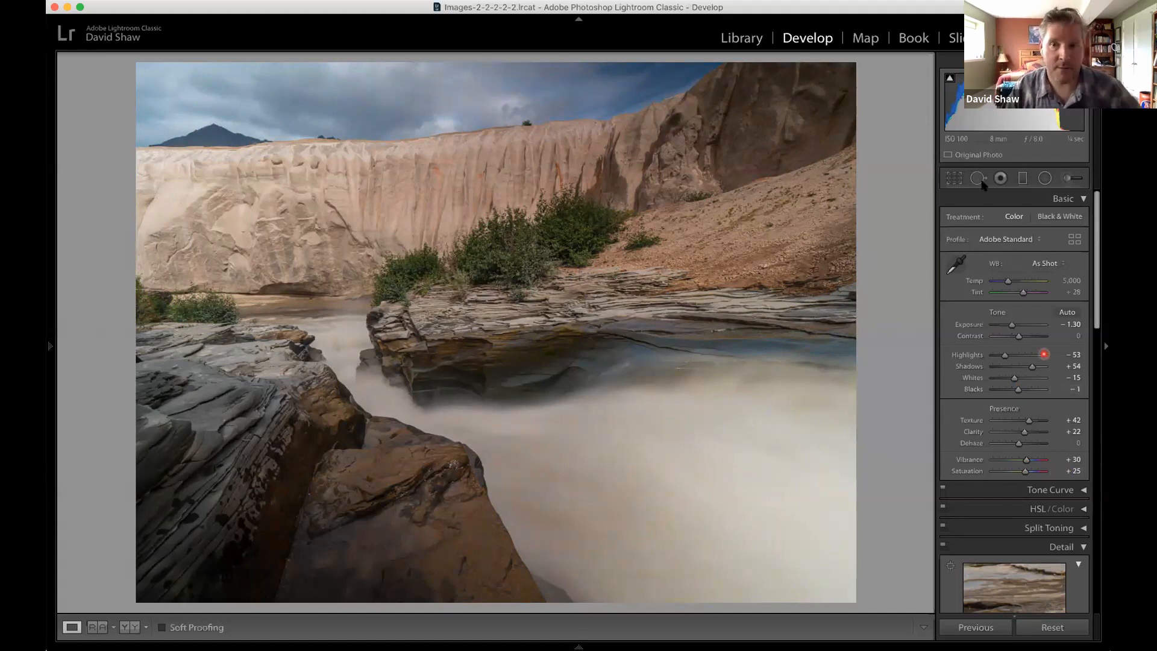
click(1039, 367)
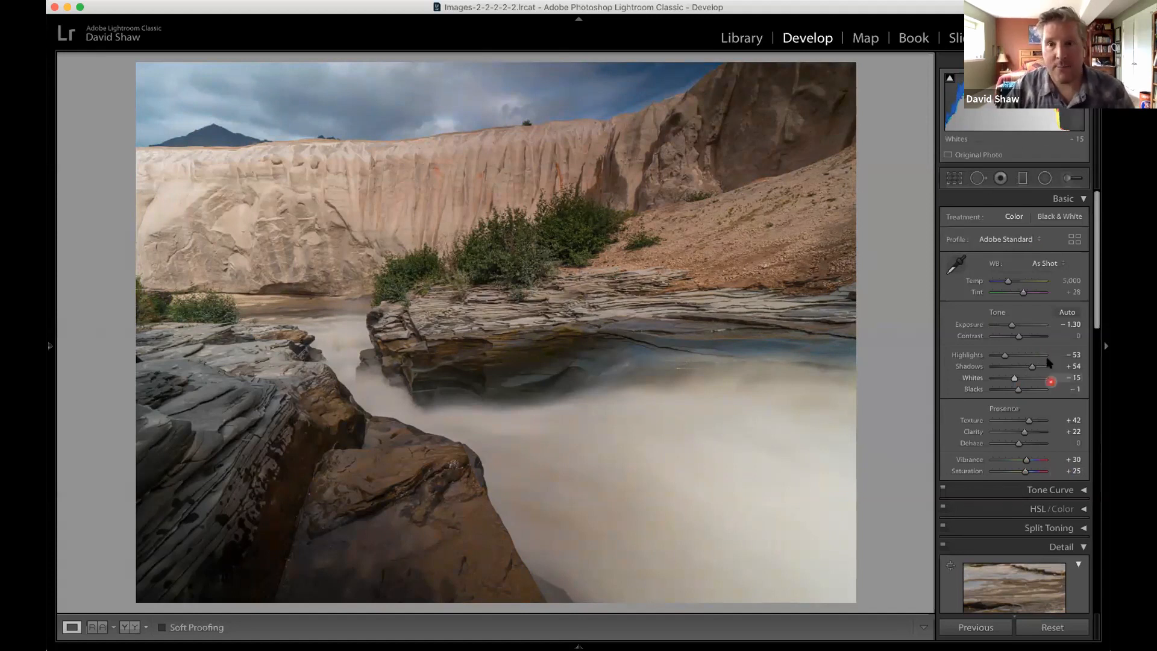
click(1020, 324)
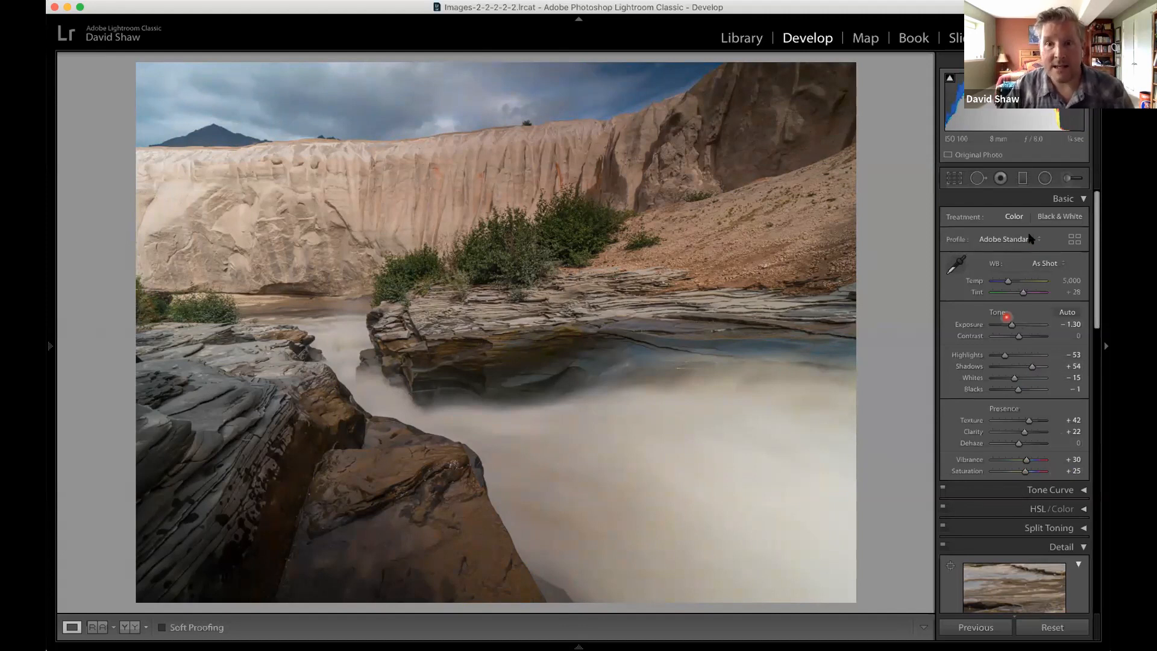
click(1003, 178)
click(955, 179)
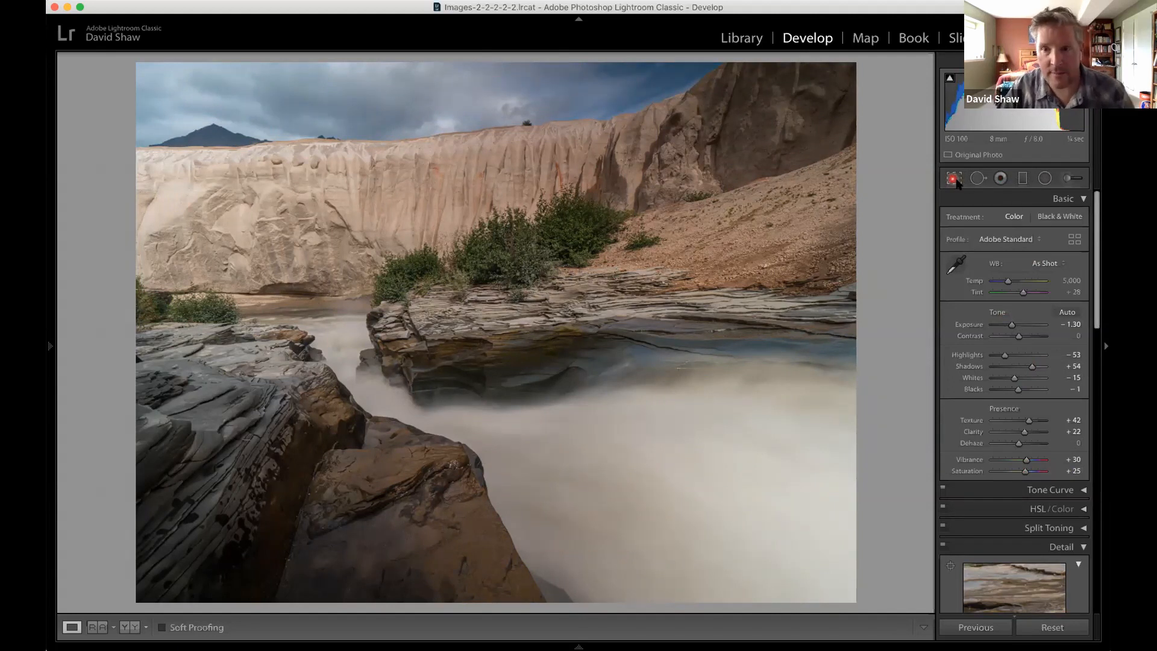
click(978, 180)
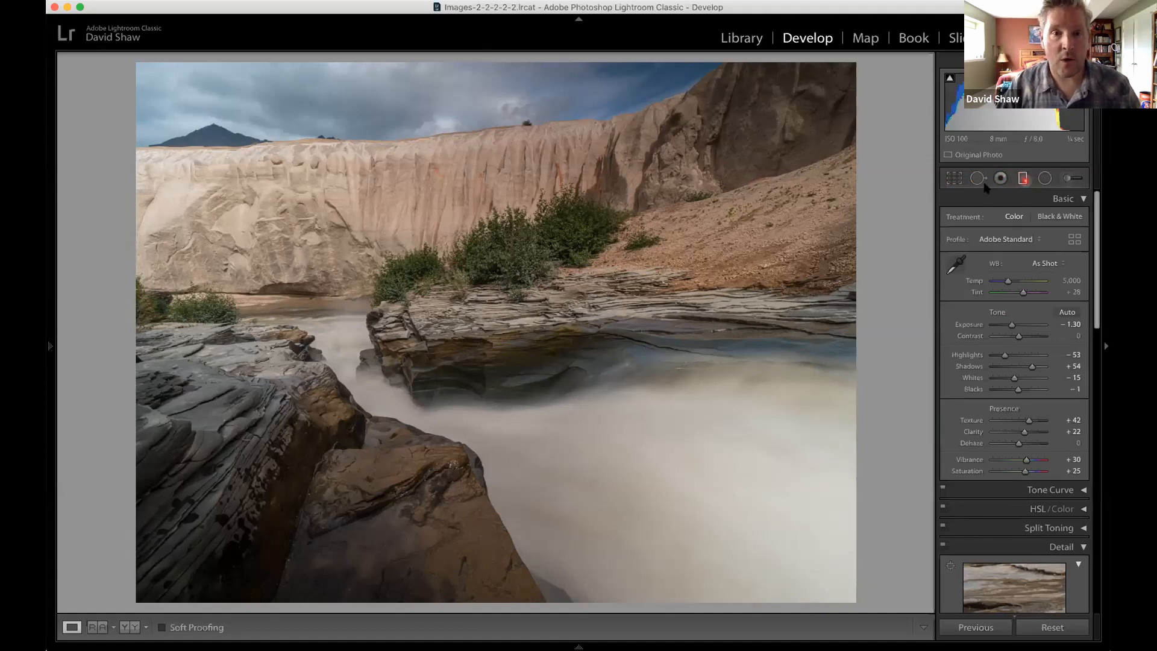
Draw a graduated filter across the rock ledge in the middle of the river photo and level it horizontally.
click(1022, 178)
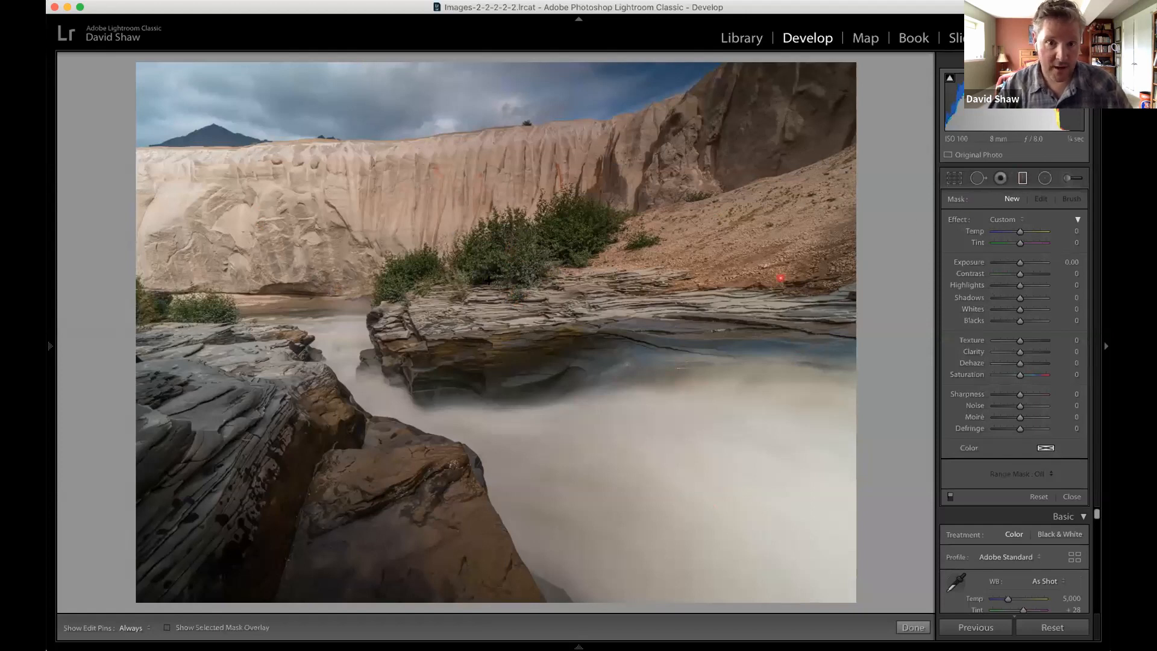
drag(487, 276, 490, 358)
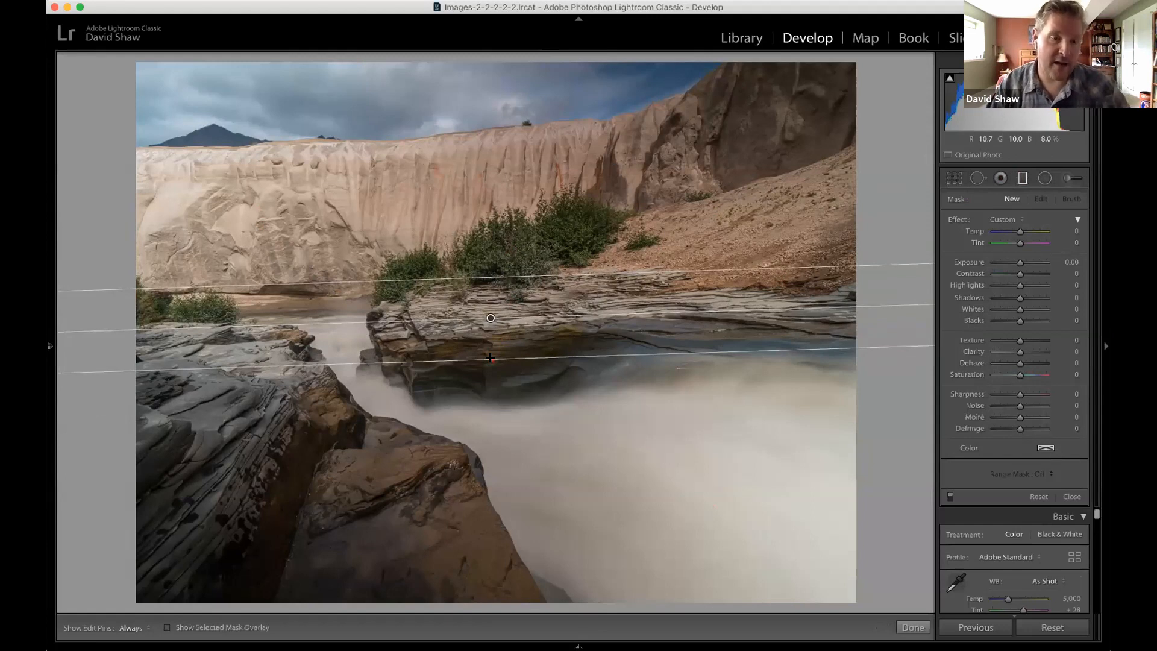
drag(482, 357, 489, 358)
Try Whites at -45 and Highlights at -32 in the graduated filter, and delete the filter.
drag(1021, 260, 1020, 264)
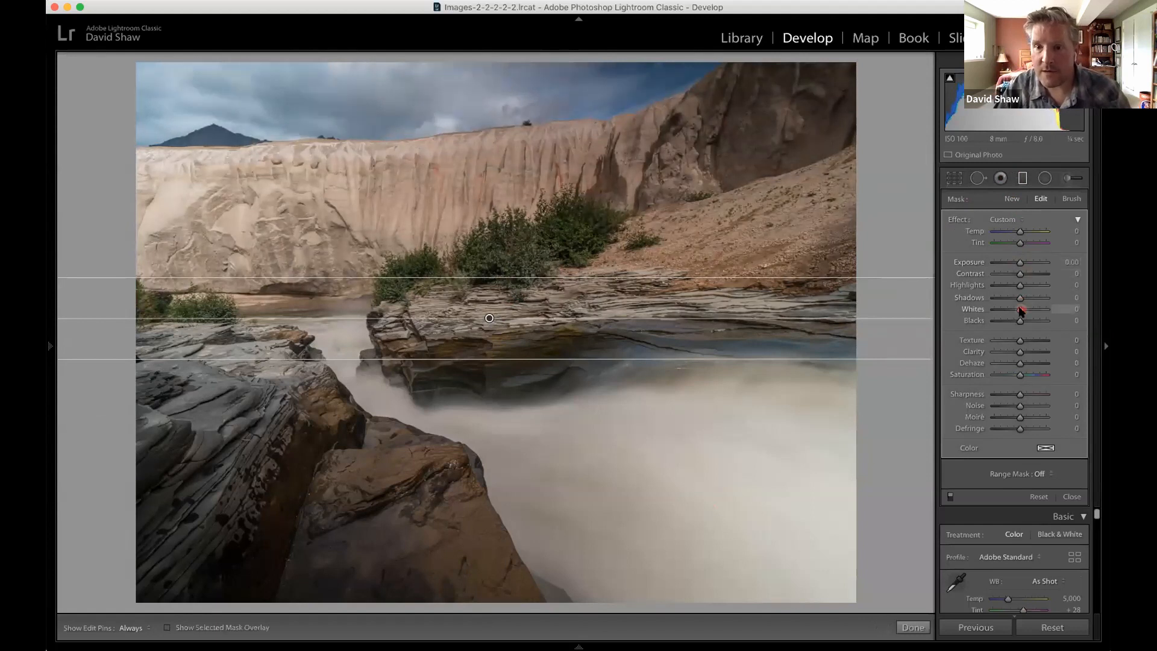
click(1011, 311)
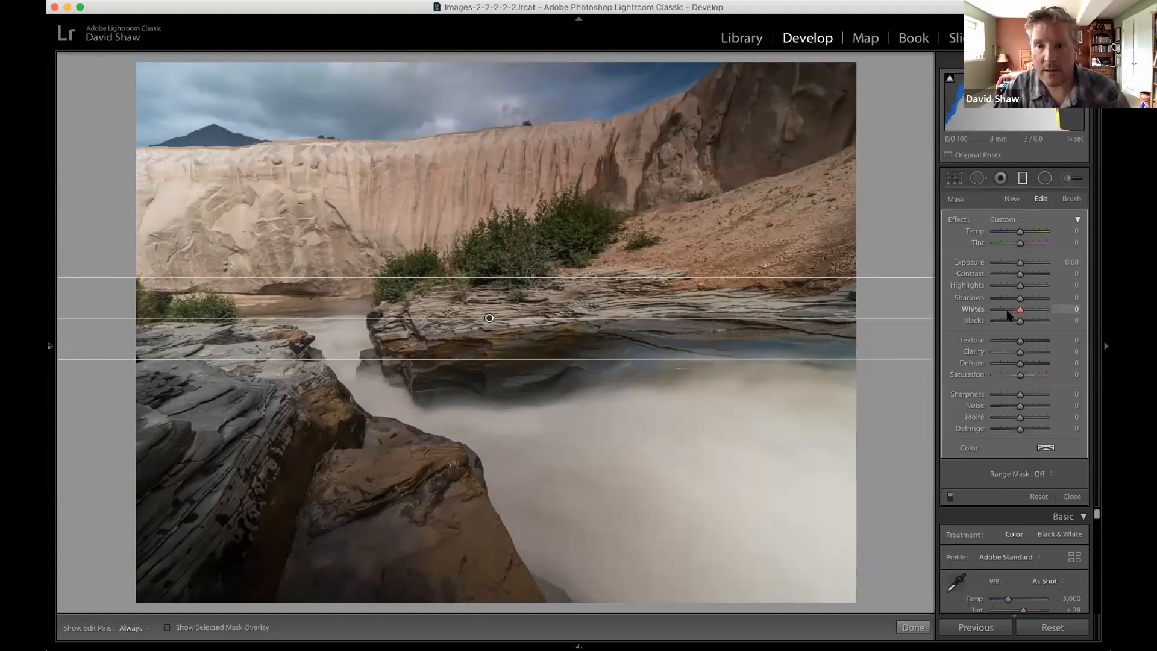
drag(1019, 285, 1012, 286)
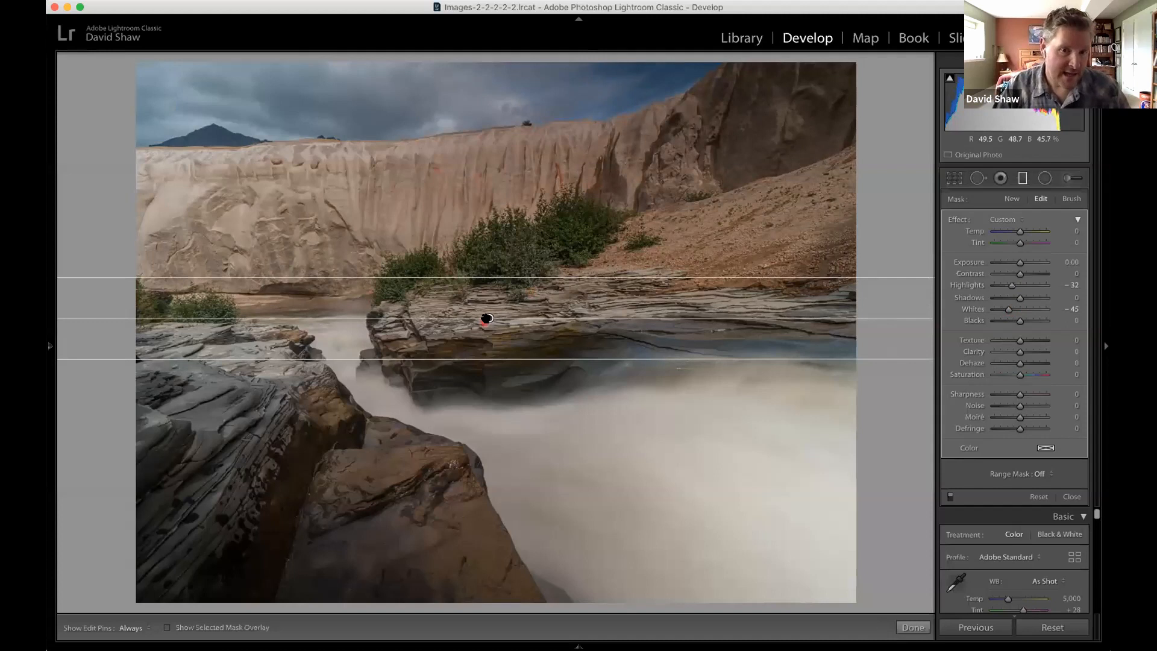
mouse_move(488, 318)
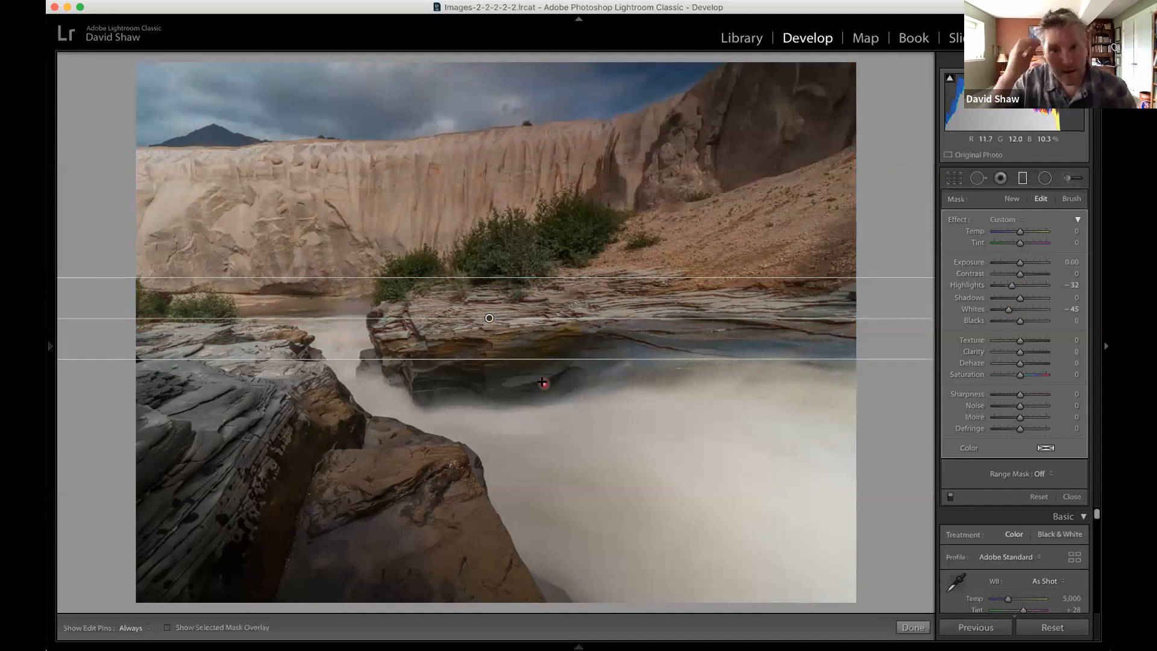
key(Delete)
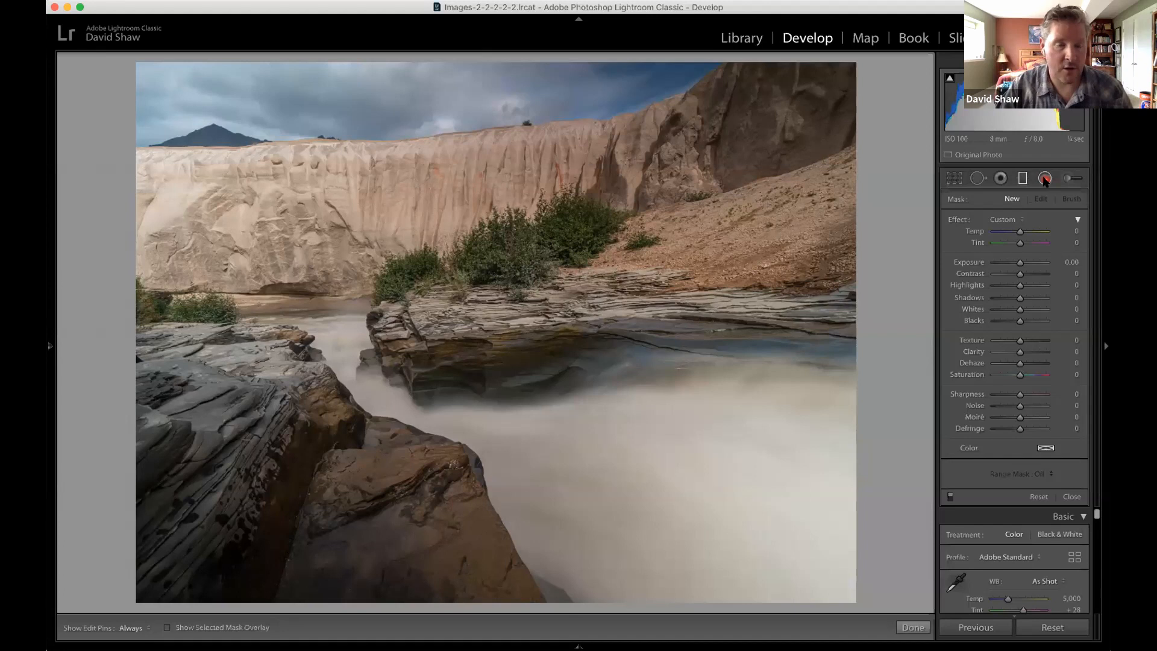
Activate the Adjustment Brush with Size 16 and Feather 100.
click(1046, 179)
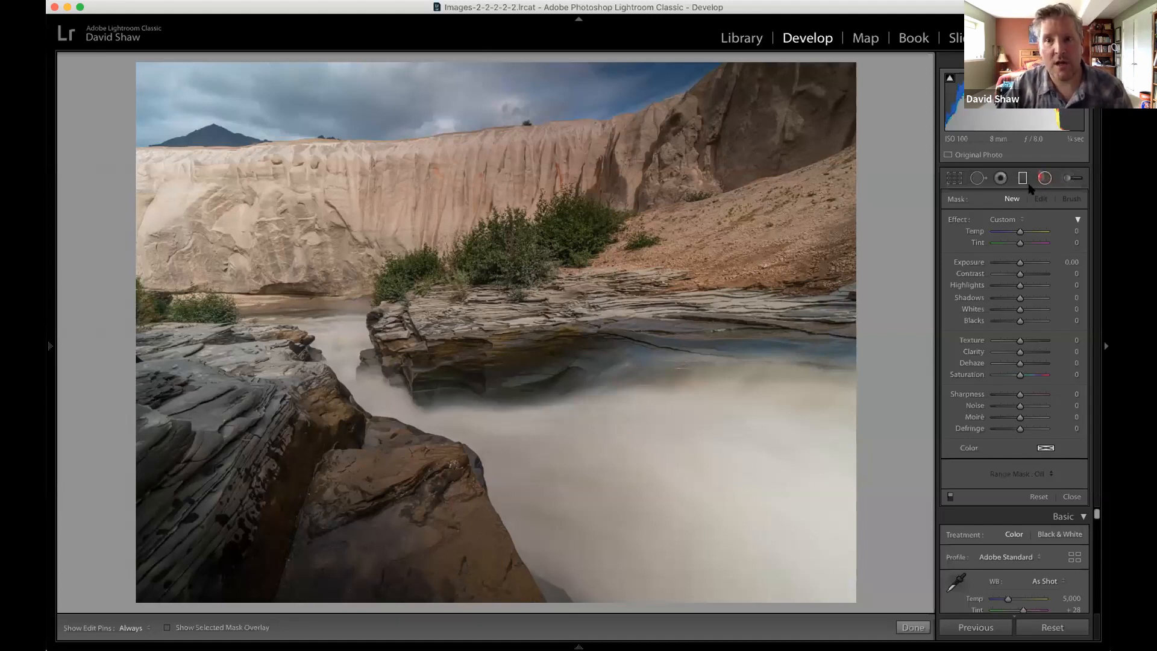
click(1068, 179)
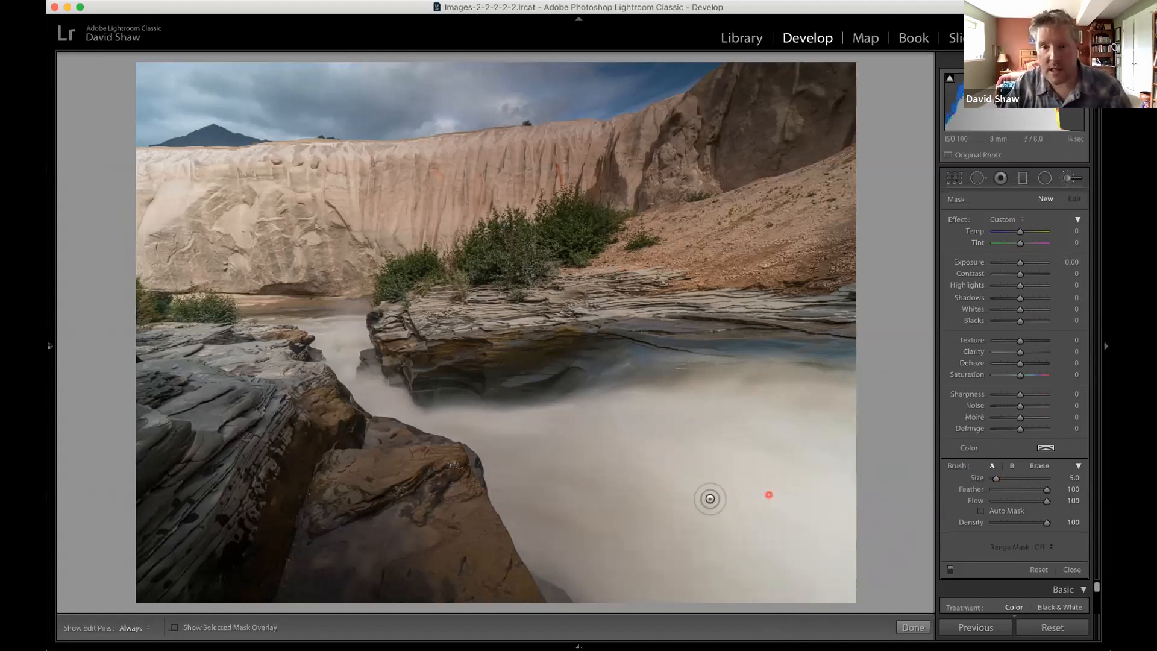
scroll(743, 496, up, 3)
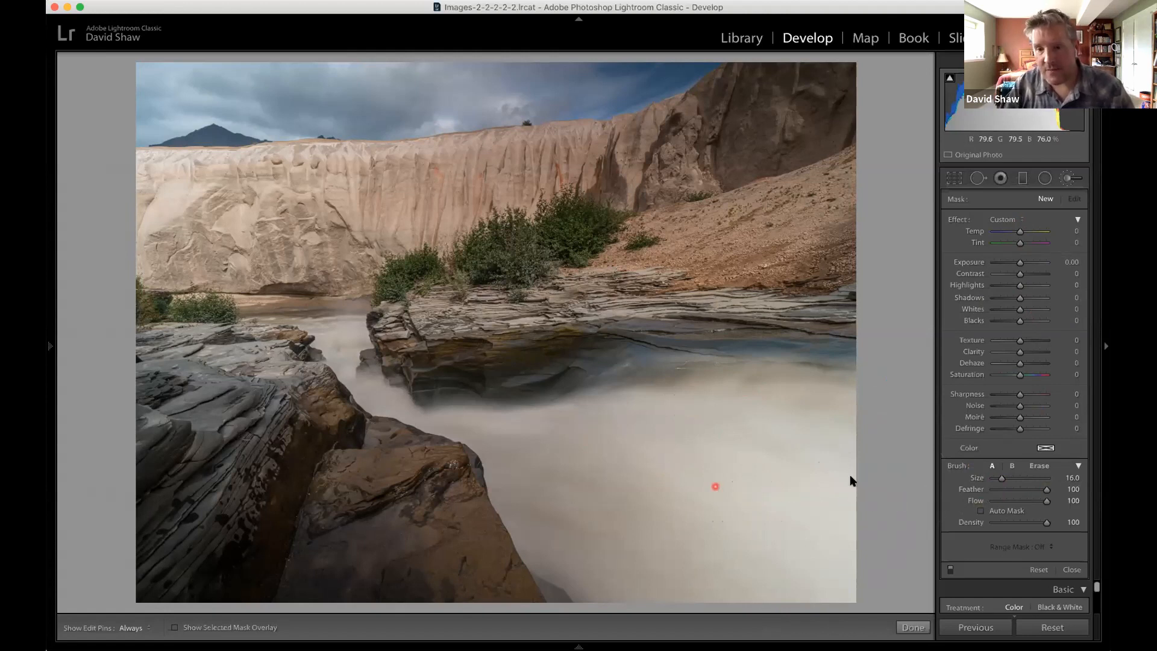
mouse_move(1034, 489)
mouse_down()
mouse_move(1046, 489)
mouse_move(1004, 494)
mouse_move(1045, 489)
mouse_up()
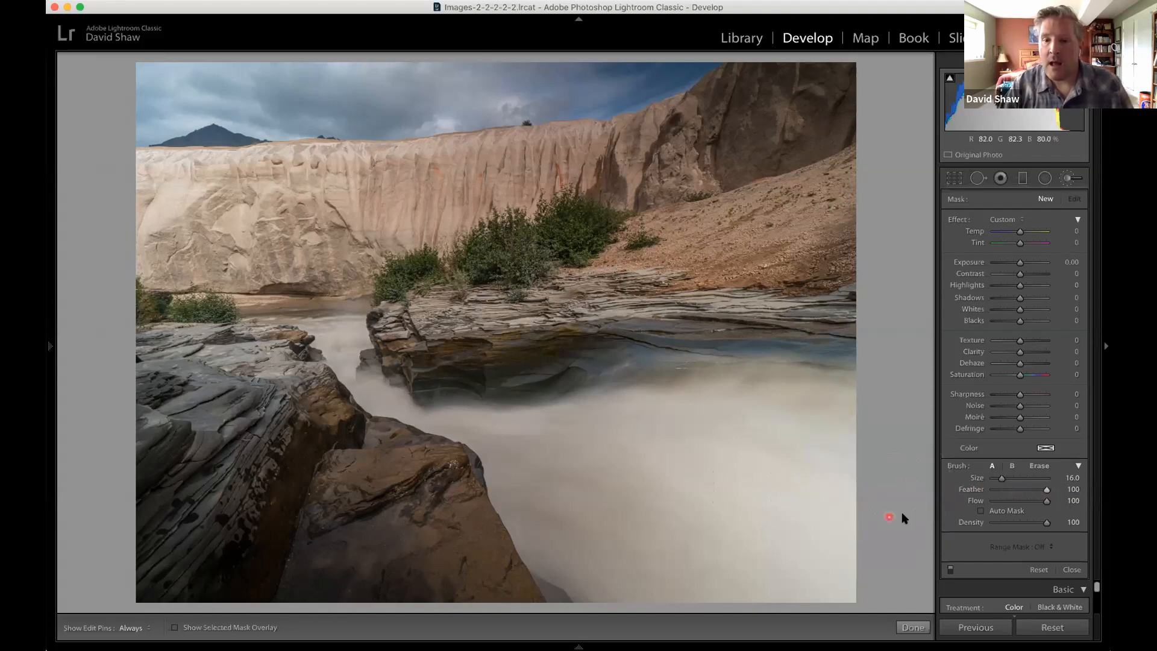
Try the brush Flow at 50 and 11, and return it to 100 with Auto Mask off.
drag(1046, 501, 1021, 503)
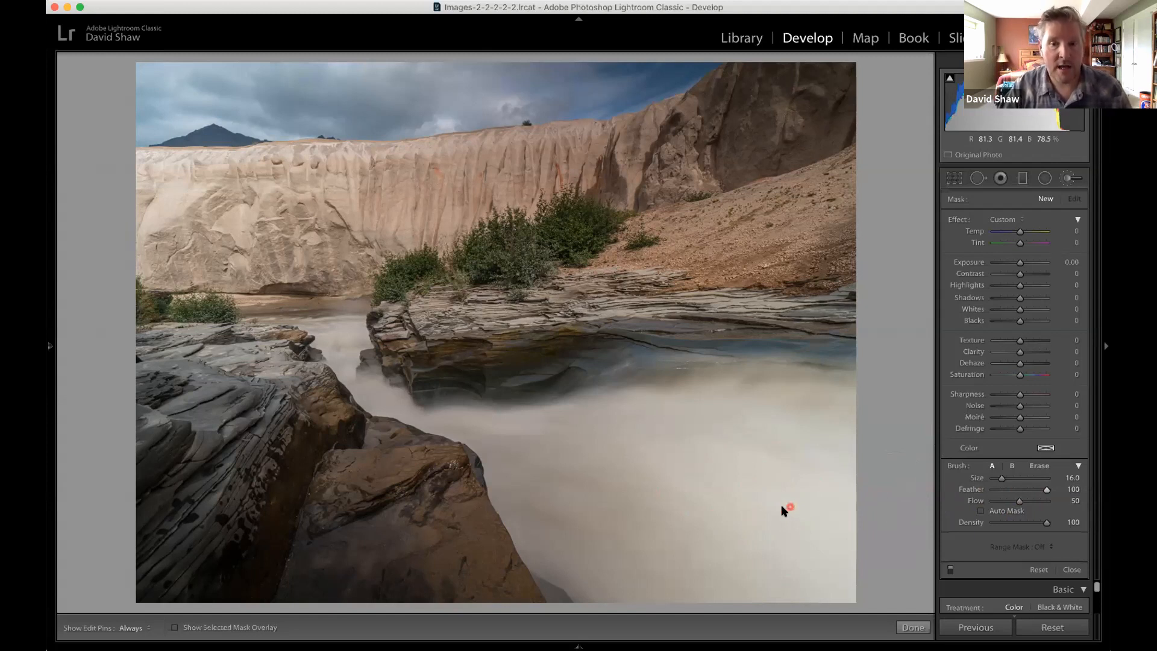
drag(1019, 505, 999, 507)
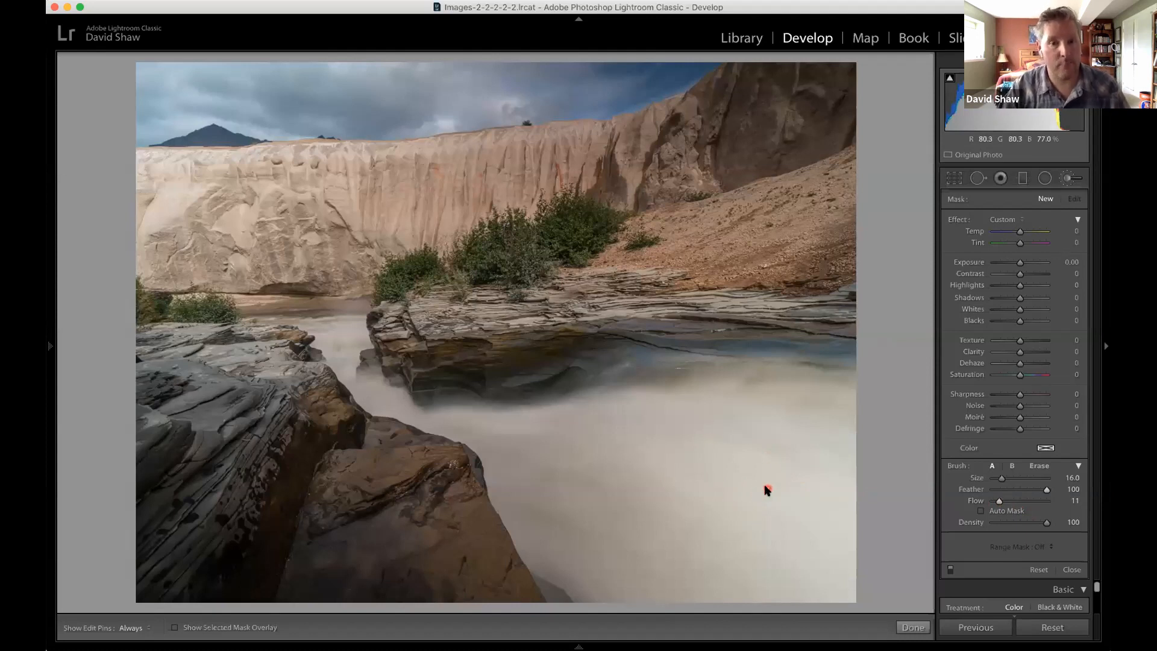
drag(999, 503, 1044, 505)
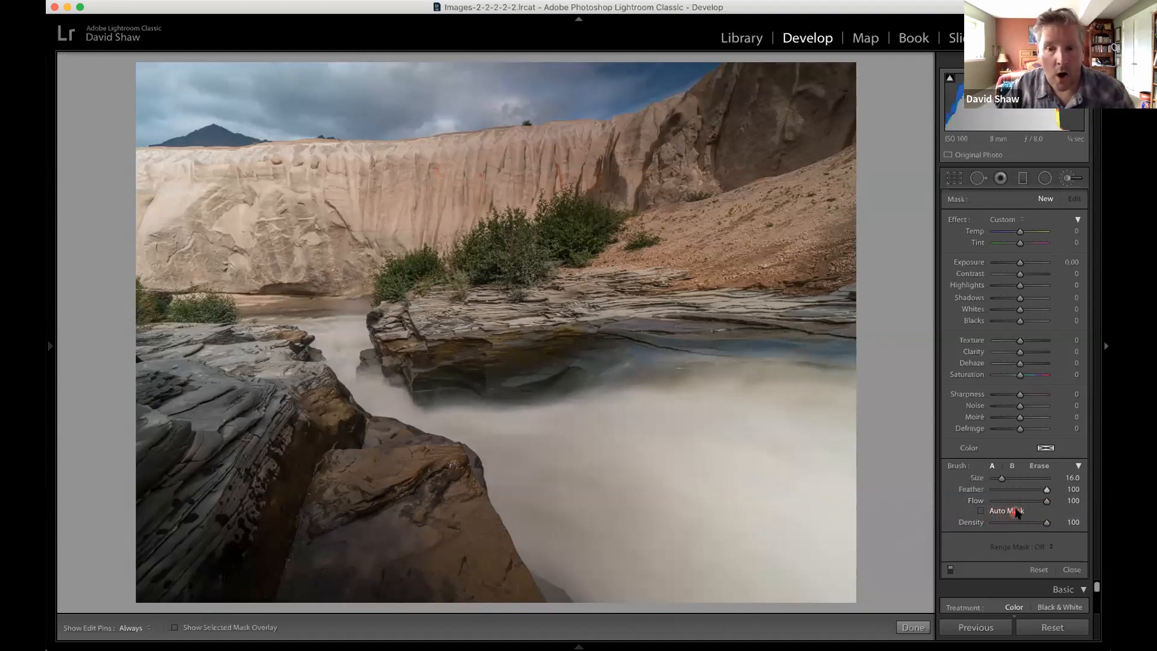
click(981, 513)
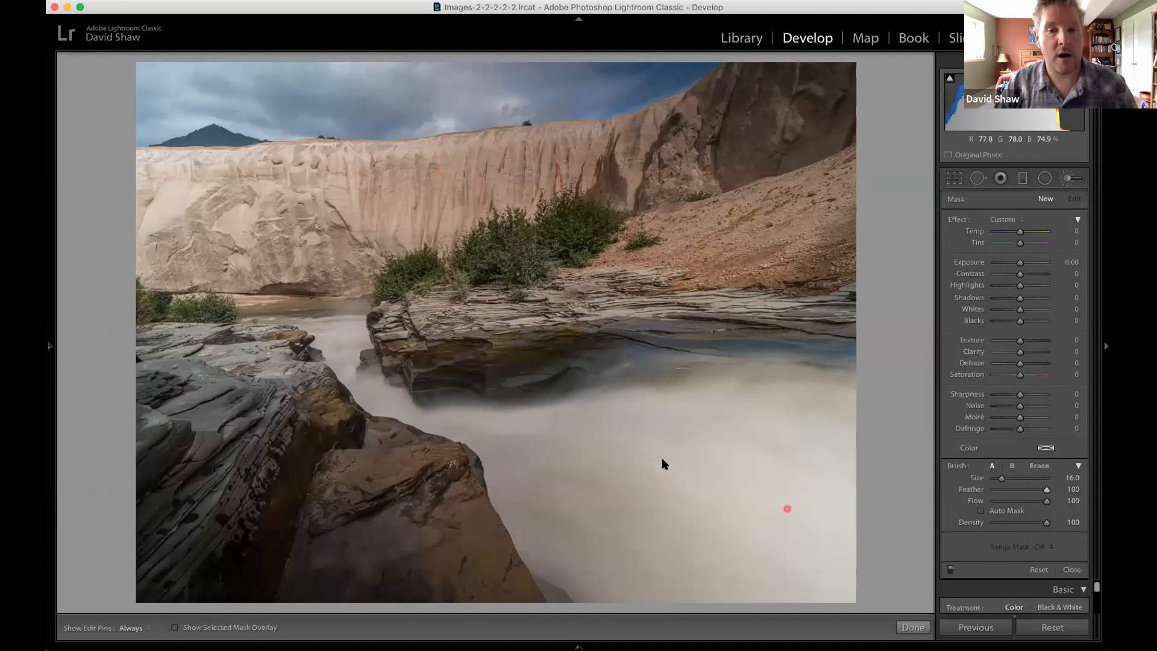
Try the Adjustment Brush Density at 46 and 51, and return it to 100.
drag(1044, 523, 1016, 527)
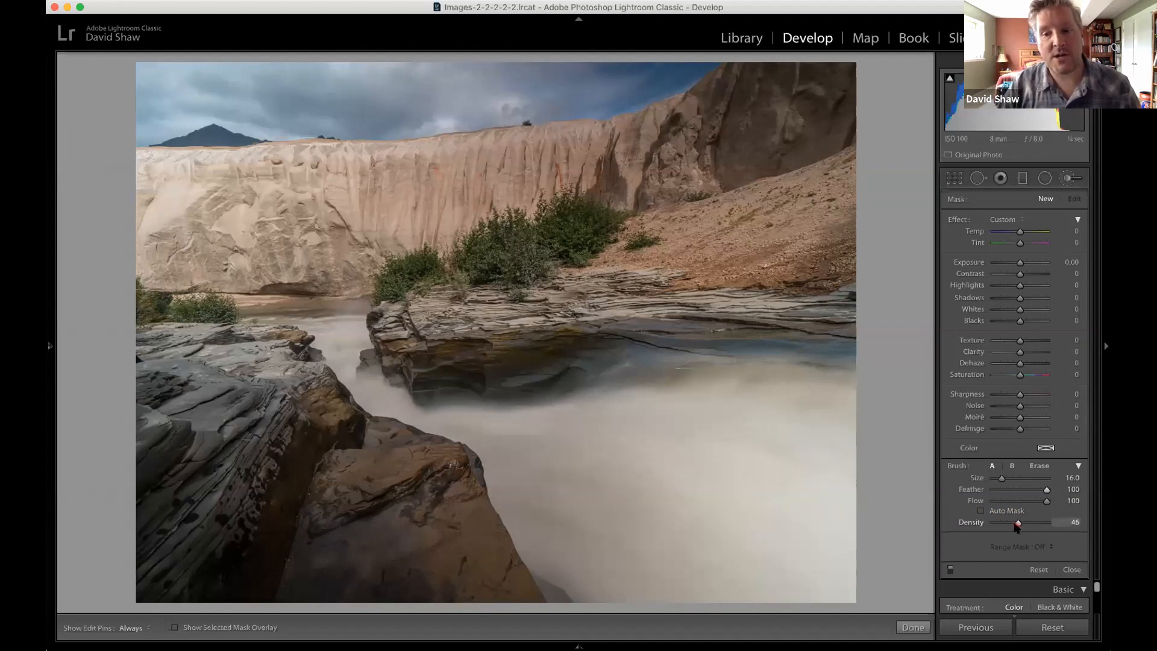
drag(1017, 523, 1019, 523)
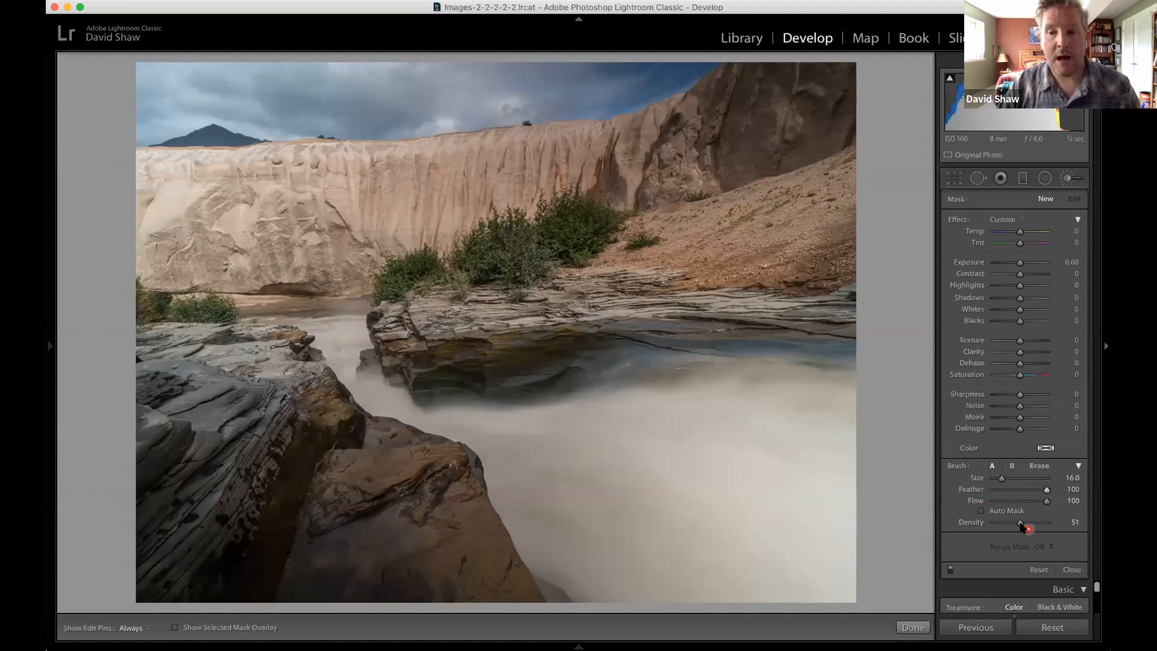
drag(1017, 523, 1052, 523)
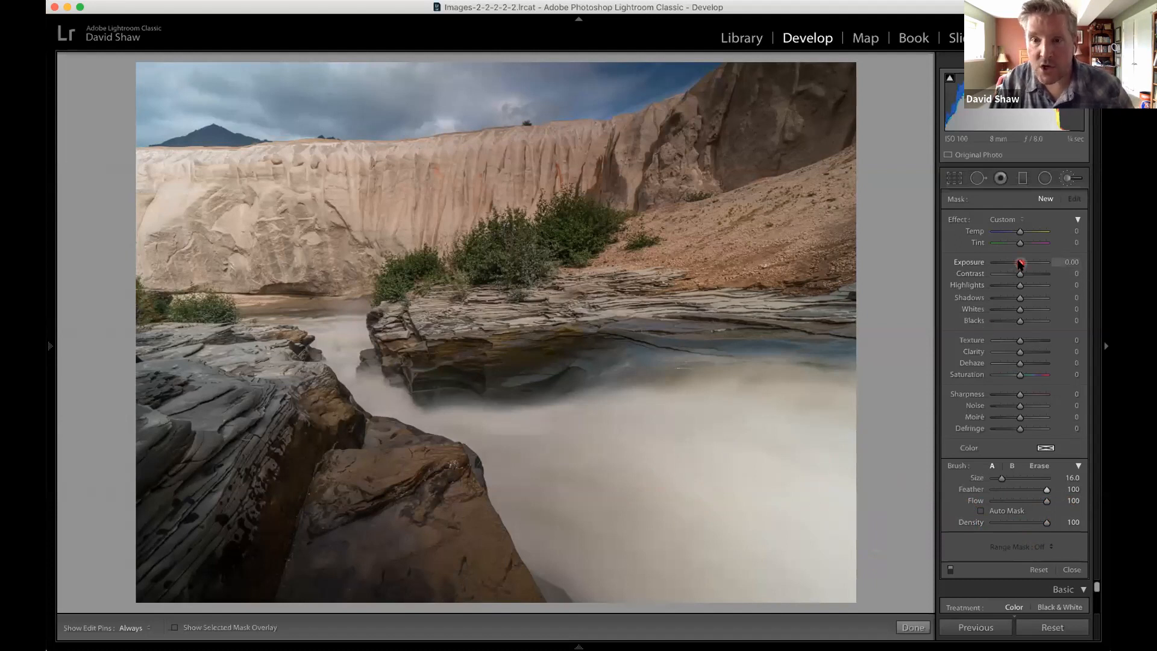
Paint the river water with the Adjustment Brush at Exposure -2.64, and raise the painted area's Exposure to -0.57.
drag(1014, 263, 1005, 264)
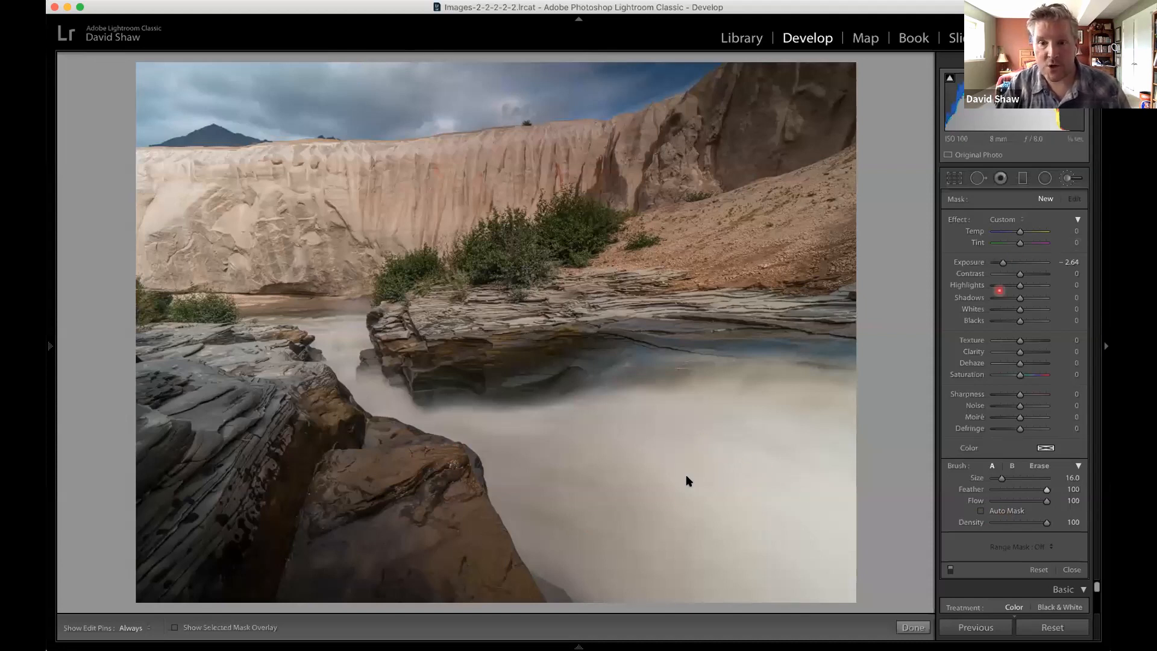
mouse_move(793, 445)
mouse_down()
mouse_move(738, 459)
mouse_move(654, 421)
mouse_move(648, 441)
mouse_move(636, 424)
mouse_move(646, 443)
mouse_move(598, 452)
mouse_move(621, 461)
mouse_move(550, 451)
mouse_move(534, 461)
mouse_move(590, 529)
mouse_move(707, 575)
mouse_move(655, 502)
mouse_move(568, 506)
mouse_move(528, 488)
mouse_move(574, 559)
mouse_move(655, 596)
mouse_move(877, 575)
mouse_move(830, 545)
mouse_move(723, 525)
mouse_move(728, 488)
mouse_move(783, 422)
mouse_move(820, 406)
mouse_move(510, 441)
mouse_move(519, 501)
mouse_move(607, 586)
mouse_move(881, 519)
mouse_move(854, 400)
mouse_move(719, 528)
mouse_move(680, 505)
mouse_up()
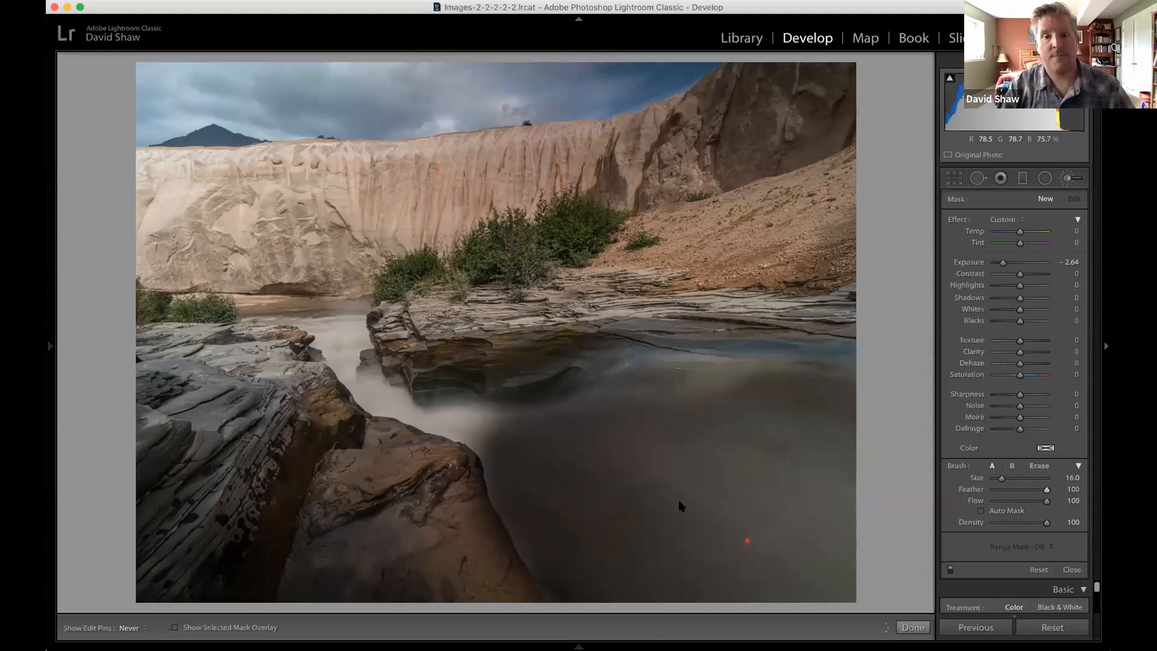
drag(901, 542, 901, 541)
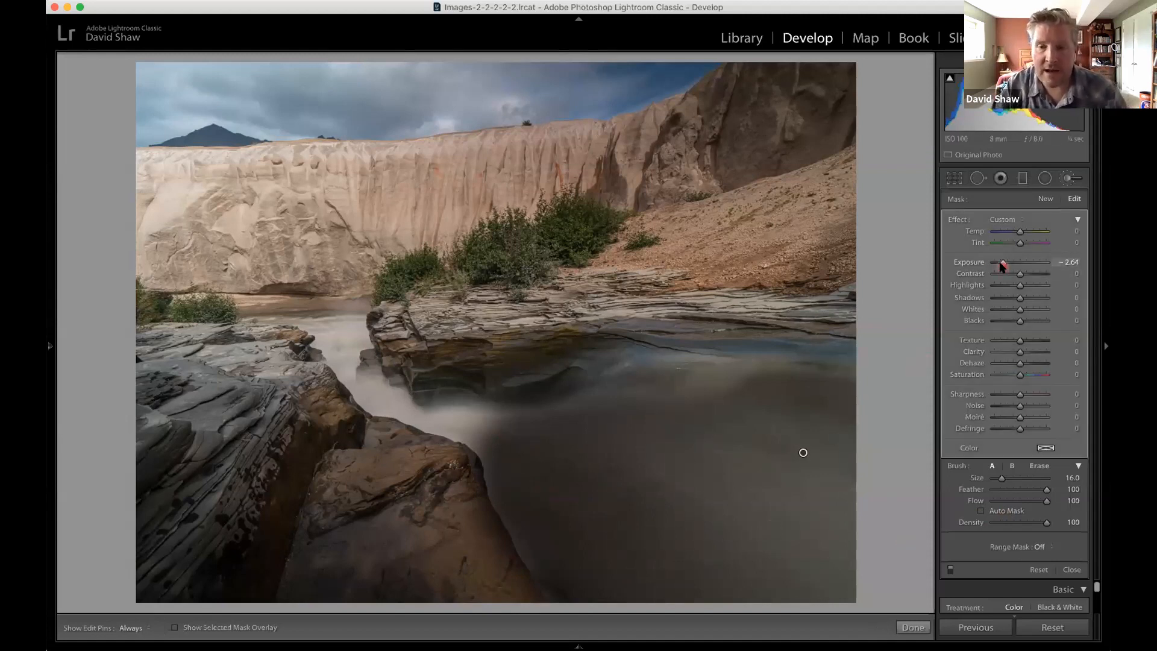
drag(1003, 264, 1017, 265)
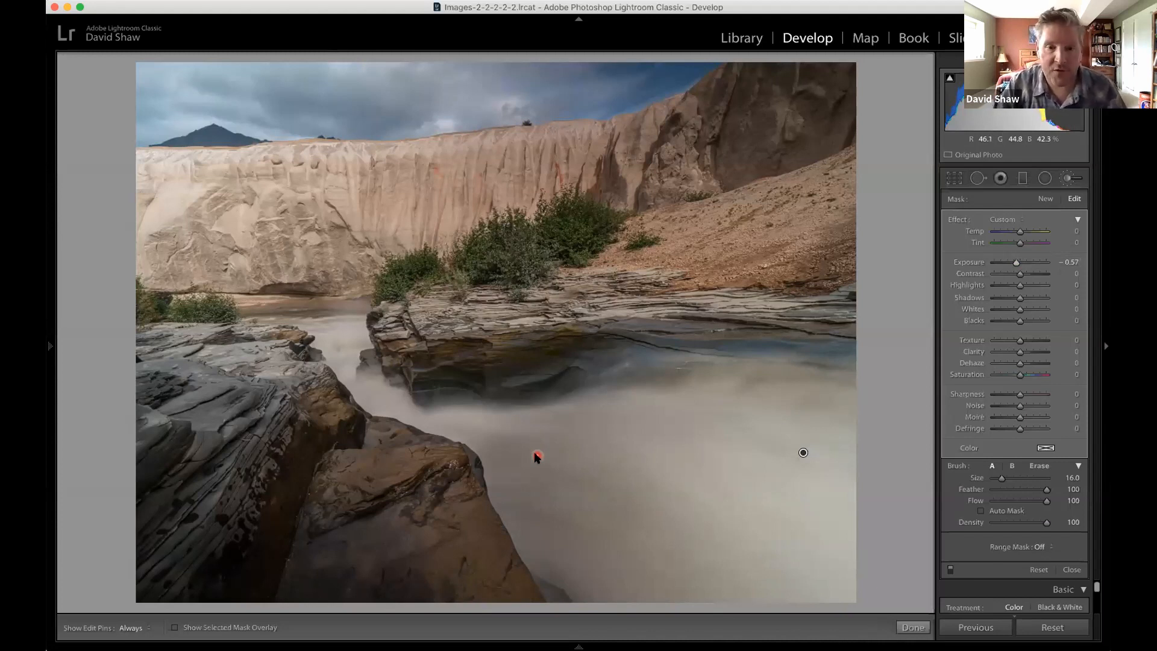
Try erasing parts of the painted water mask with a size 14 eraser, and delete the brush adjustment.
key(alt)
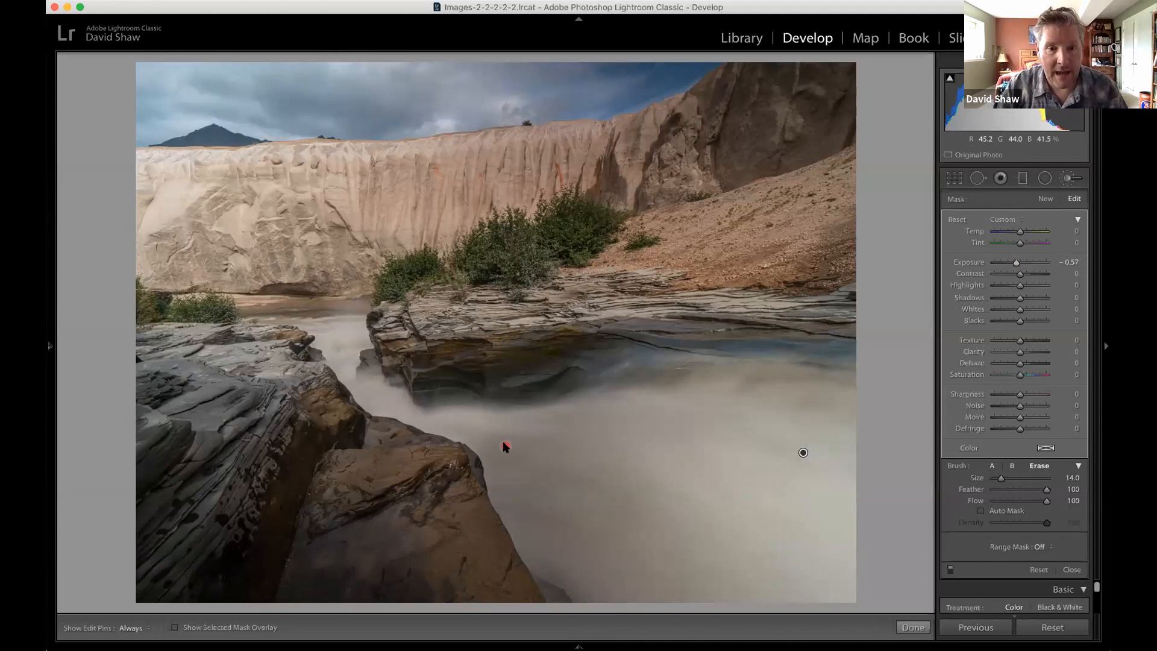
key(h)
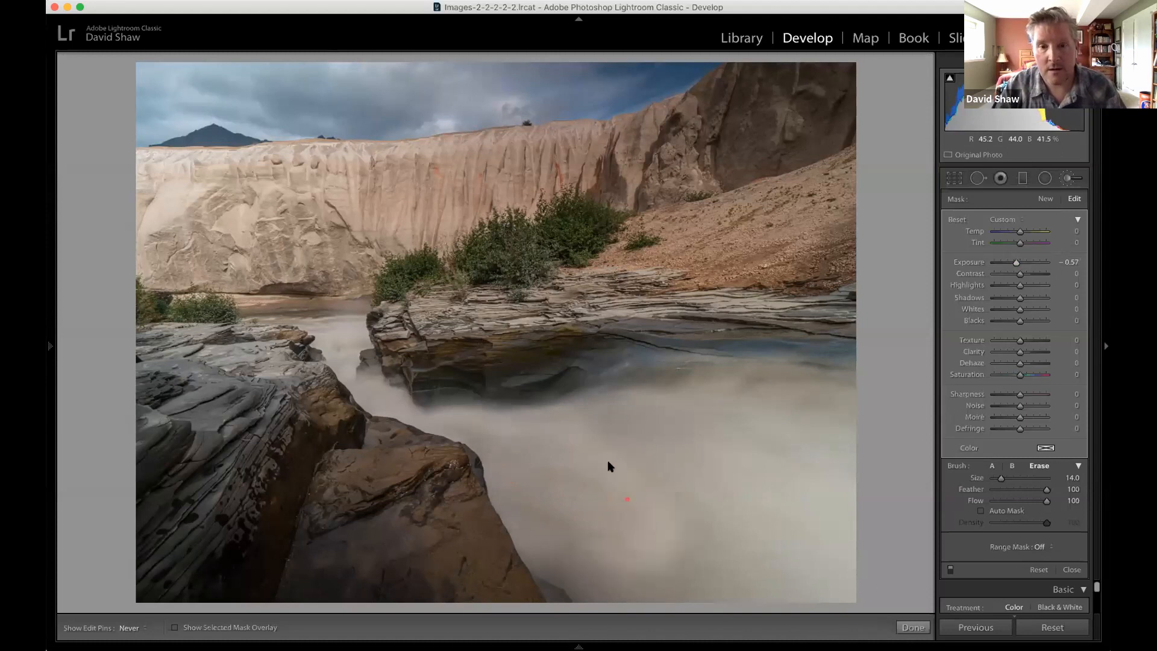
key(h)
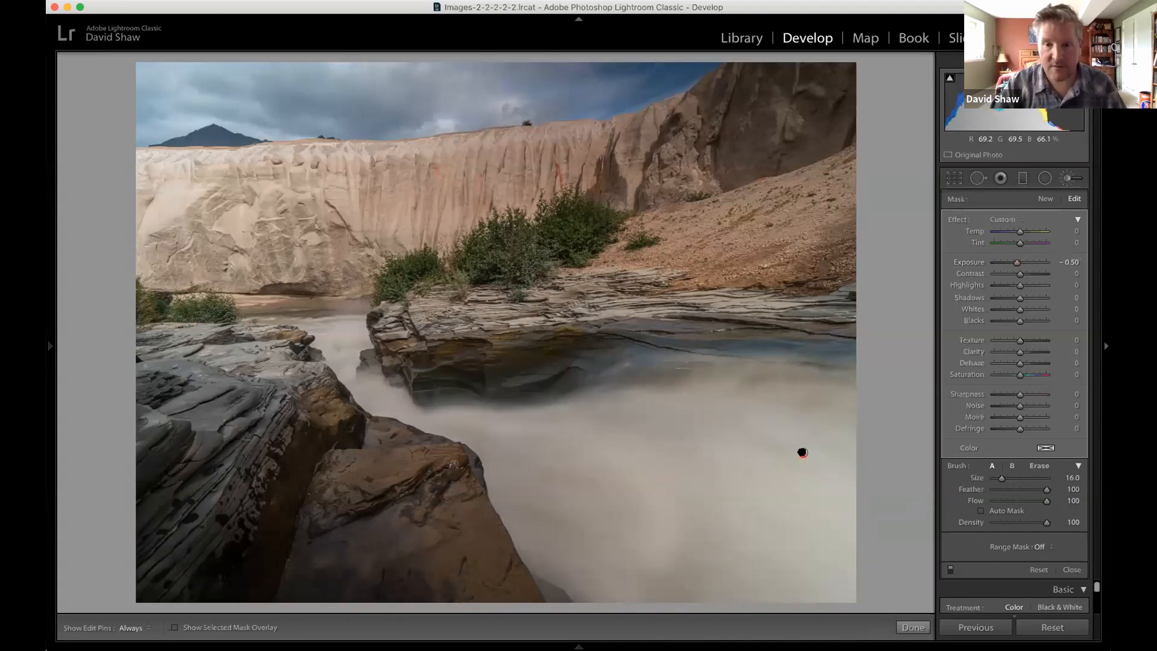
key(Delete)
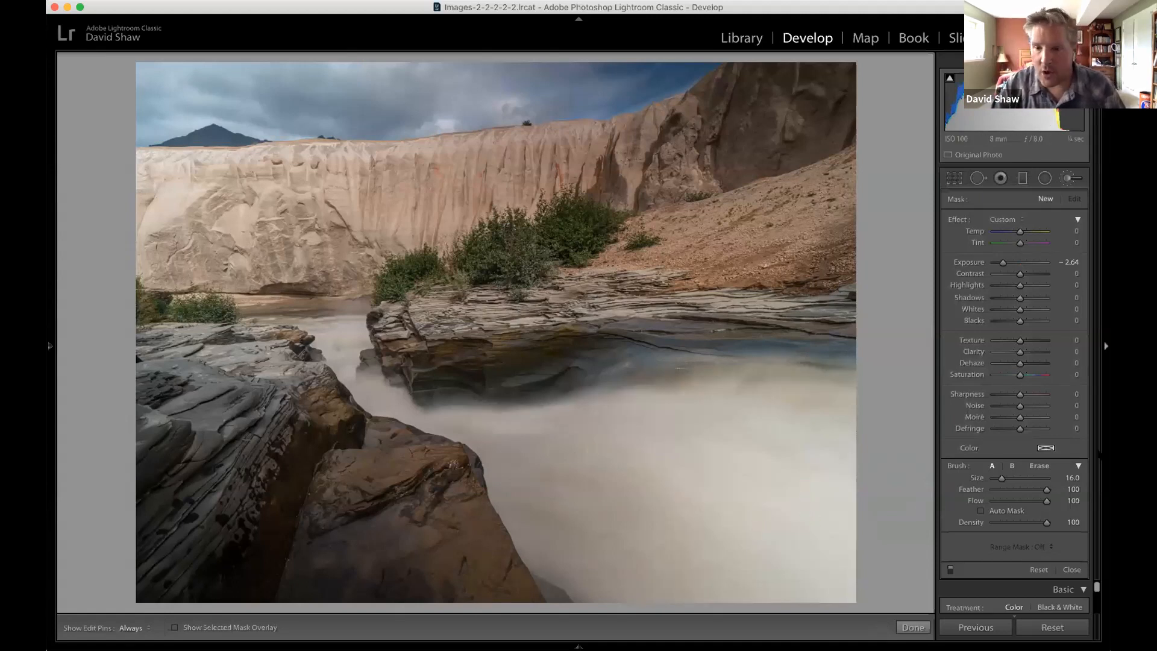
Turn on Auto Mask for the Adjustment Brush and enlarge the brush to Size 24.
click(980, 511)
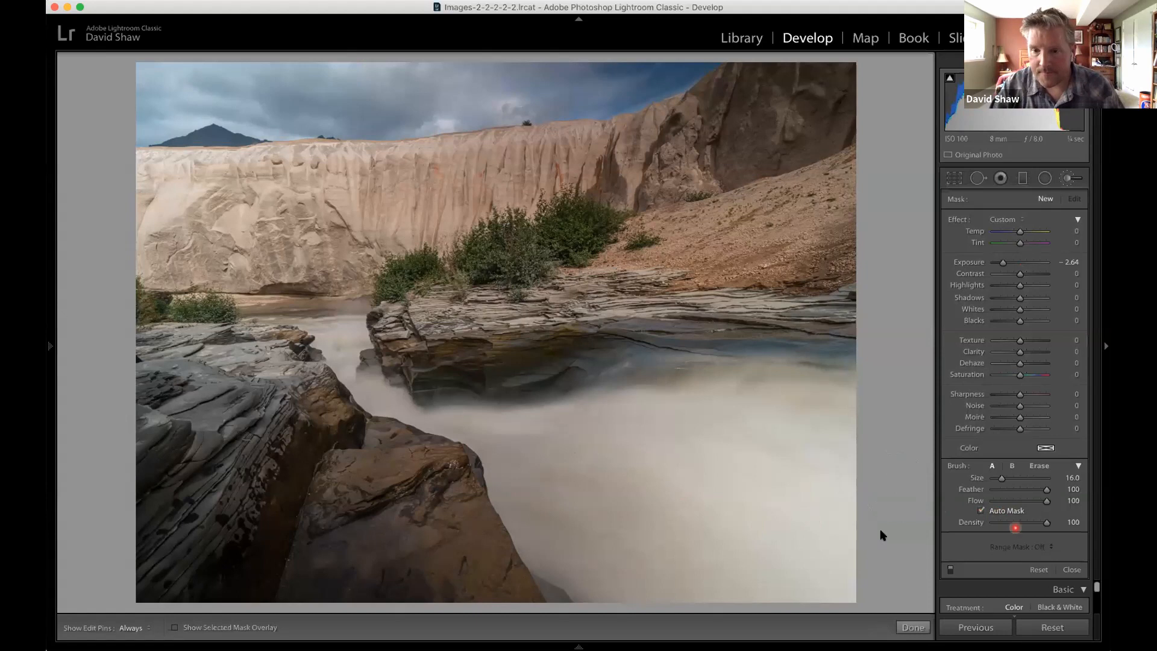
scroll(746, 545, up, 1)
scroll(746, 543, up, 8)
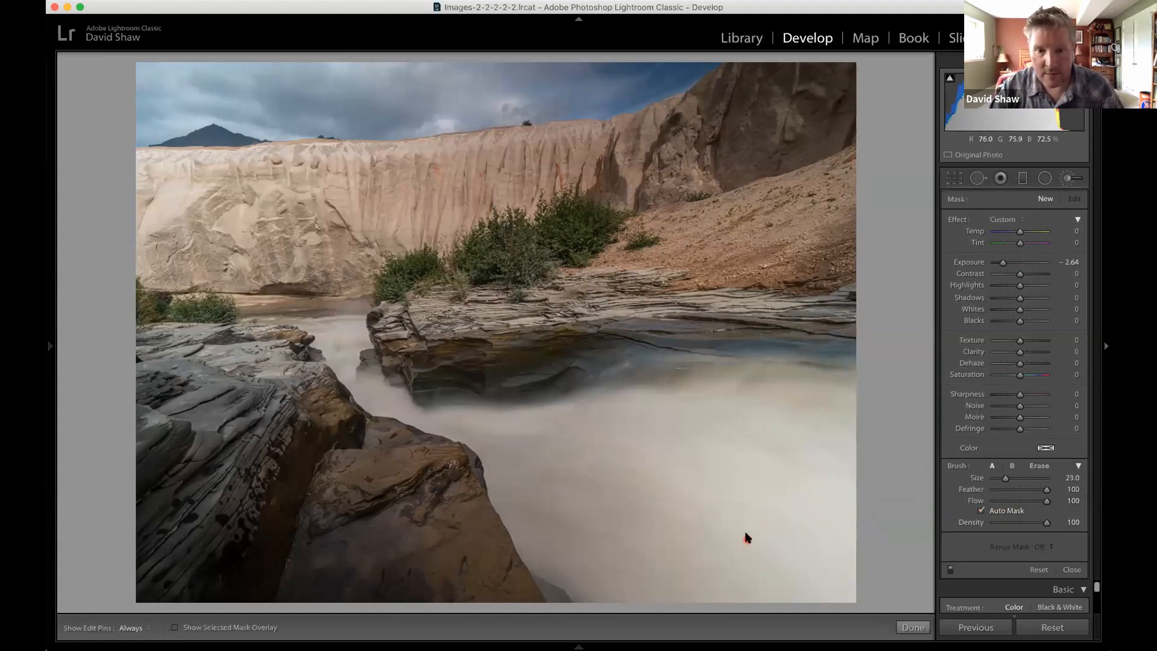
scroll(747, 545, down, 1)
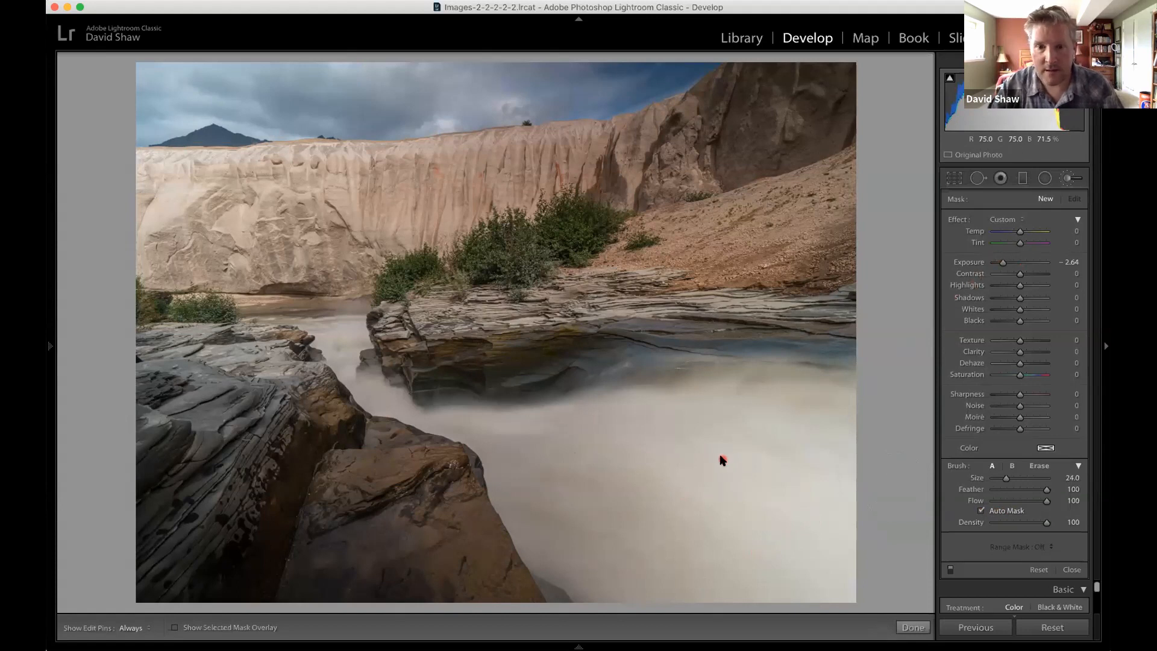
Try painting the river water with Auto Mask on at Exposure -2.64, and delete the adjustment.
click(741, 547)
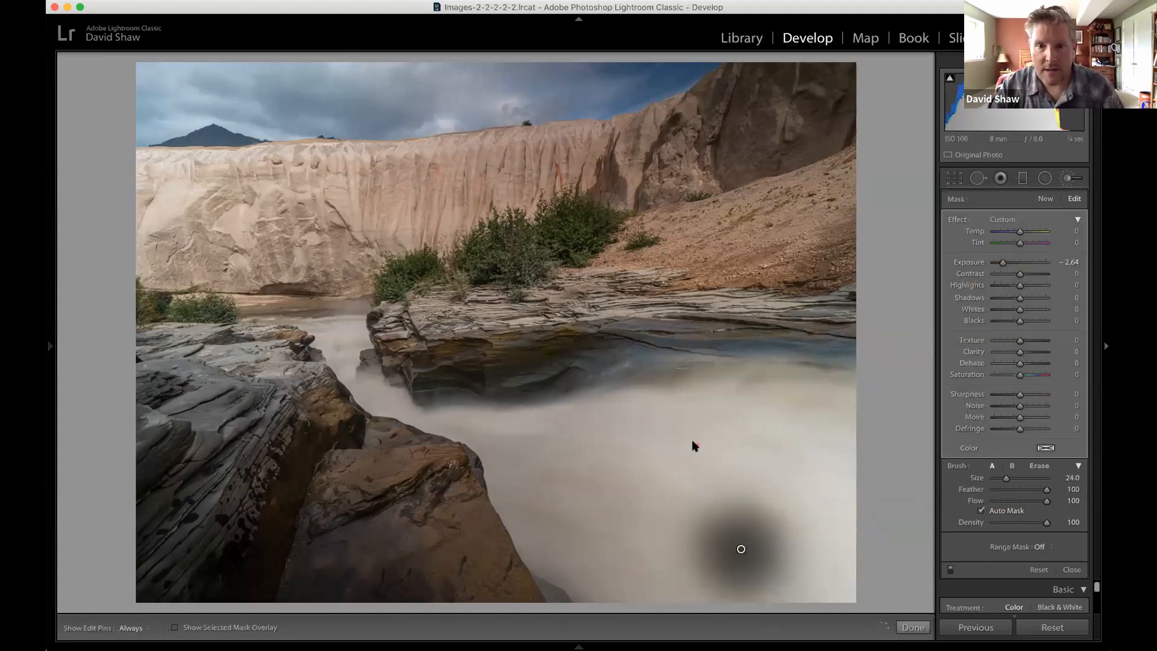
mouse_move(697, 450)
mouse_down()
mouse_move(802, 494)
mouse_move(811, 572)
mouse_move(835, 447)
mouse_move(785, 445)
mouse_move(805, 552)
mouse_move(773, 569)
mouse_move(533, 543)
mouse_move(450, 438)
mouse_move(506, 463)
mouse_move(670, 461)
mouse_move(598, 452)
mouse_move(634, 489)
mouse_move(585, 511)
mouse_up()
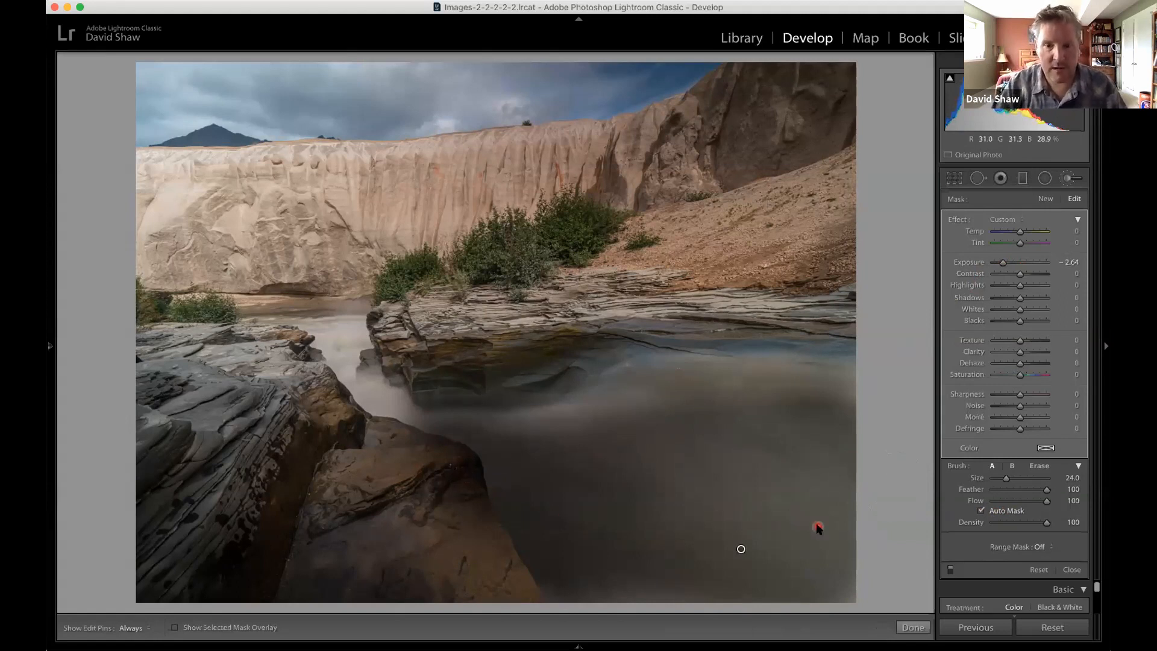
key(Delete)
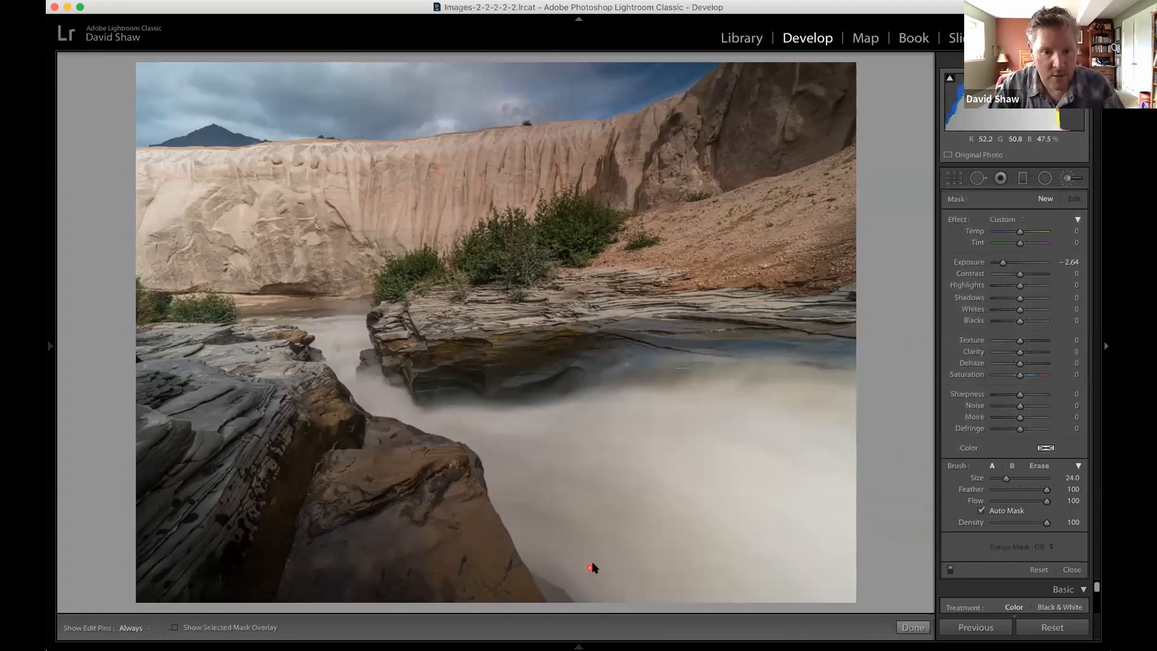
Paint the river water again from the foreground rock's edge to the far bank, and inspect the painted mask.
drag(573, 540, 522, 419)
mouse_move(557, 505)
mouse_down()
mouse_move(630, 577)
mouse_move(674, 526)
mouse_up()
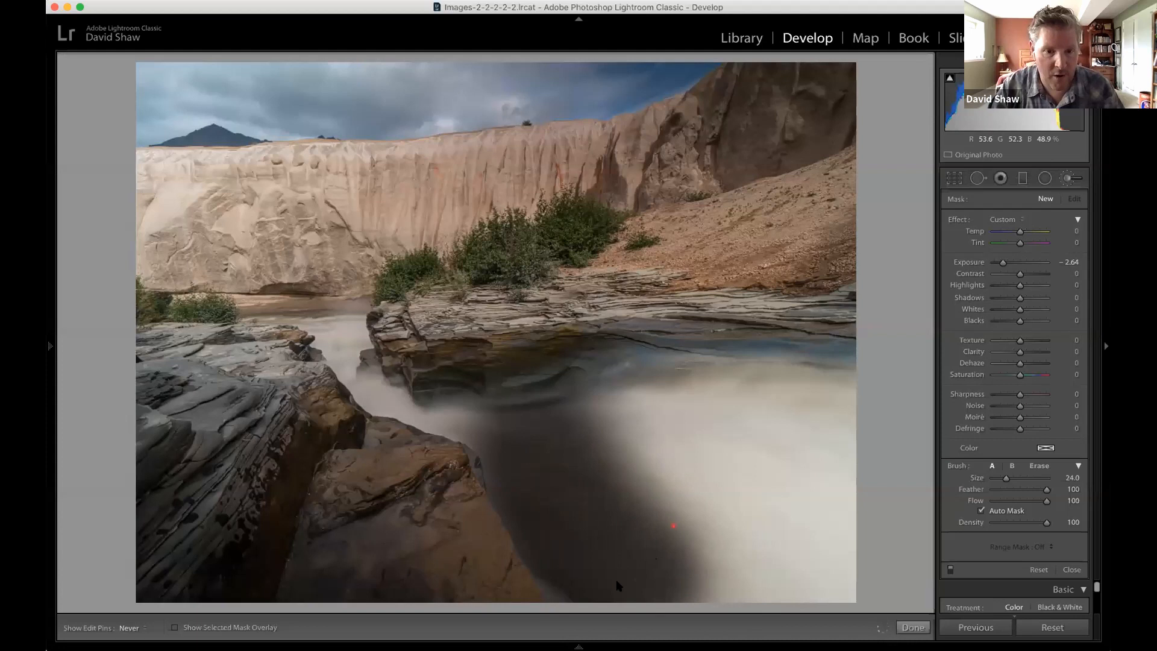
mouse_move(617, 585)
mouse_down()
mouse_move(685, 480)
mouse_move(623, 444)
mouse_move(778, 449)
mouse_move(806, 518)
mouse_move(801, 506)
mouse_move(749, 576)
mouse_move(813, 482)
mouse_move(801, 450)
mouse_move(831, 415)
mouse_up()
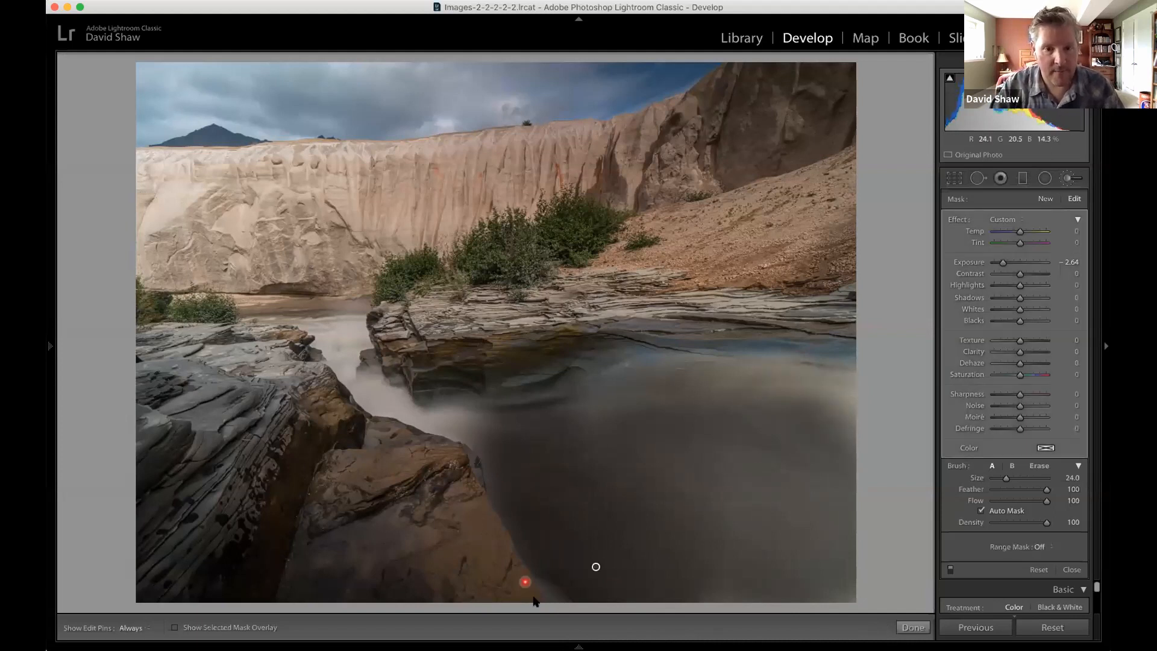
click(595, 566)
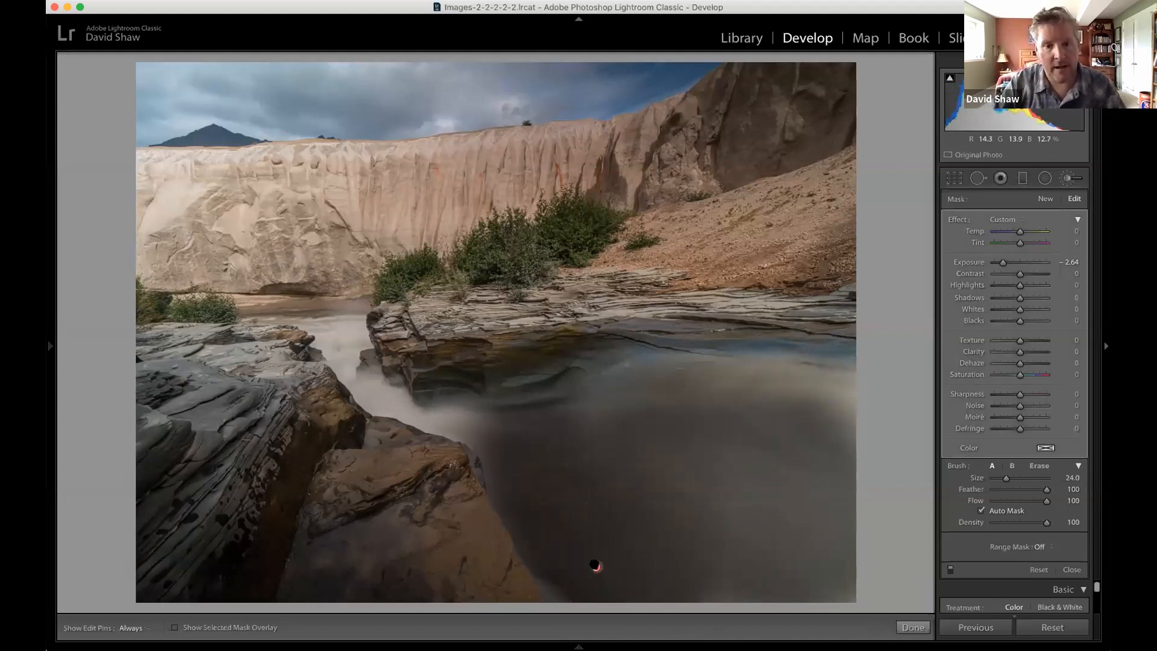
mouse_move(595, 565)
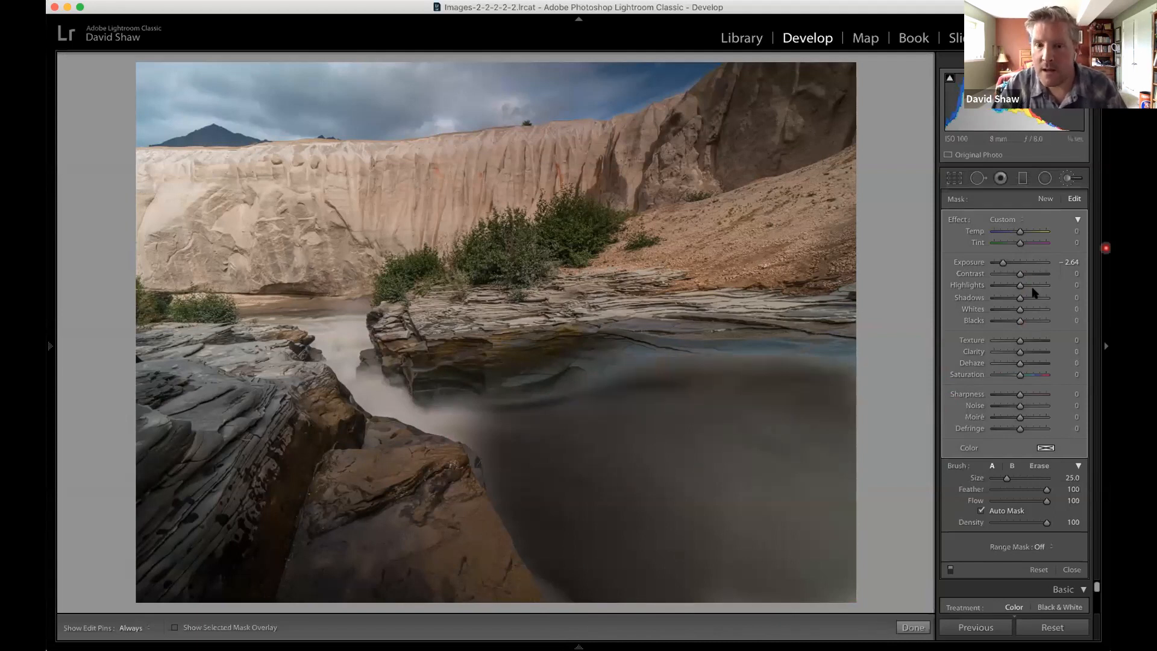
Set the painted water's Exposure to -0.43, Highlights to -43, Texture to 72, Clarity to 49 and Dehaze to 9.
drag(1000, 263, 1017, 264)
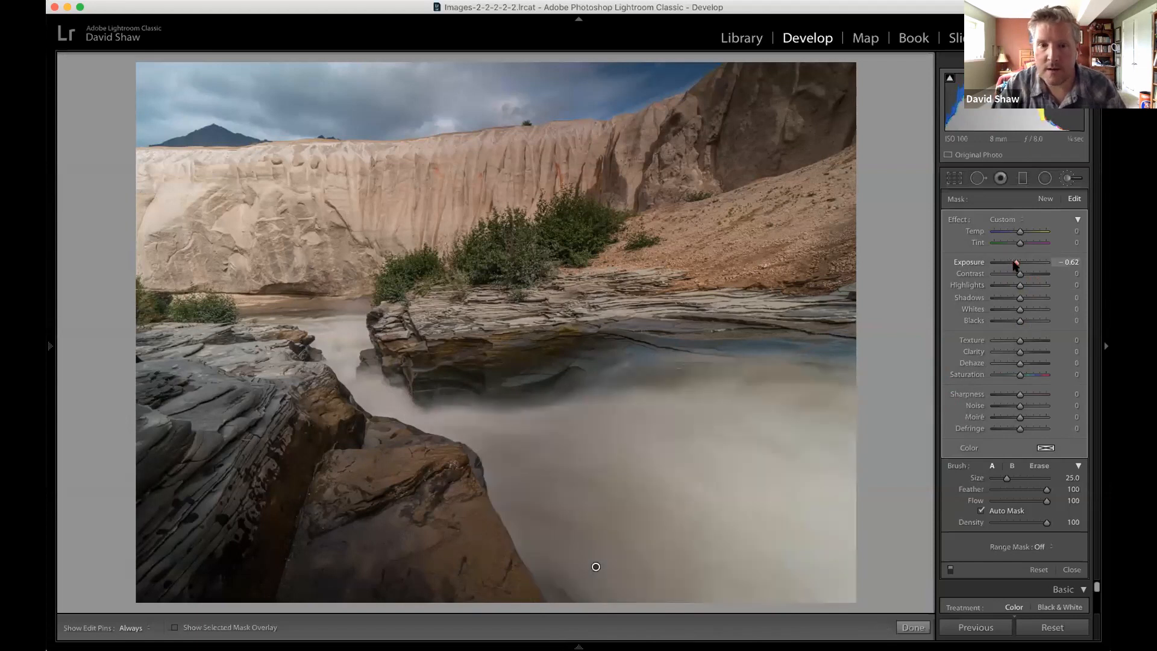
drag(1014, 263, 1017, 263)
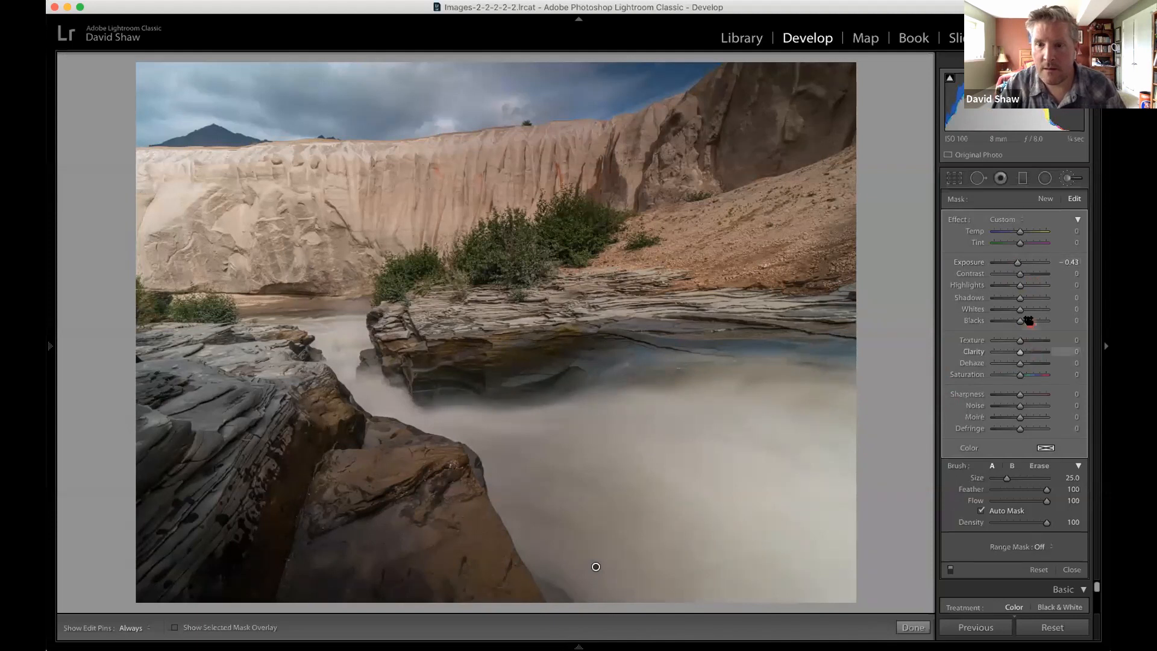
drag(1020, 290, 1009, 289)
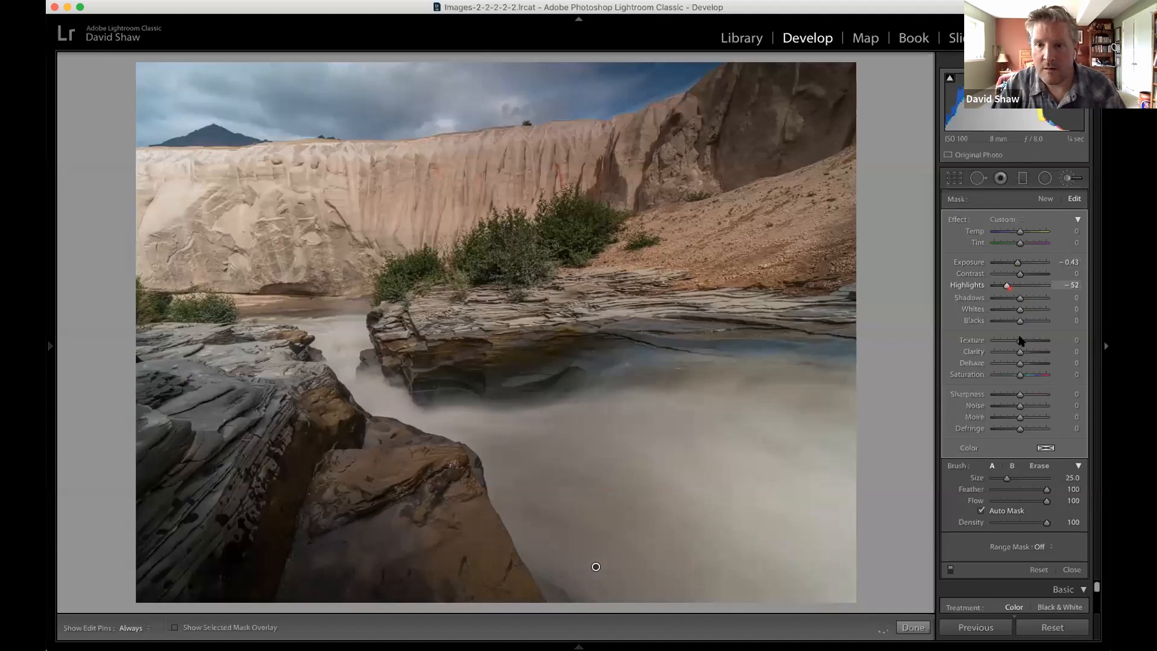
mouse_move(1021, 341)
mouse_down()
mouse_move(1042, 342)
mouse_move(1021, 353)
mouse_move(1033, 353)
mouse_up()
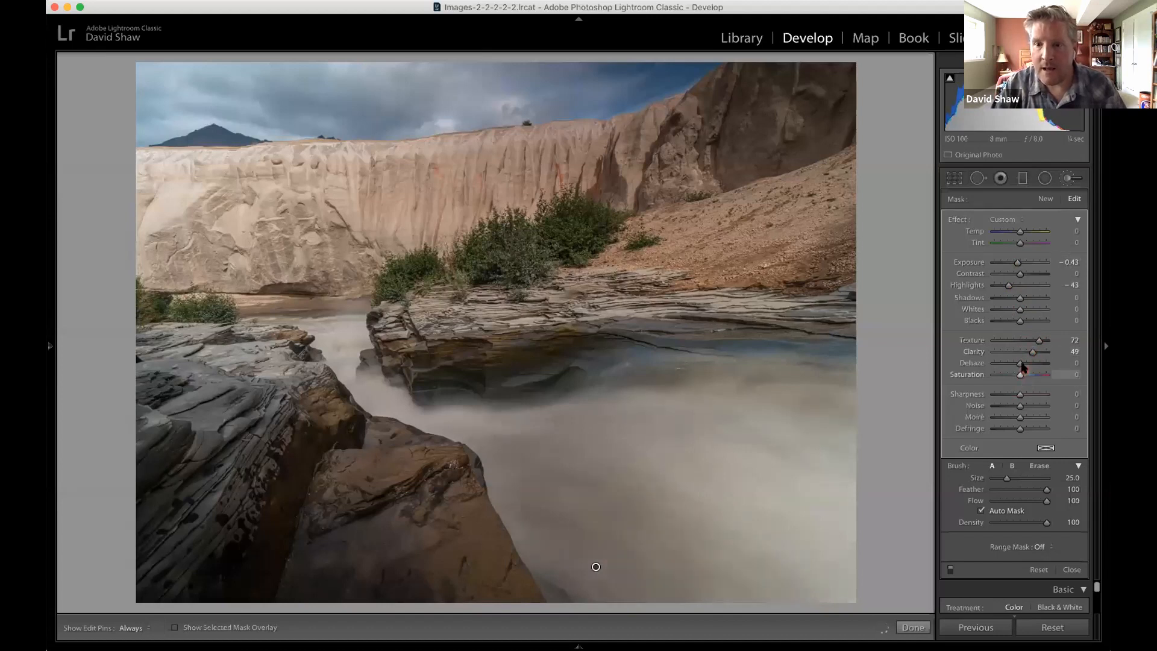
click(1028, 364)
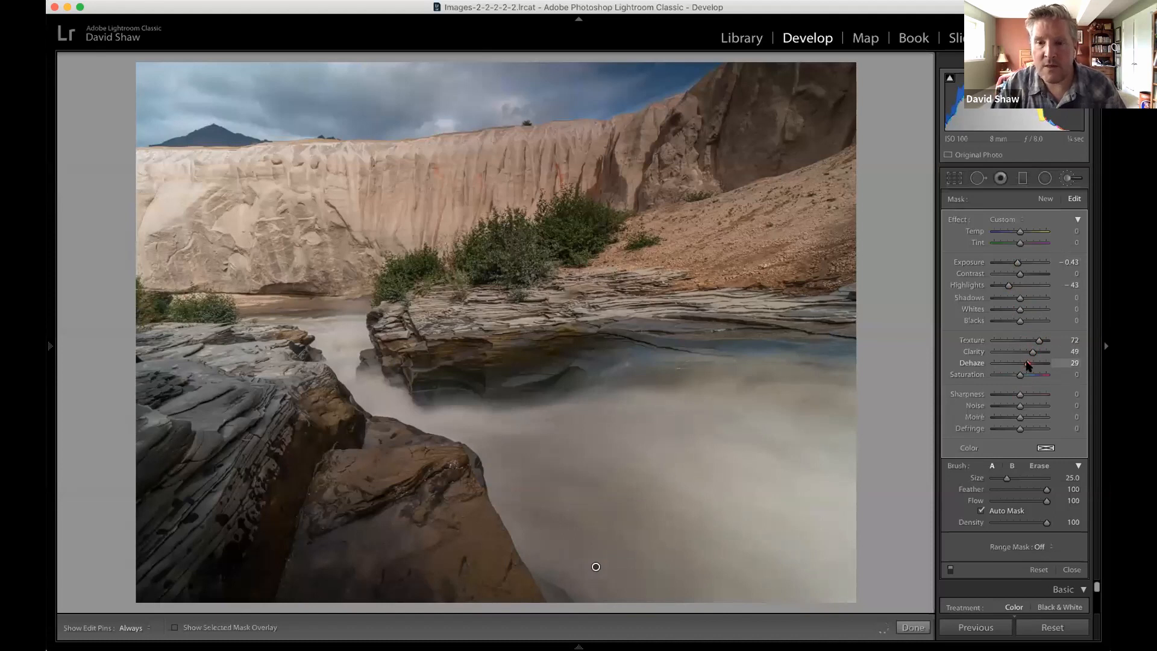
drag(1028, 364, 1021, 364)
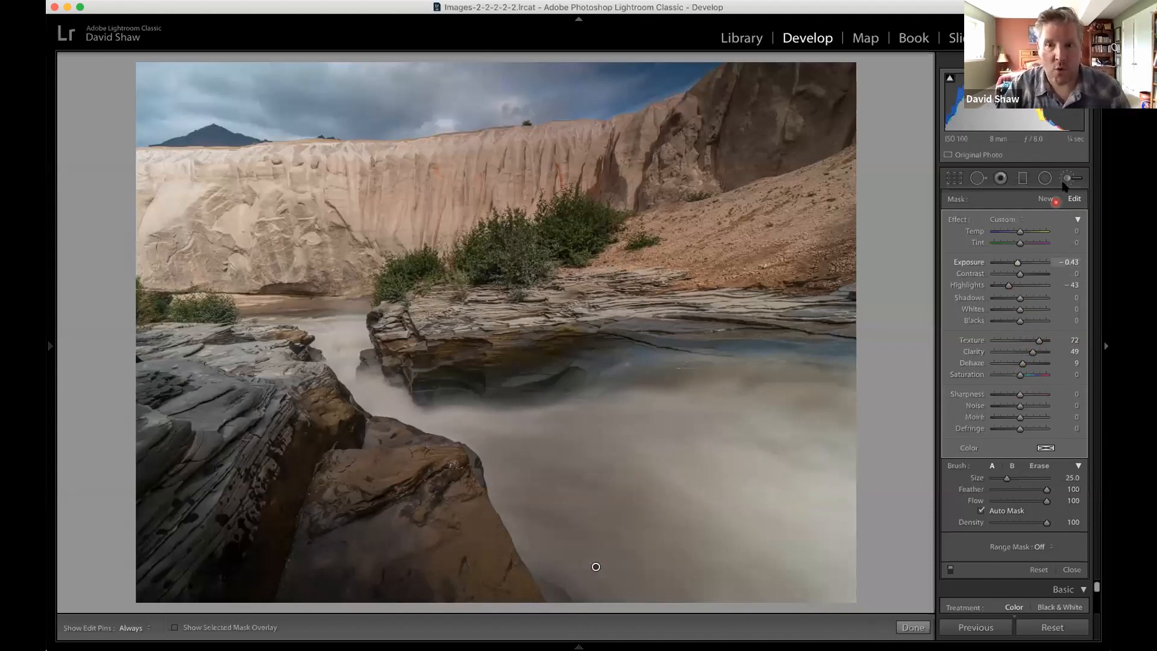
Touch up the painted water, enlarge the brush to Size 26, and delete the brush adjustment.
click(796, 359)
click(677, 400)
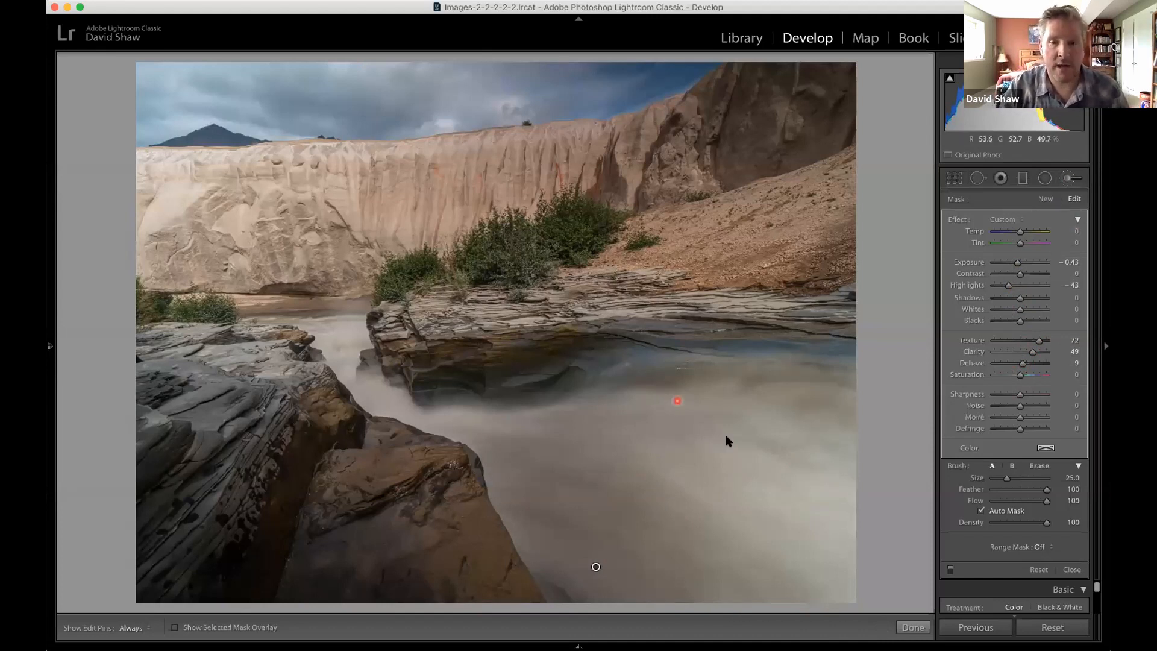
click(607, 360)
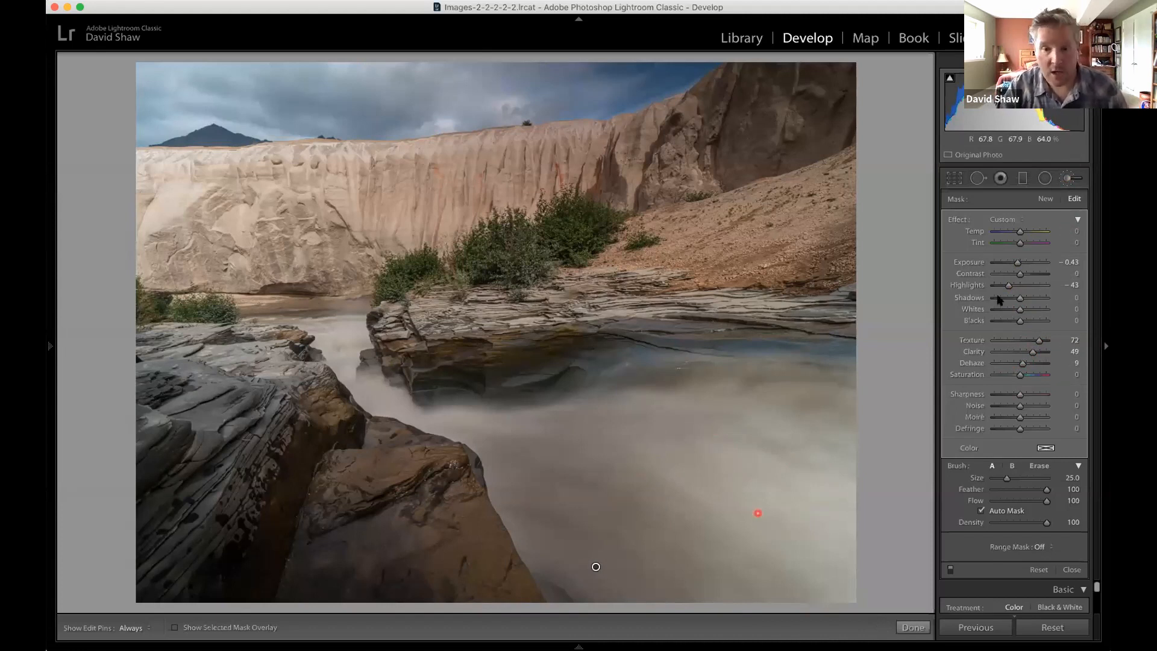
scroll(674, 509, up, 1)
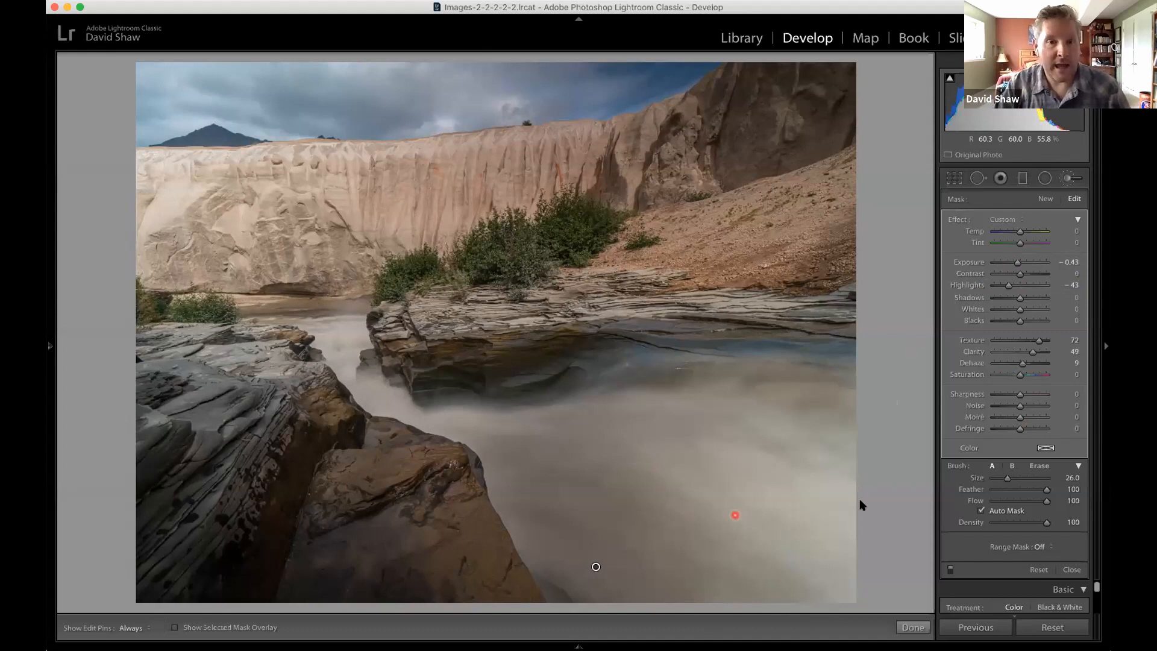
key(Delete)
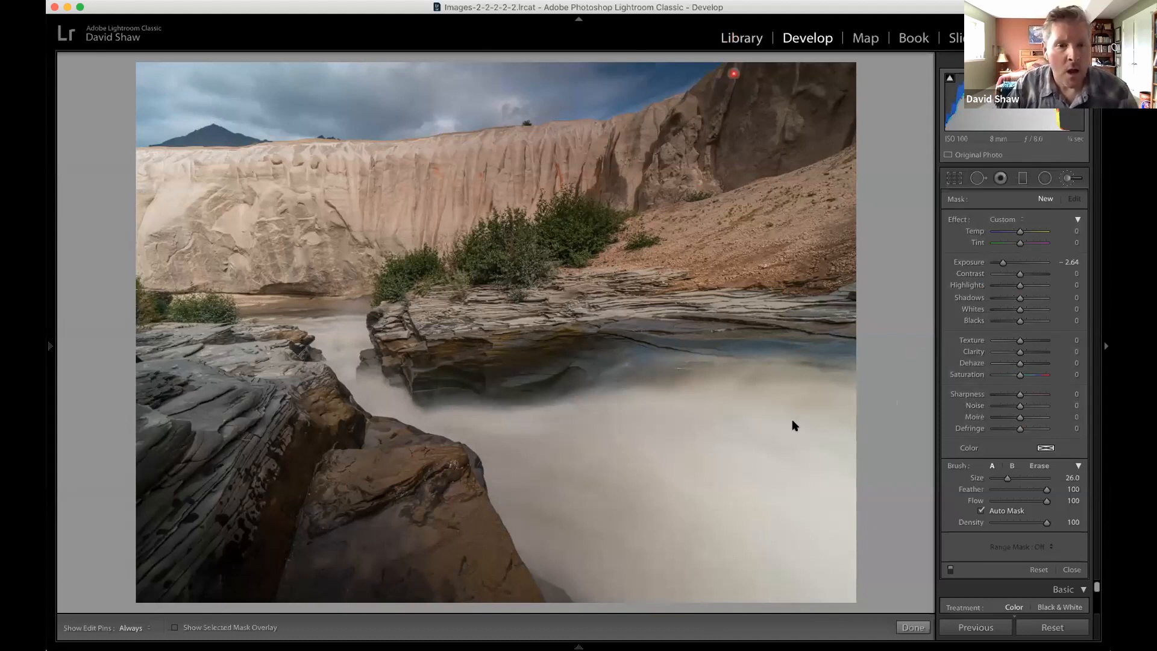
Open the portrait-format river bend photo from the Library in Develop, and preview its highlight clipping.
key(g)
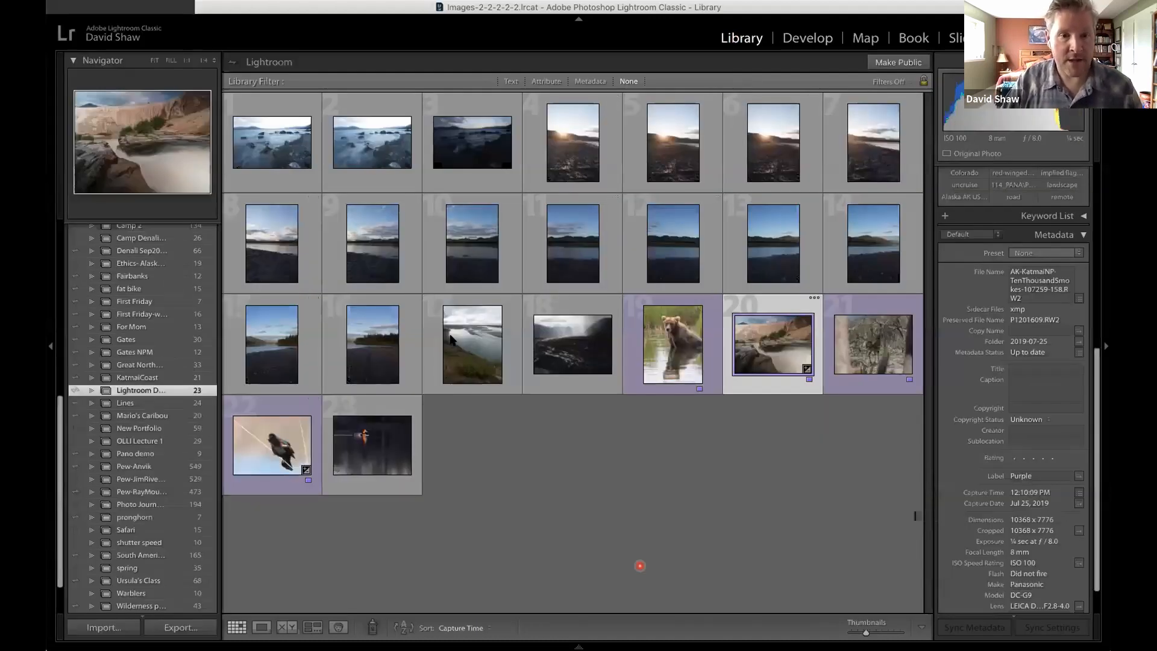
click(479, 347)
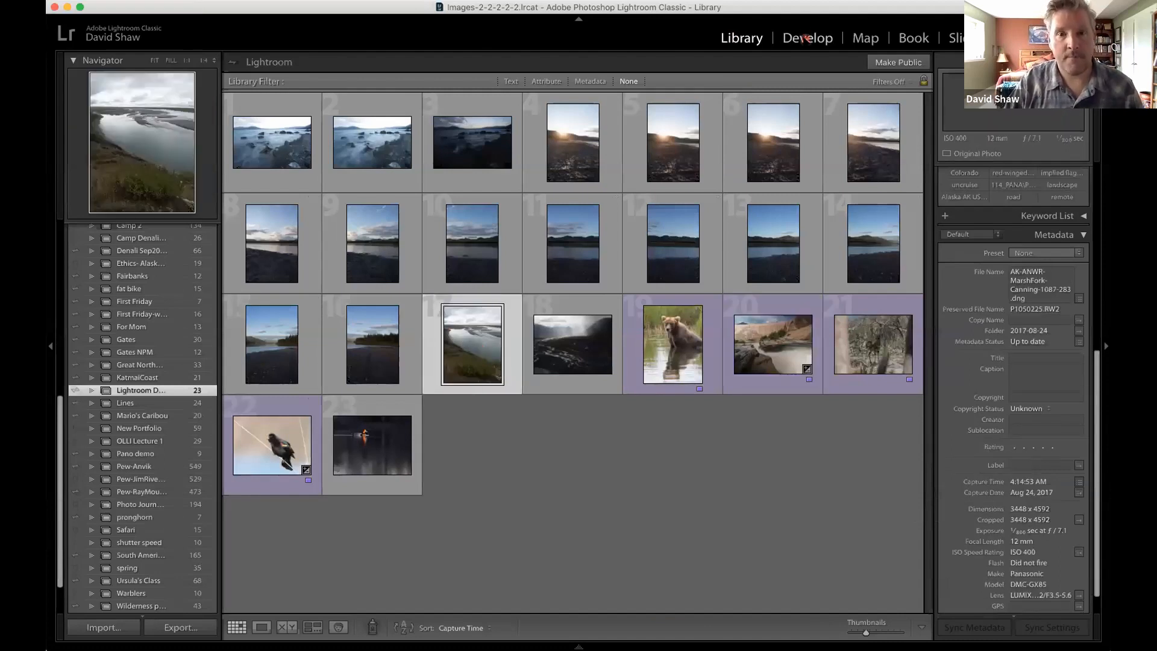
key(d)
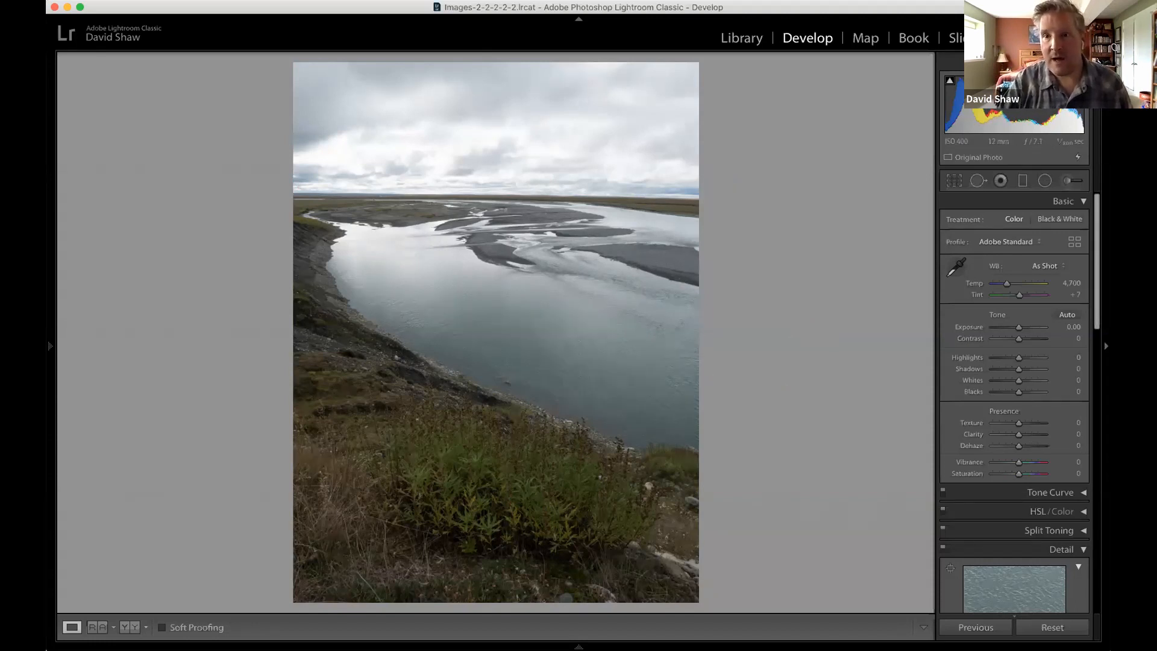
mouse_move(1078, 80)
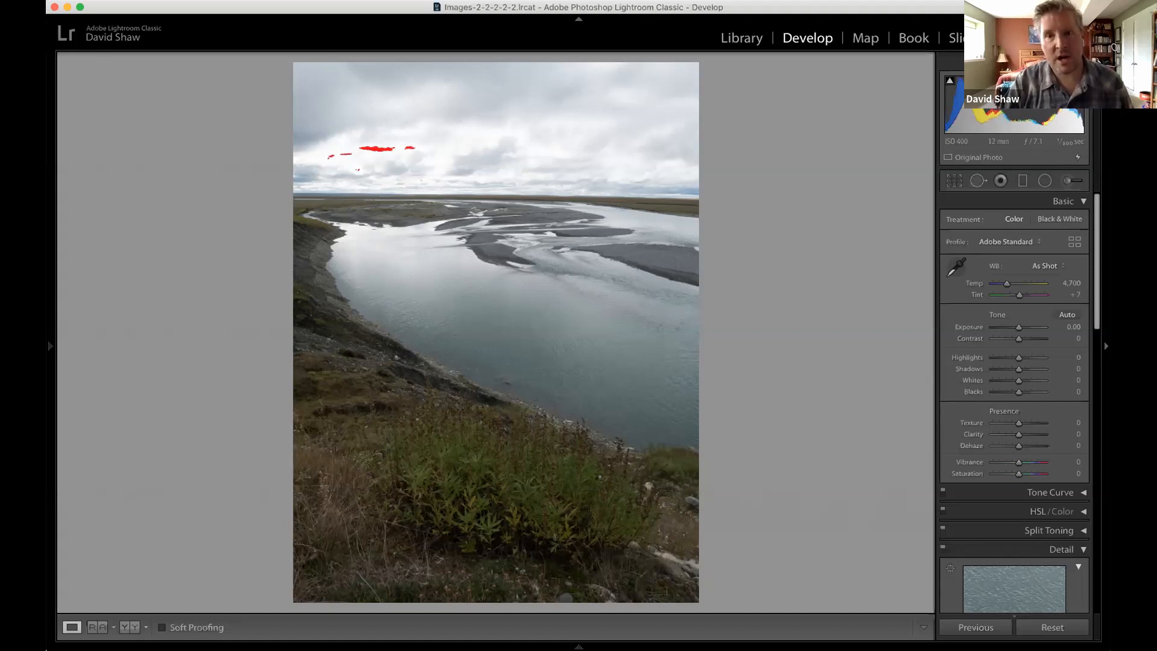
Set the river bend photo's Highlights to -53, Shadows to +28, Whites to -28 and Blacks to +6.
mouse_move(948, 81)
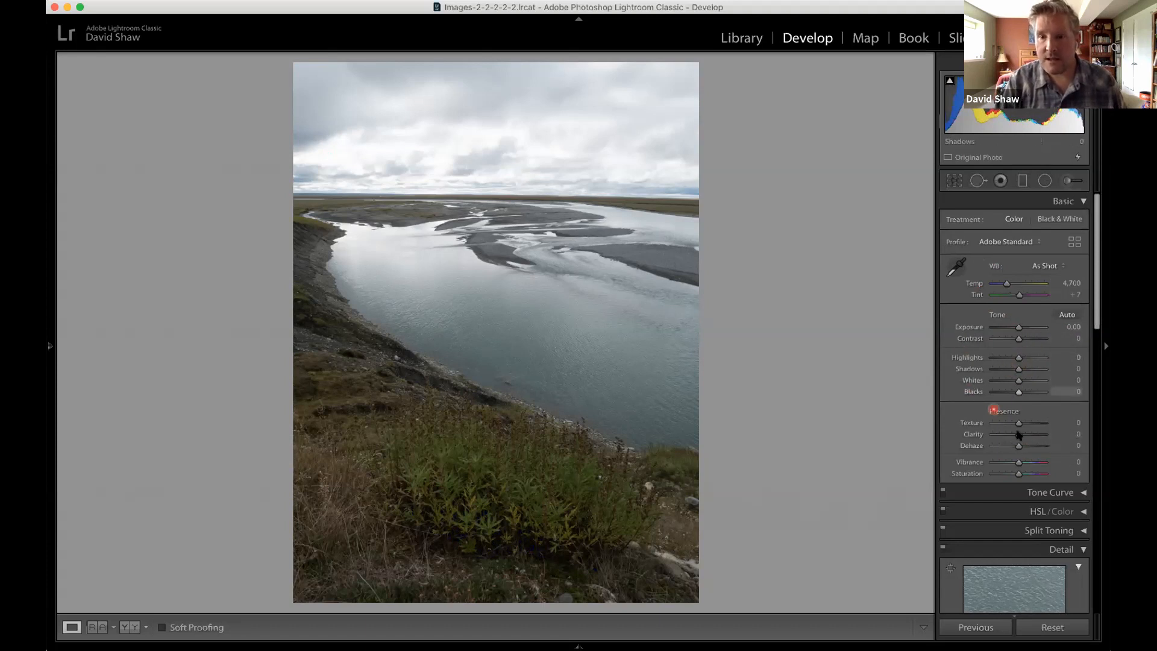
drag(1017, 357, 1017, 389)
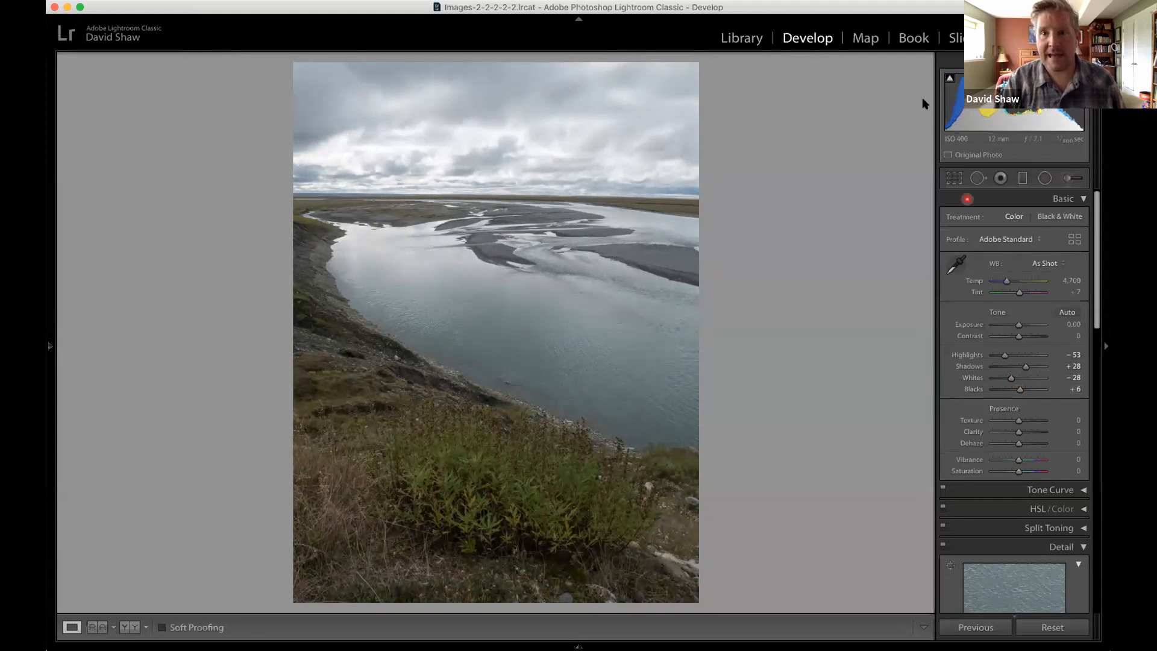
click(948, 77)
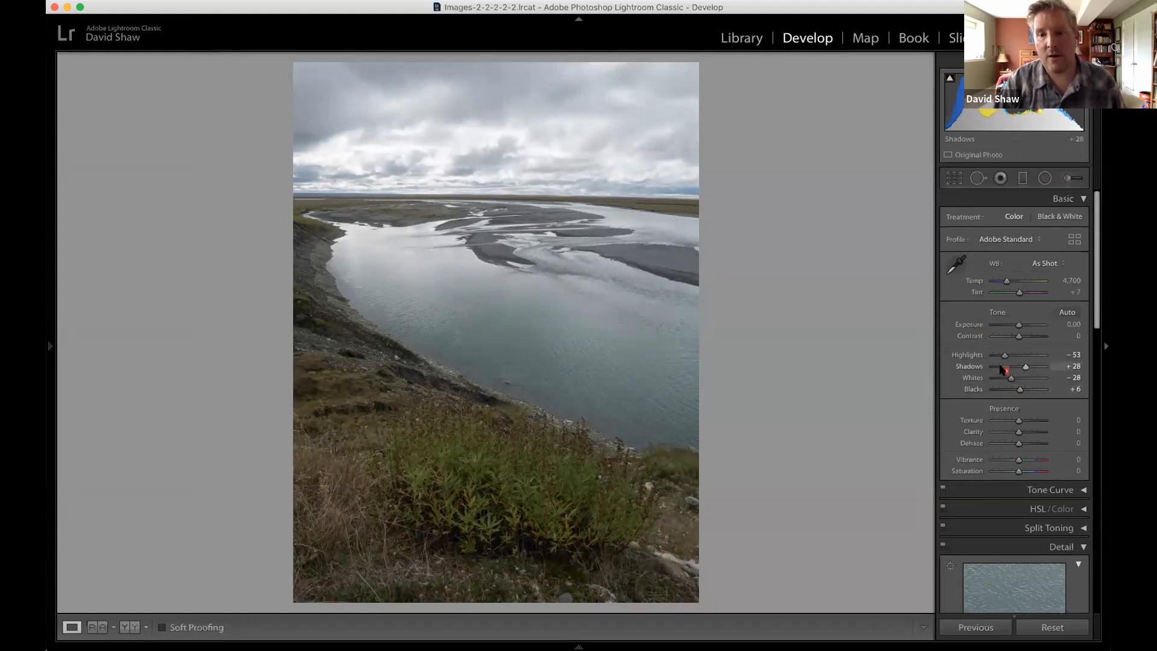
Set the photo's Texture to +25, Clarity to +44, Vibrance to +25 and Saturation to +14.
scroll(1037, 428, down, 1)
click(1019, 409)
scroll(1019, 410, up, 1)
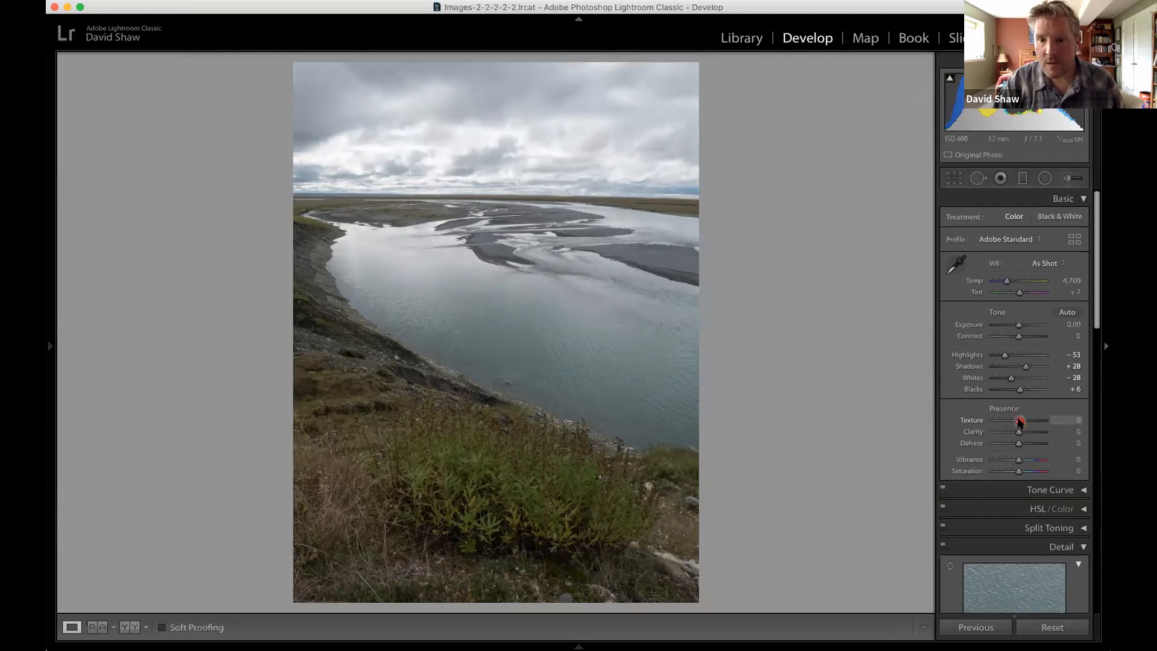
click(1024, 420)
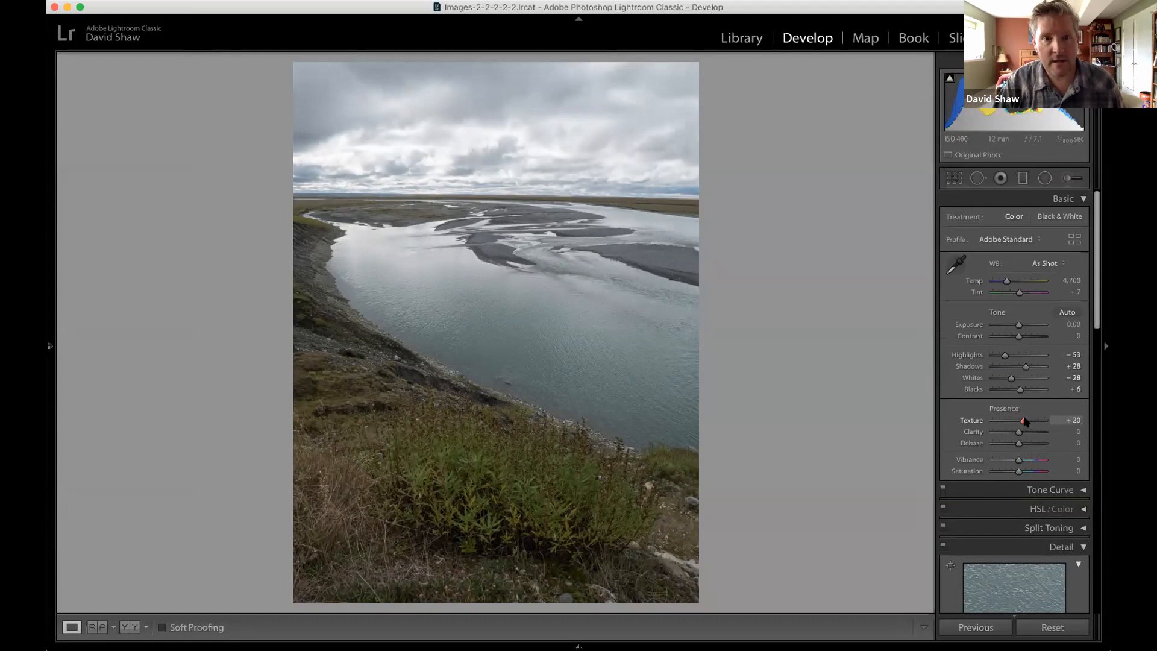
drag(1024, 421, 1023, 471)
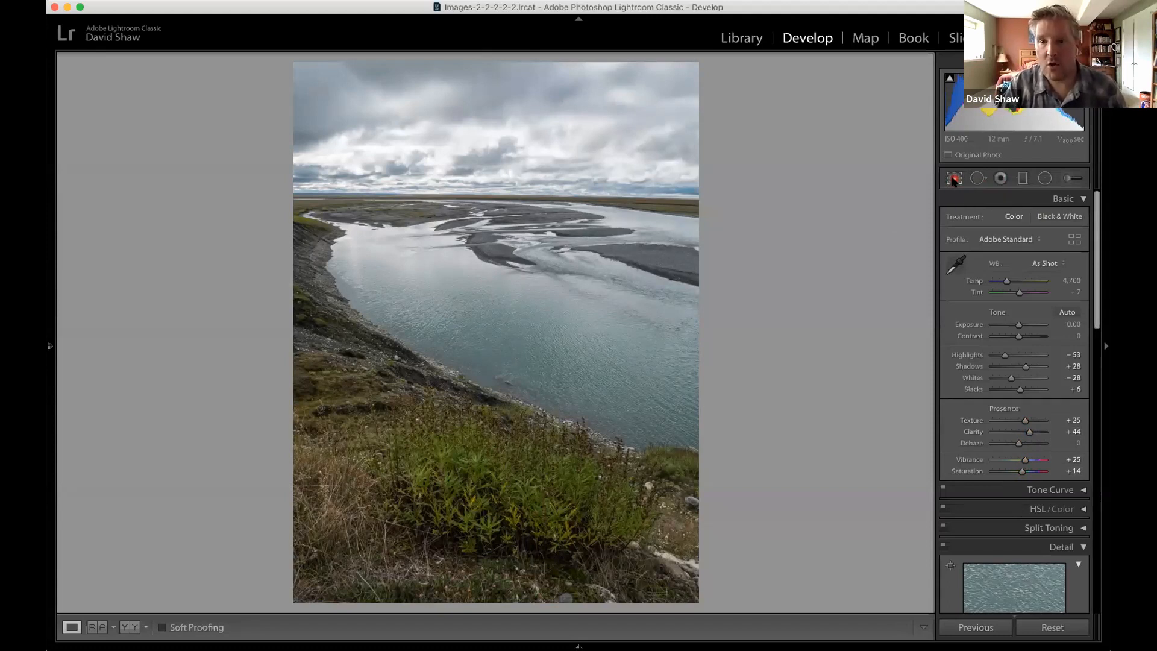
Straighten the photo along the far horizon with the Straighten tool, to an Angle of -0.85, and apply the crop.
click(954, 180)
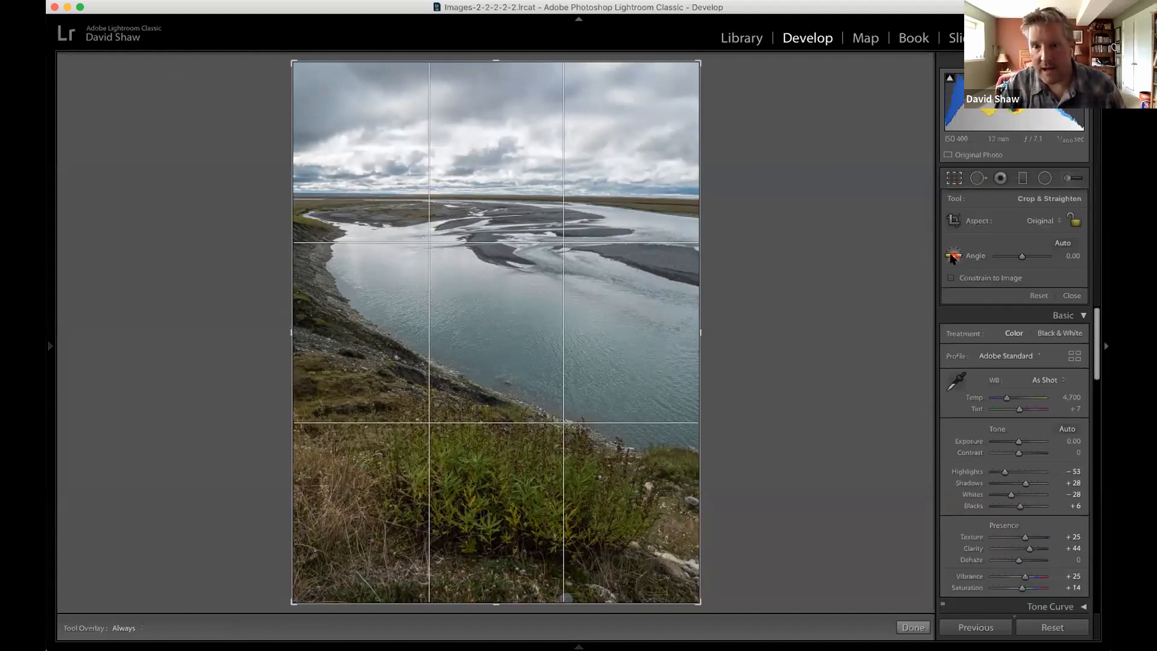
click(953, 257)
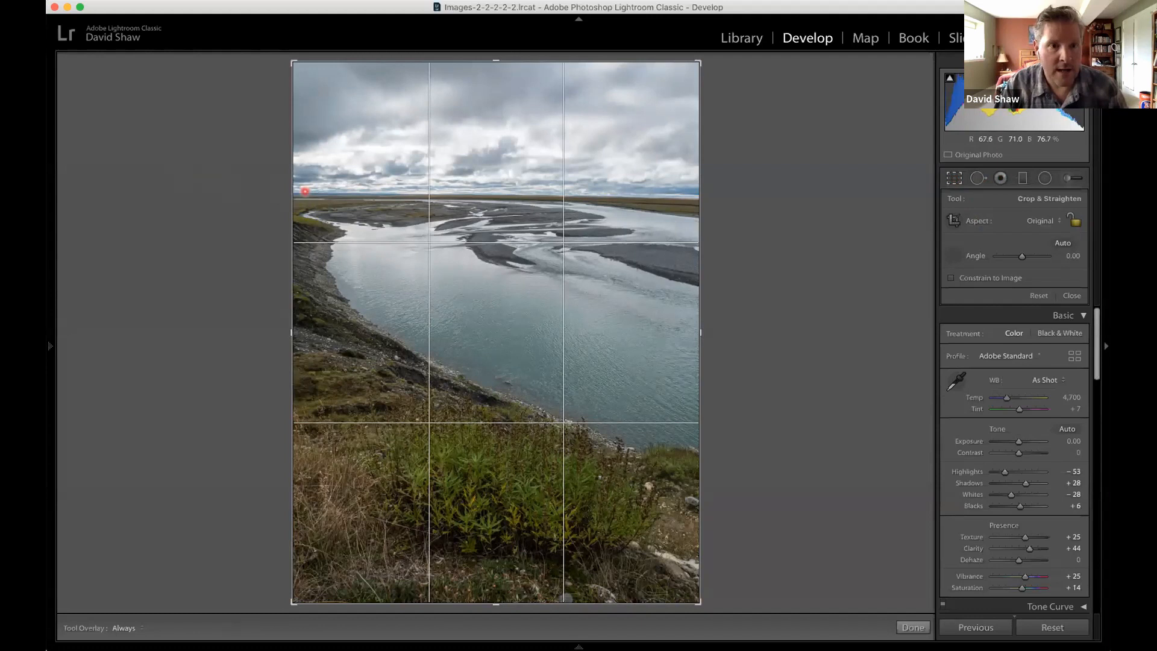
drag(305, 191, 707, 198)
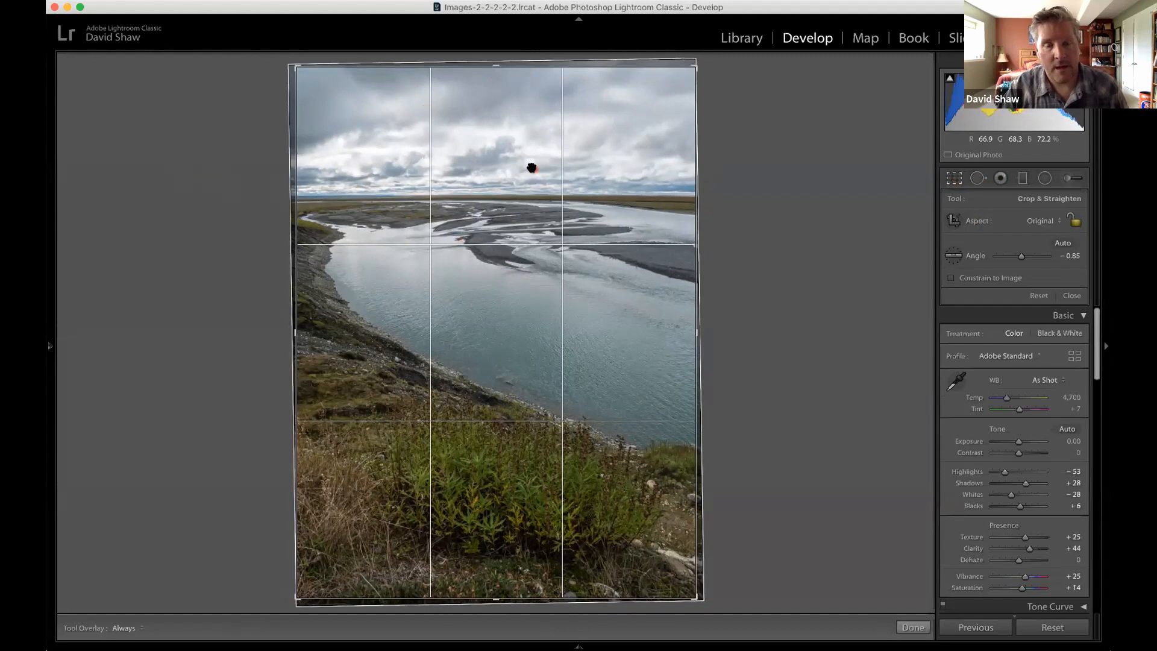
key(Return)
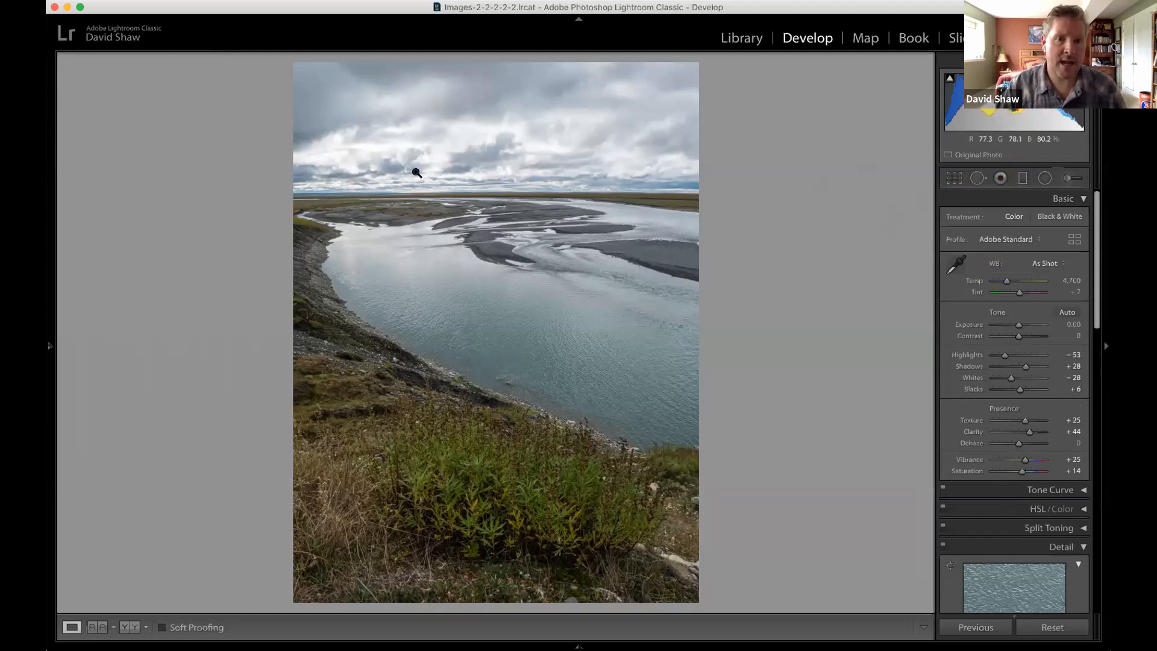
Draw a narrow graduated filter at the horizon to cover the sky, and set its Exposure to -0.72 and Clarity to 27.
click(1023, 179)
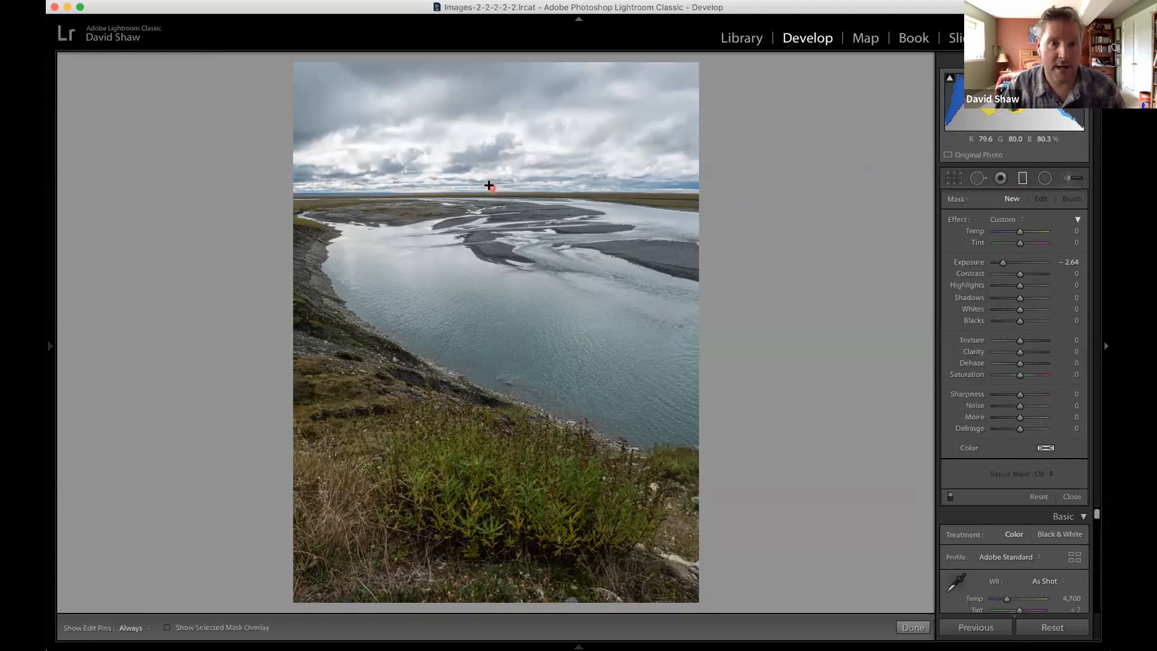
drag(489, 185, 490, 198)
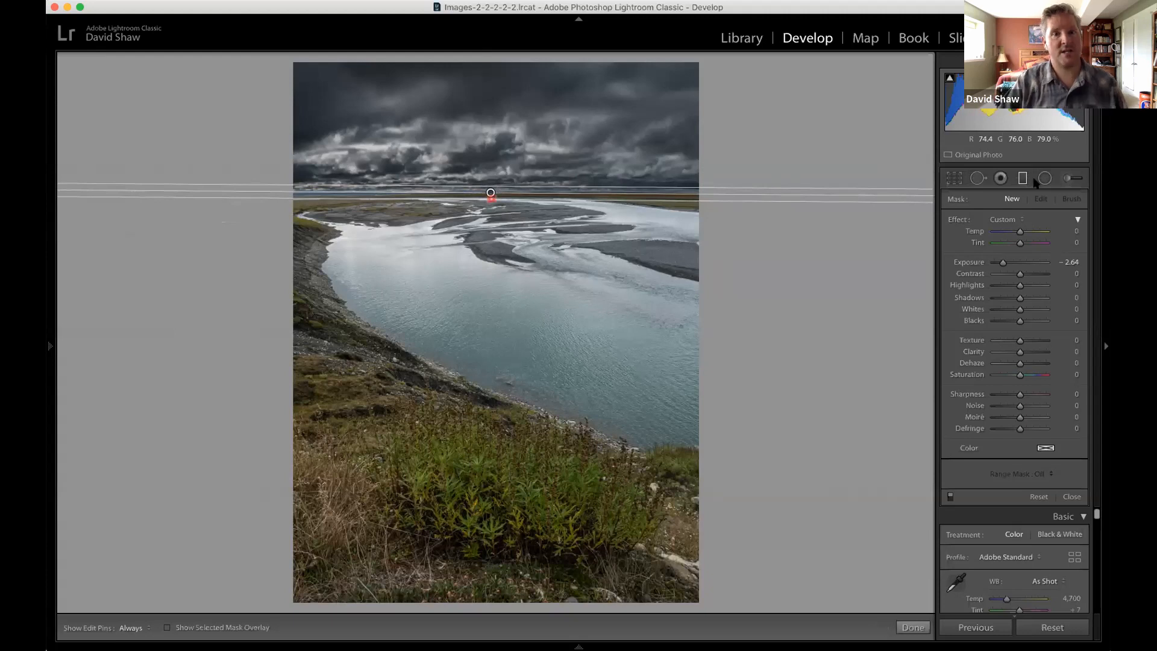
click(1008, 200)
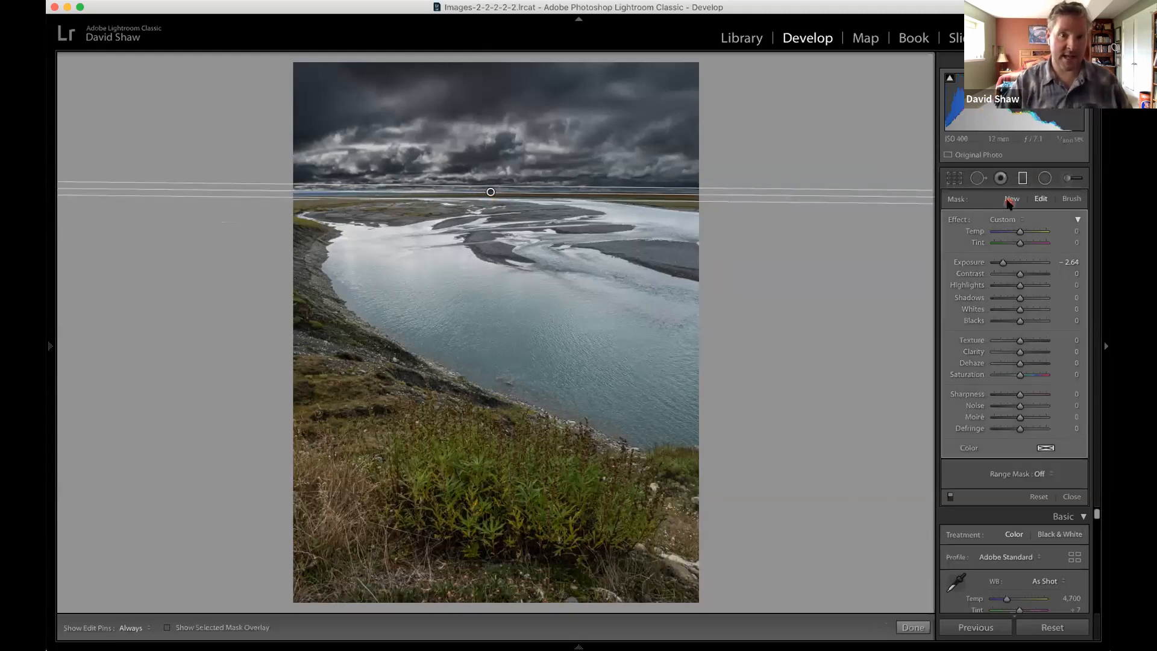
click(1013, 263)
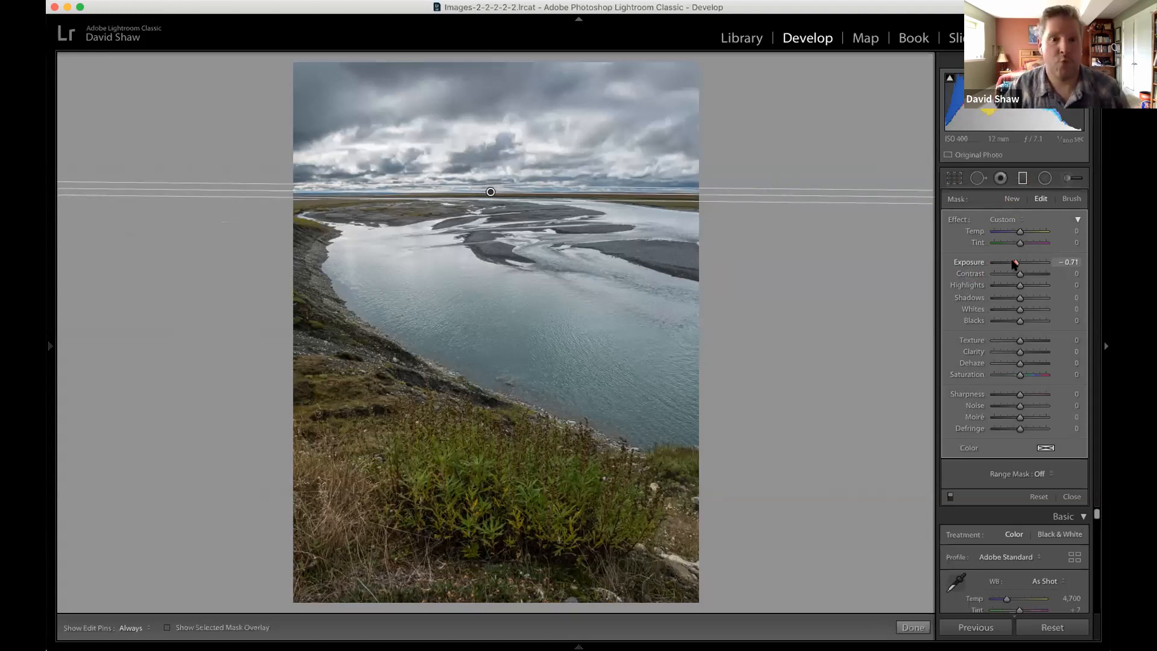
click(1074, 344)
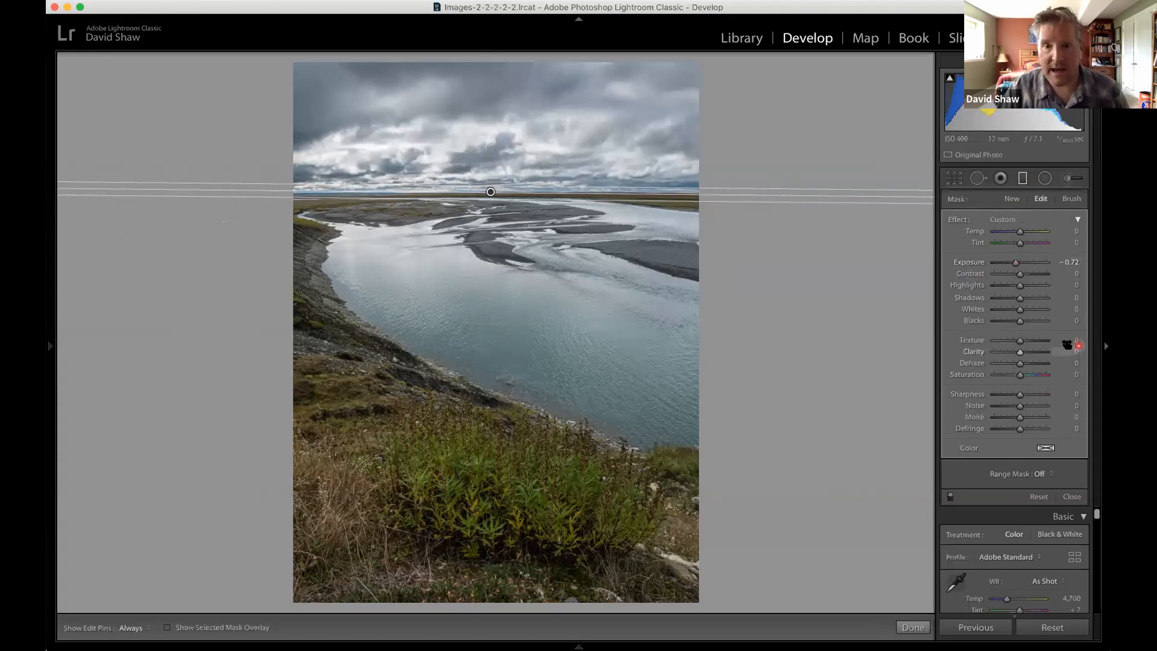
click(1021, 353)
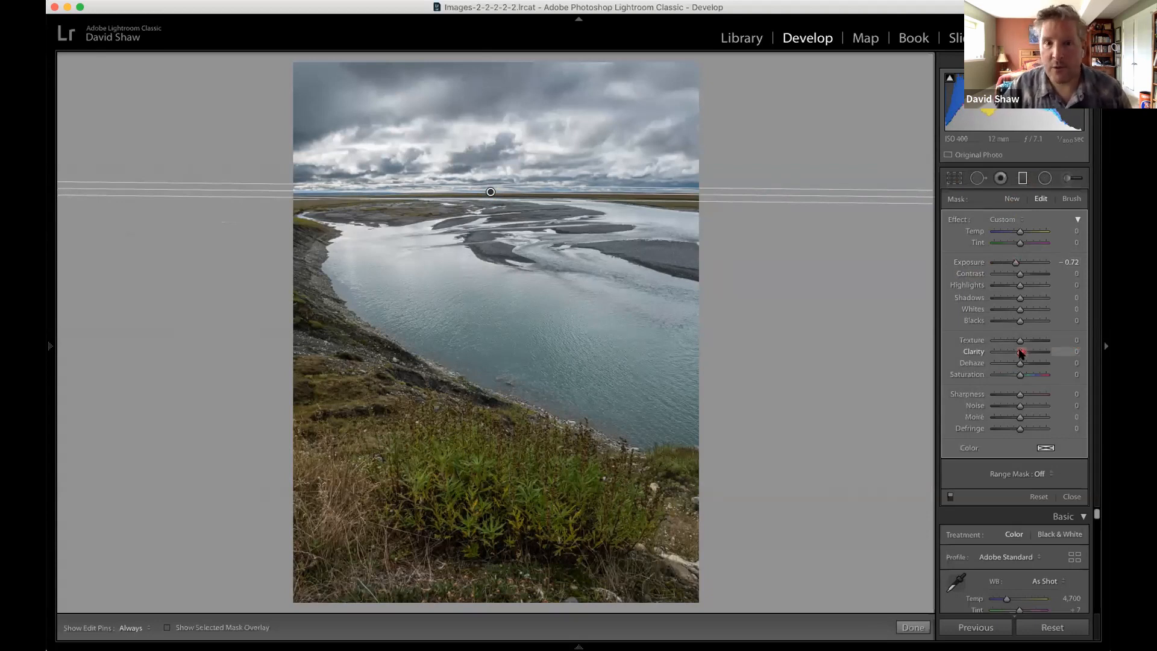
mouse_move(1021, 353)
mouse_down()
mouse_move(1053, 343)
mouse_move(1021, 342)
mouse_up()
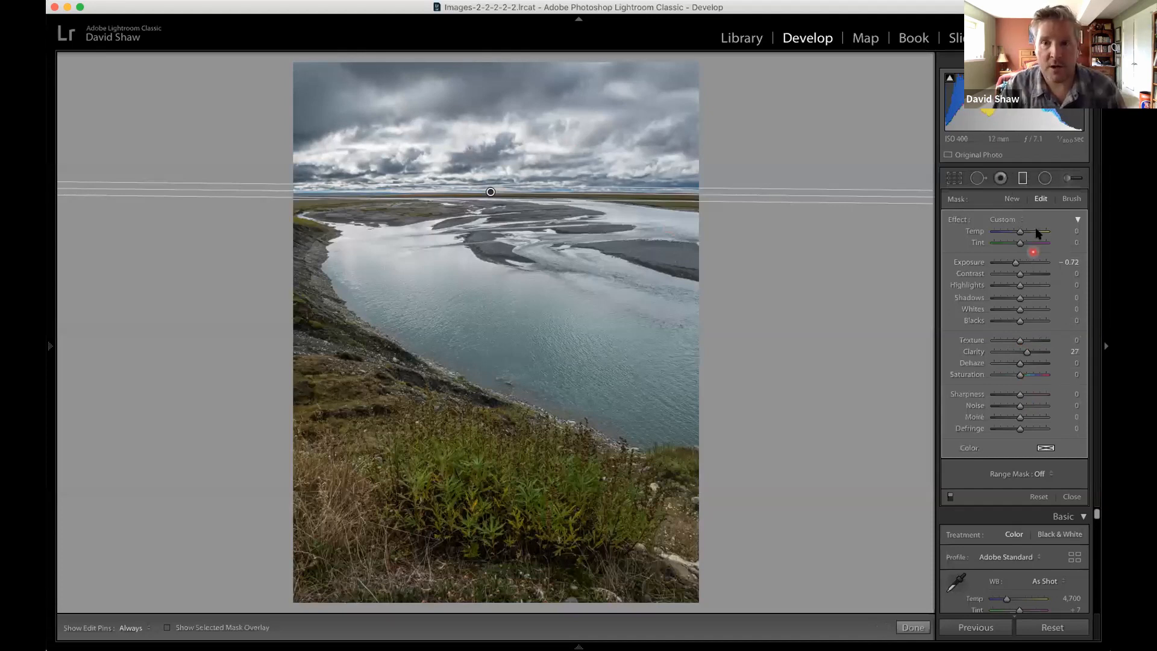
Try cooler temperatures on the sky's graduated filter and set its Temp to -8.
click(884, 200)
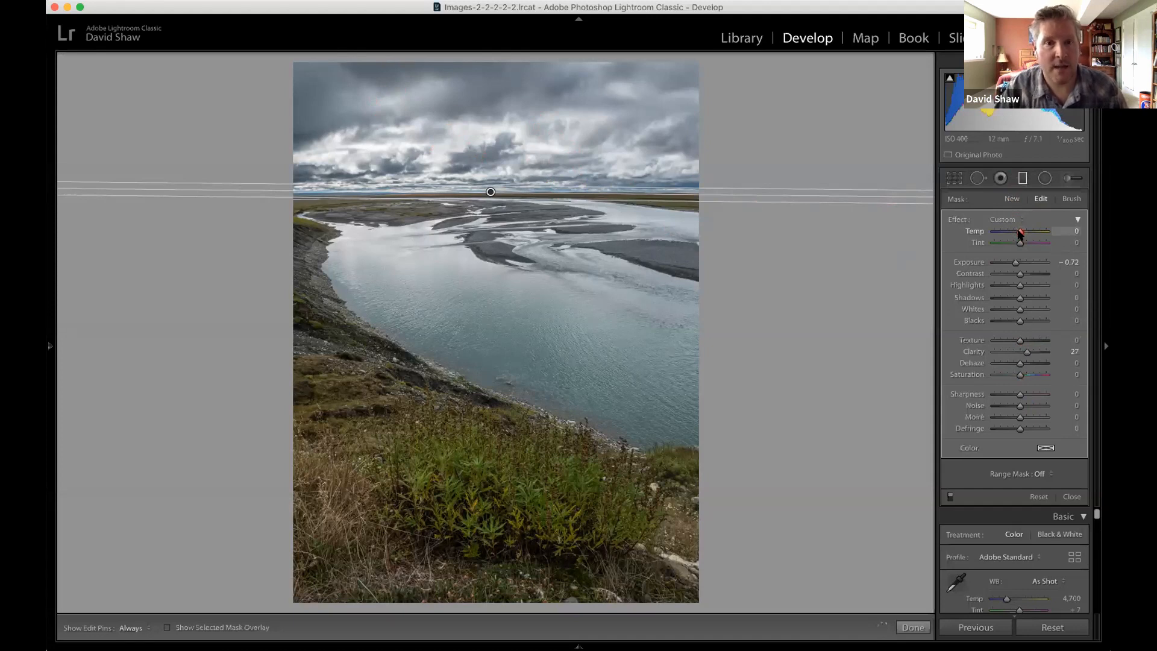
drag(1020, 234, 1018, 234)
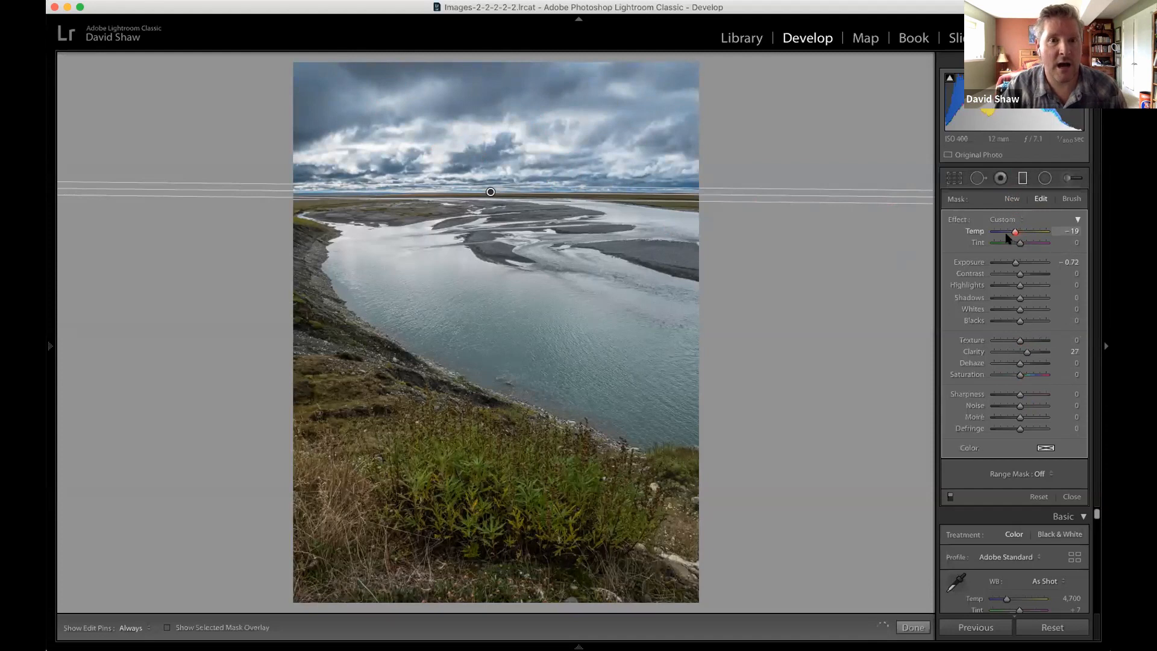
click(1006, 235)
drag(1008, 233, 1020, 236)
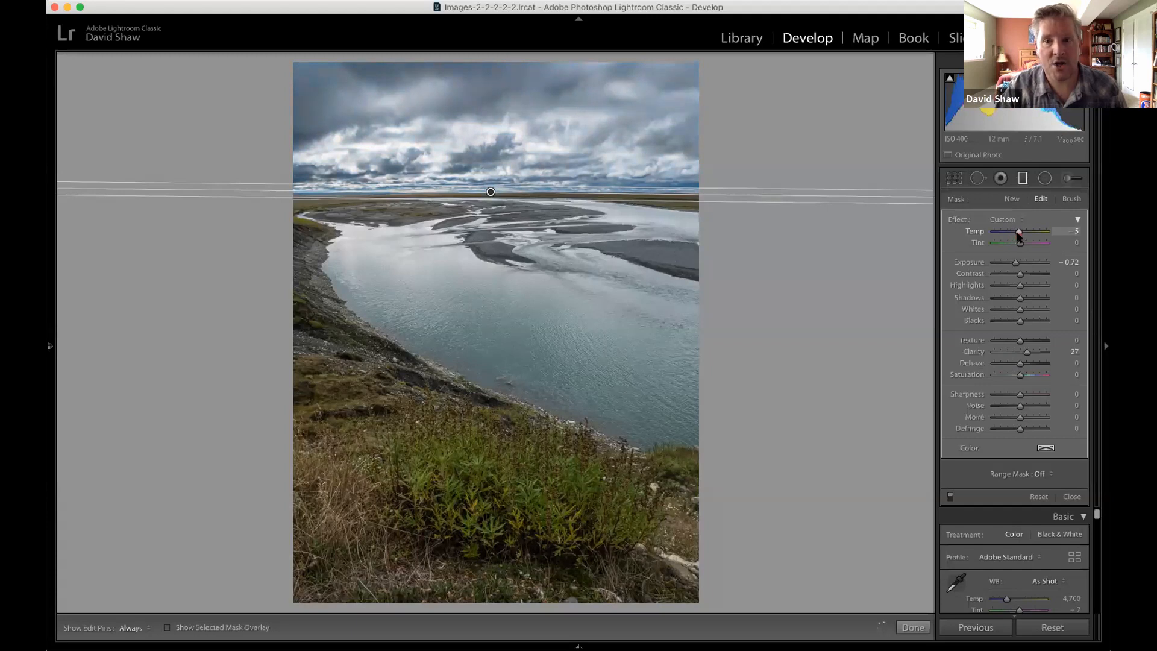
drag(1019, 236, 1018, 236)
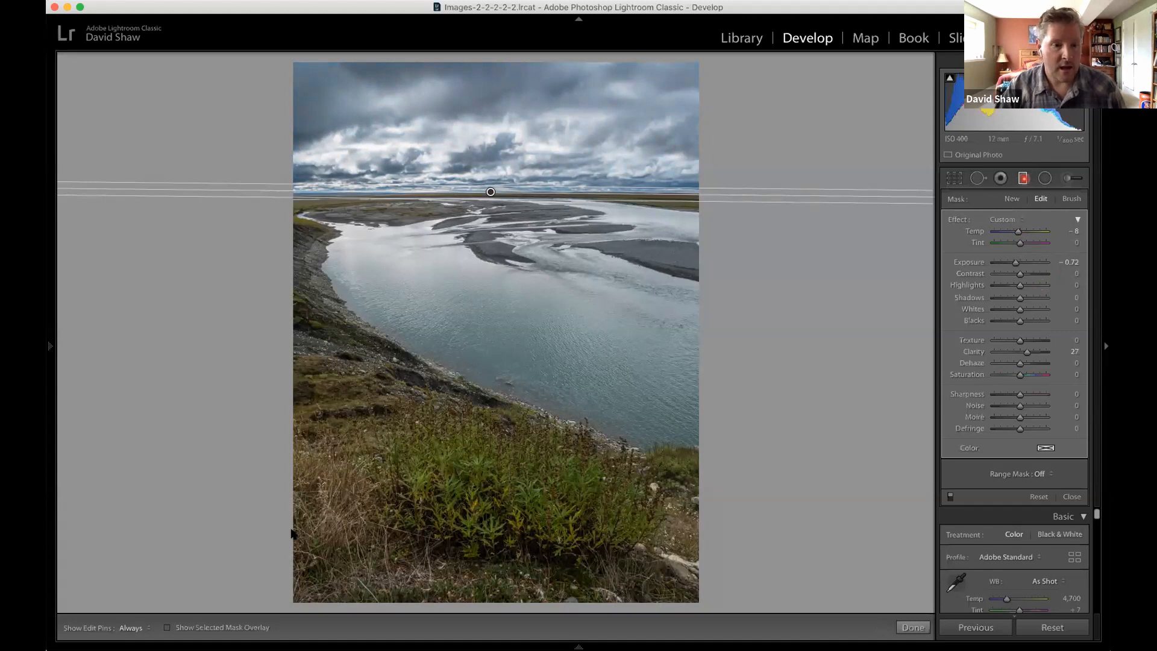
Close the graduated filter and compare the photo before and after the edits side by side.
key(m)
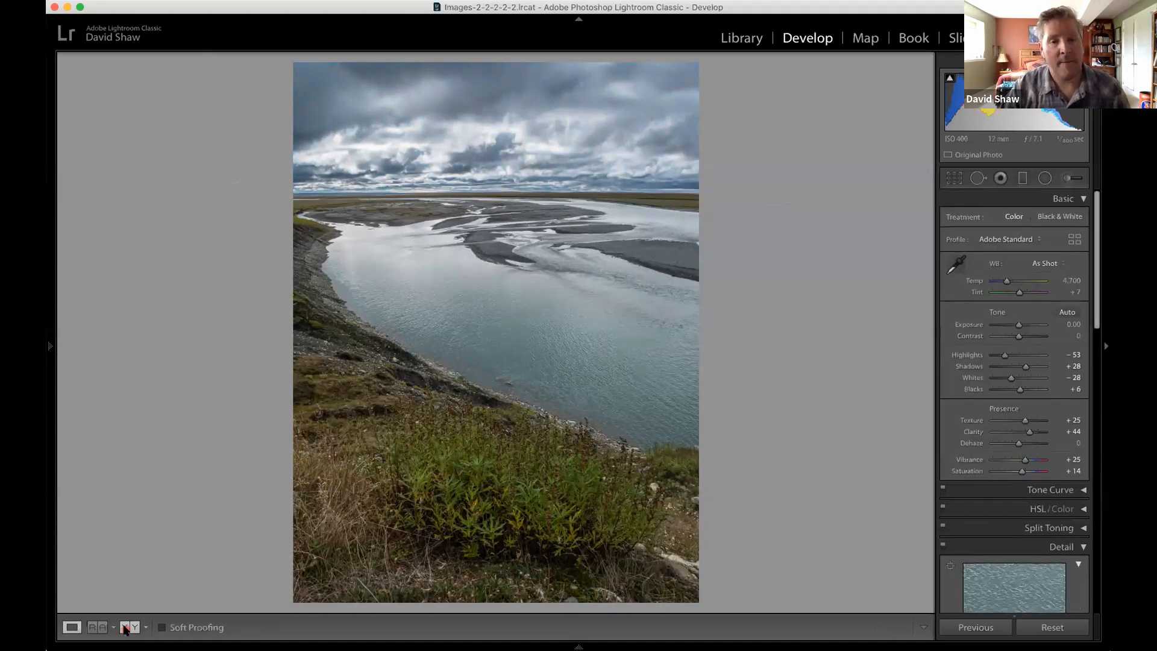
click(126, 627)
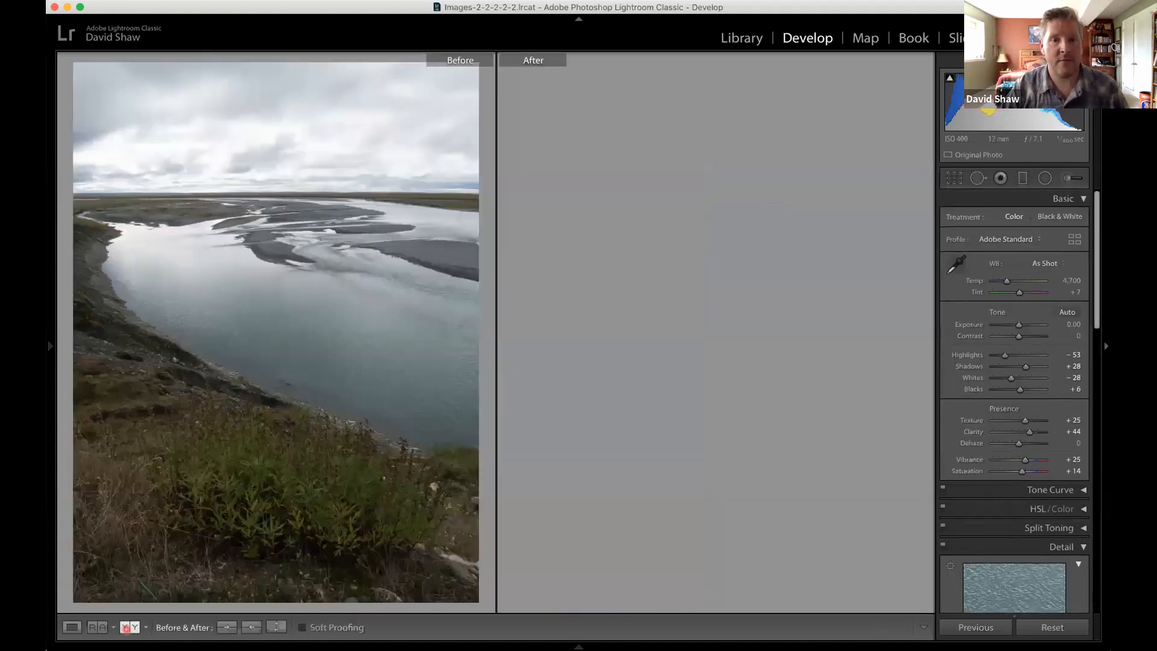
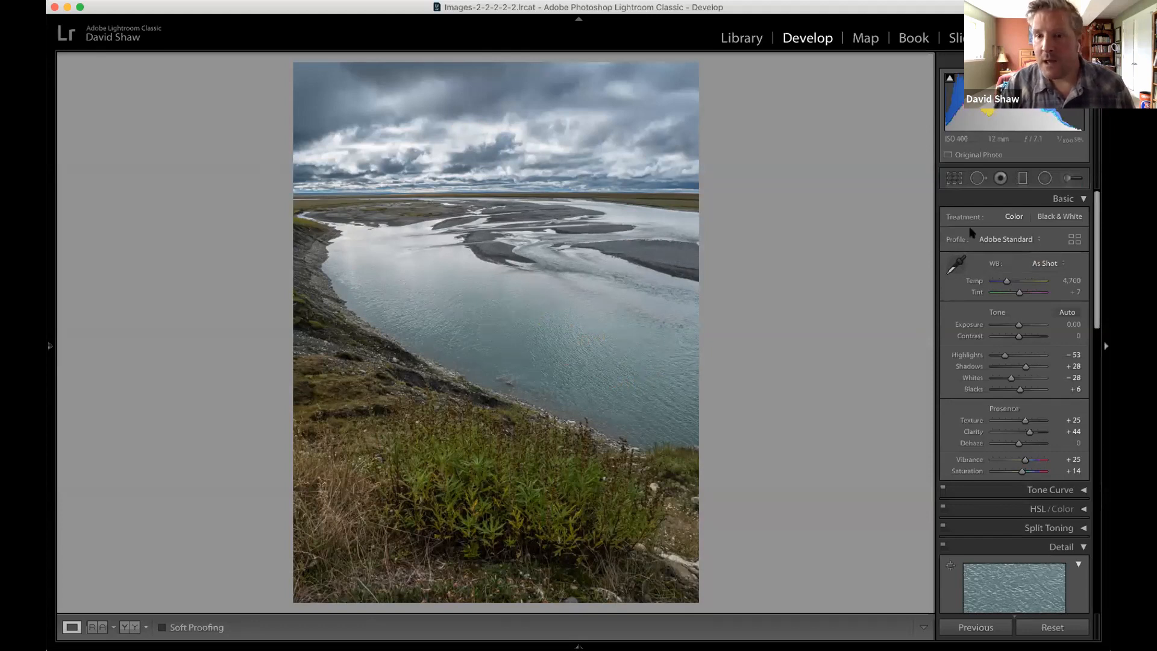
Activate the Adjustment Brush and set its Size to 13.0 and Feather to 65.
scroll(997, 207, down, 1)
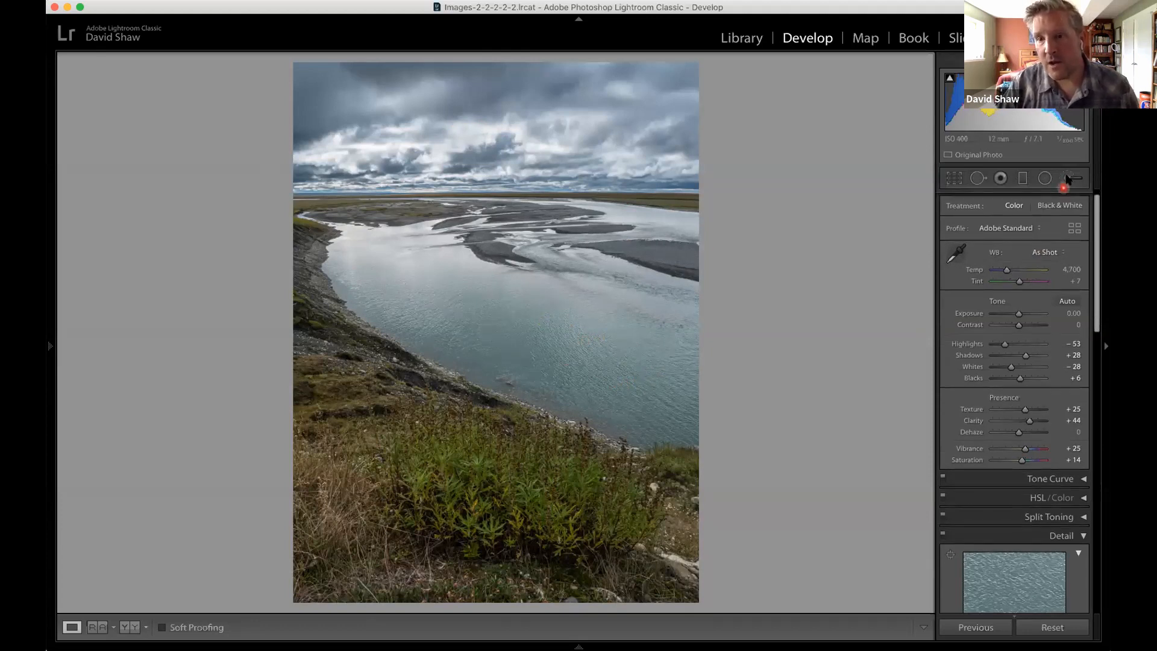
click(1068, 179)
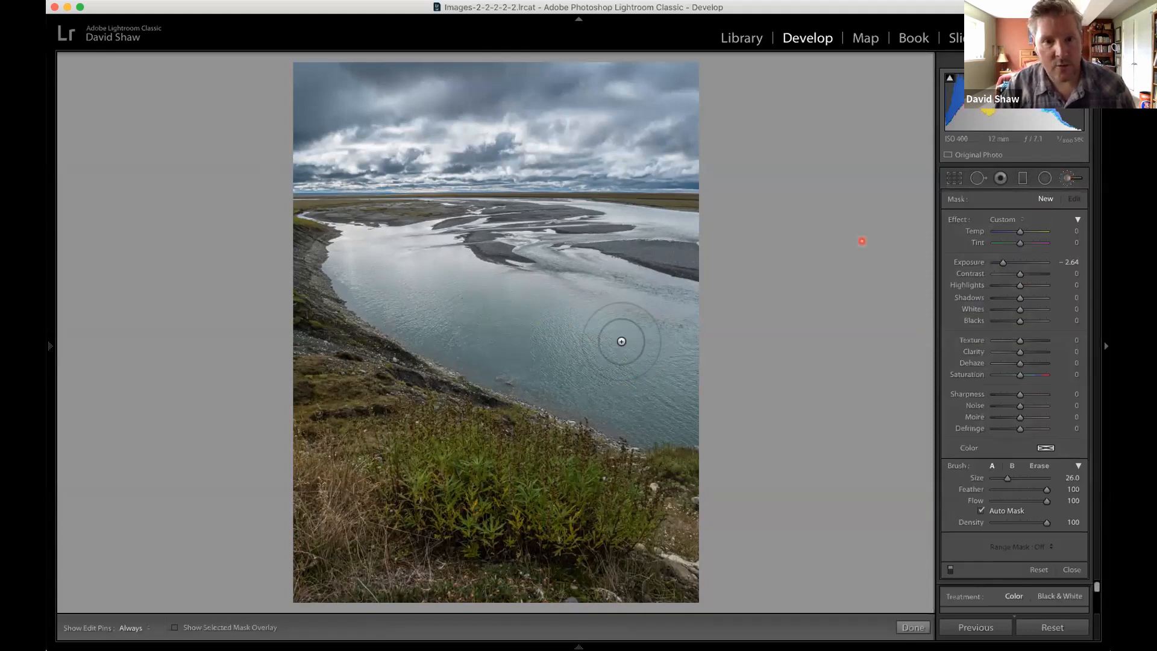
drag(1007, 478, 1005, 478)
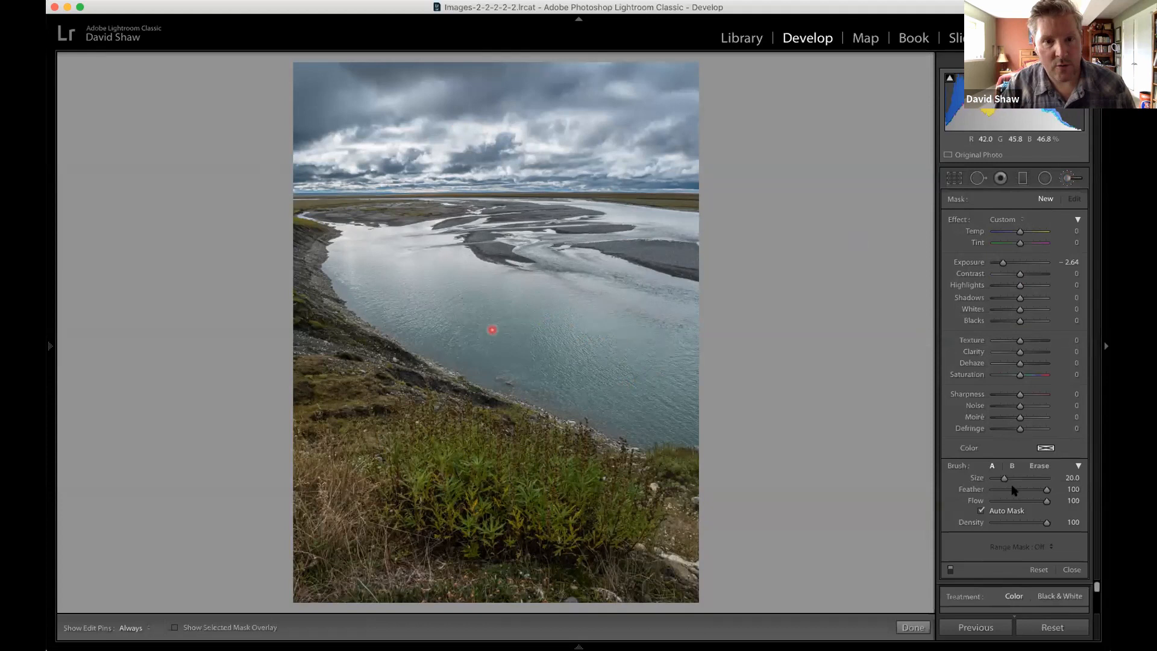
key([)
key([)
key([)
key([)
key([)
key([)
key([)
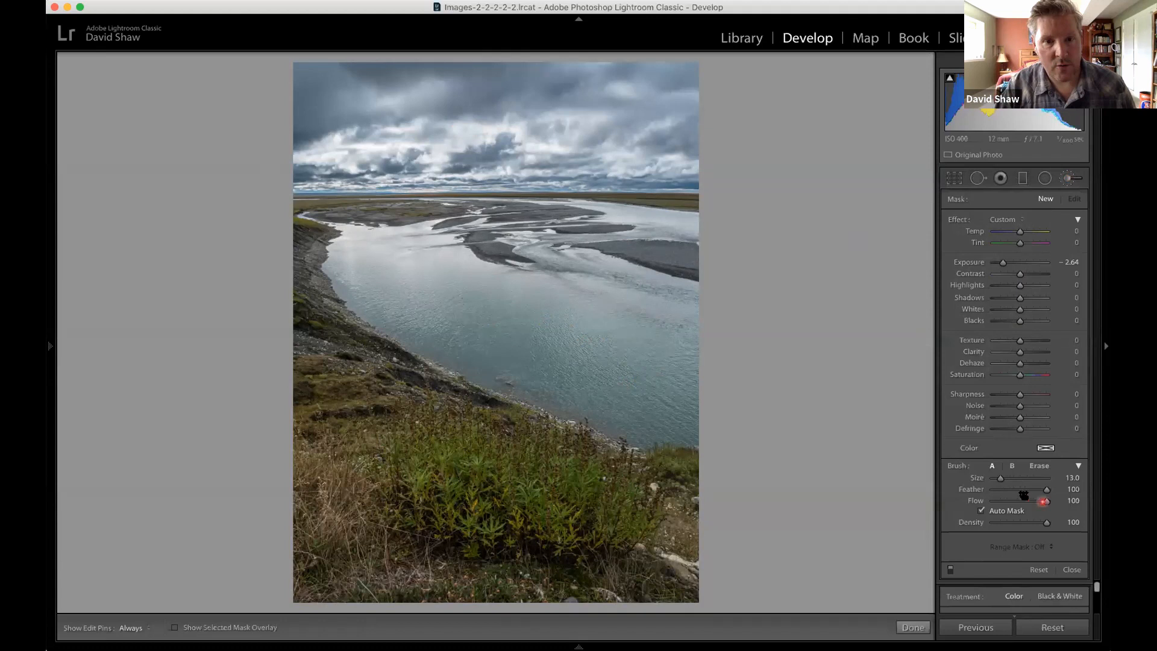
drag(1024, 495, 1017, 493)
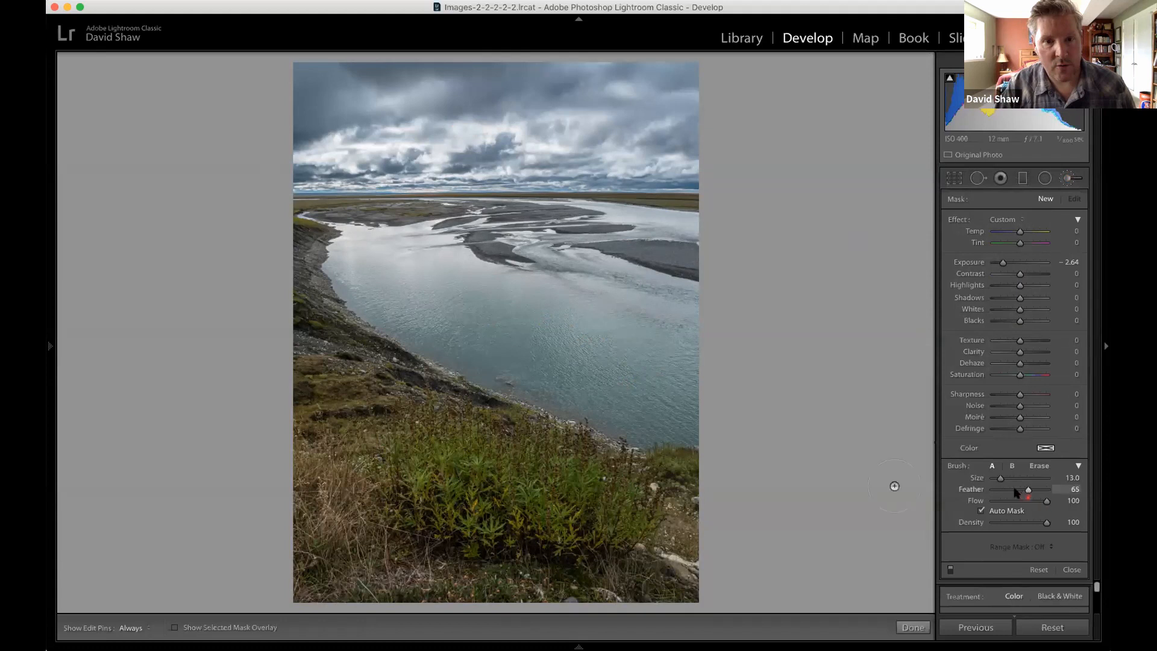
Paint an Adjustment Brush mask over the river's near water at -2.64 Exposure, and reset the mask's Exposure to 0.00.
click(1002, 264)
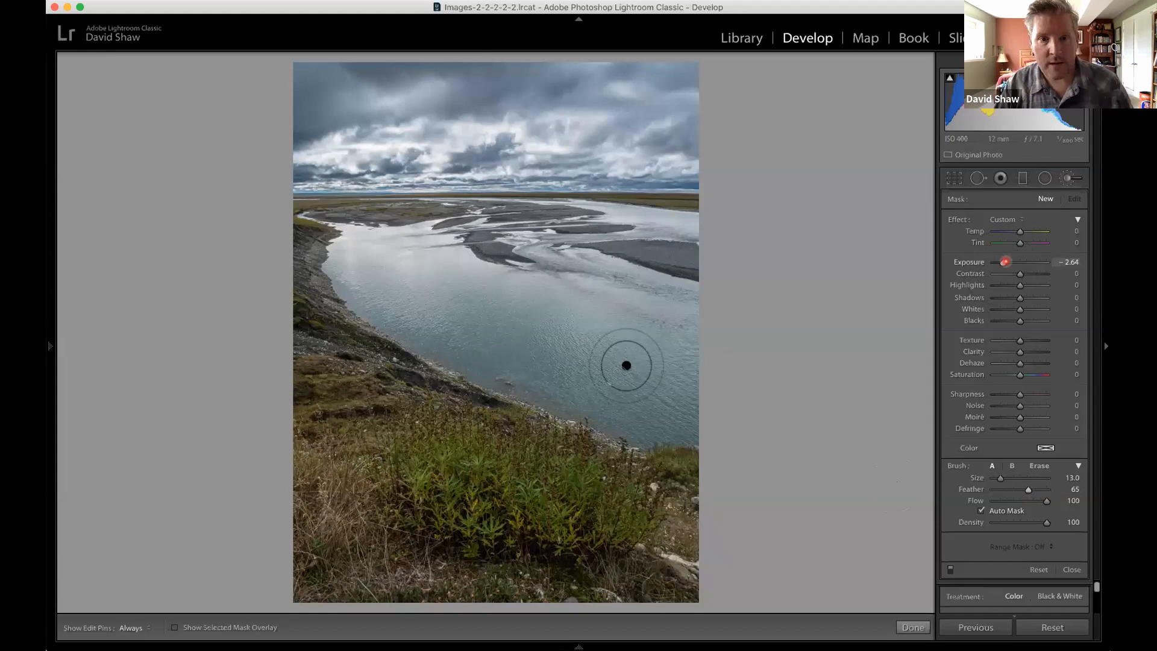
mouse_move(674, 317)
mouse_down()
mouse_move(679, 416)
mouse_move(587, 349)
mouse_move(599, 379)
mouse_move(583, 383)
mouse_move(599, 387)
mouse_move(393, 300)
mouse_move(370, 266)
mouse_move(455, 297)
mouse_move(460, 284)
mouse_up()
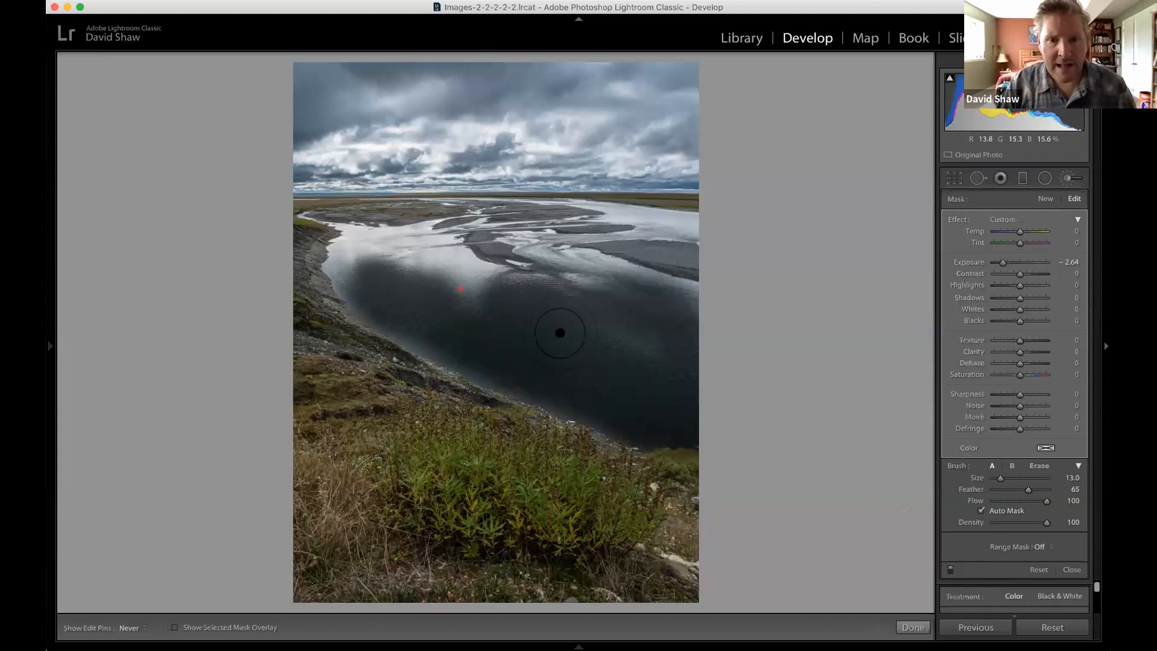
mouse_move(635, 333)
mouse_down()
mouse_move(592, 313)
mouse_move(604, 324)
mouse_move(439, 300)
mouse_move(431, 321)
mouse_move(561, 383)
mouse_up()
drag(575, 387, 623, 368)
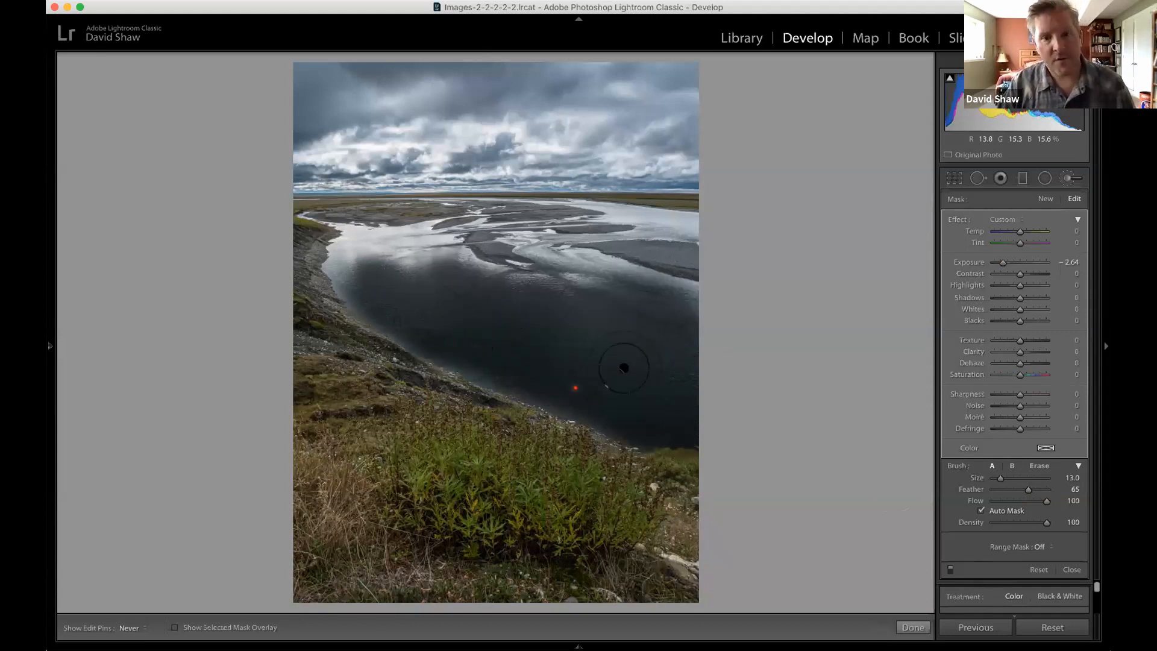
double_click(1003, 263)
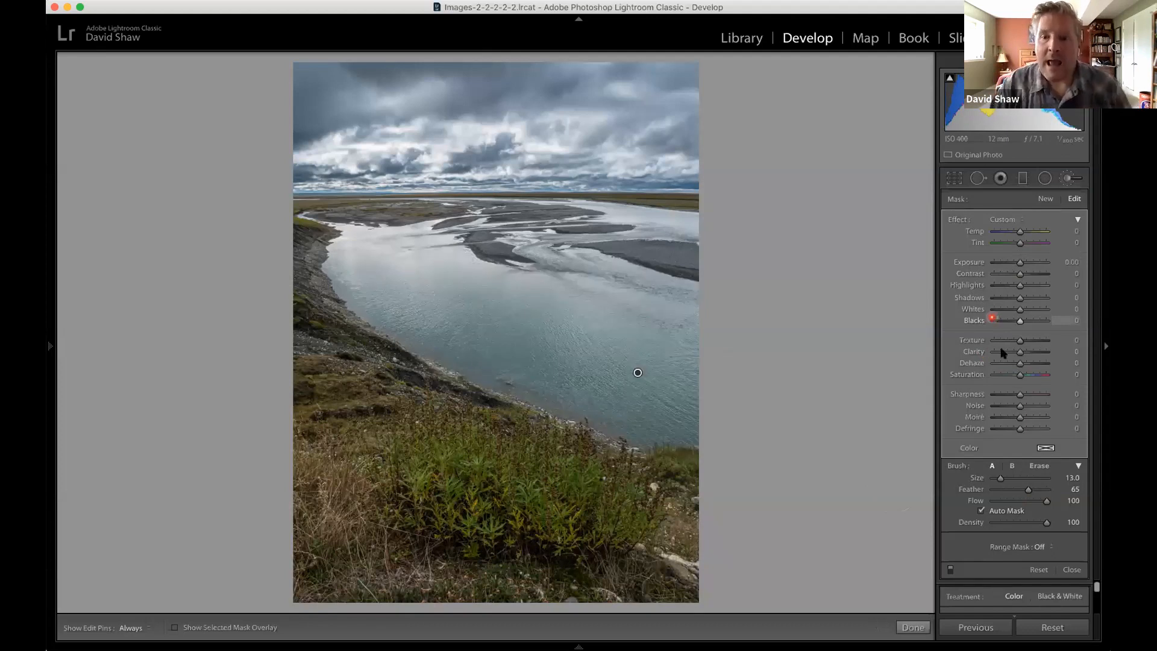
Try raising the river mask's Saturation to 51, and reset it to 0.
click(1031, 375)
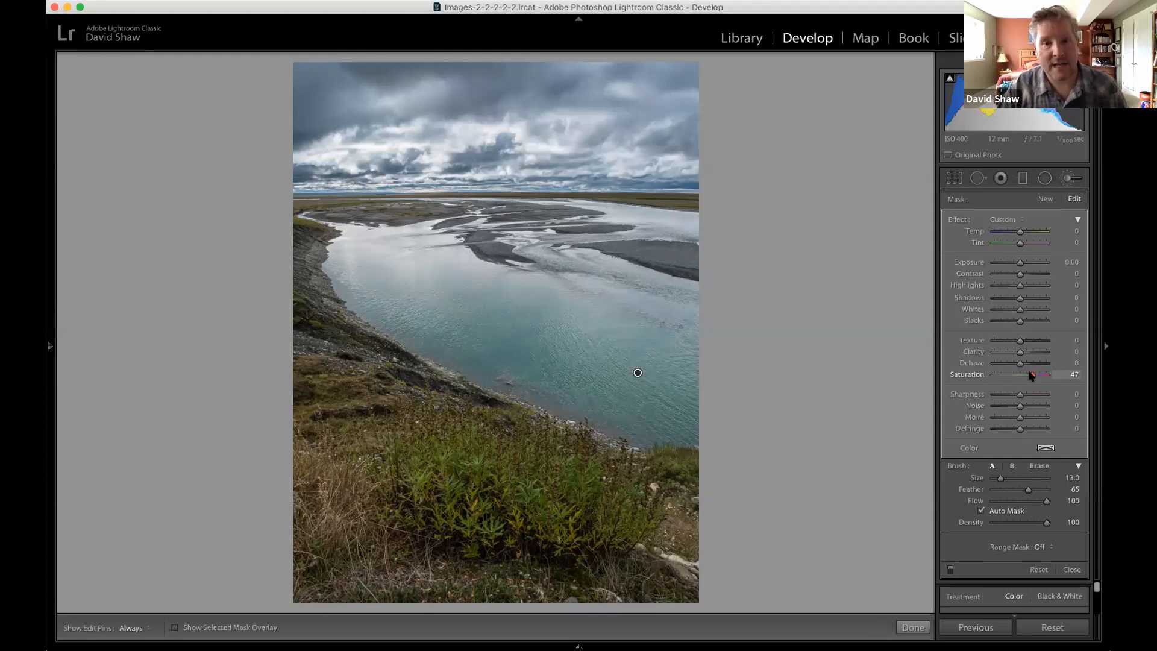
drag(1030, 375, 1033, 375)
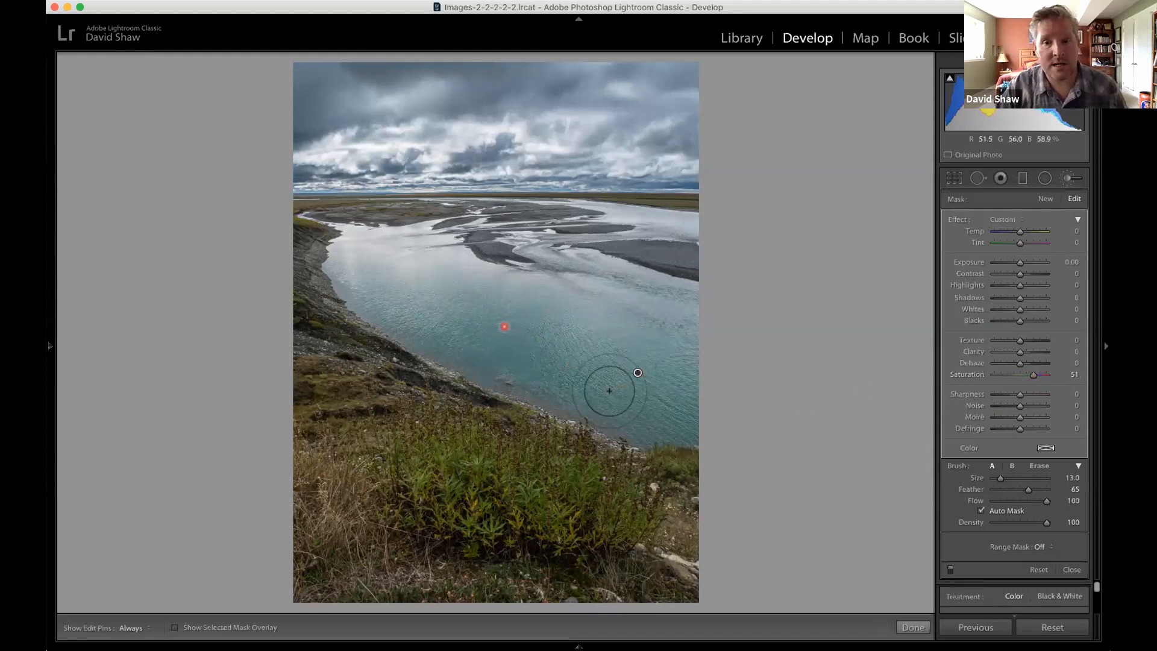
double_click(1035, 376)
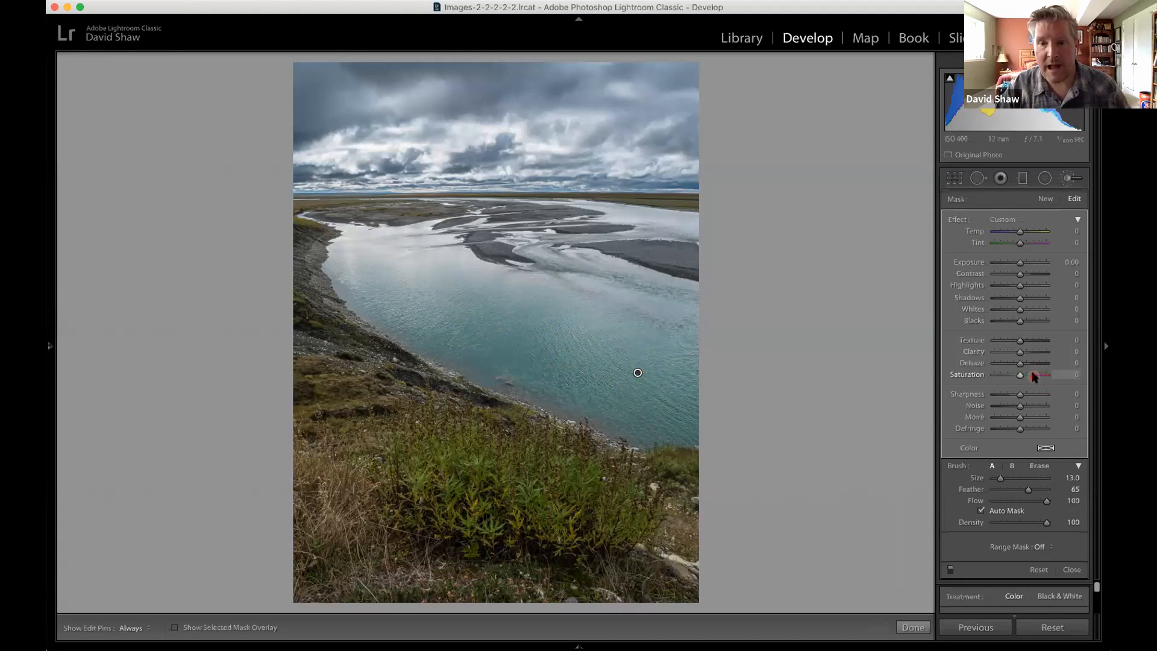
Tint the river mask a soft turquoise by sampling colors down to a Hue of 188 and Saturation of 29%.
click(1045, 448)
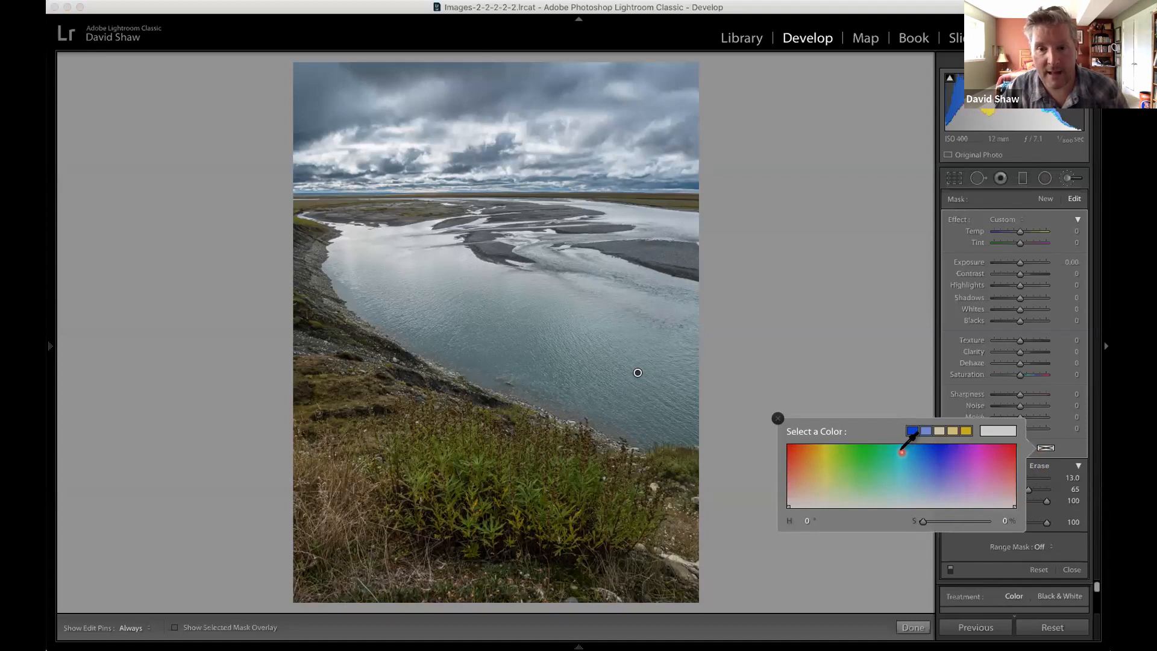
click(901, 452)
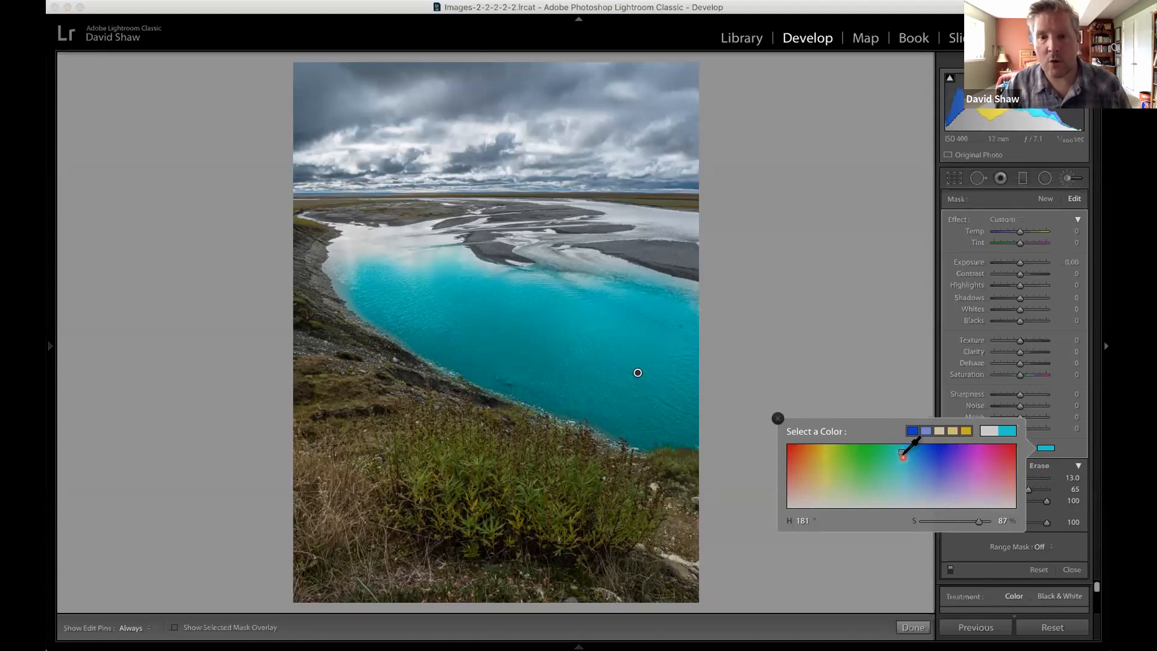
click(904, 457)
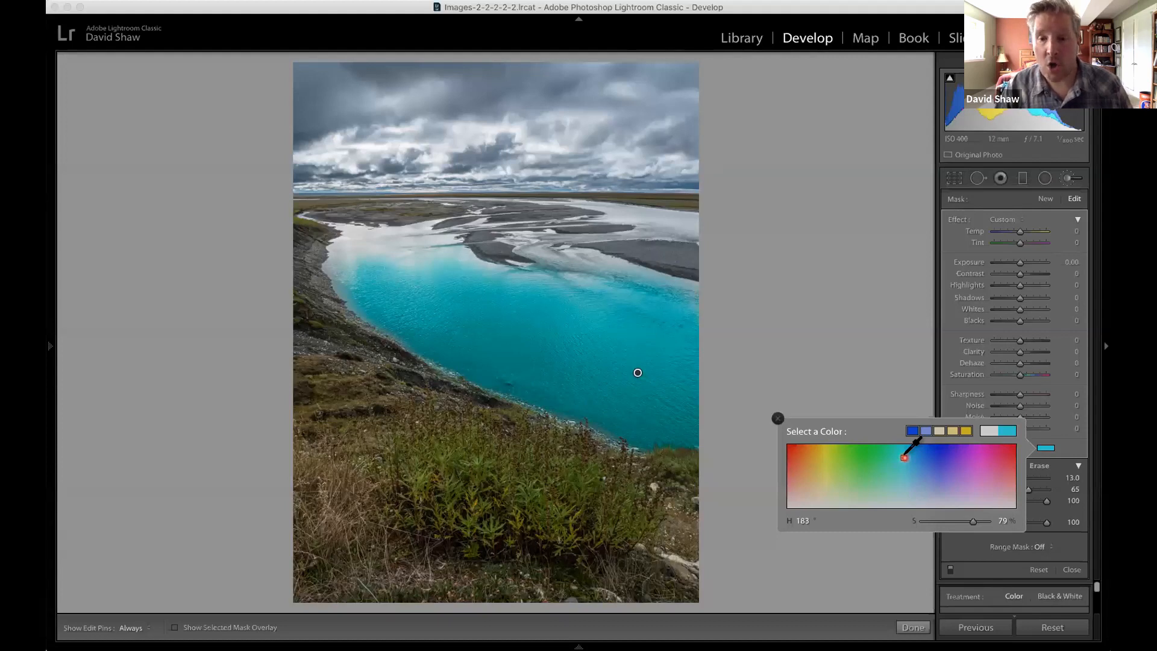
click(905, 461)
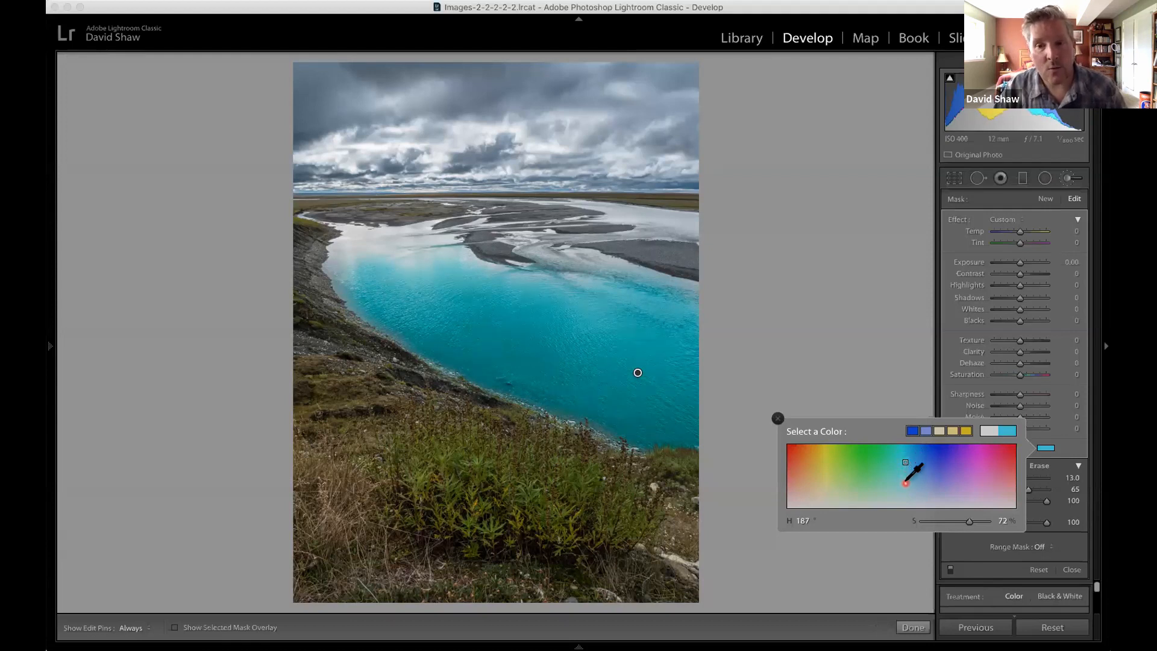
click(906, 483)
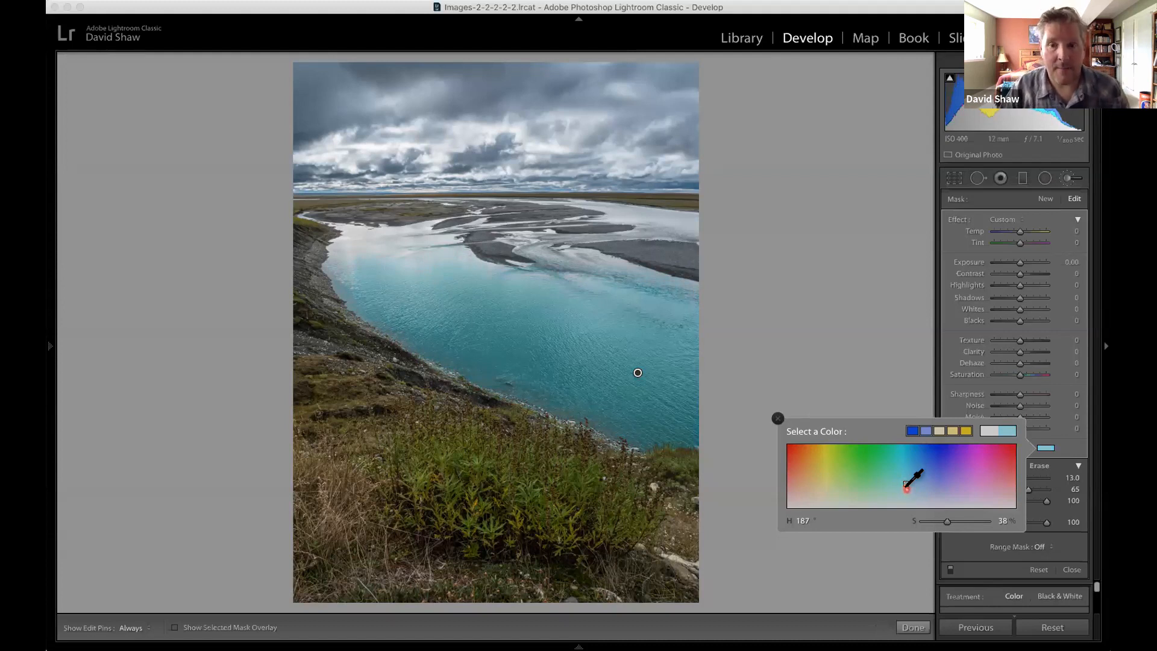
click(907, 471)
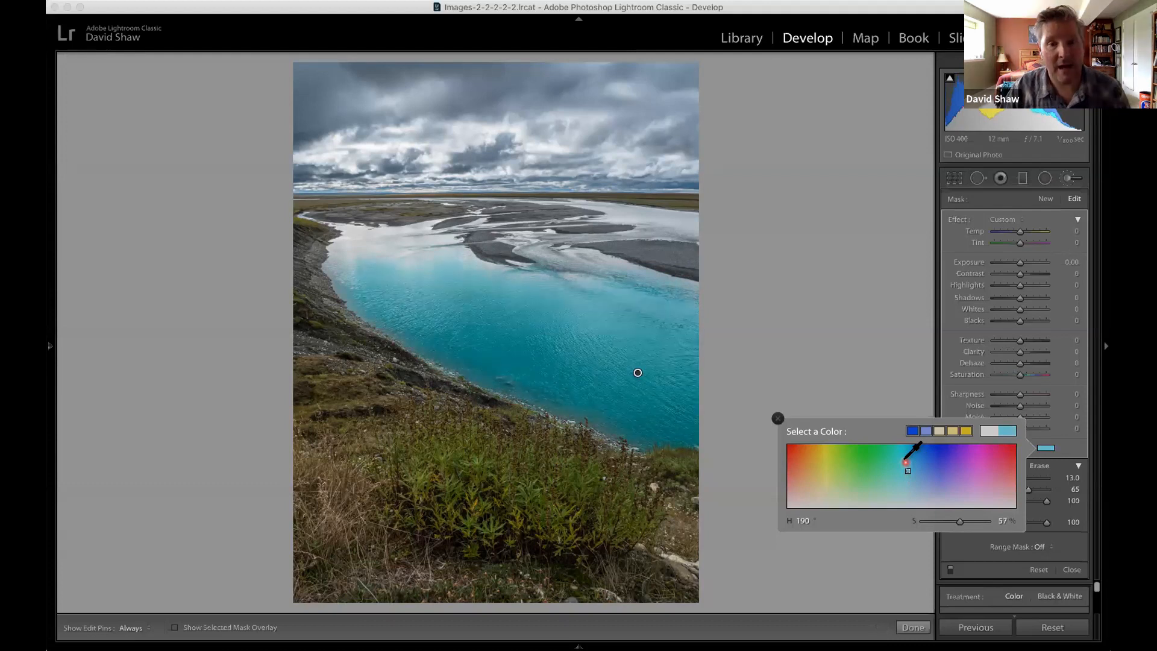
click(905, 489)
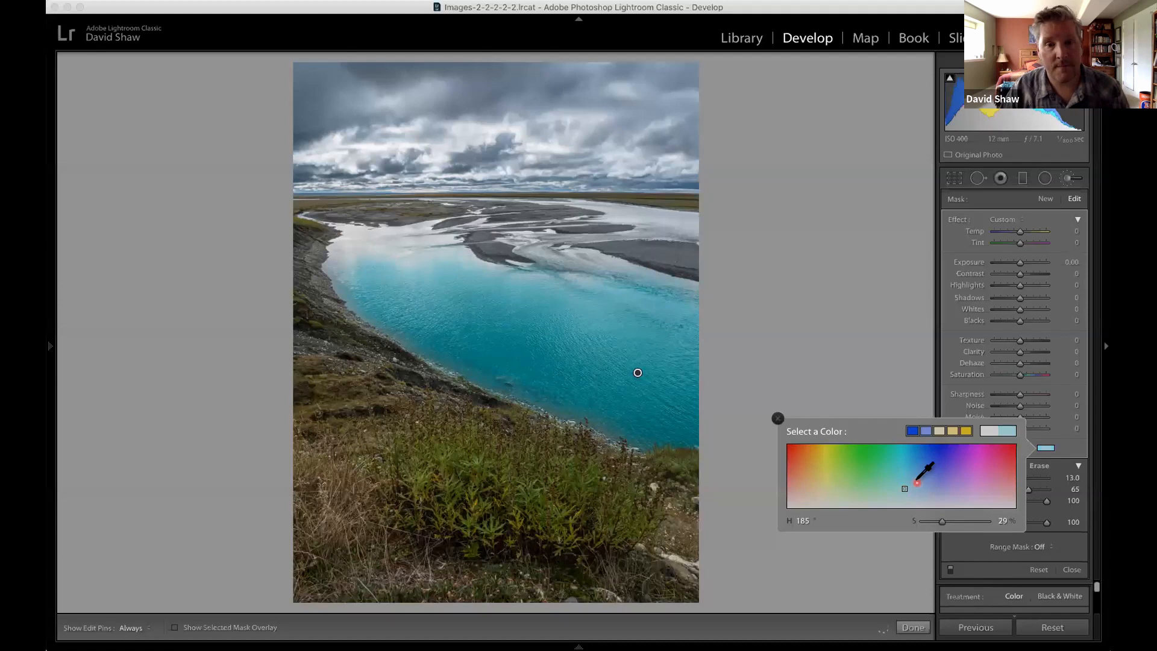
click(910, 487)
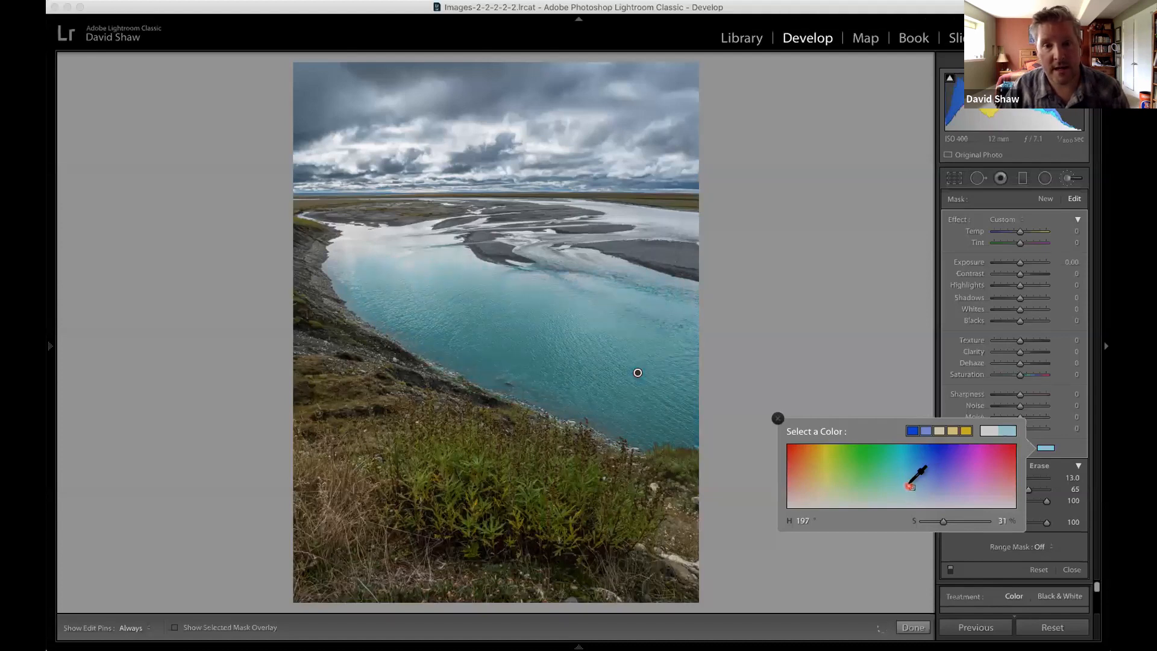
click(908, 484)
click(907, 483)
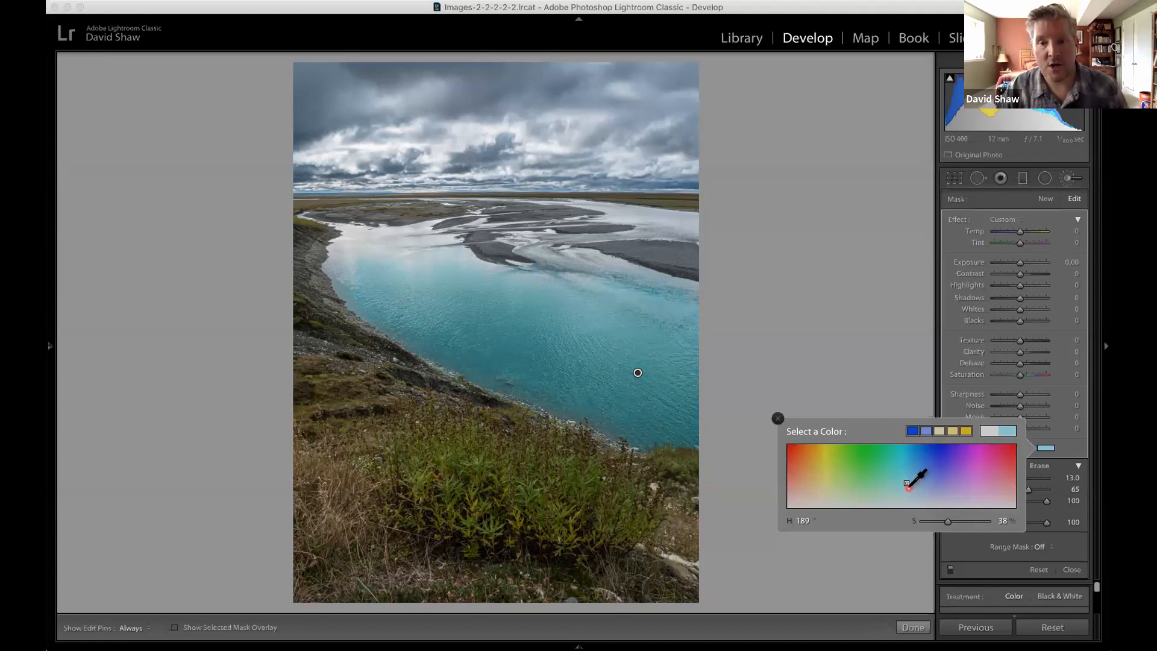
click(906, 489)
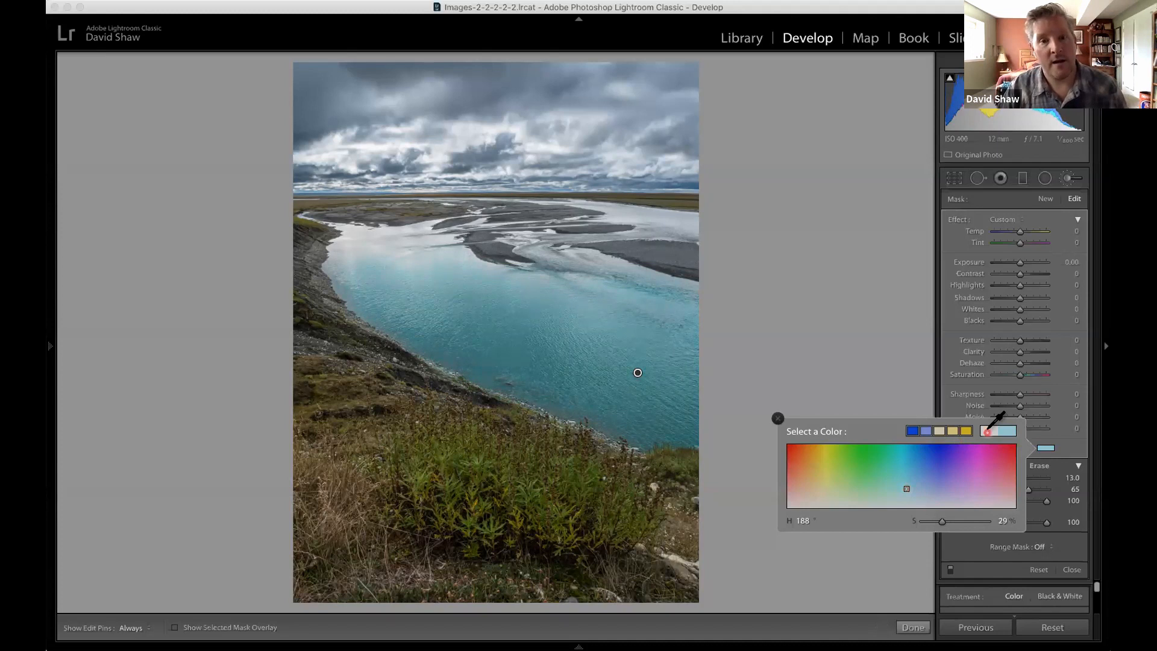
click(778, 420)
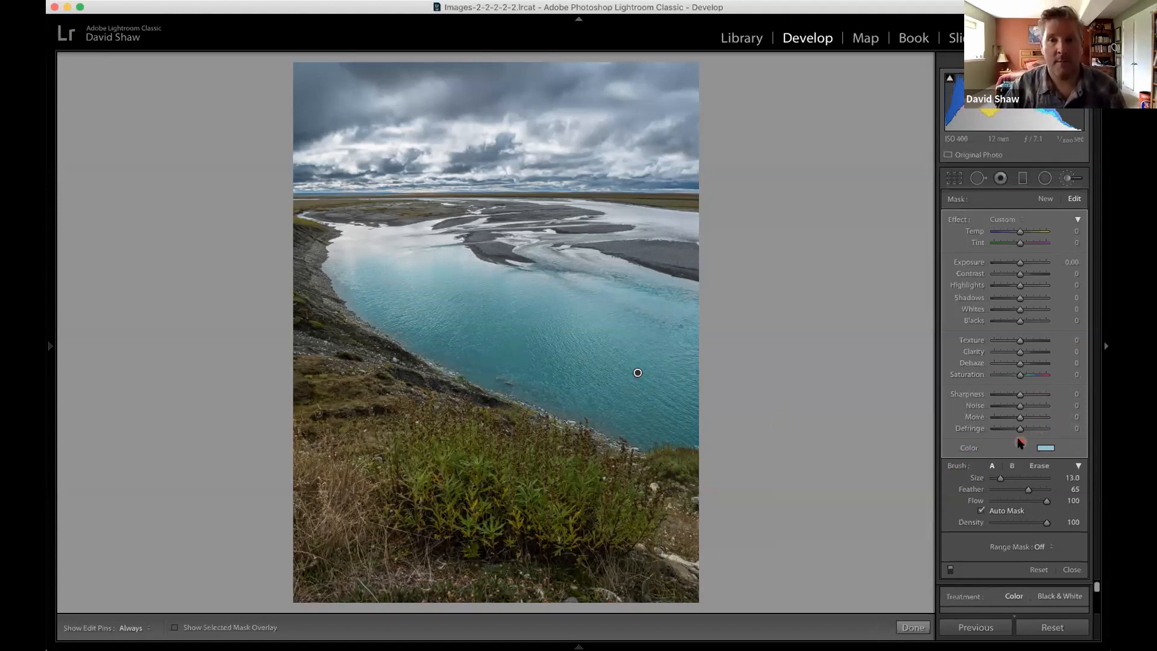
Start a new brush mask and check its color effect without choosing a color.
click(1044, 199)
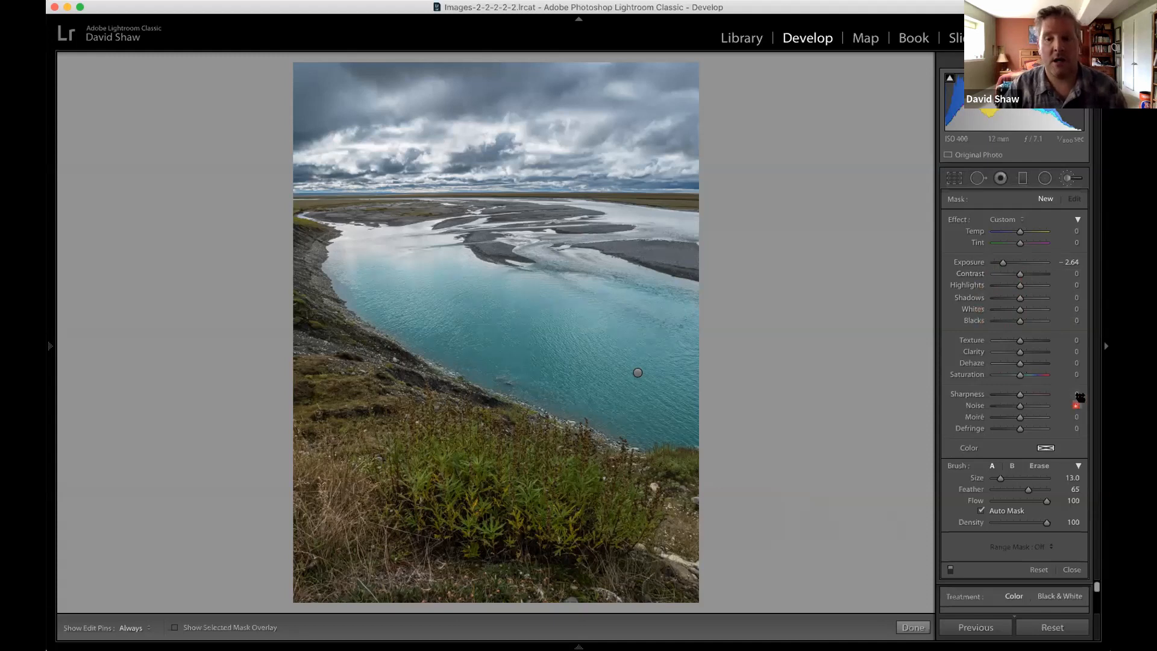
click(1044, 448)
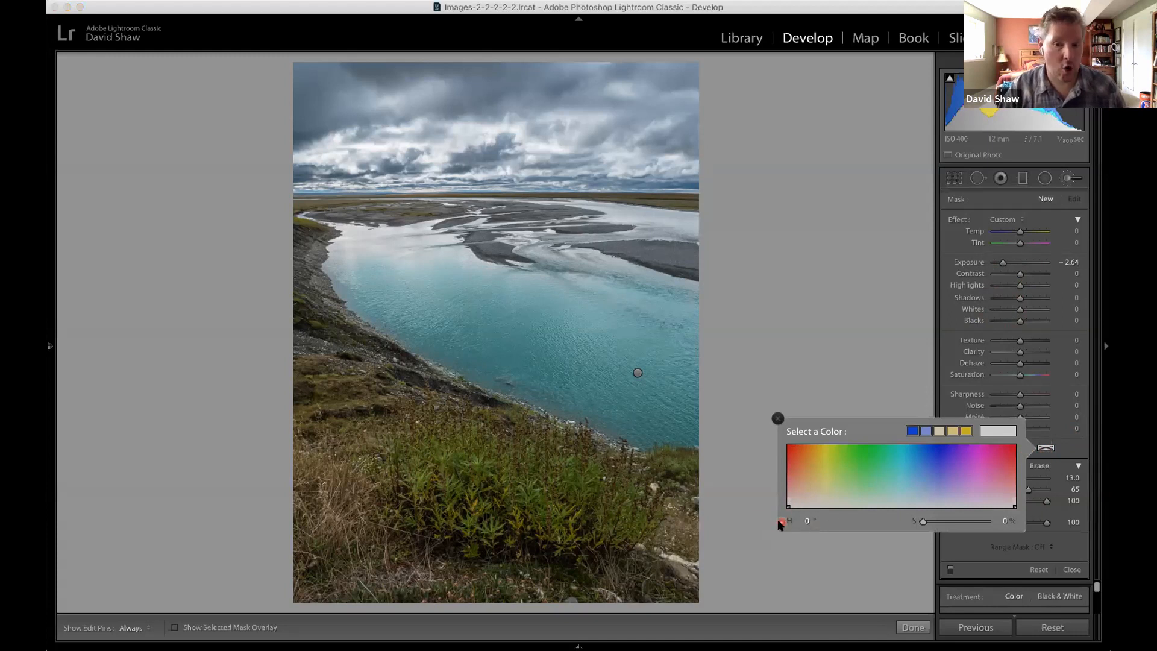
click(778, 418)
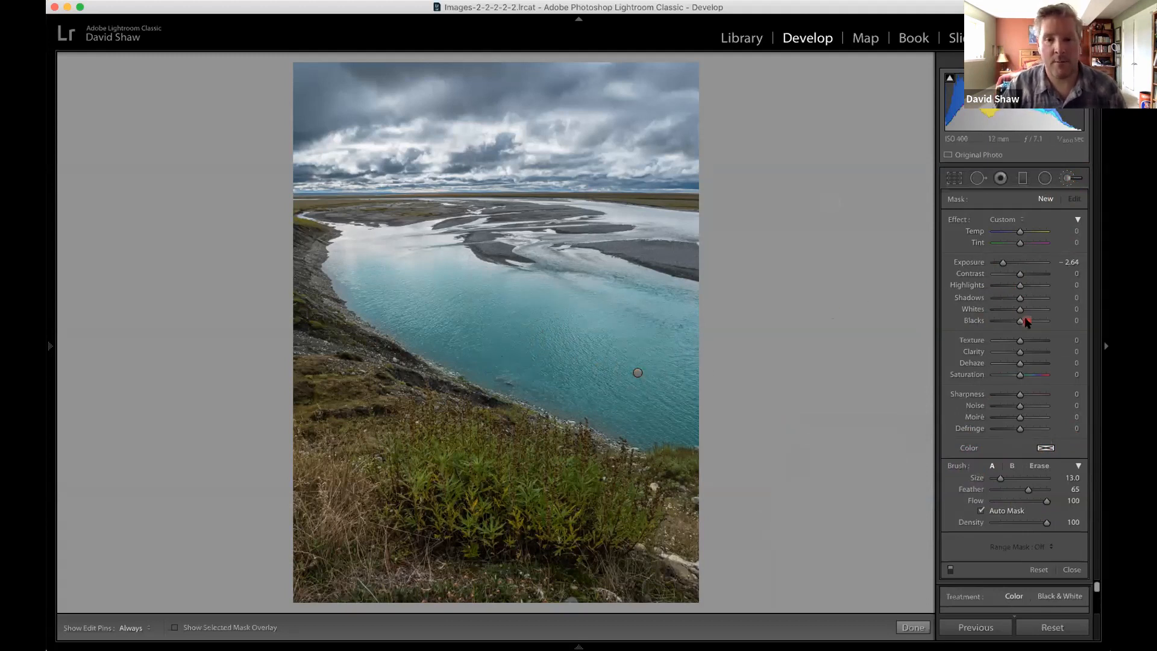
Close and reopen the Adjustment Brush, and reselect the river mask for editing.
click(1065, 178)
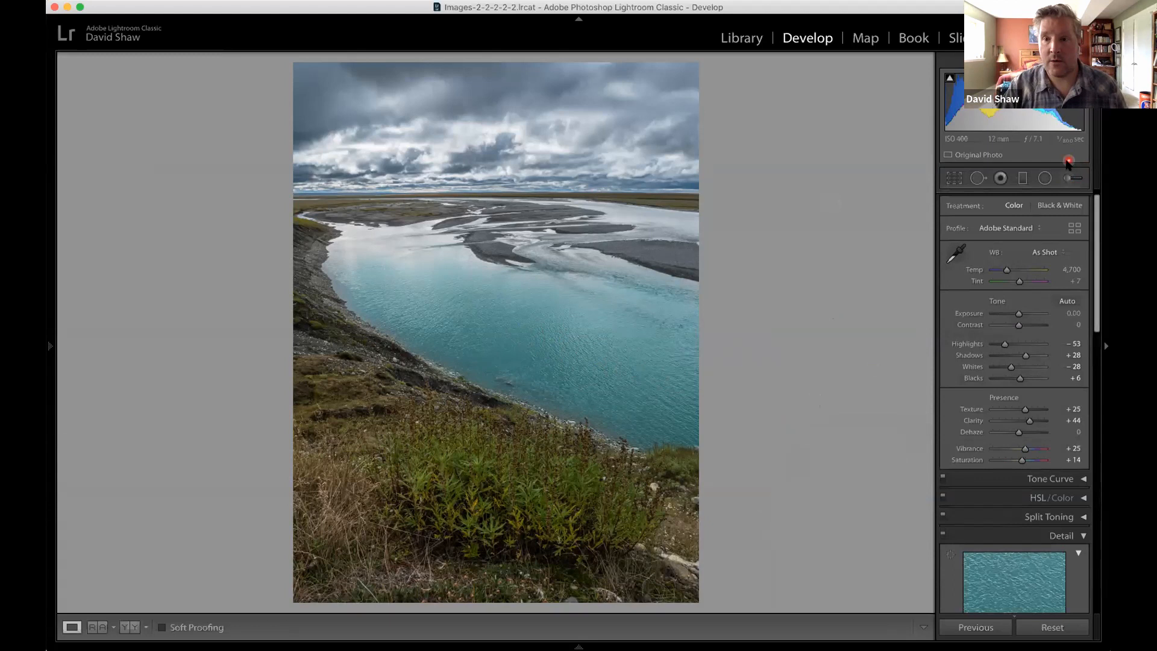
click(1069, 178)
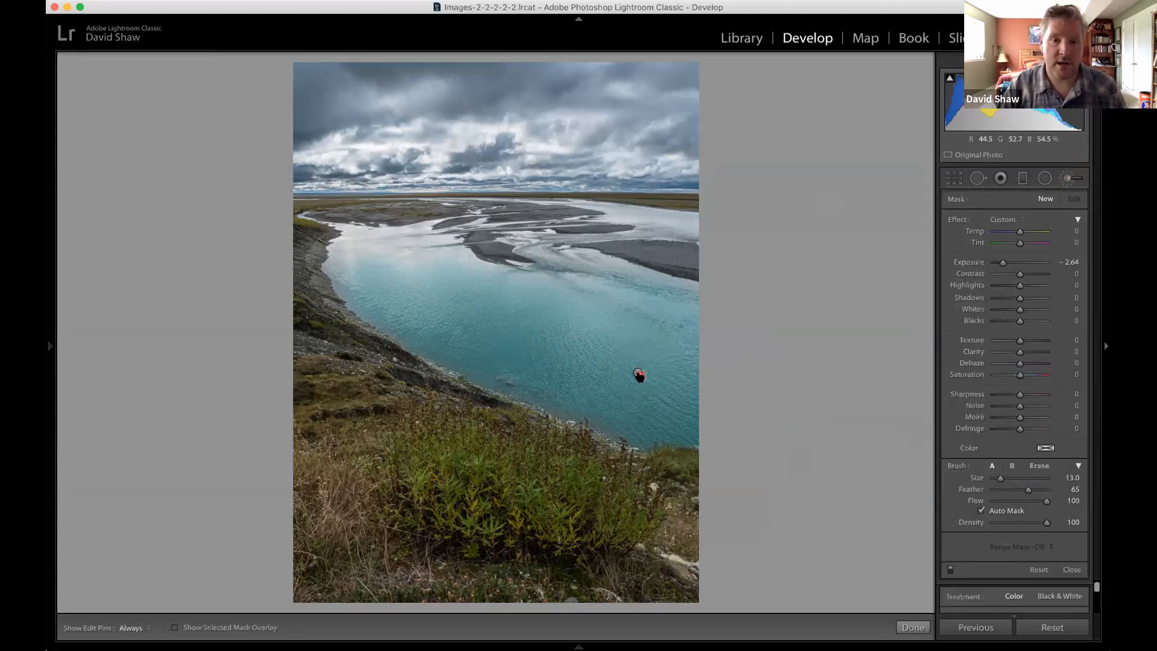
click(638, 373)
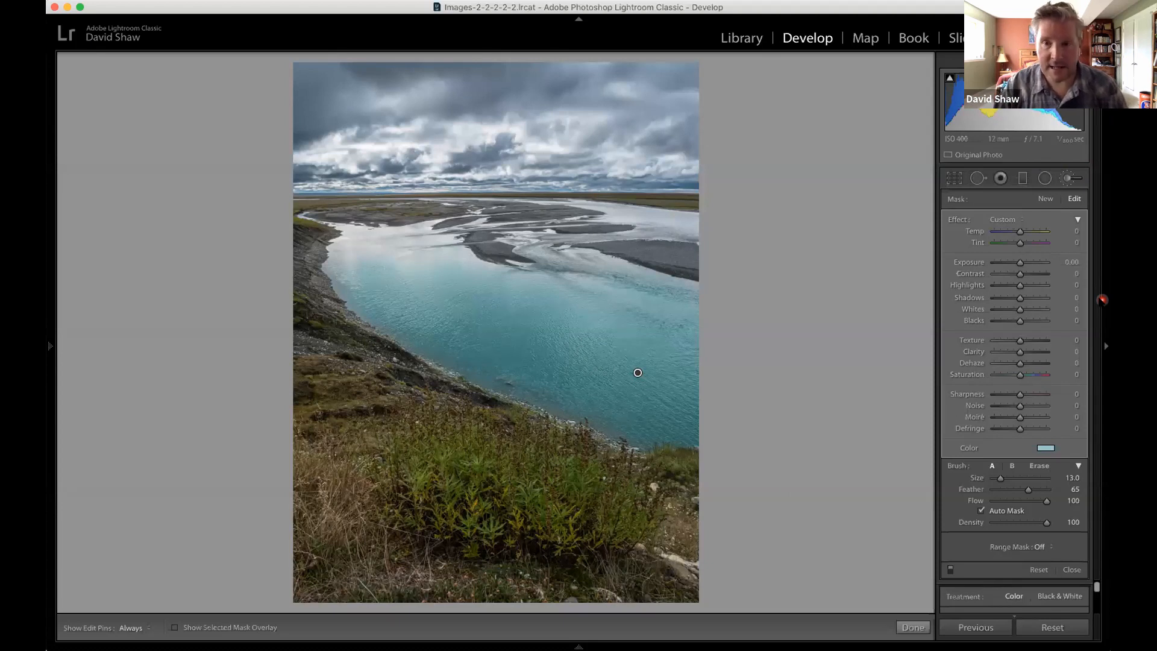
Paint a new mask over the green bush in the foreground with brush Size 20.0, turning off Auto Mask to fill it in.
click(1045, 199)
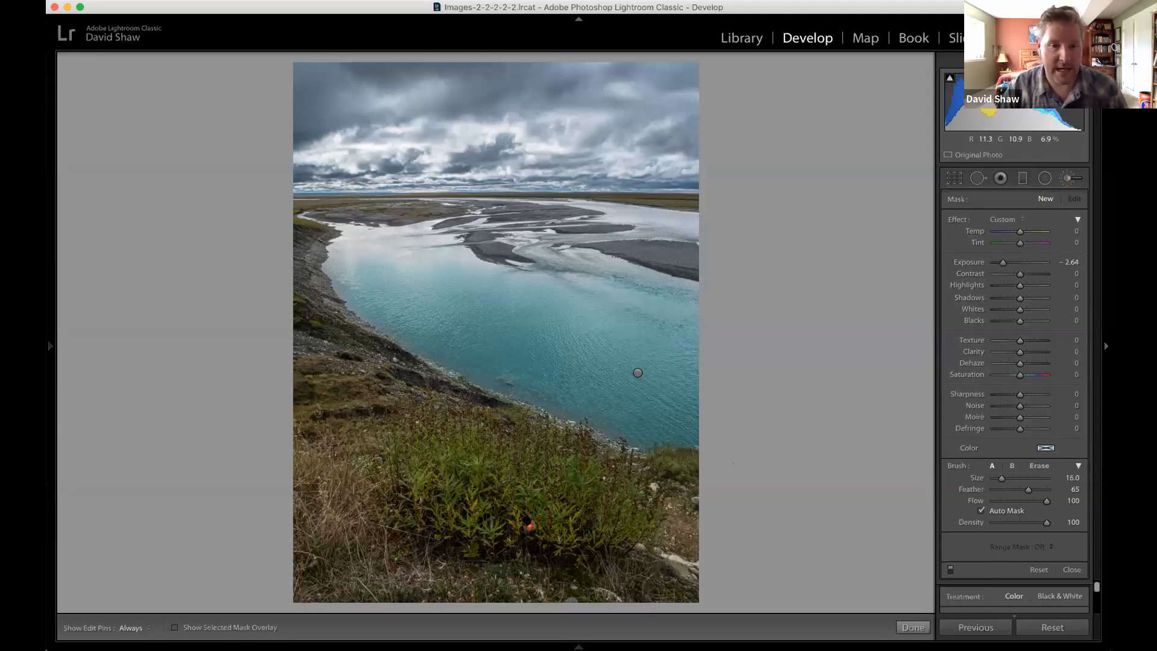
key(bracketright)
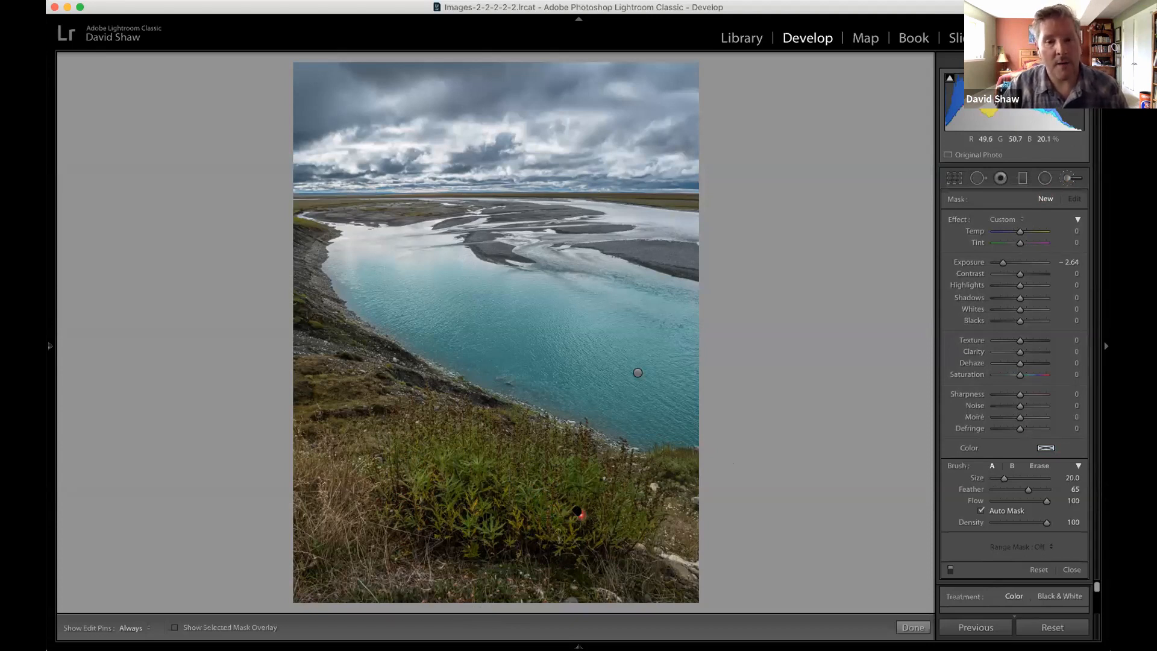
mouse_move(594, 516)
mouse_down()
mouse_move(453, 452)
mouse_move(458, 509)
mouse_move(608, 521)
mouse_move(497, 451)
mouse_move(487, 513)
mouse_move(546, 519)
mouse_up()
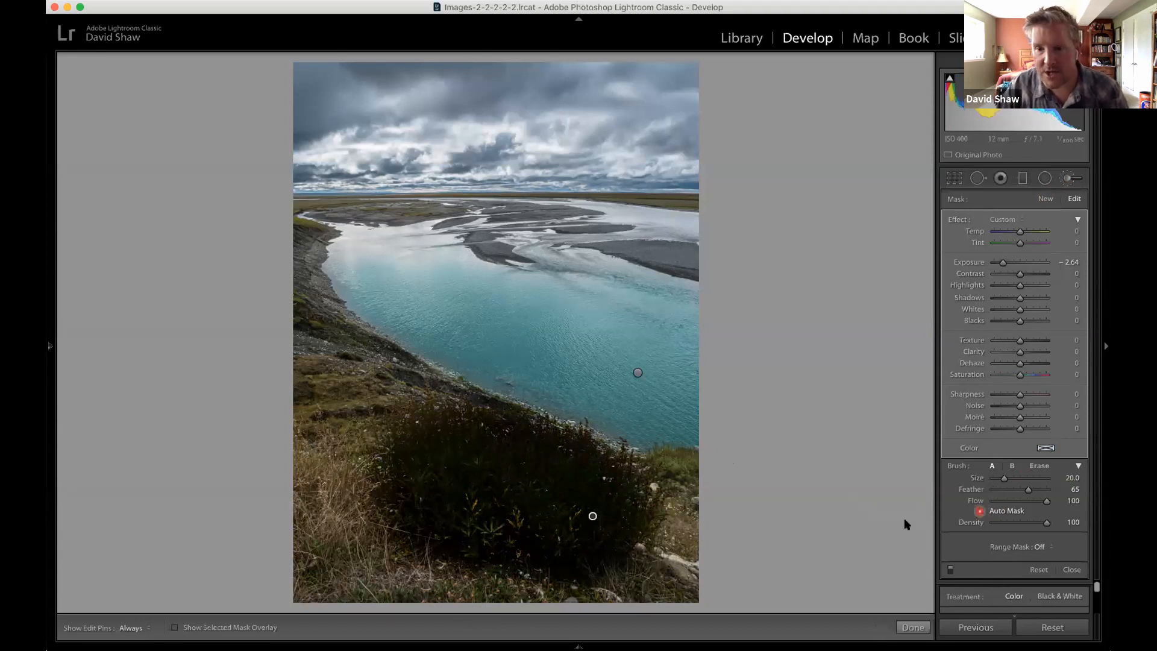
key(h)
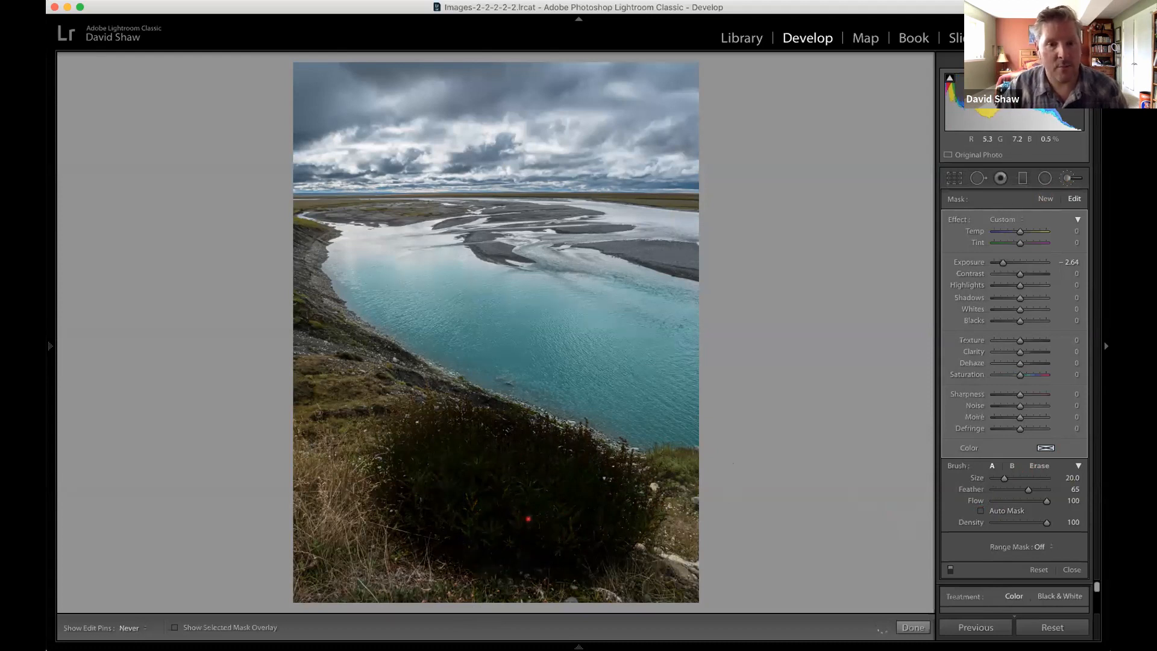
Set the bush mask's Exposure to 0.35, Texture to 14 and Clarity to 7, with the edit pins shown.
key(h)
double_click(1000, 264)
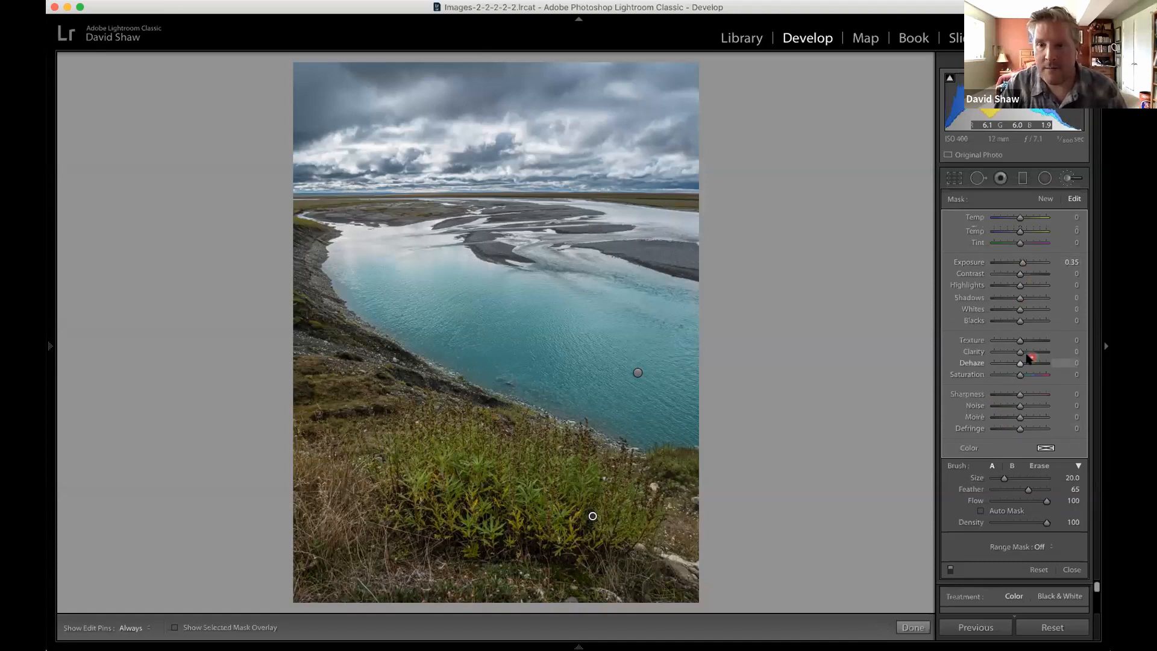
drag(1023, 355, 1026, 341)
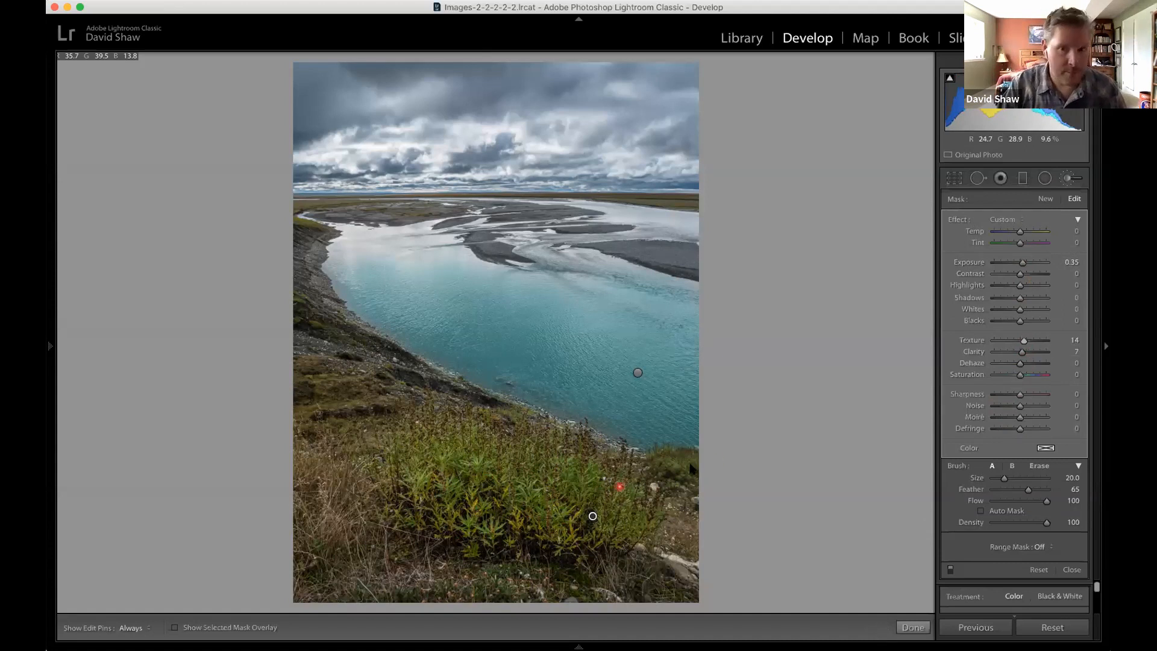
Close the Adjustment Brush and collapse the Detail, Transform and Lens Corrections settings, keeping Effects expanded.
click(1070, 178)
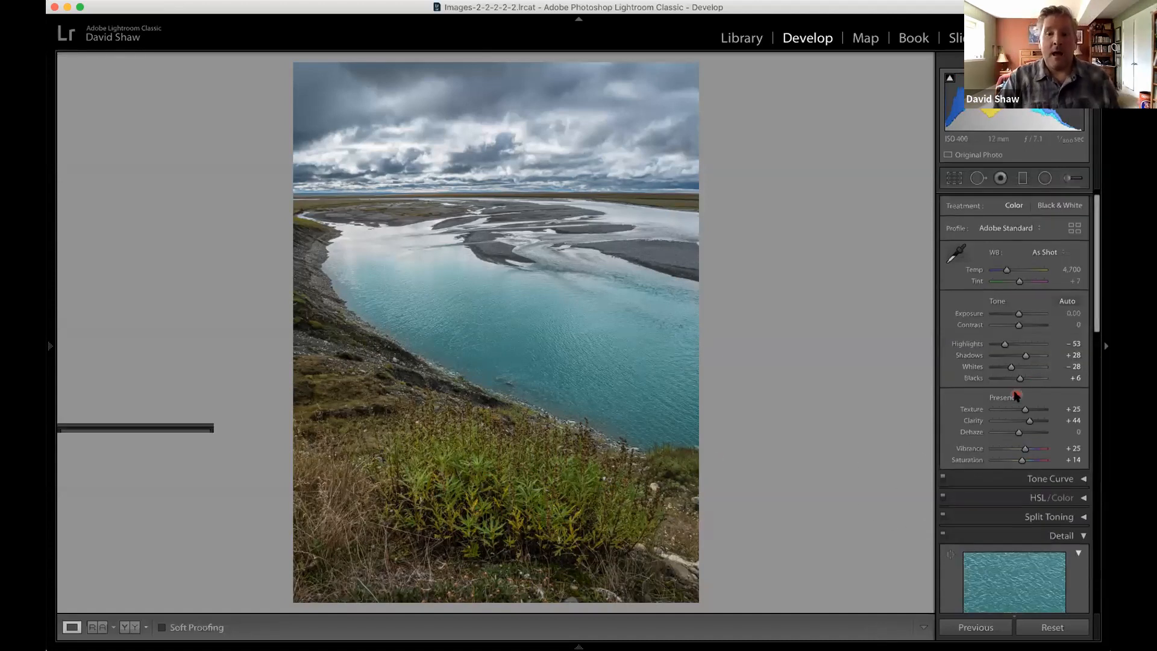
scroll(1018, 395, down, 2)
scroll(1018, 394, down, 8)
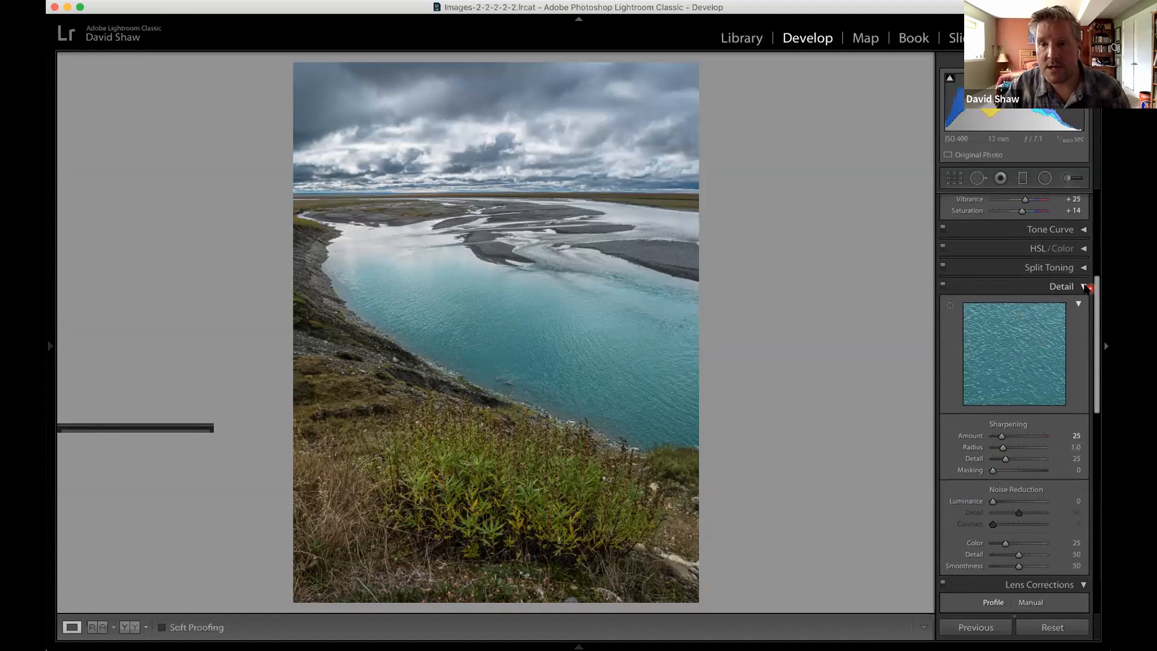
click(1084, 287)
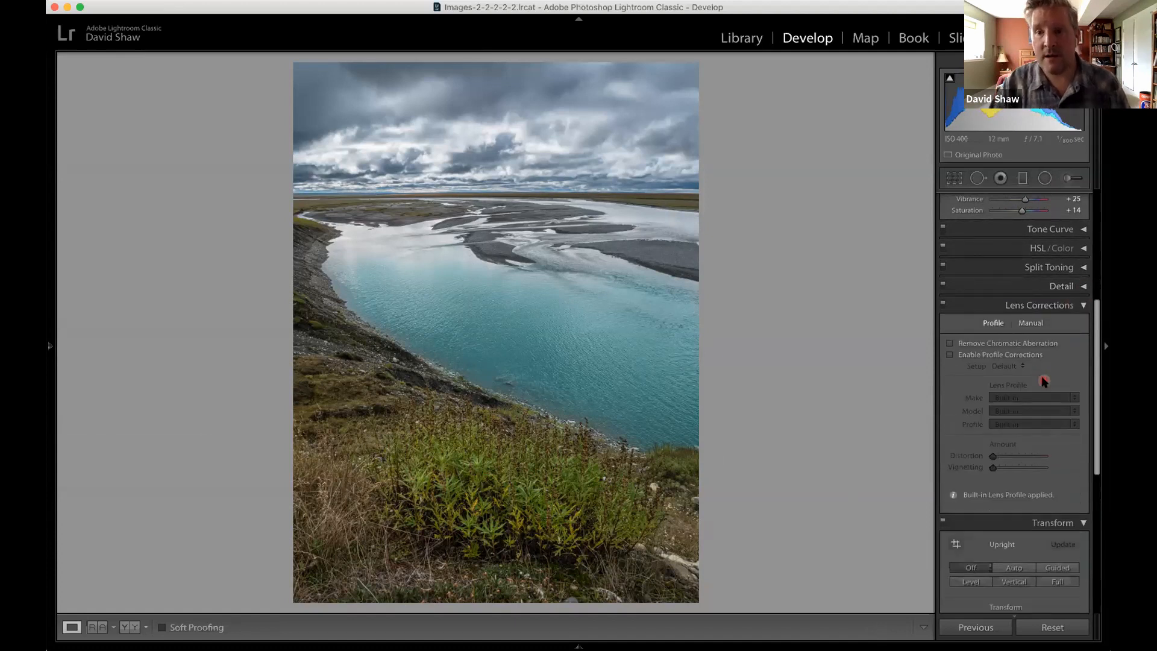
scroll(1045, 384, down, 10)
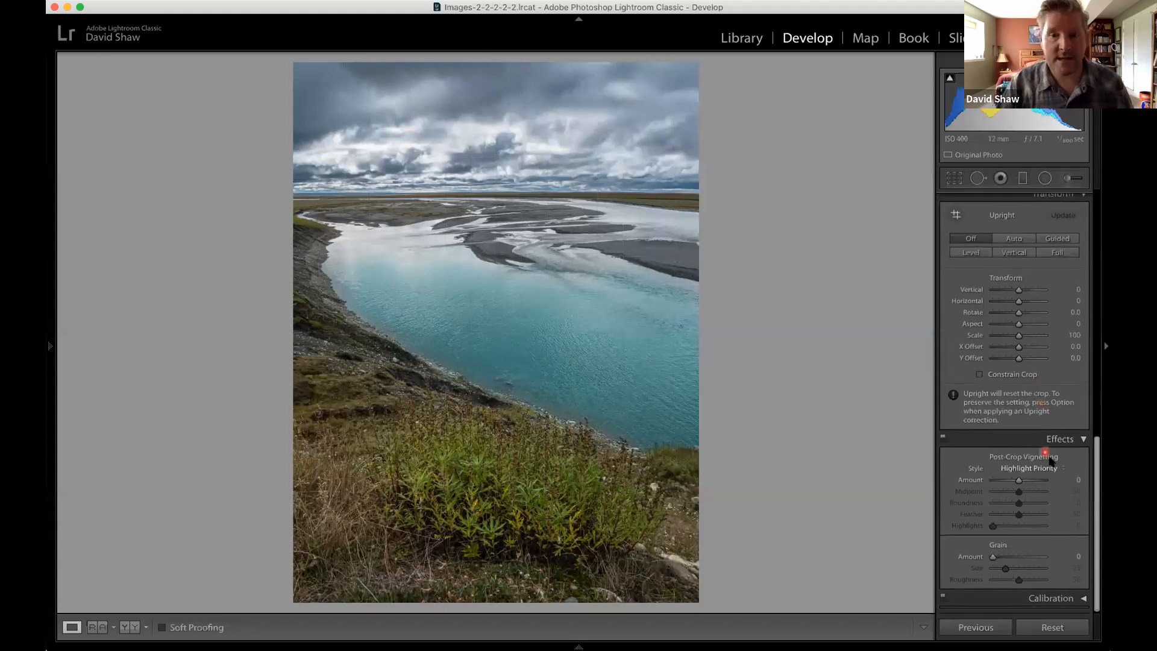
scroll(1036, 284, up, 2)
click(1085, 228)
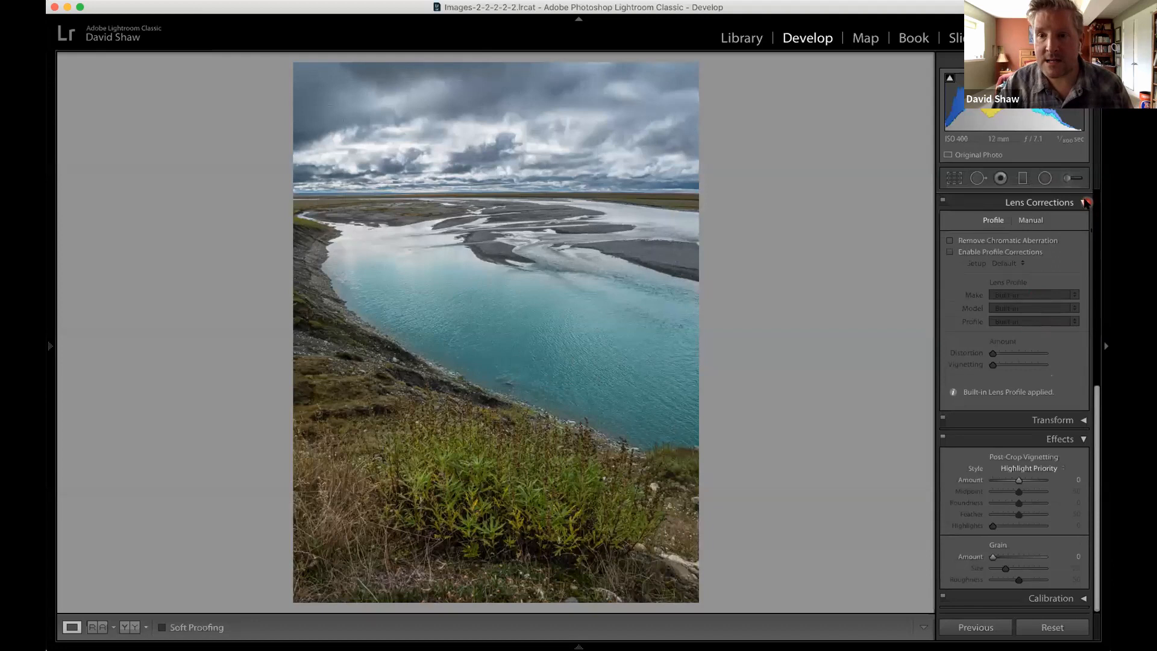
click(1084, 203)
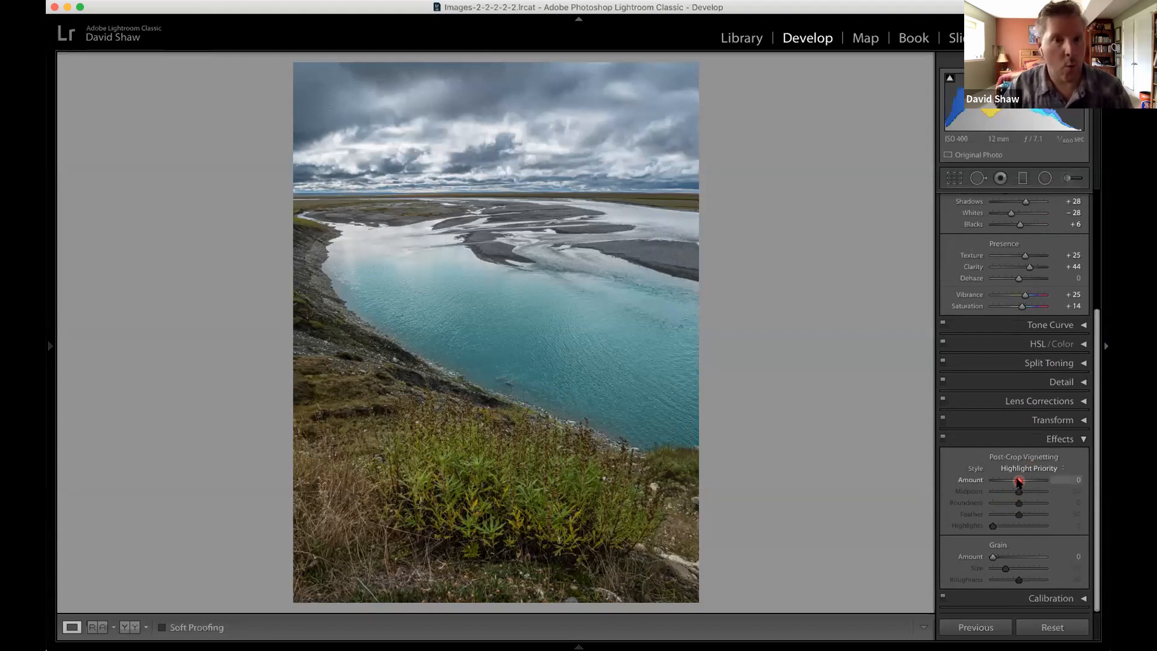
Try a post-crop vignetting Amount of +29, settle on -14 for darker edges, and compare the photo side by side before and after.
drag(1019, 481, 1026, 481)
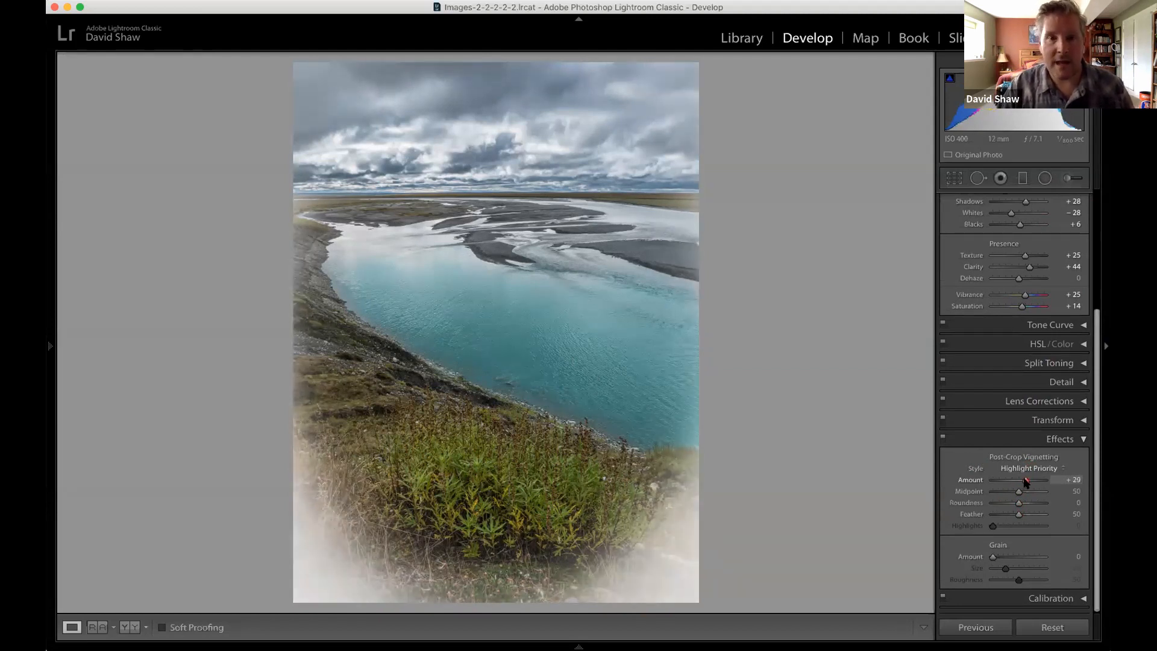
click(1017, 482)
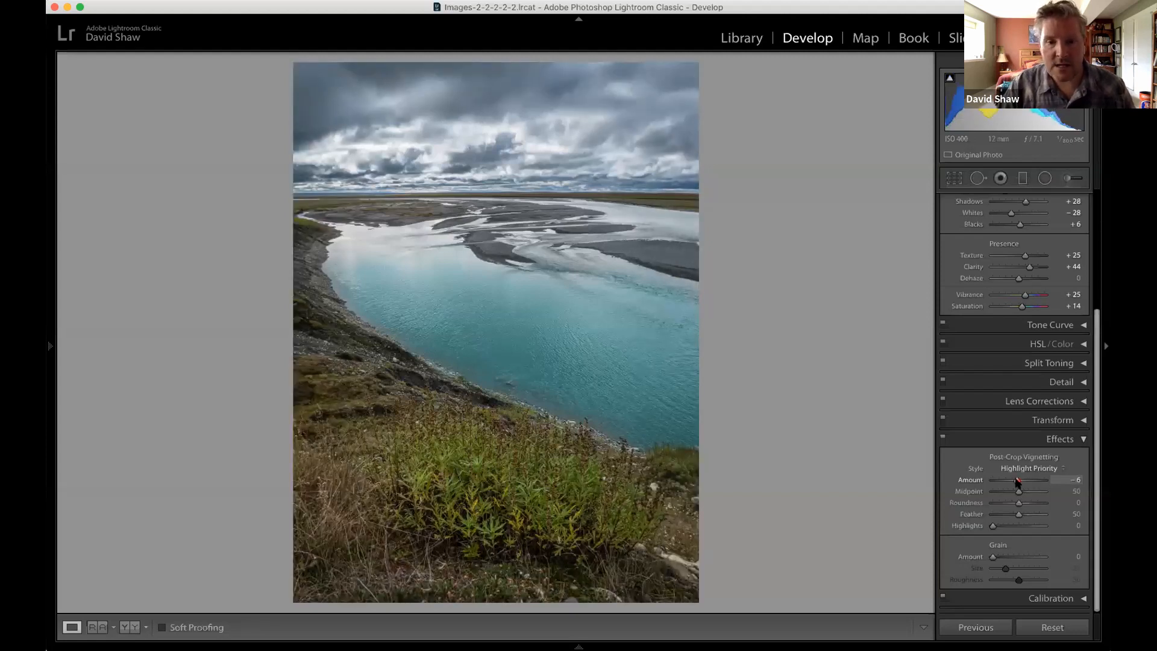
mouse_move(1016, 481)
mouse_down()
mouse_move(983, 488)
mouse_move(1013, 481)
mouse_up()
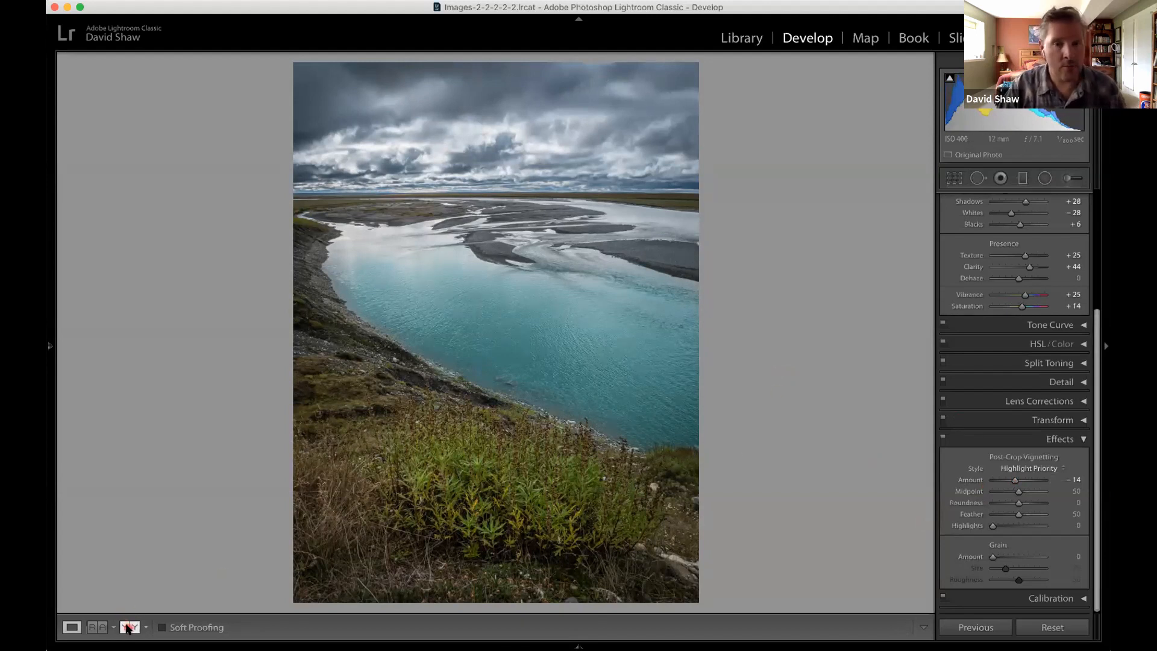
key(y)
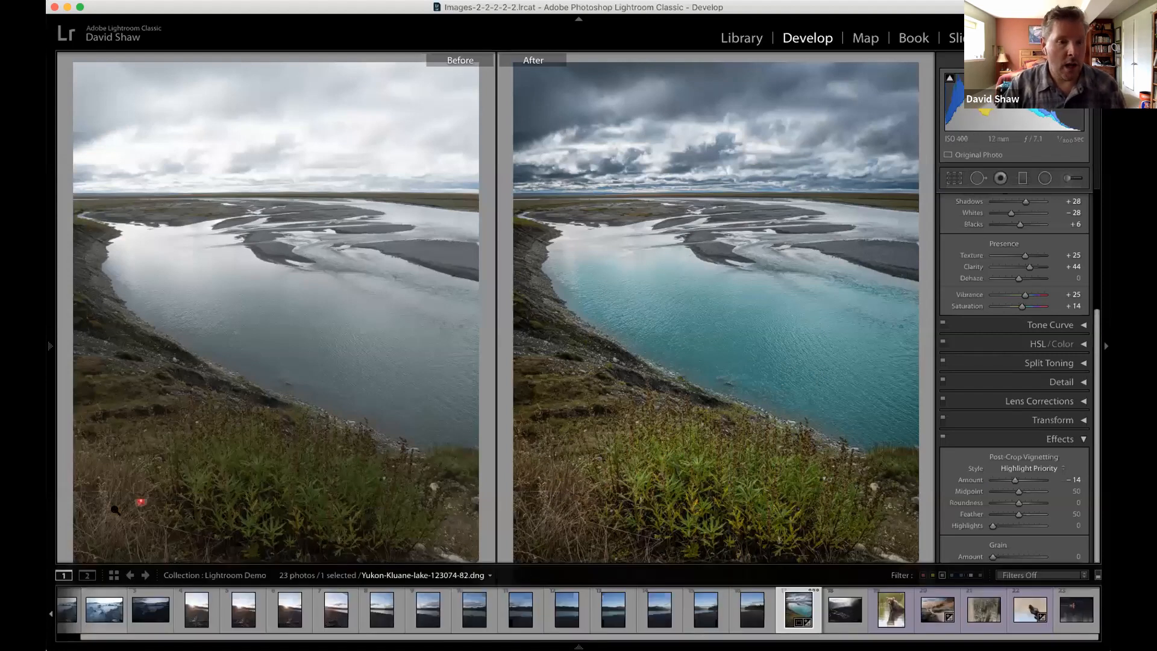
click(71, 627)
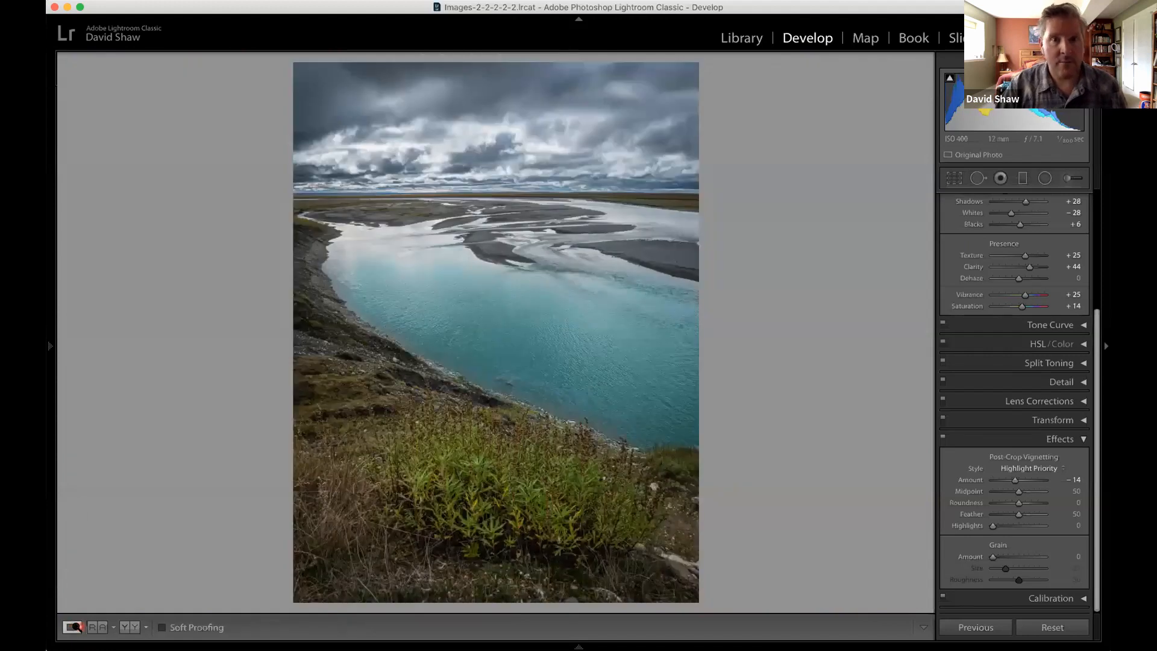
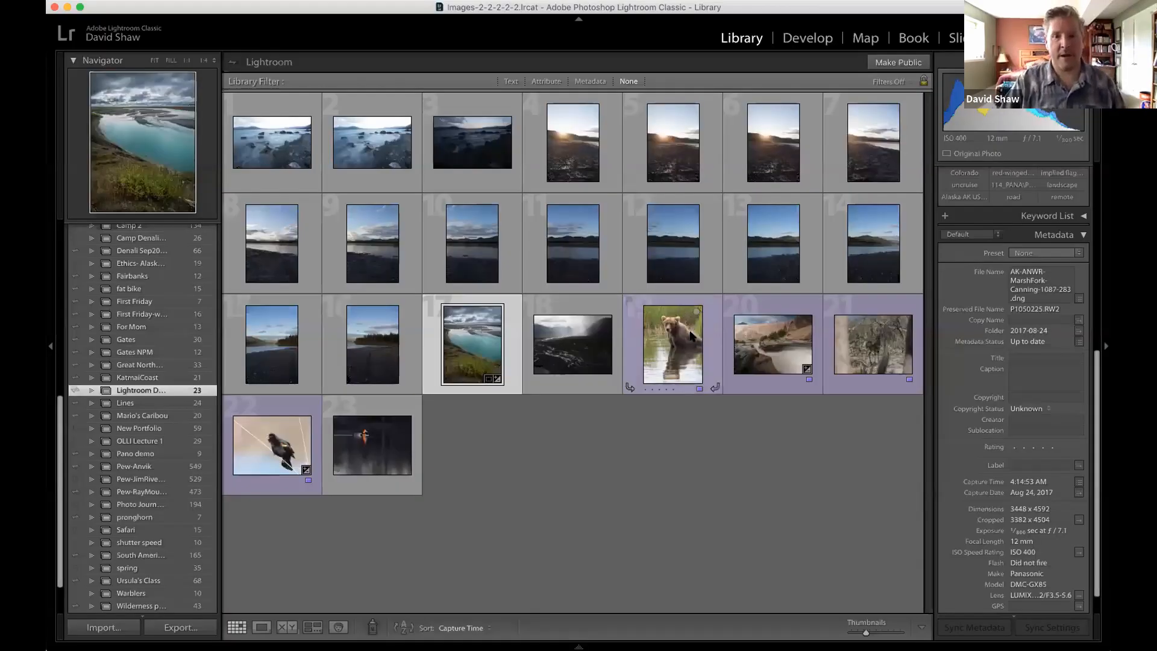
Open the photo of the bear sitting in water in the Develop module and show its Basic settings.
click(692, 335)
click(813, 38)
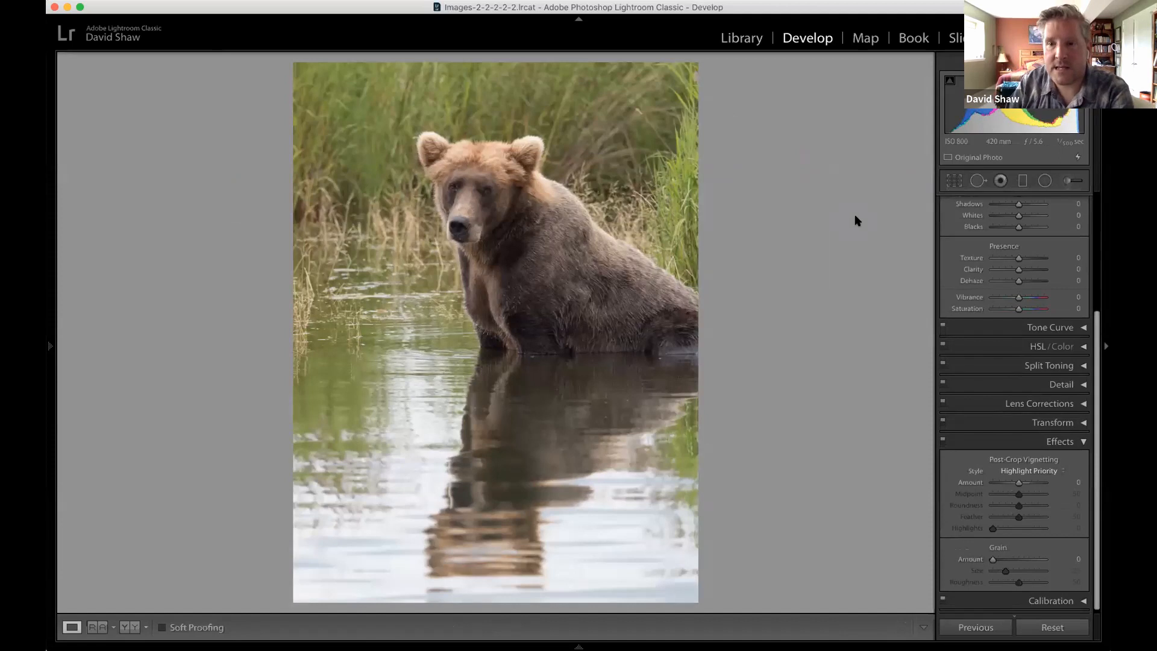
scroll(972, 355, up, 2)
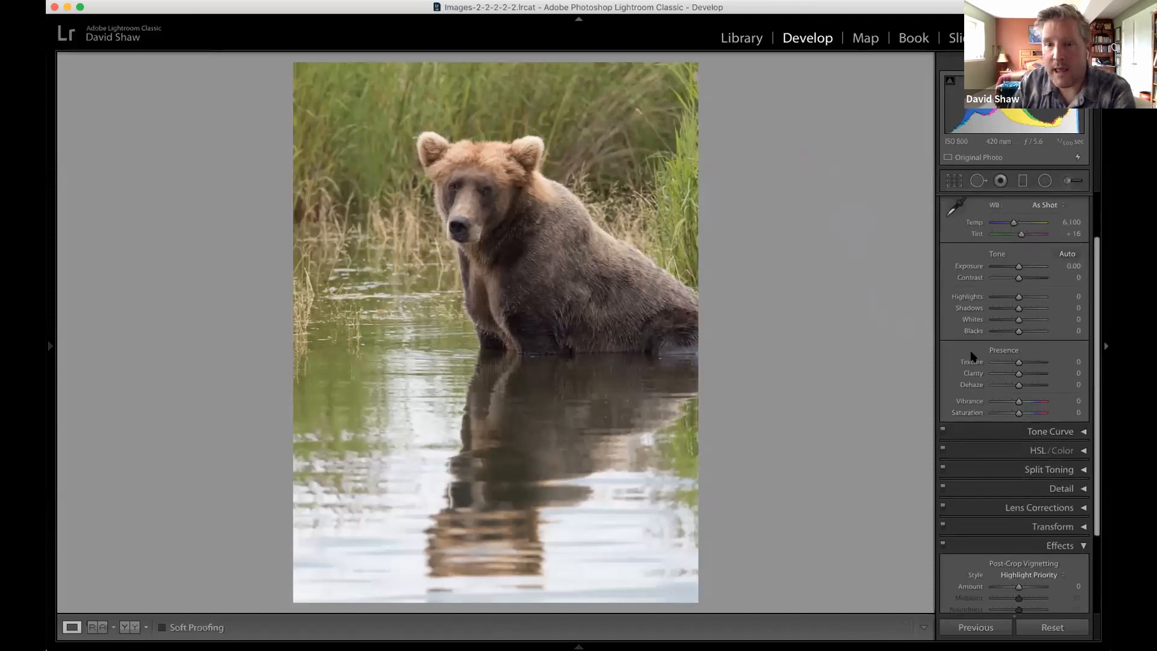
scroll(971, 356, up, 5)
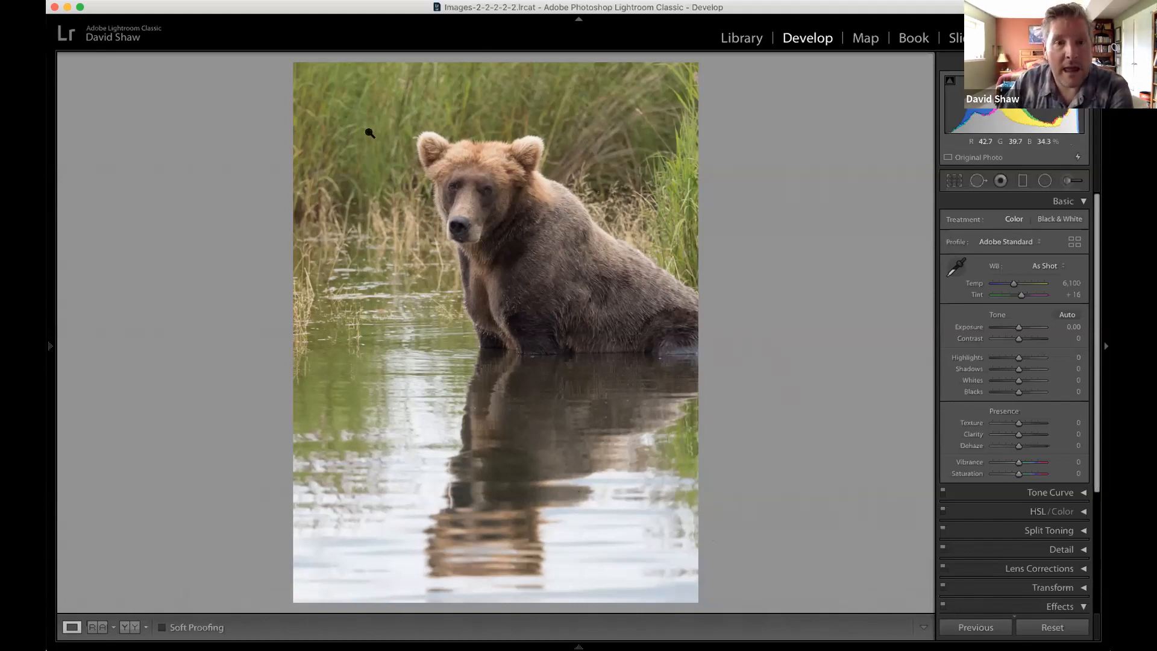
Zoom in to examine the bear's face and body fur, and return to the full photo.
click(456, 188)
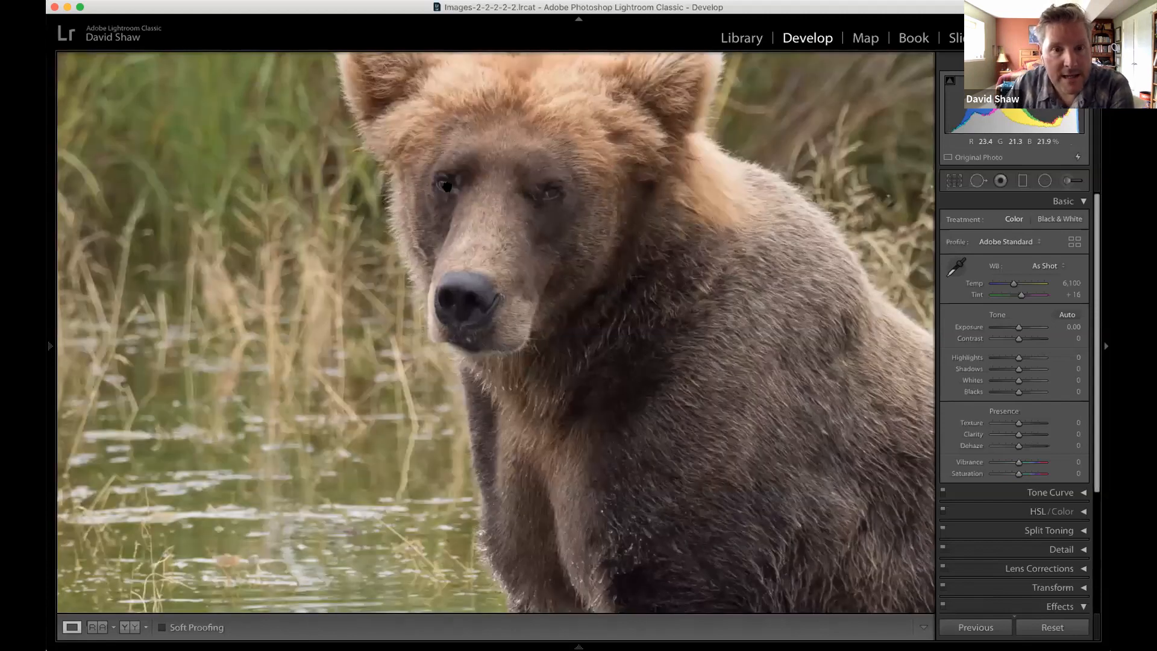
click(494, 211)
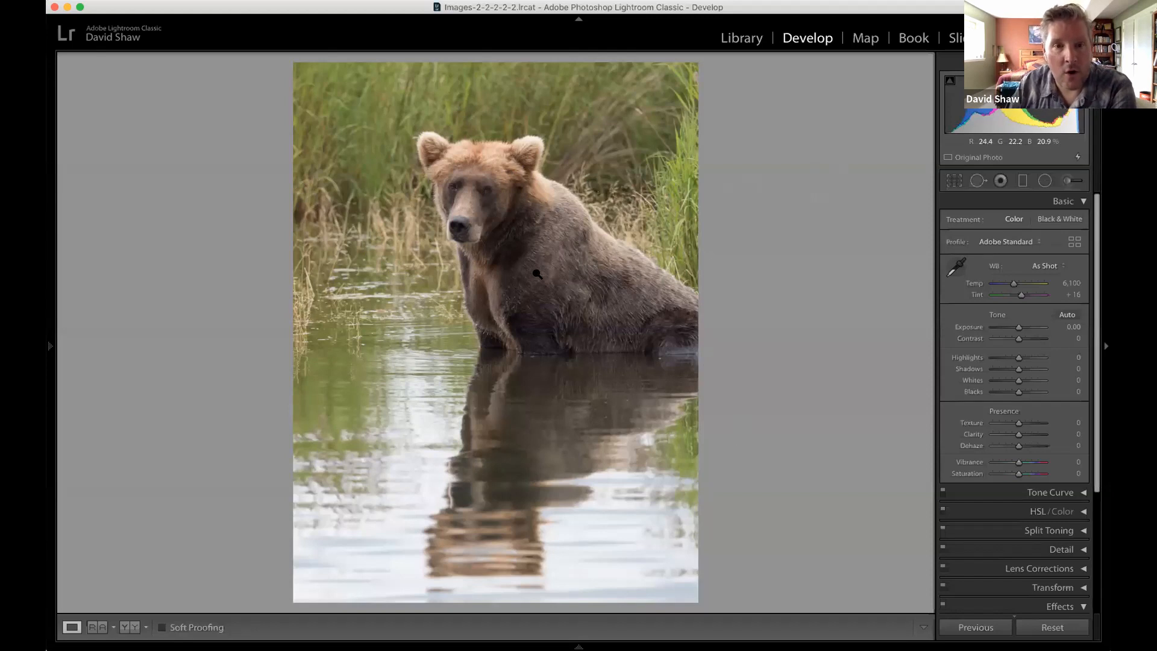
click(476, 190)
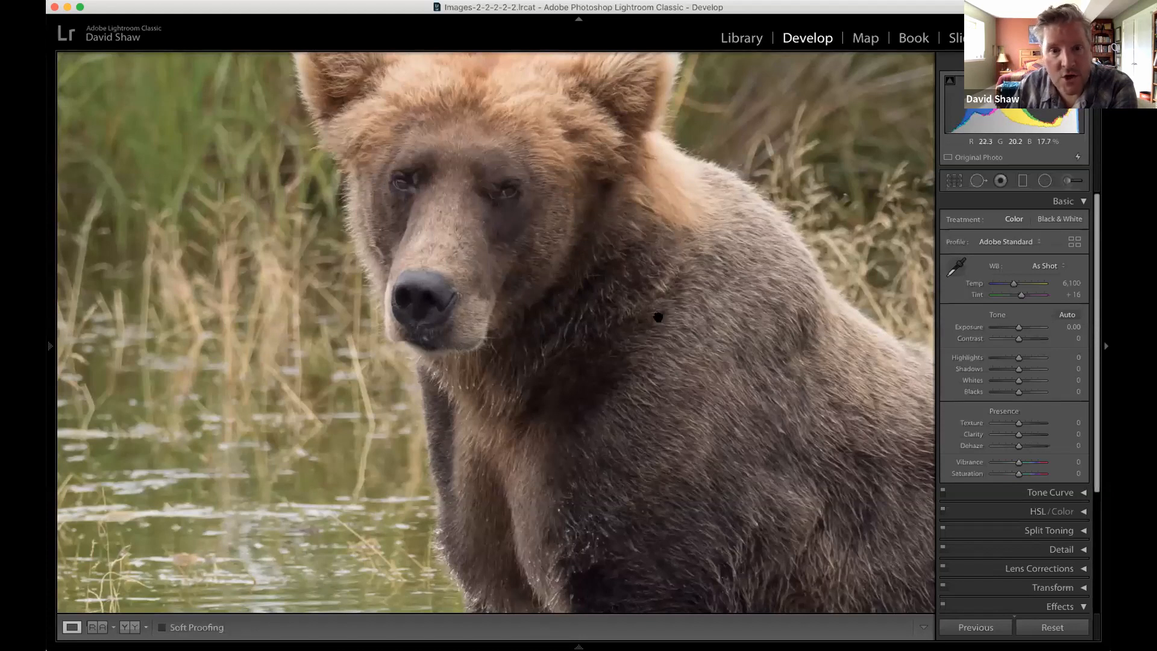
drag(491, 204, 337, 91)
drag(629, 387, 479, 290)
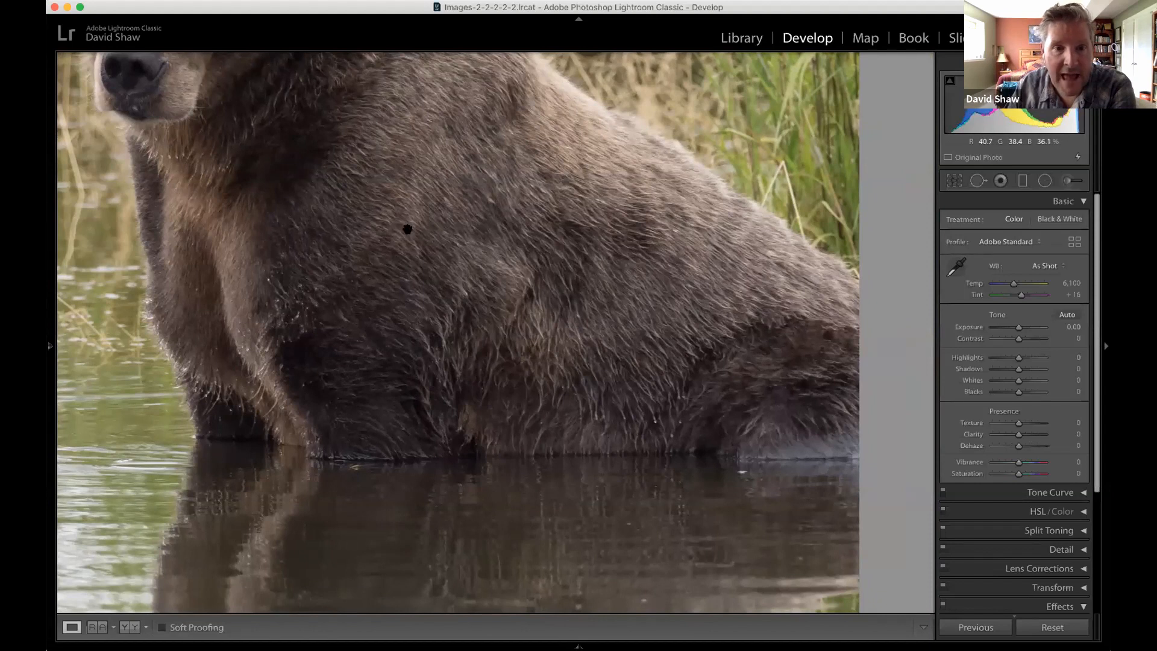
drag(367, 187, 464, 281)
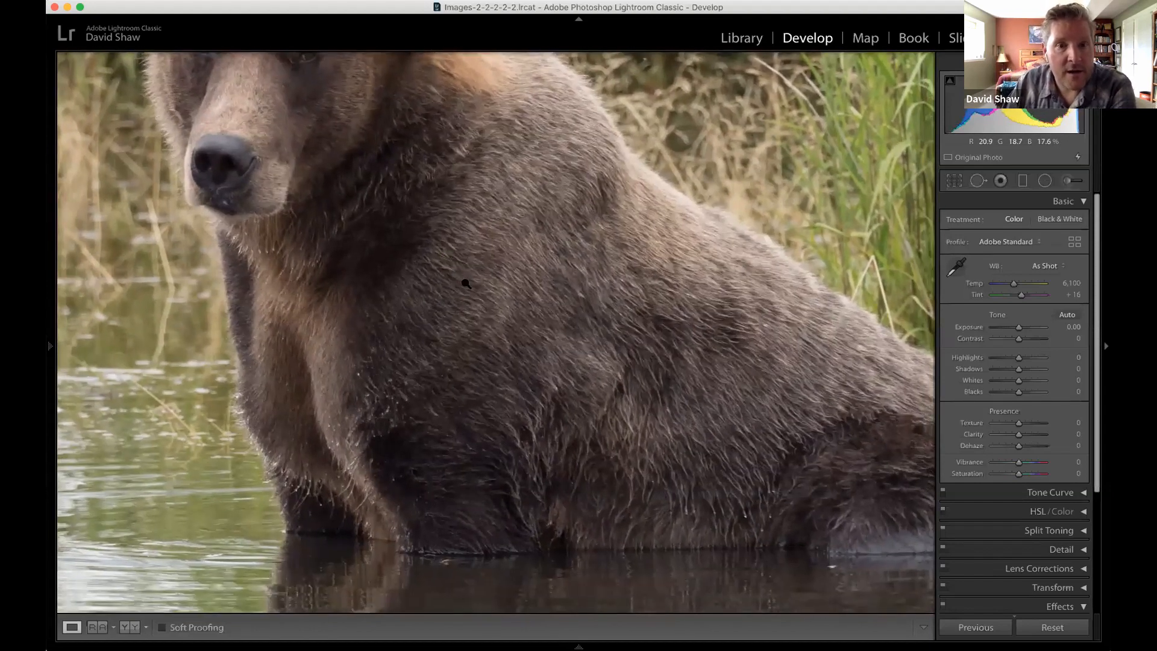
click(466, 283)
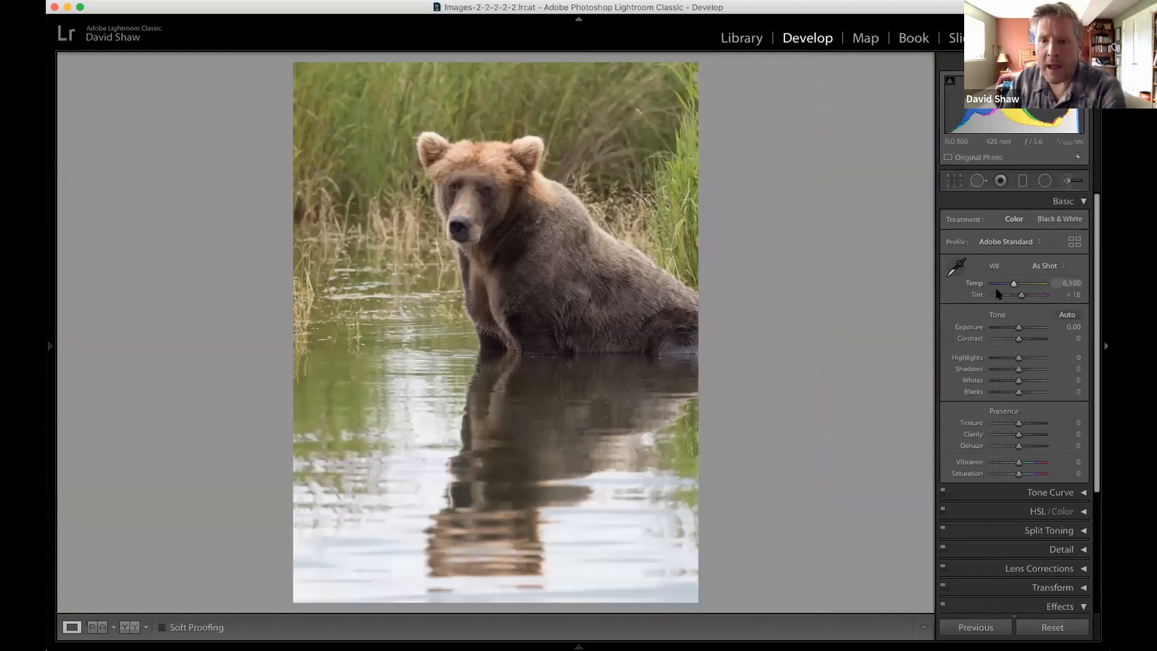
Set the bear photo's Highlights to -85 and Shadows to +60.
scroll(1043, 351, down, 1)
scroll(1013, 355, up, 1)
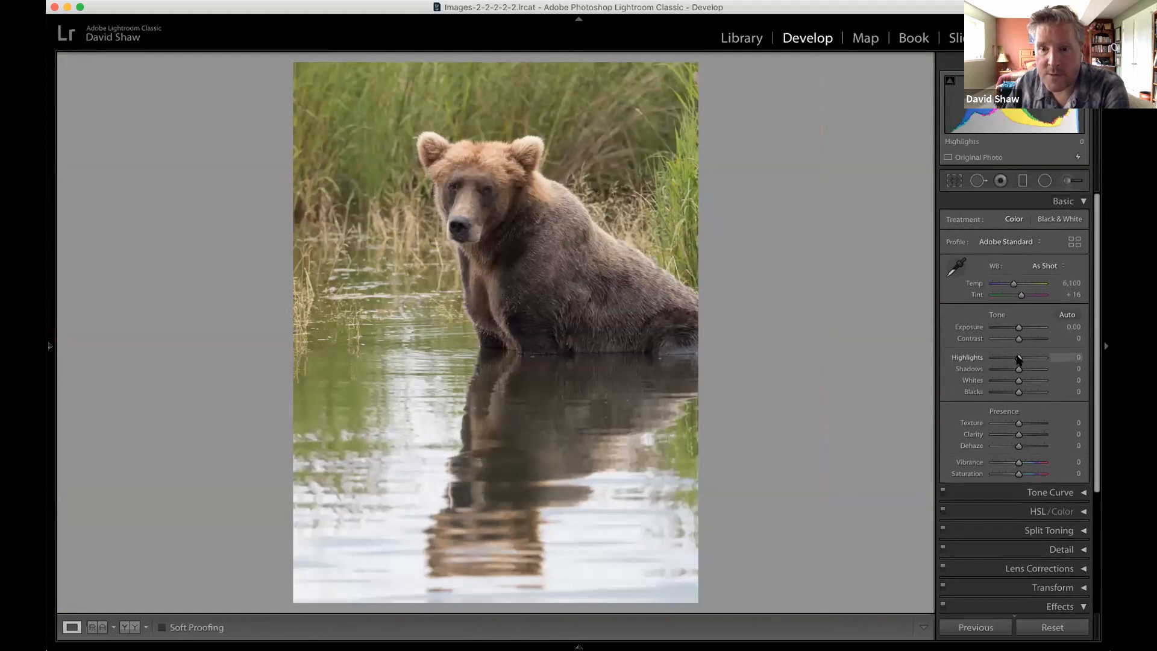
mouse_move(1013, 361)
mouse_down()
mouse_move(989, 361)
mouse_move(999, 361)
mouse_up()
click(1013, 358)
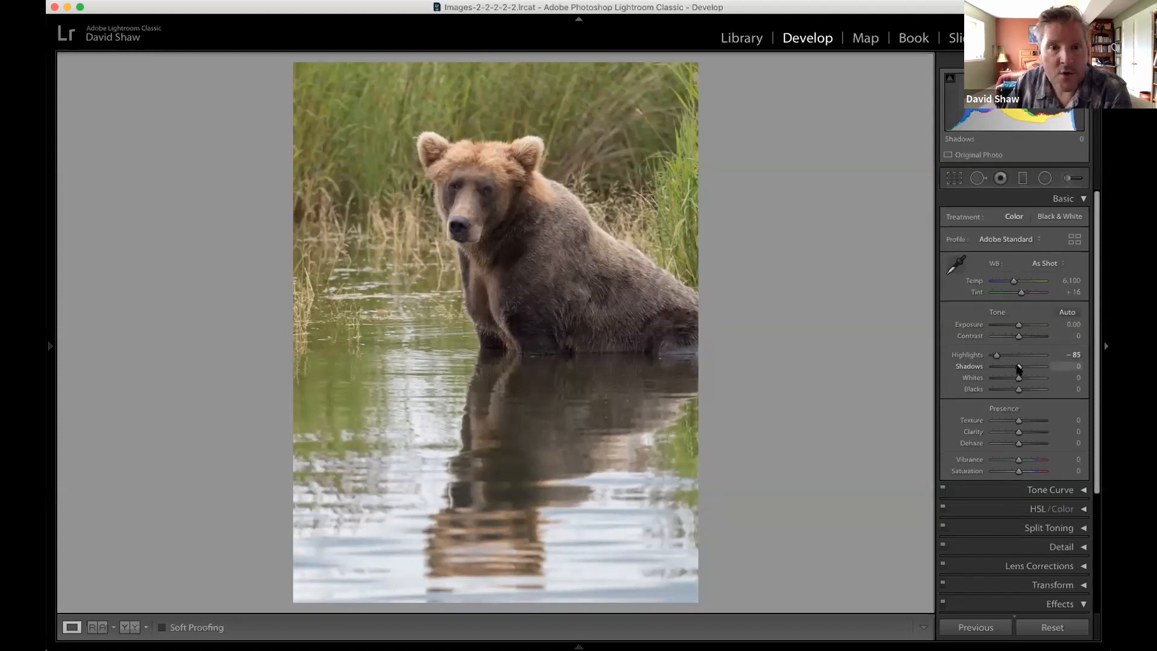
mouse_move(1021, 366)
mouse_down()
mouse_move(1065, 369)
mouse_move(1021, 371)
mouse_move(1047, 372)
mouse_move(1034, 371)
mouse_up()
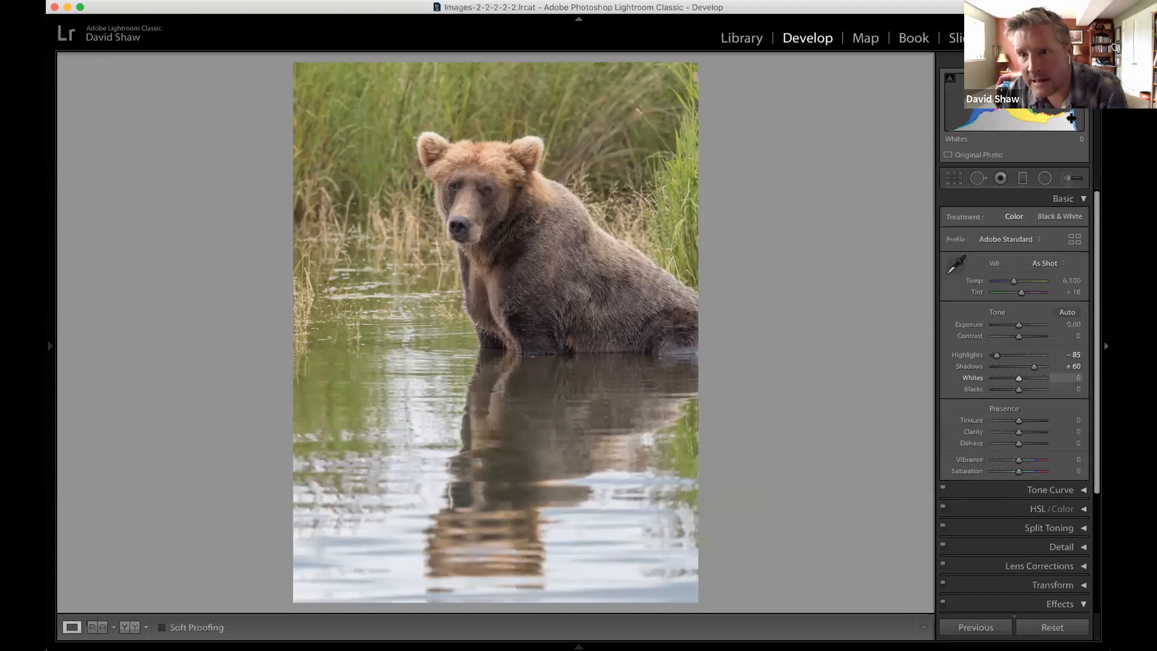
Try lowering Whites, return it to 0, and set Blacks to -7.
scroll(1028, 431, down, 1)
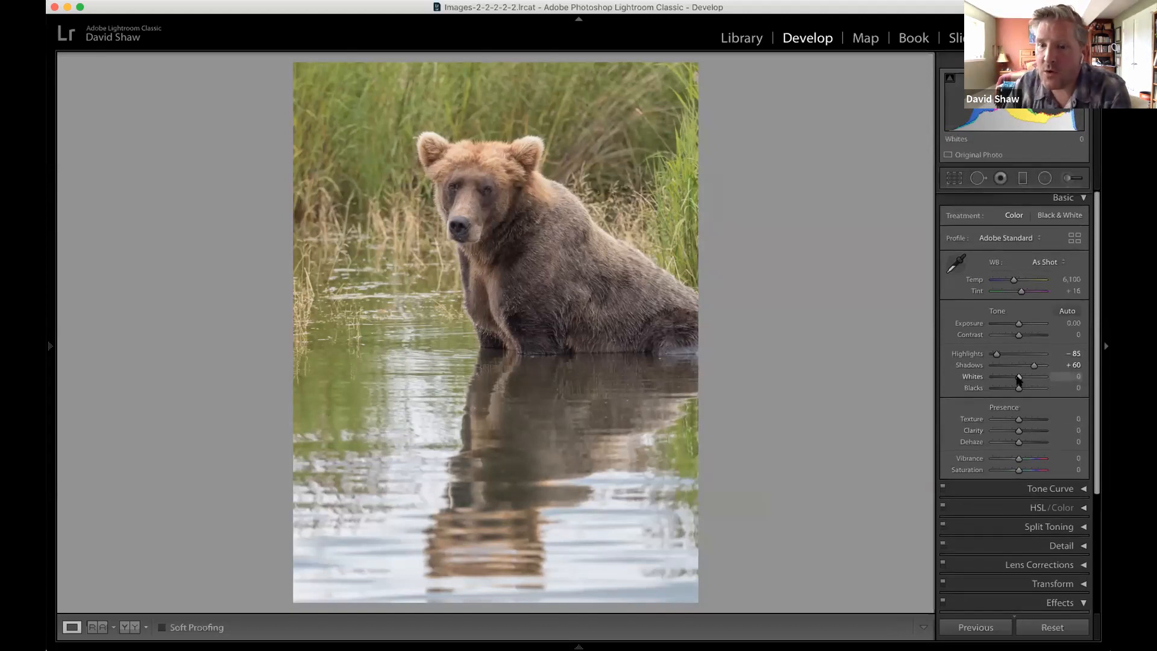
drag(1018, 378, 1011, 380)
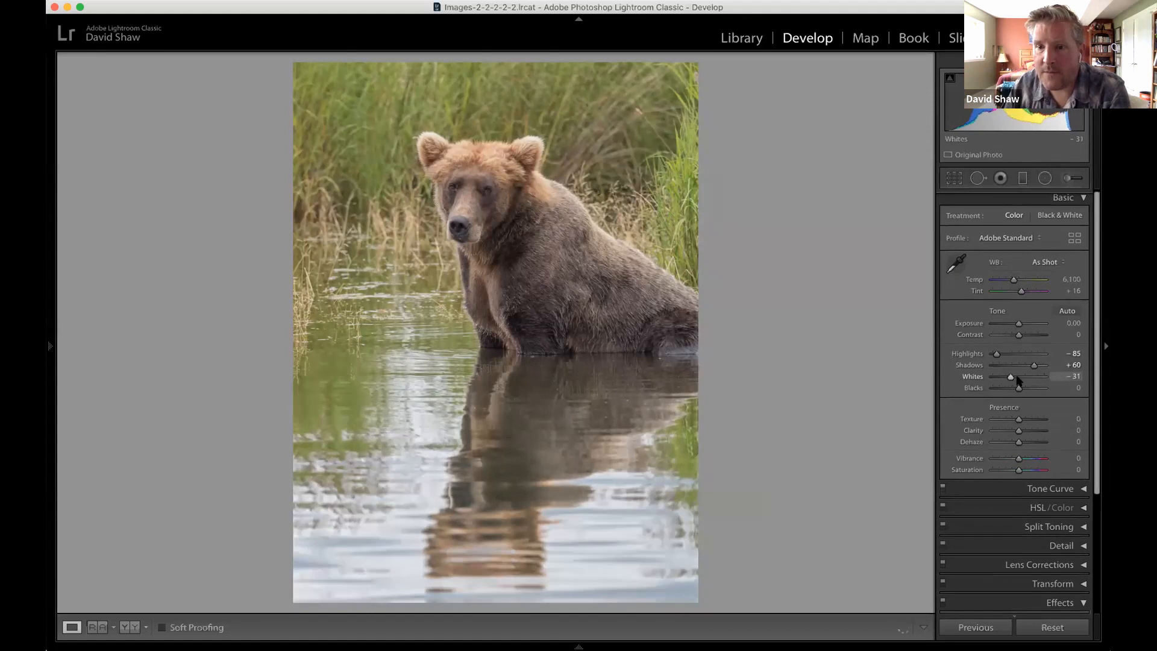
drag(1011, 378, 1010, 379)
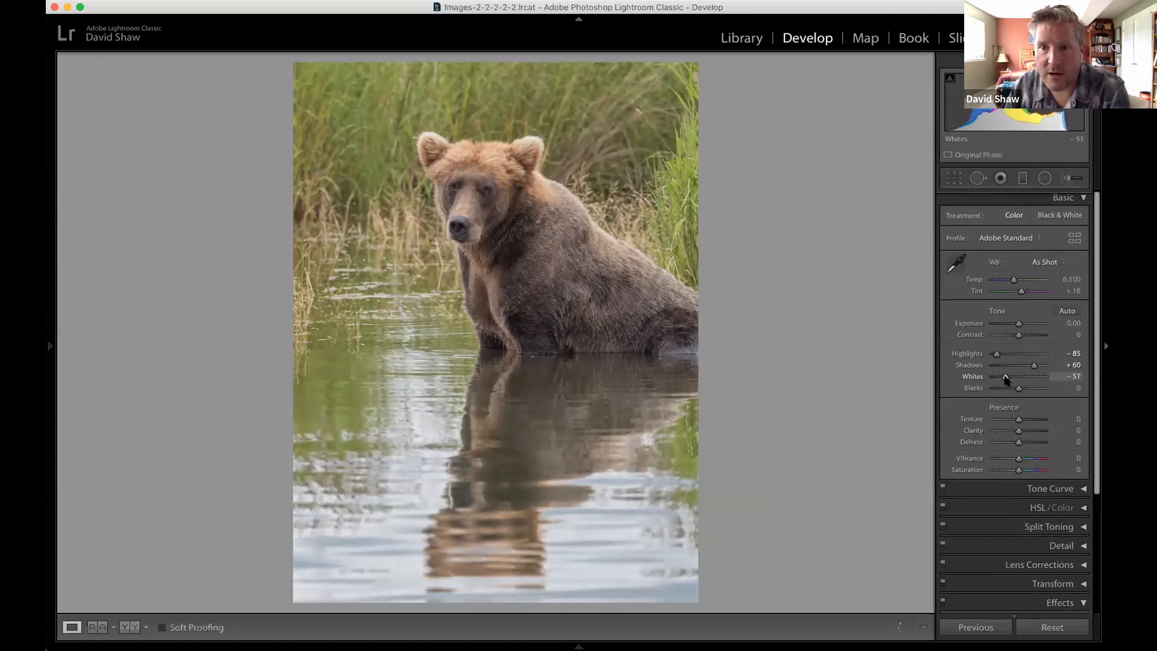
mouse_move(1005, 377)
mouse_down()
mouse_move(1015, 380)
mouse_move(994, 381)
mouse_move(1017, 381)
mouse_up()
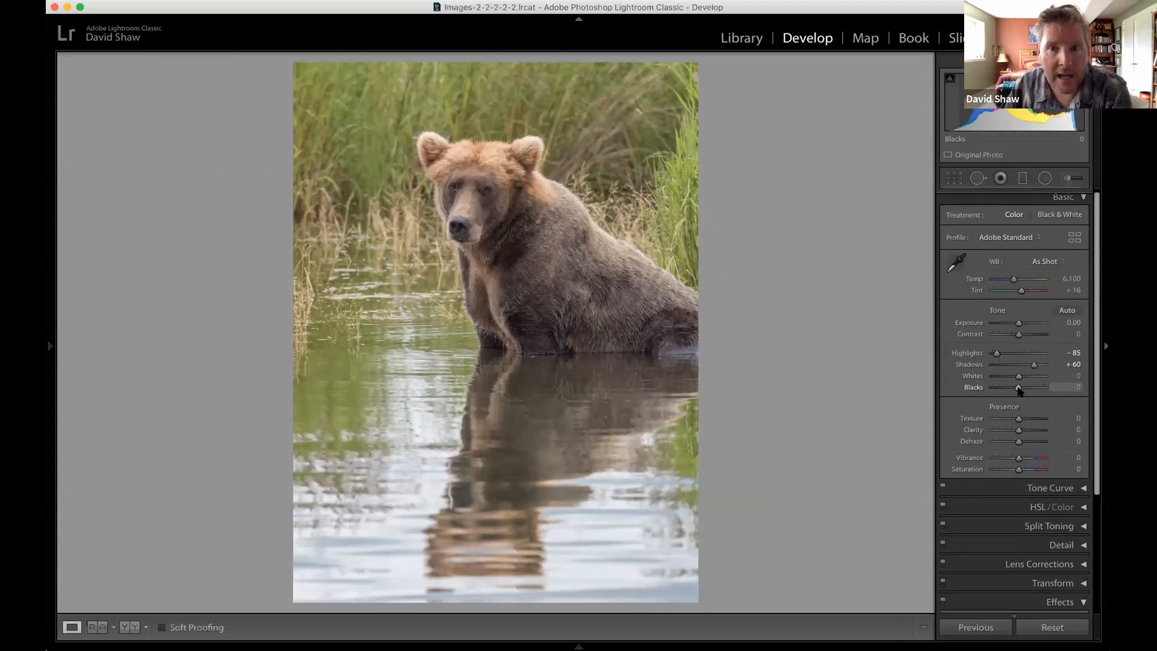
drag(1017, 390, 1017, 393)
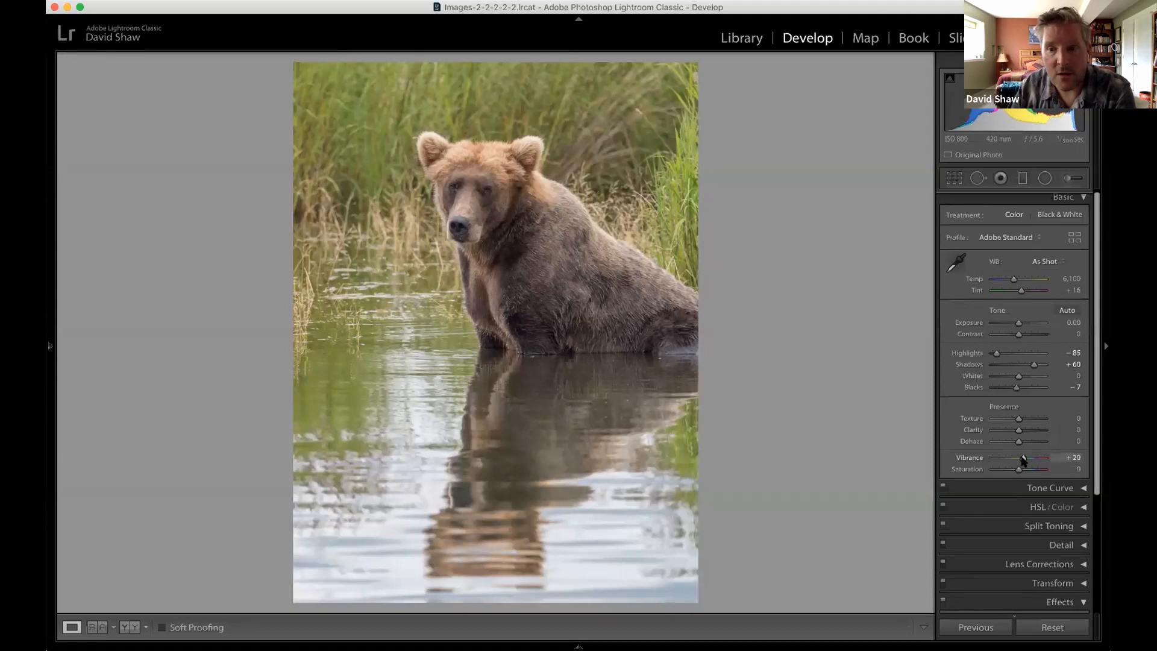
Try a strong Vibrance of +56, settle on +12, and set Saturation to +7.
drag(1027, 459, 1034, 459)
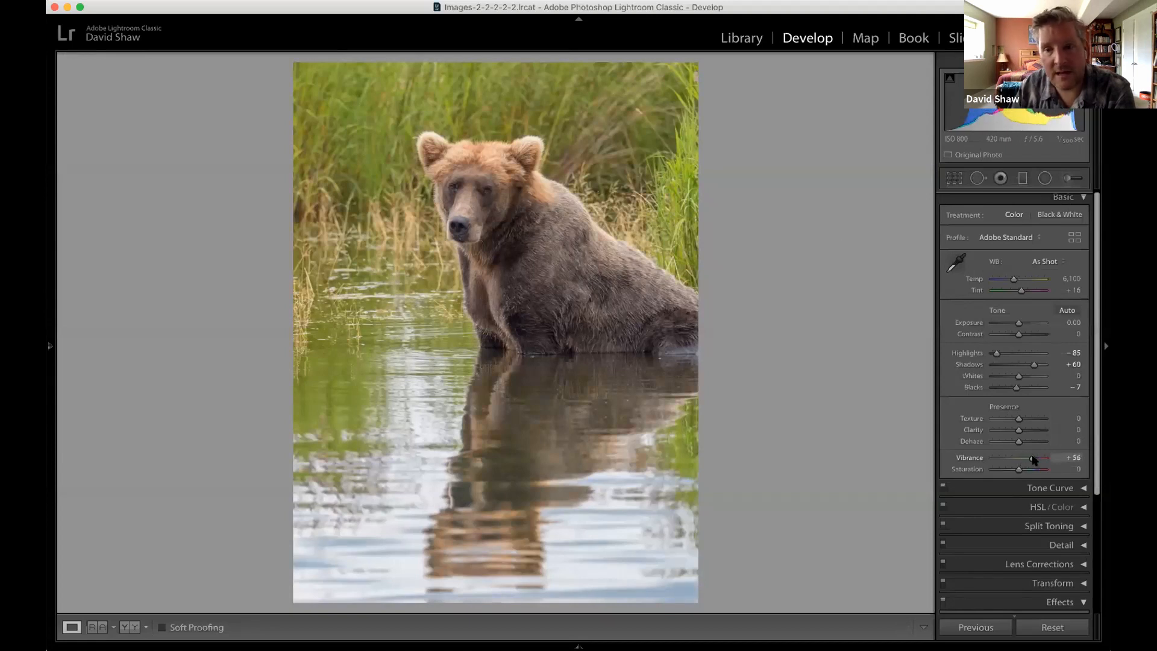
drag(1020, 462, 1023, 463)
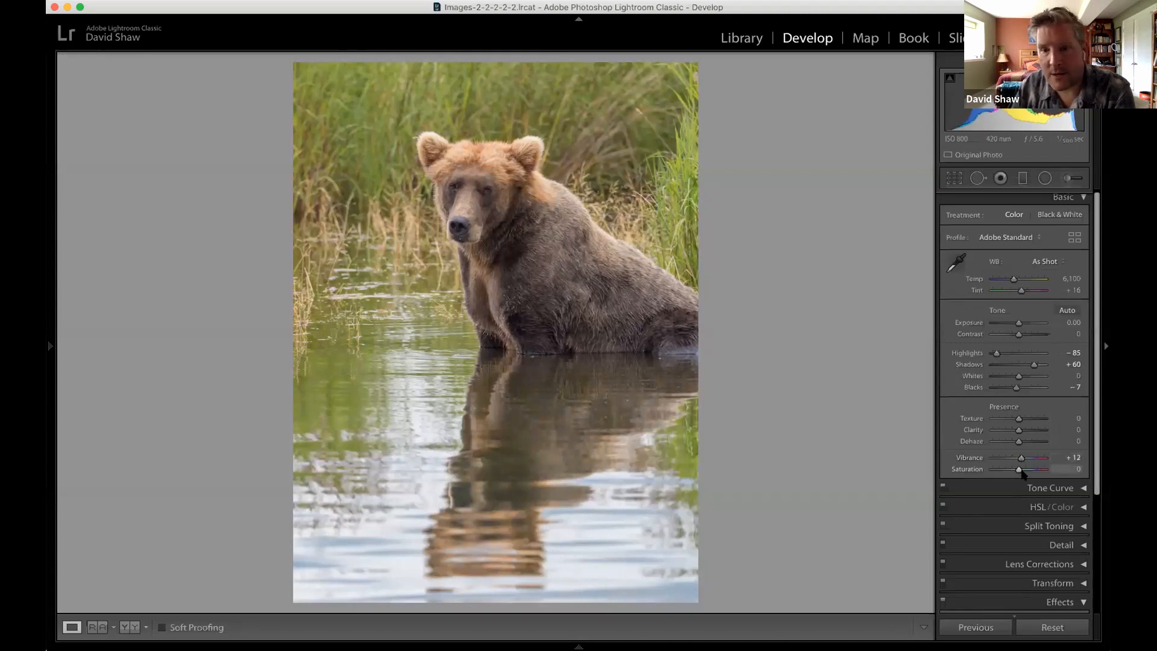
drag(1023, 473, 1021, 472)
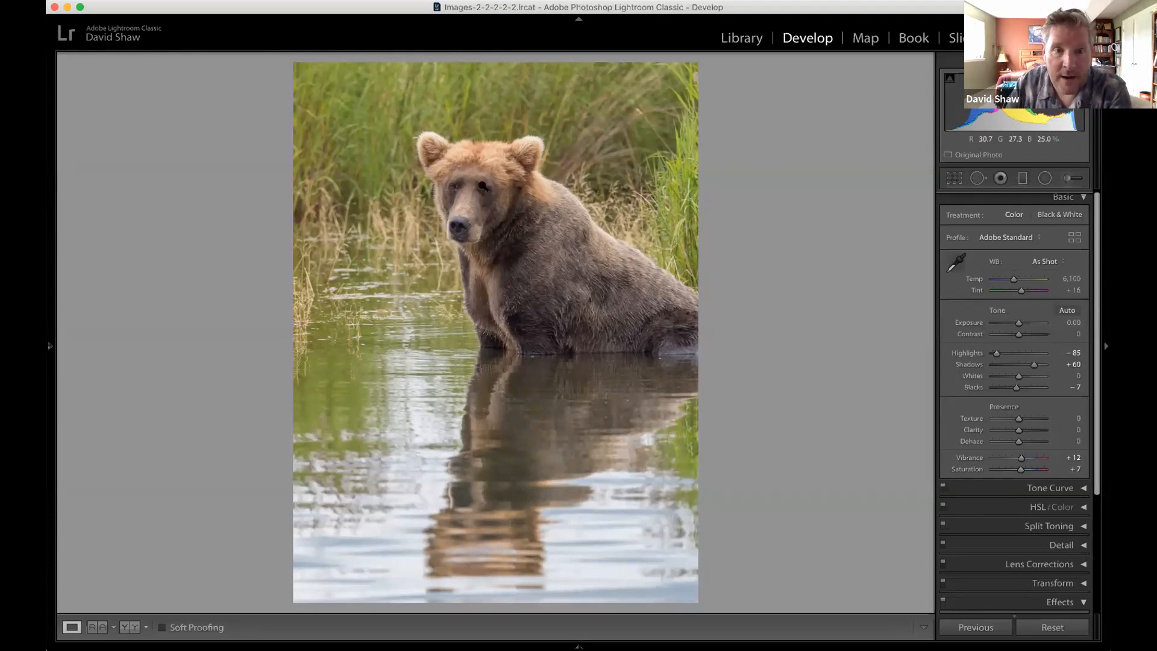
Zoom in on the adjusted photo and examine the bear's dark fur, face and eyes.
drag(478, 188, 524, 299)
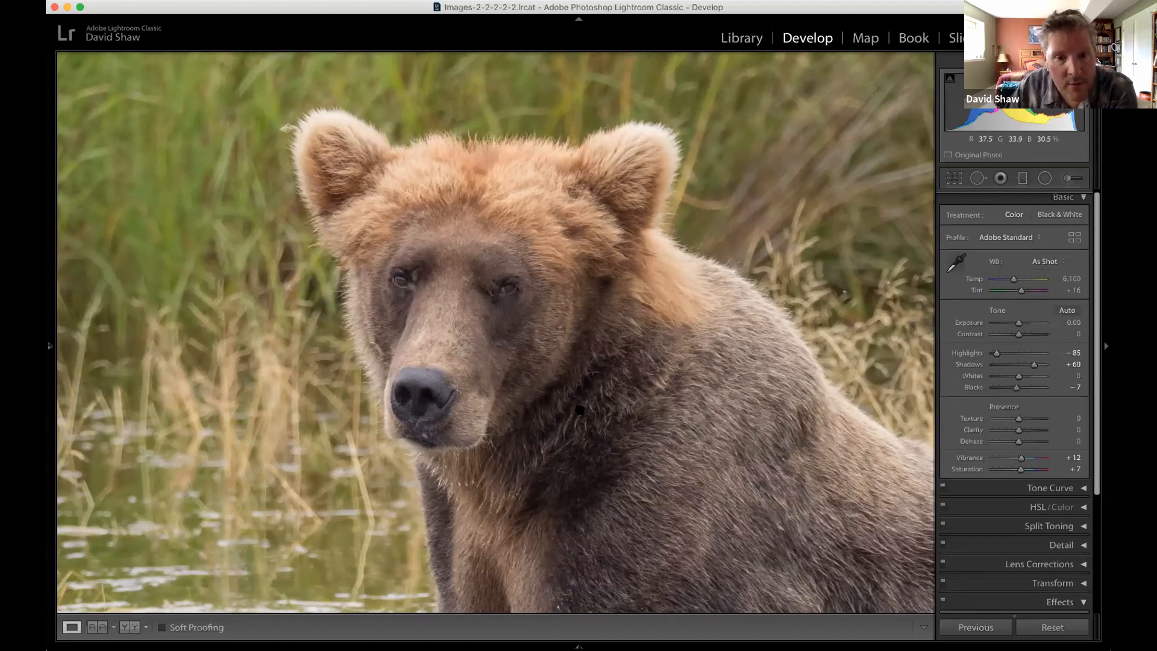
drag(581, 411, 523, 308)
click(604, 251)
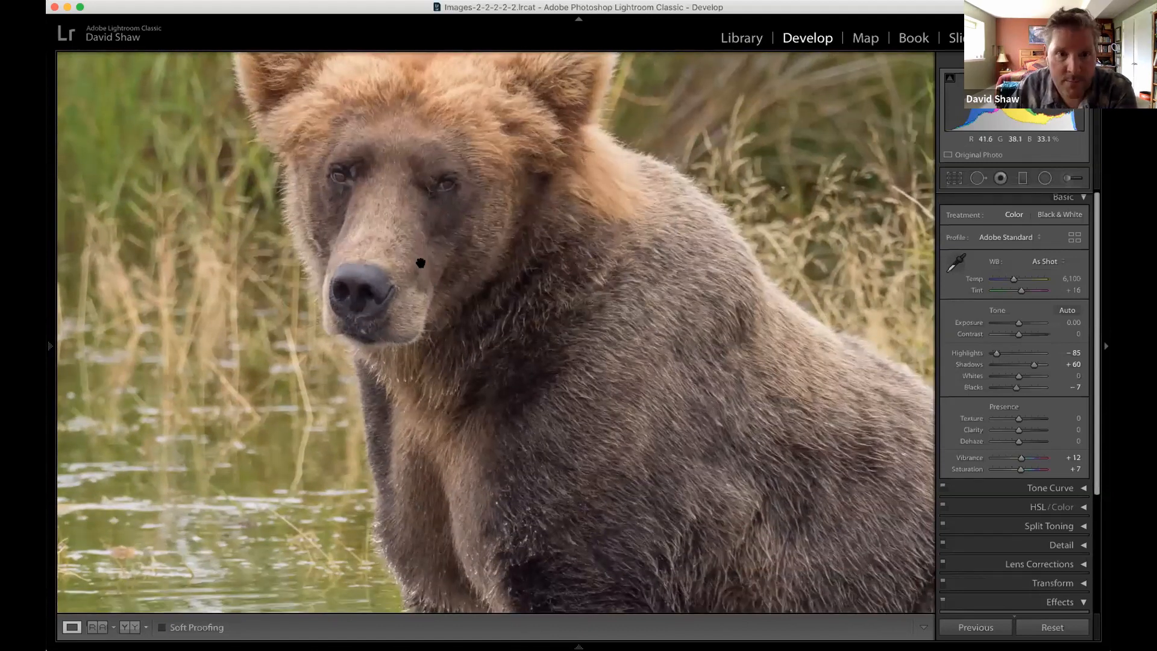
click(382, 257)
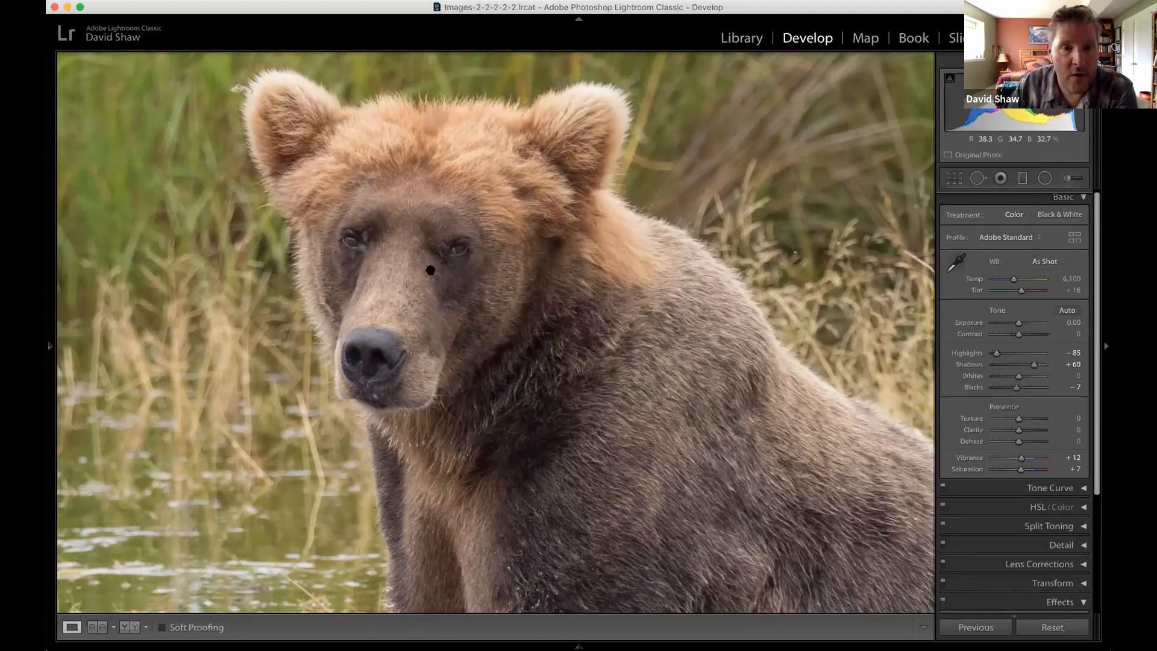
scroll(435, 269, up, 2)
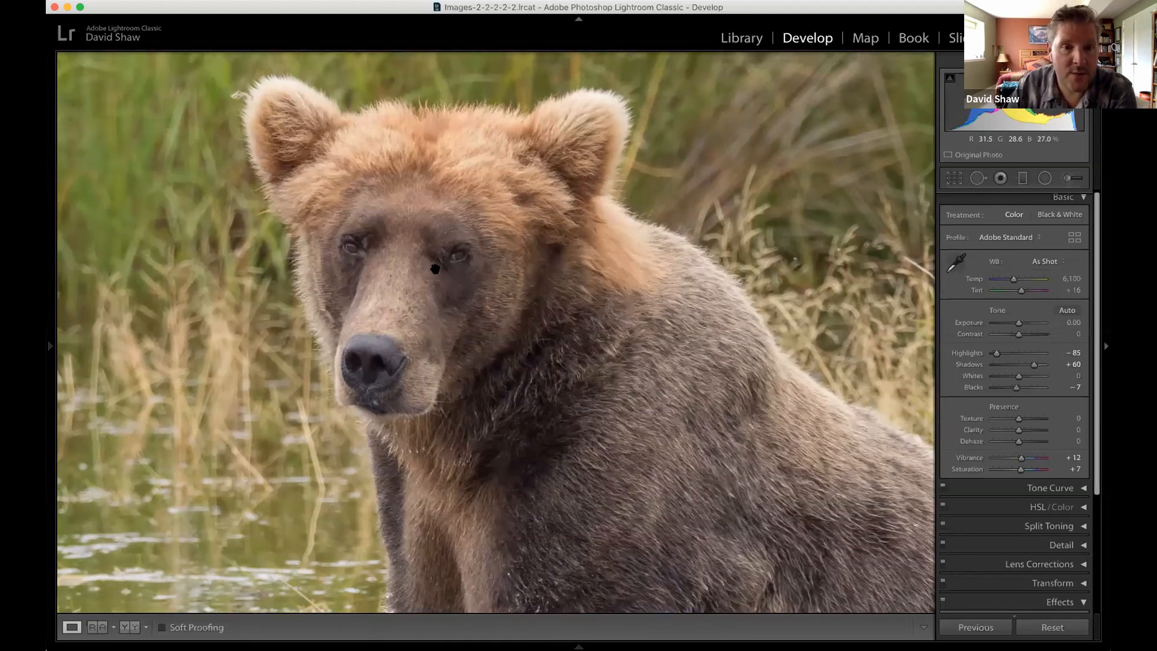
drag(435, 270, 436, 275)
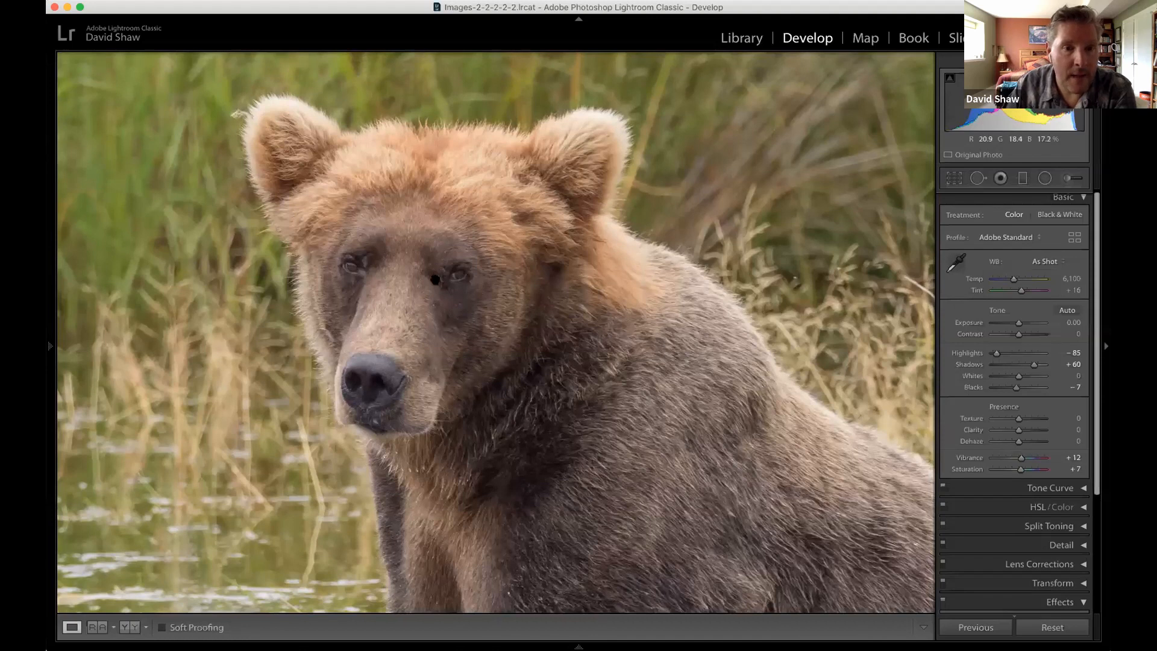
scroll(435, 279, up, 3)
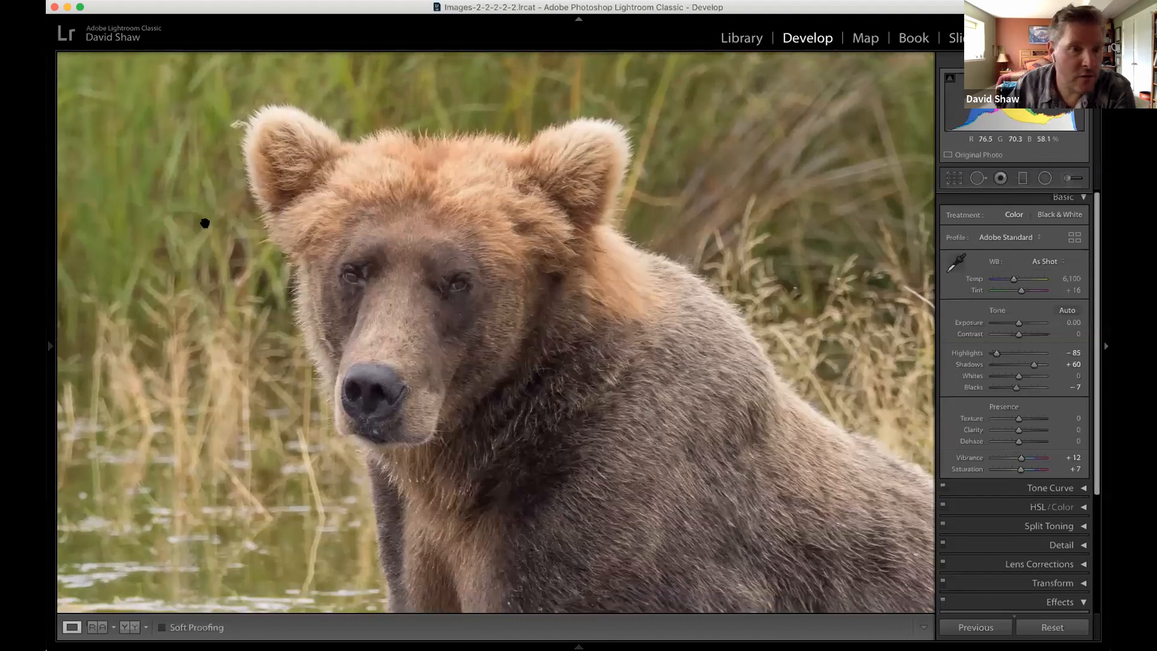
scroll(205, 223, up, 5)
Reveal the Navigator and choose a higher zoom ratio for a close view of the bear's eyes.
mouse_move(51, 338)
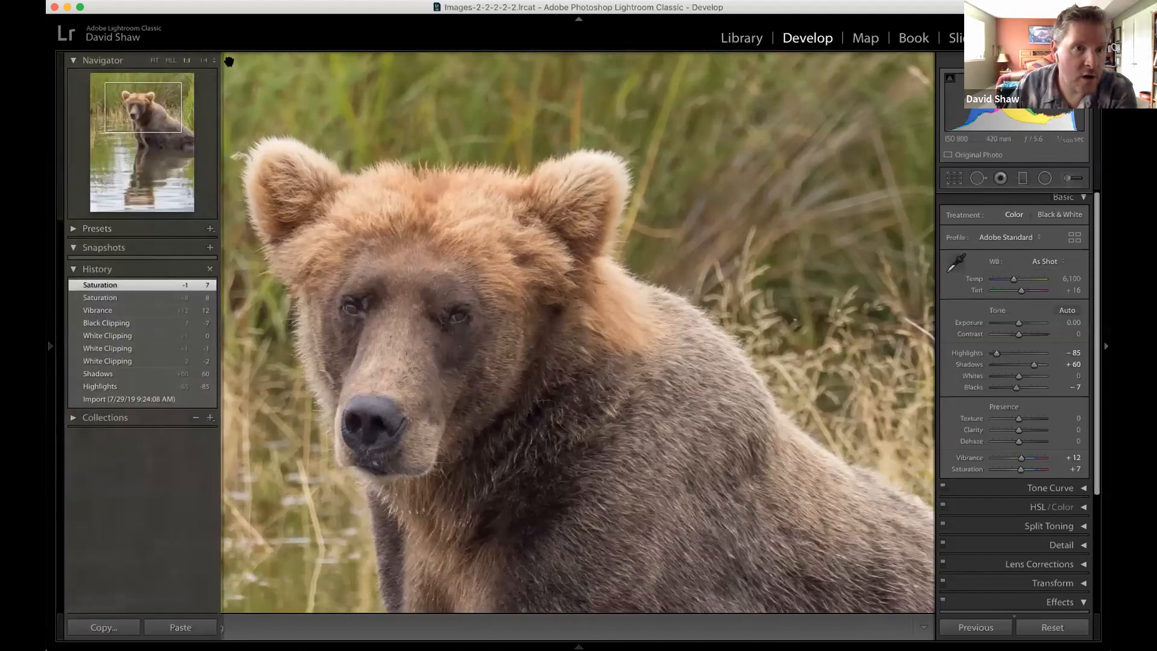
click(220, 64)
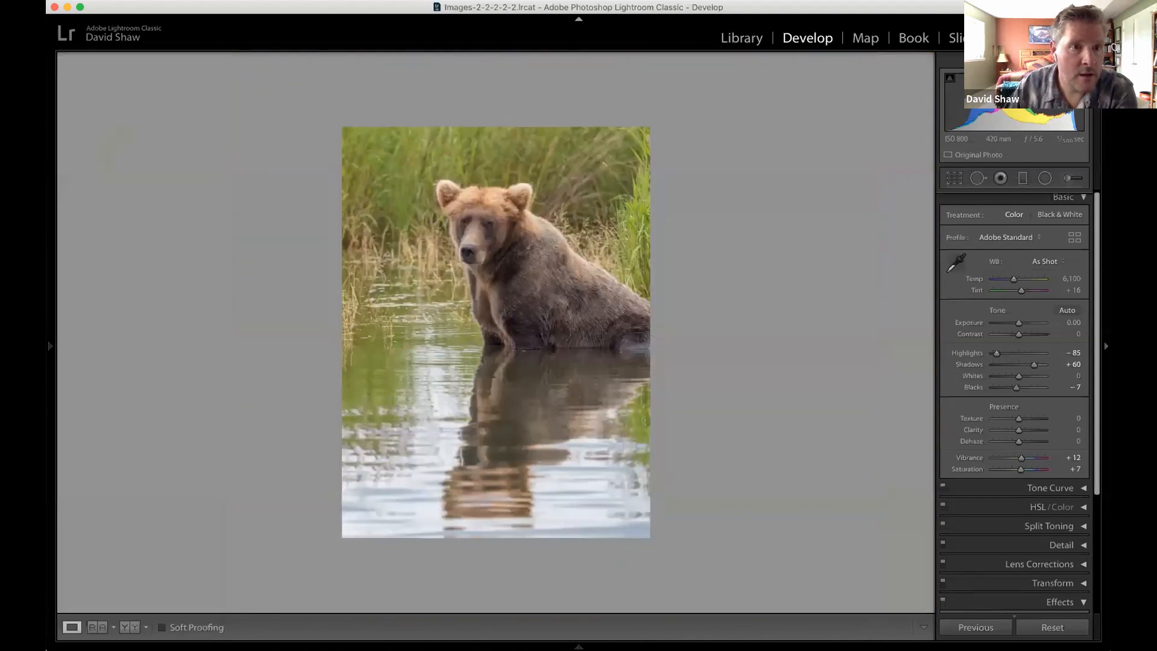
click(50, 346)
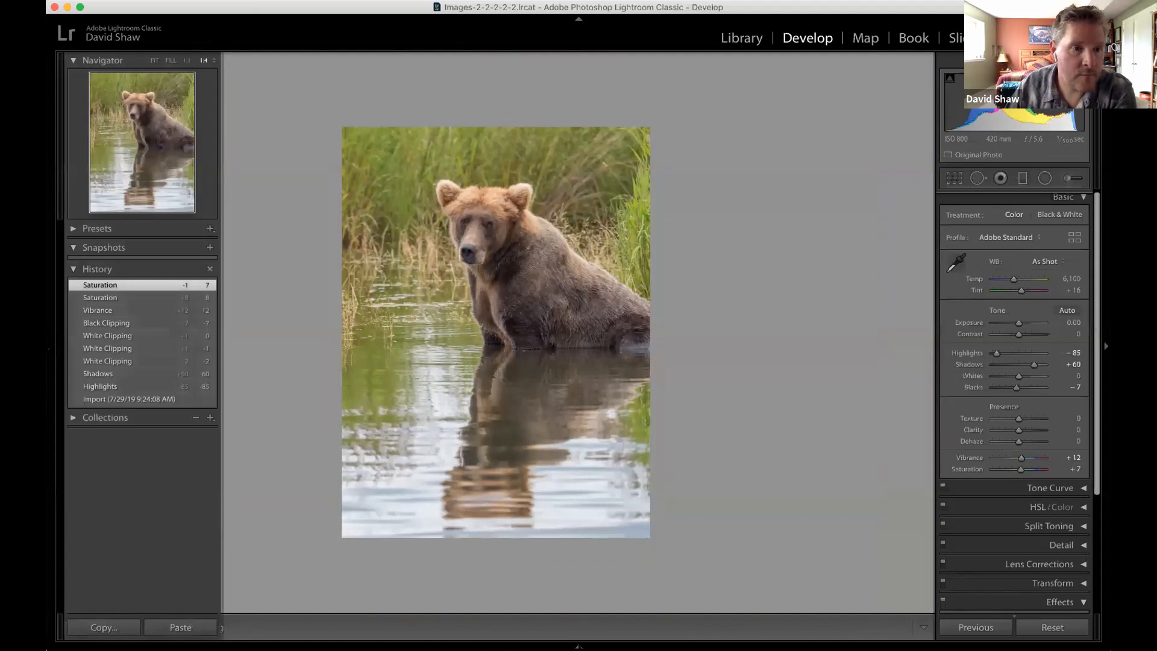
click(215, 60)
click(218, 100)
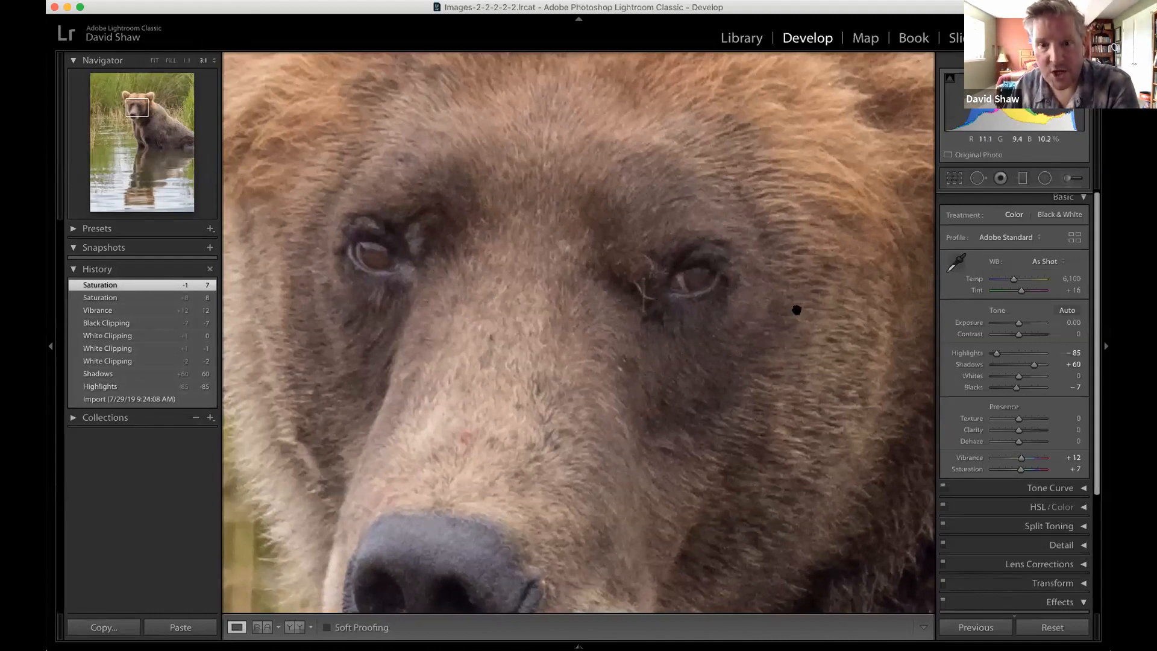
Paint a new Adjustment Brush mask over both of the bear's eyes with brush size 4.0.
click(1069, 178)
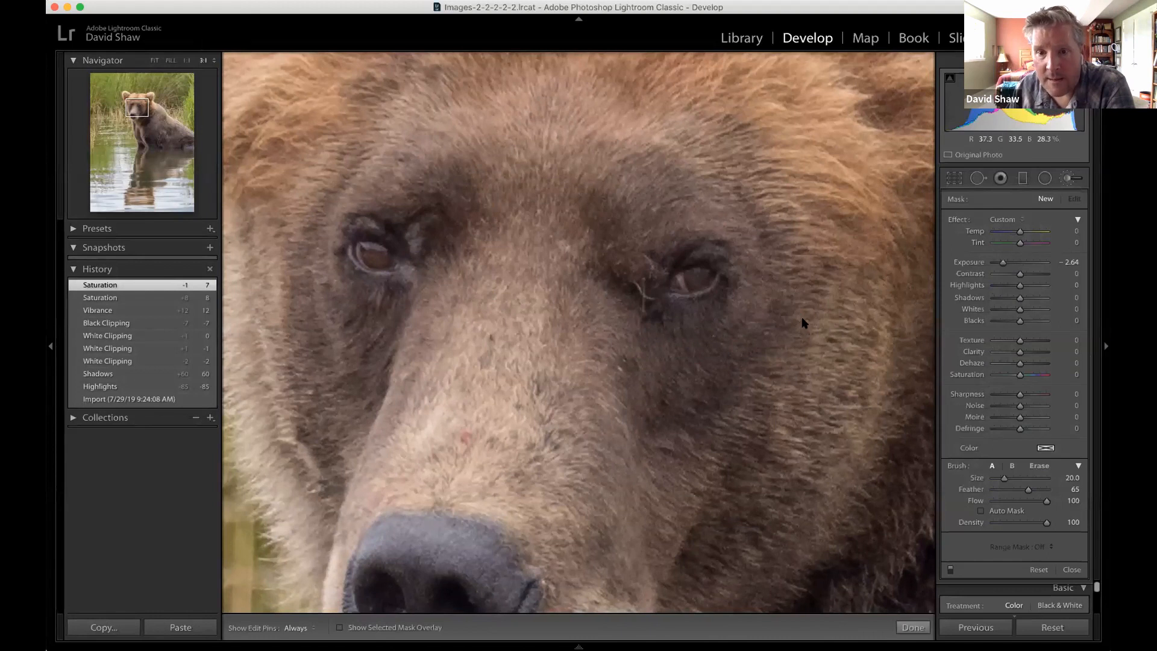
key(bracketleft)
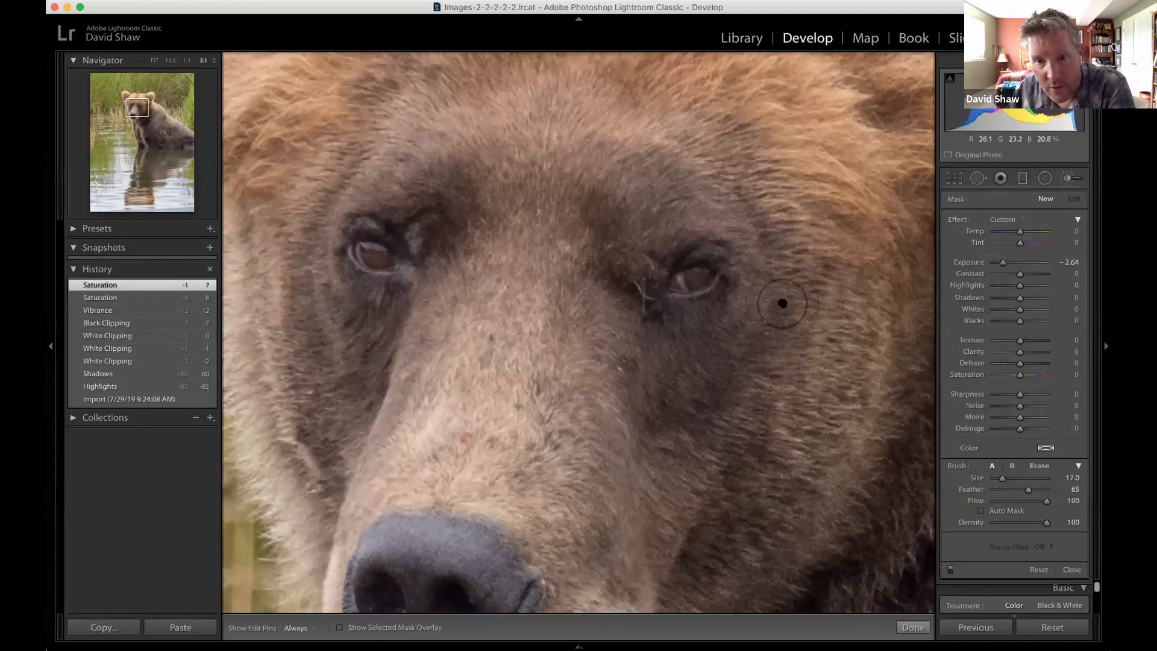
key(bracketleft)
key(bracketleft)
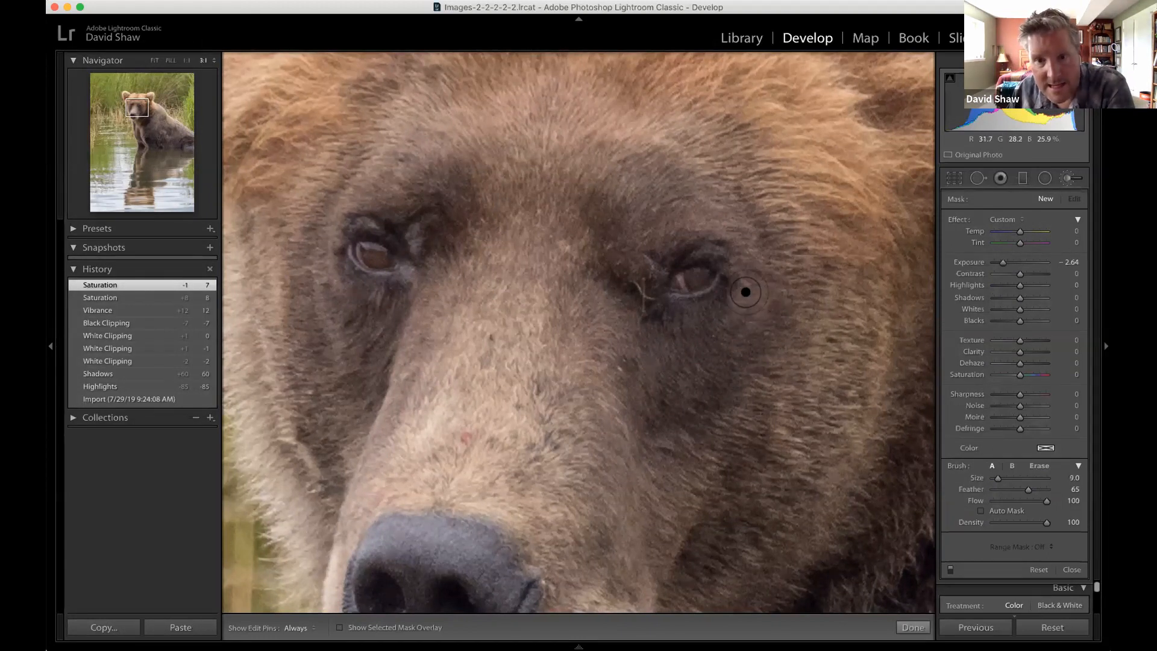
key(bracketleft)
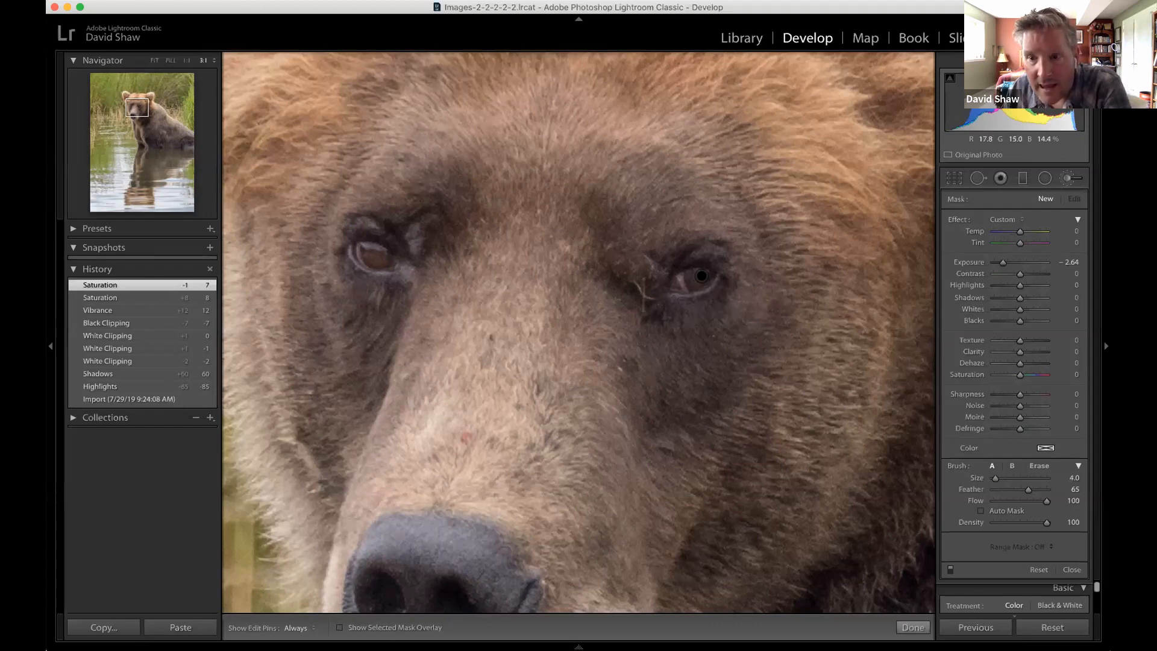
key(h)
mouse_move(700, 275)
mouse_down()
mouse_move(678, 283)
mouse_move(713, 279)
mouse_up()
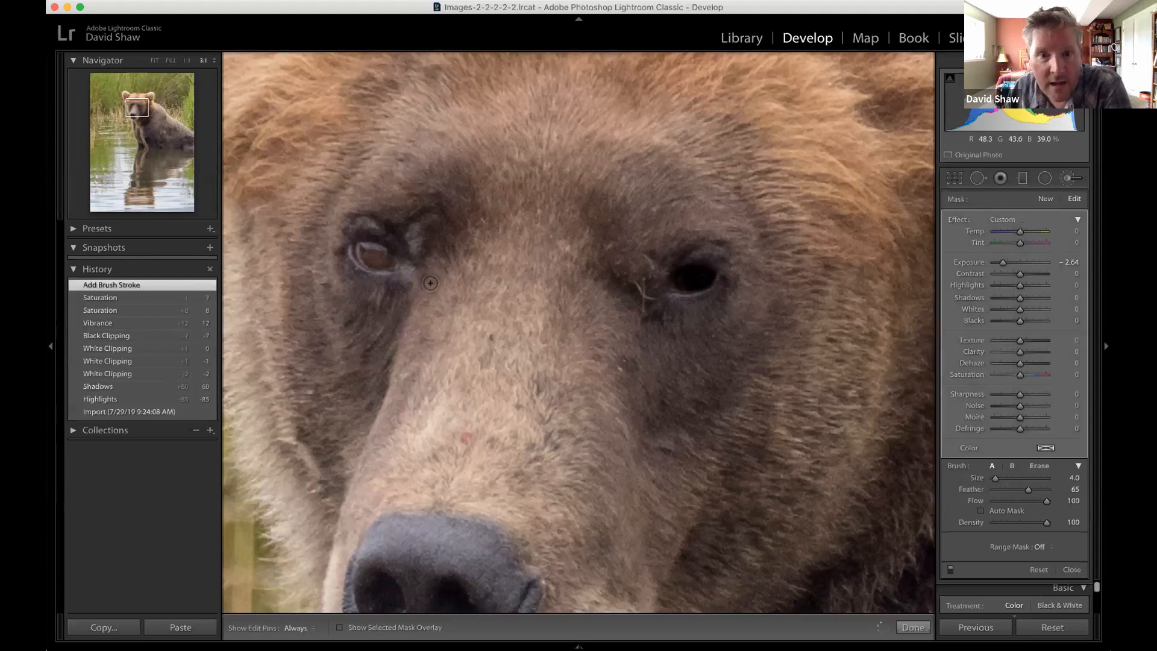
key(h)
mouse_move(381, 254)
mouse_down()
mouse_move(359, 247)
mouse_move(375, 268)
mouse_up()
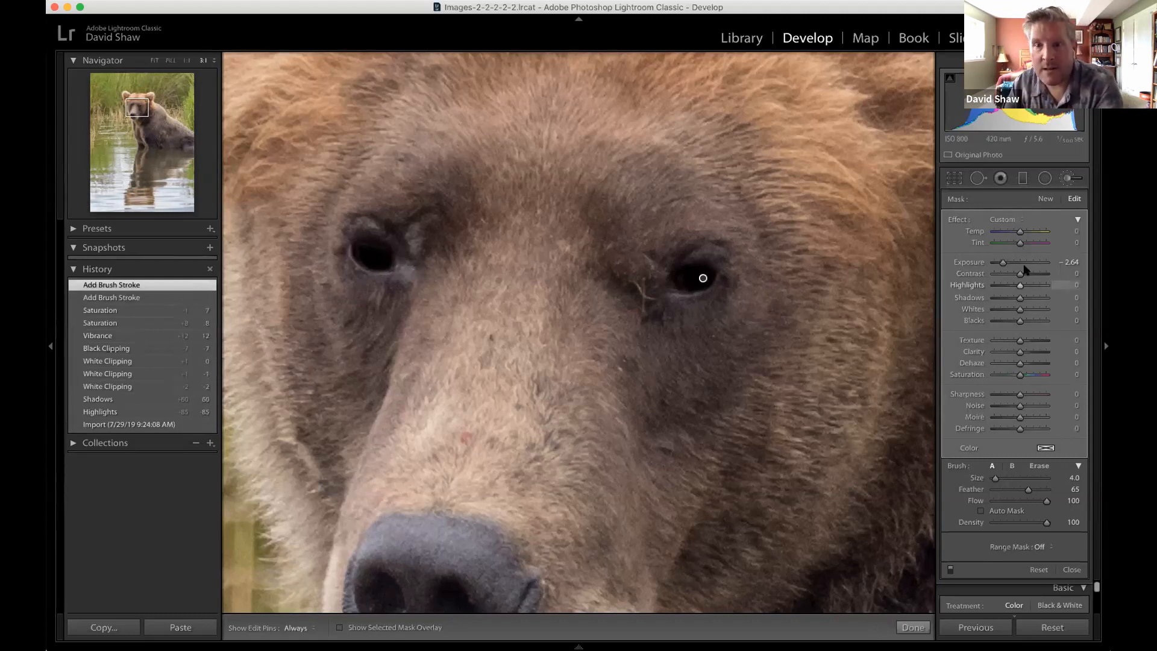
Set the eye mask's Exposure to 0.56 and Clarity to 42, and close the Adjustment Brush.
drag(1001, 262, 1023, 263)
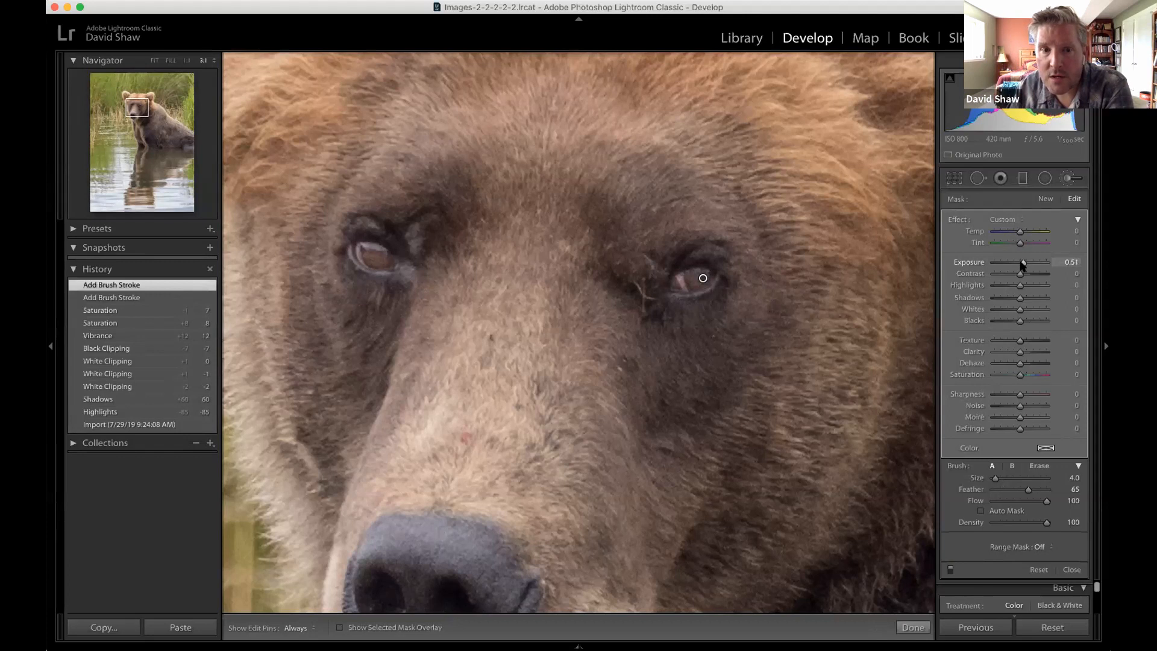
drag(1022, 267, 1021, 269)
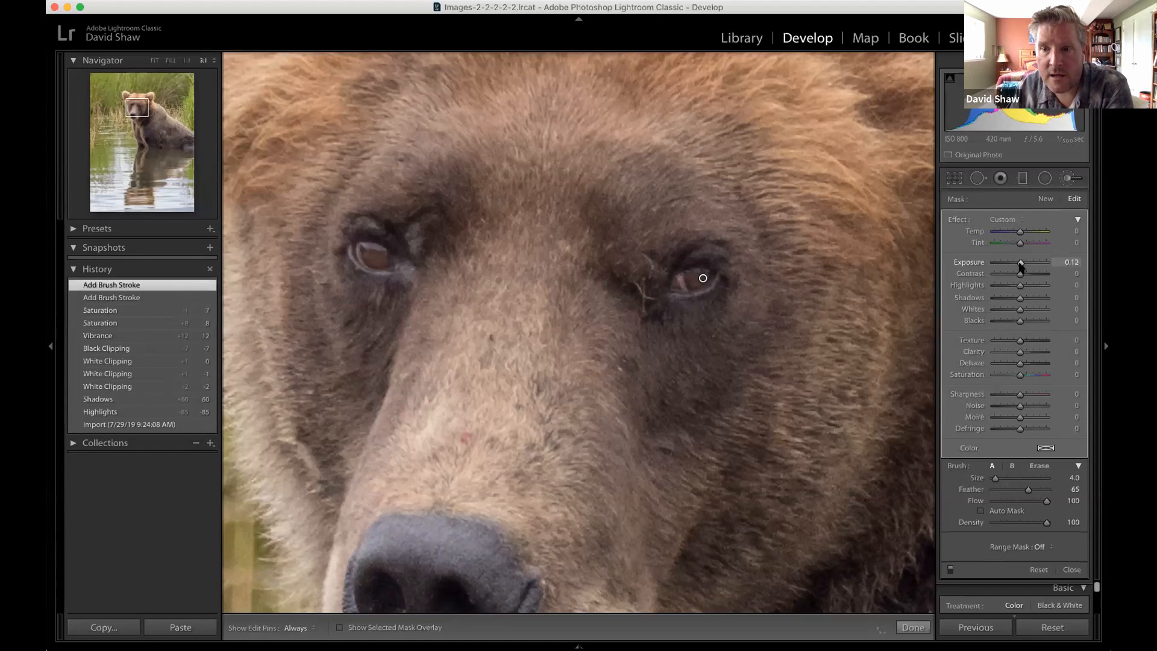
drag(1021, 267, 1022, 265)
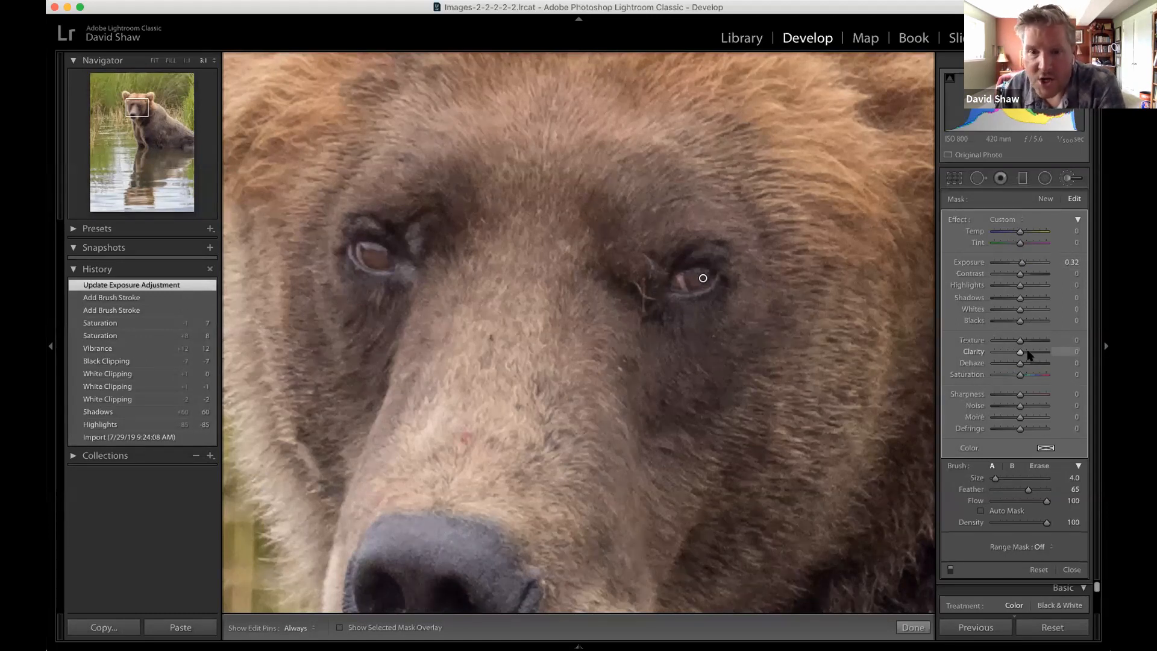
drag(1029, 355, 1030, 355)
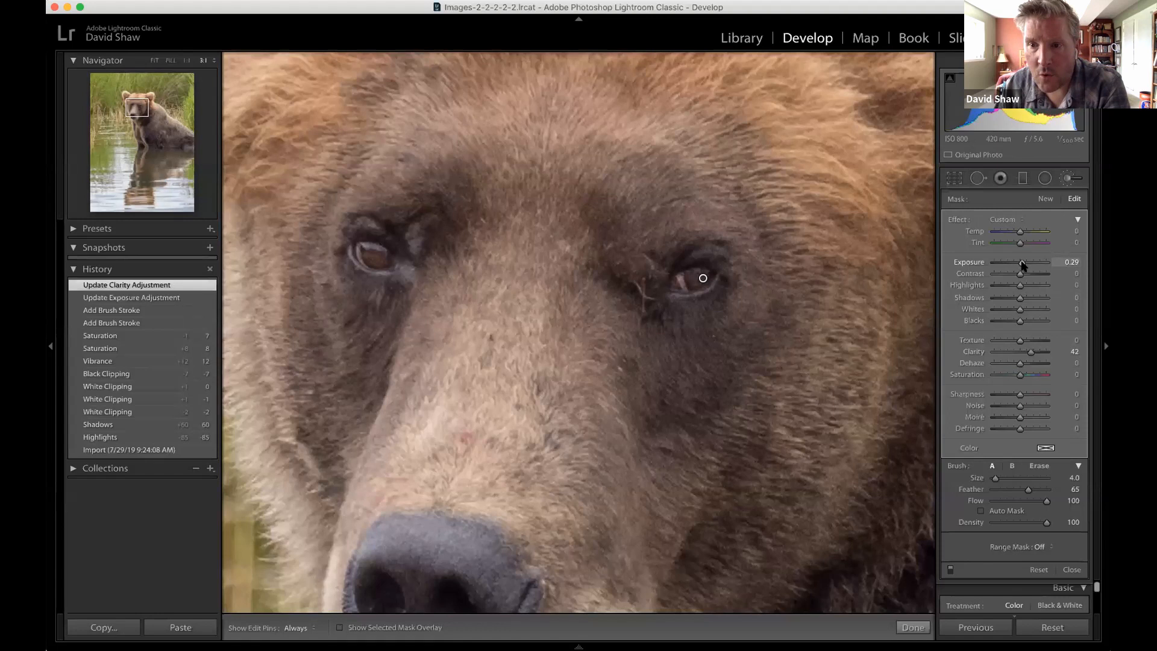
drag(1023, 263, 1023, 264)
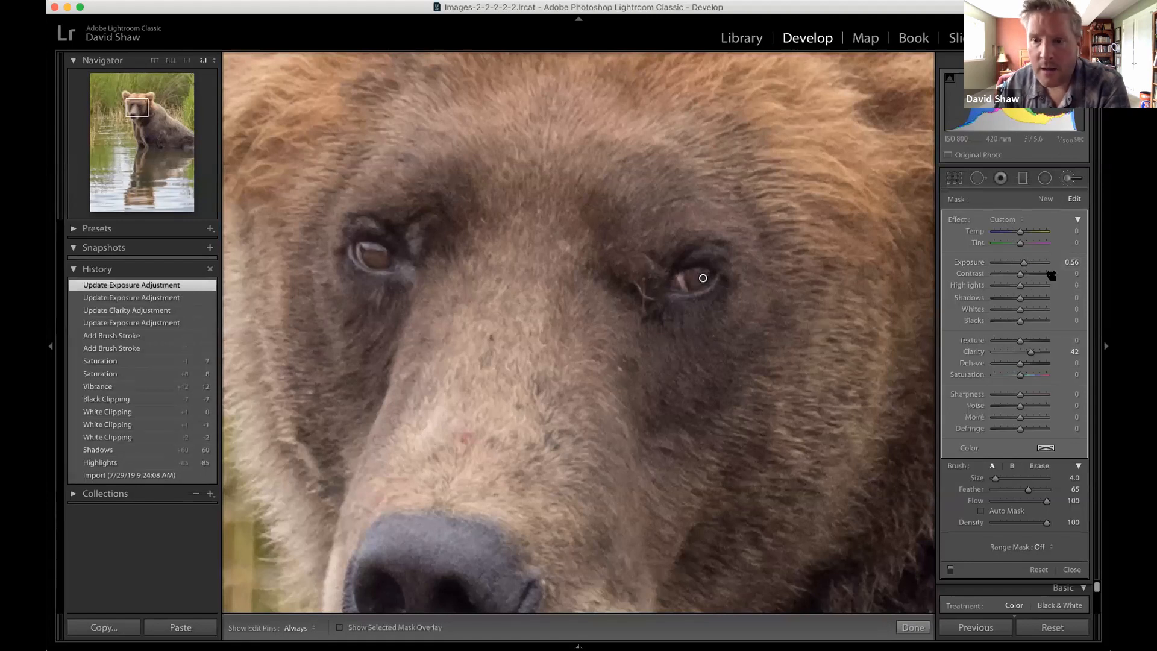
click(1066, 177)
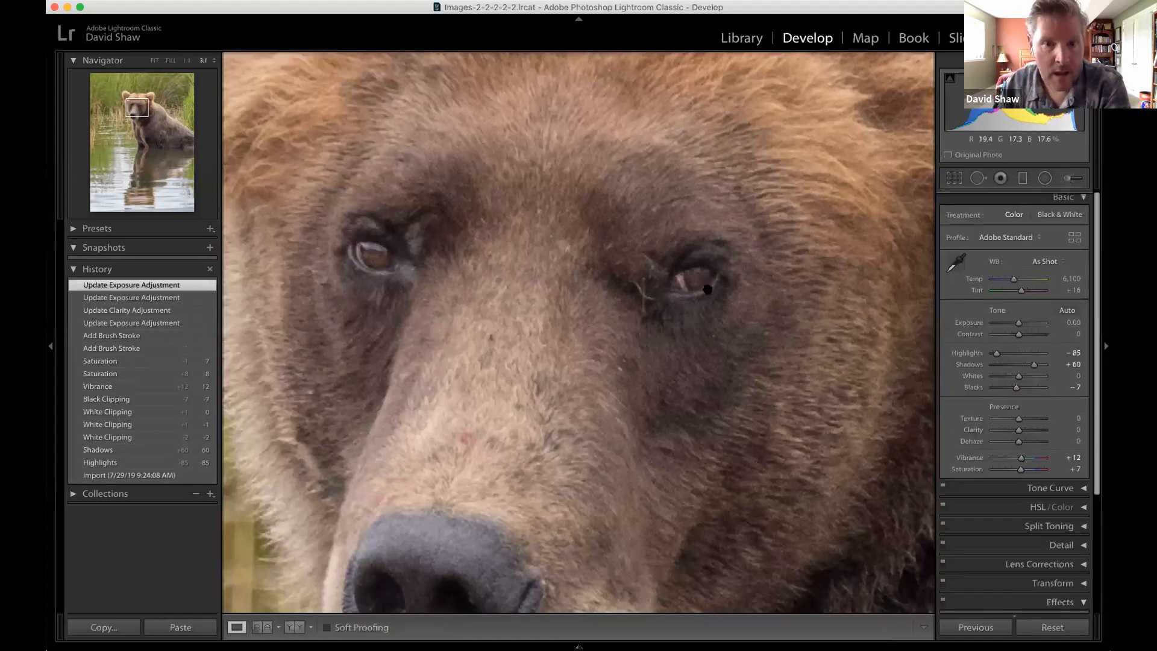
Paint a new Adjustment Brush mask over the bear's whole body with Auto Mask enabled and brush size 14.0.
click(523, 292)
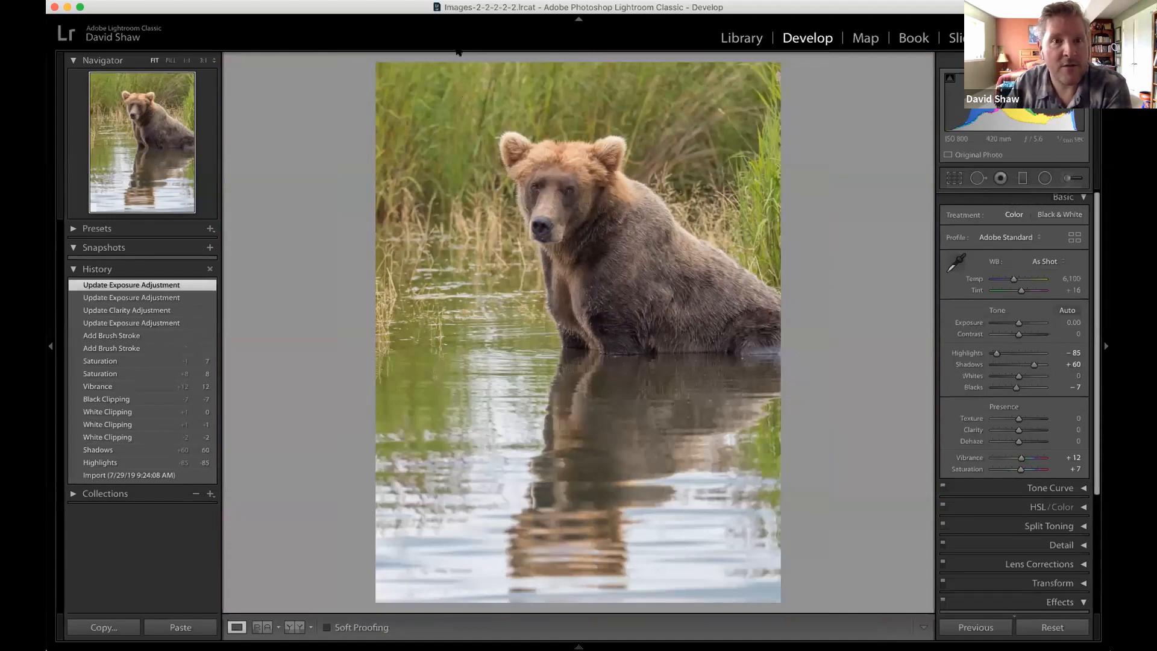
click(620, 247)
click(556, 247)
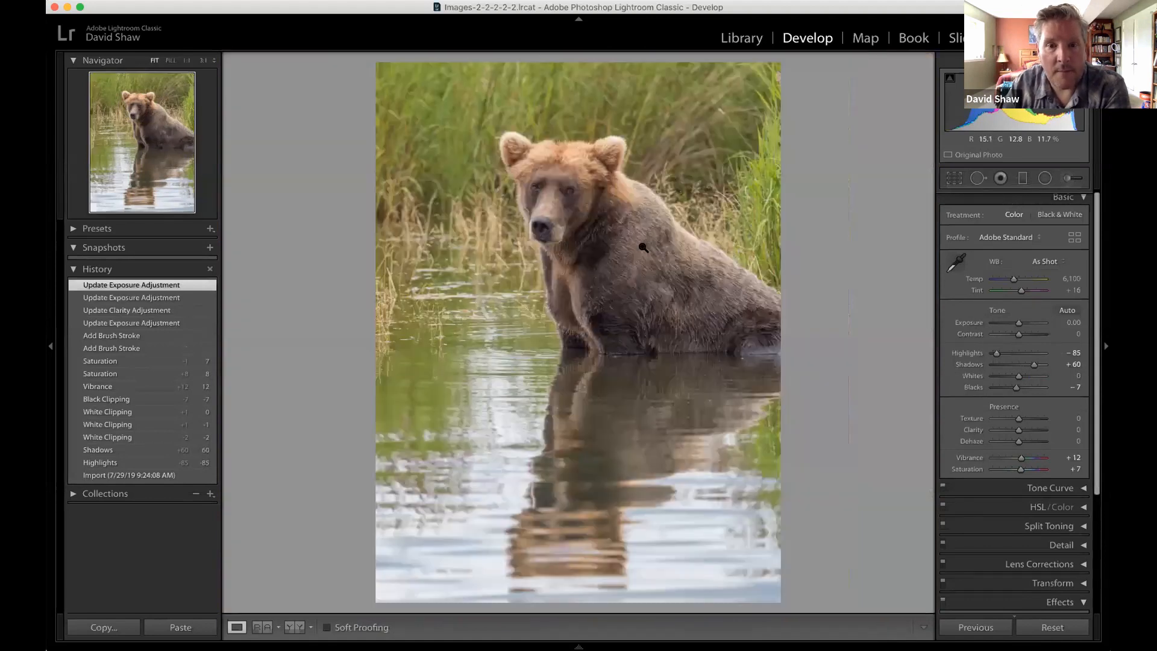
click(1068, 178)
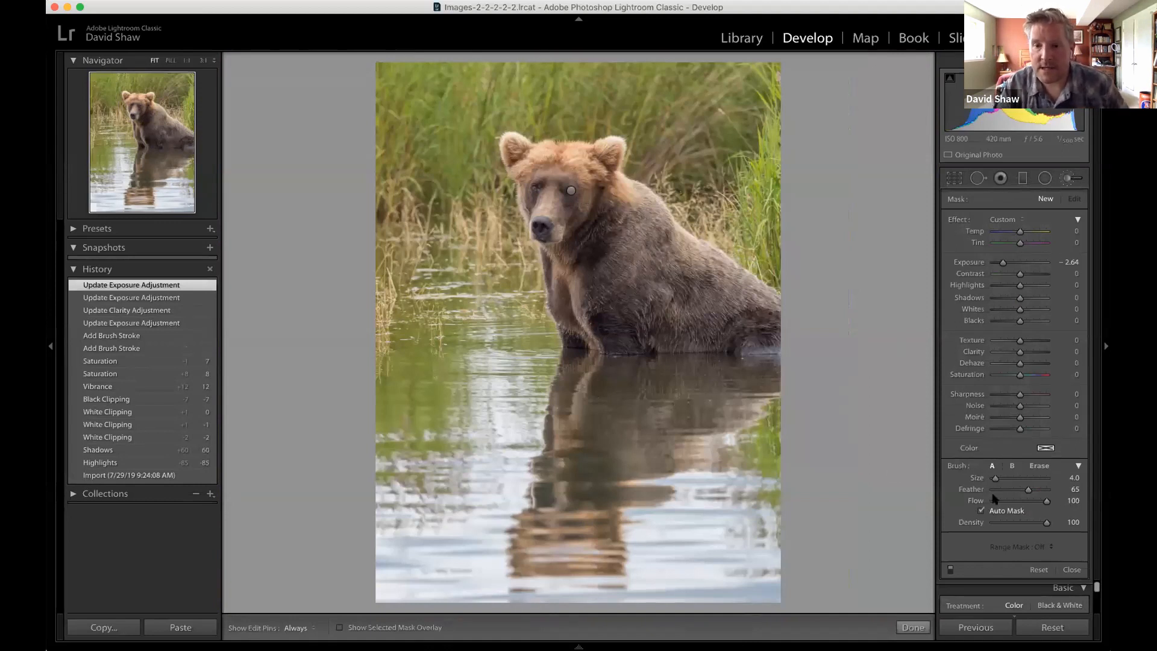
scroll(659, 294, up, 7)
scroll(658, 294, up, 3)
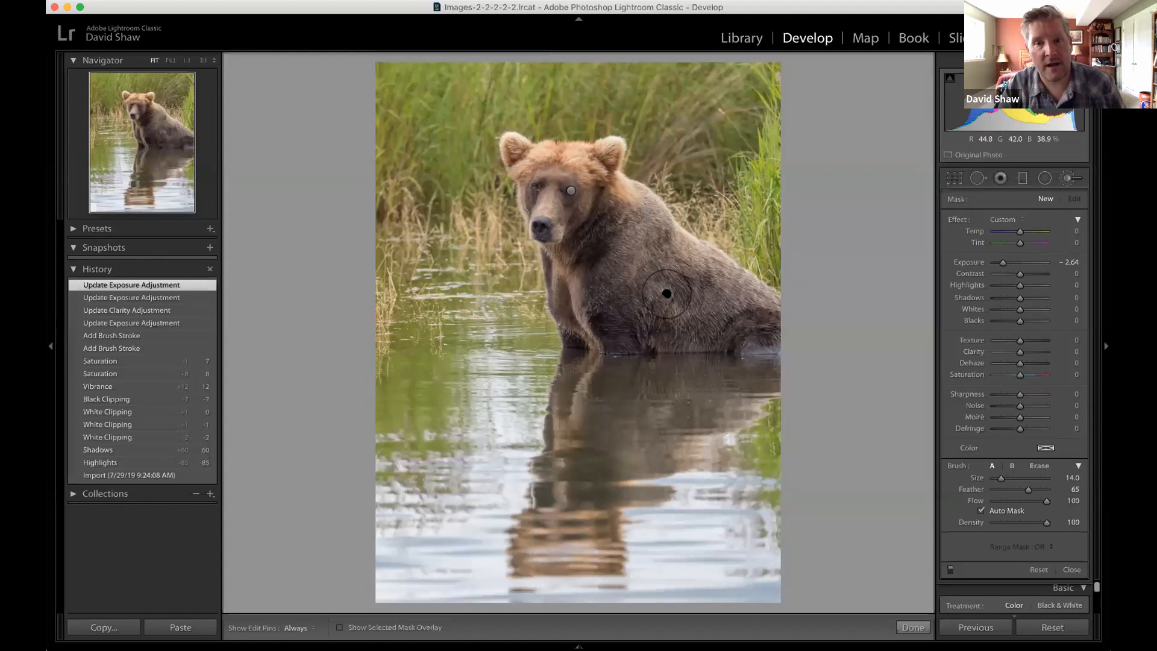
mouse_move(695, 299)
mouse_down()
mouse_move(753, 301)
mouse_move(638, 217)
mouse_move(530, 150)
mouse_move(528, 160)
mouse_move(611, 154)
mouse_move(571, 171)
mouse_move(515, 154)
mouse_move(519, 192)
mouse_move(522, 163)
mouse_move(554, 236)
mouse_move(531, 211)
mouse_move(597, 259)
mouse_move(630, 192)
mouse_move(601, 278)
mouse_move(566, 319)
mouse_move(593, 335)
mouse_move(663, 312)
mouse_move(609, 350)
mouse_move(747, 353)
mouse_move(639, 277)
mouse_up()
drag(1075, 295, 1059, 284)
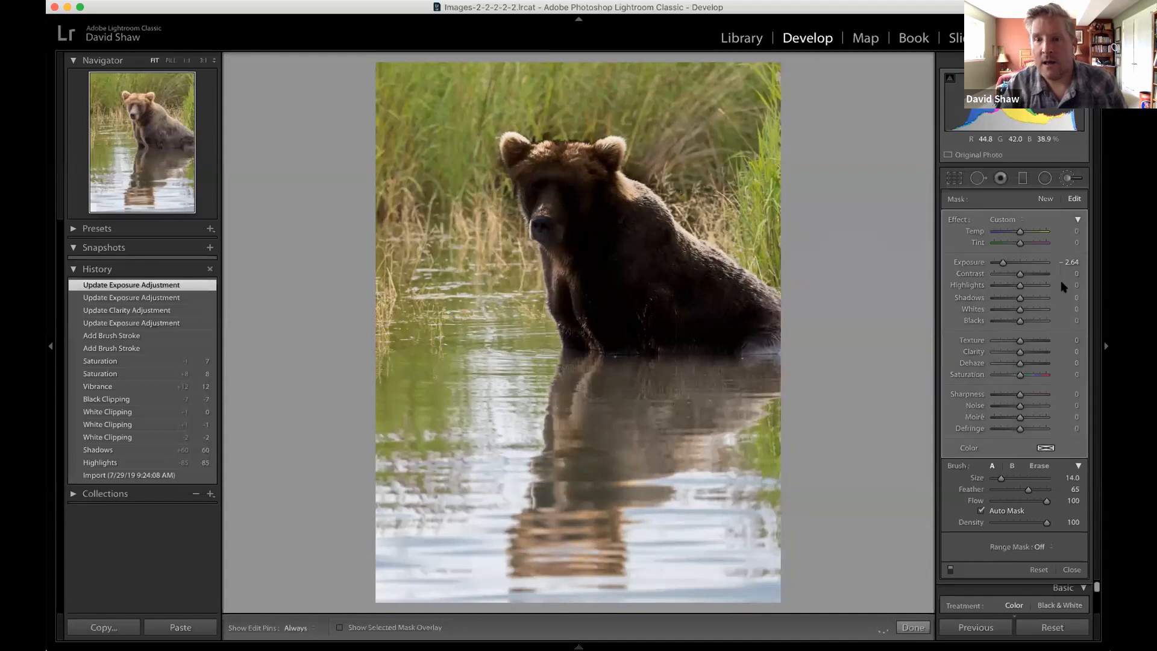
Reset the body mask's Exposure to 0, try Texture at 94 and -69, and settle on 66.
double_click(1004, 266)
scroll(694, 244, up, 3)
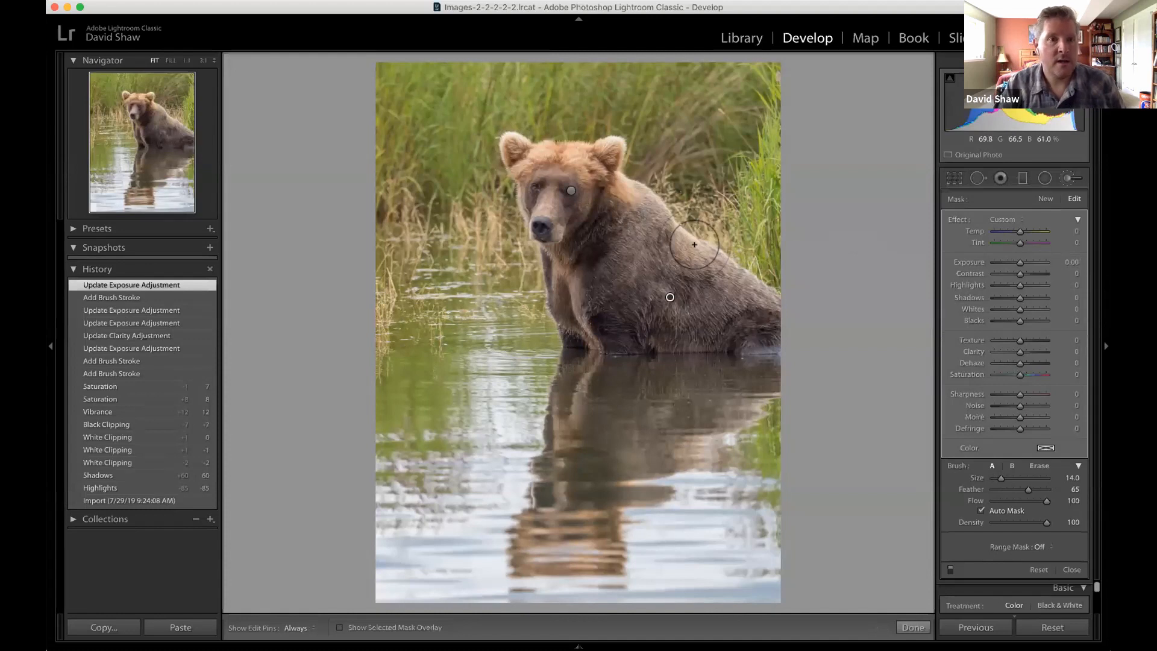
click(187, 61)
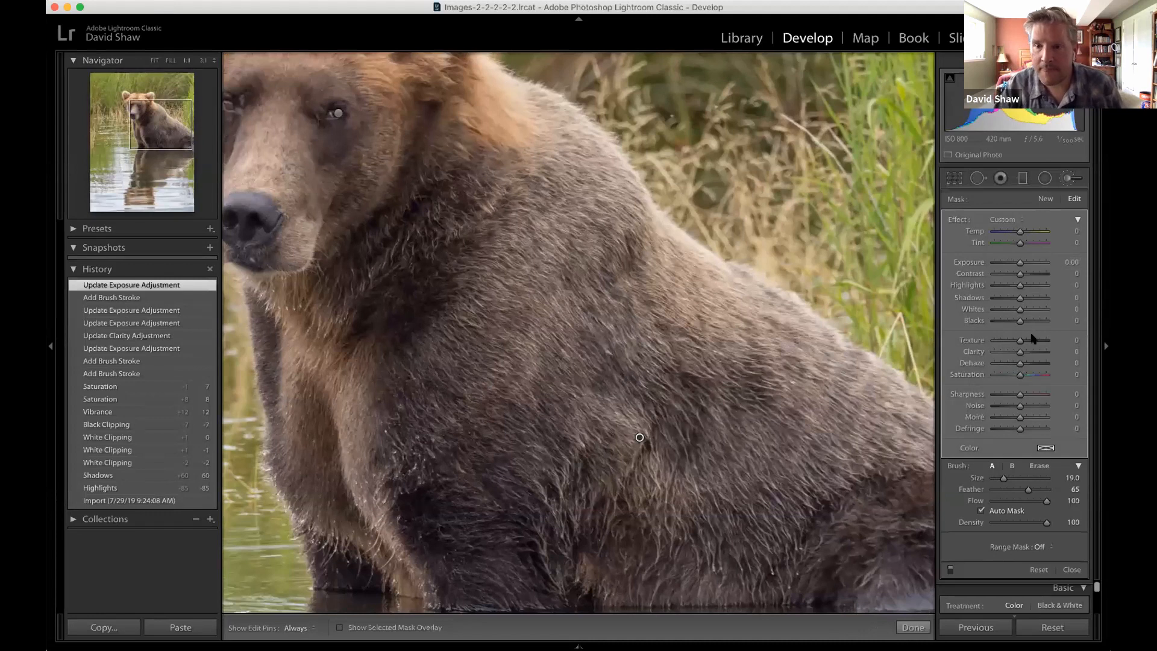
drag(1018, 342, 1021, 344)
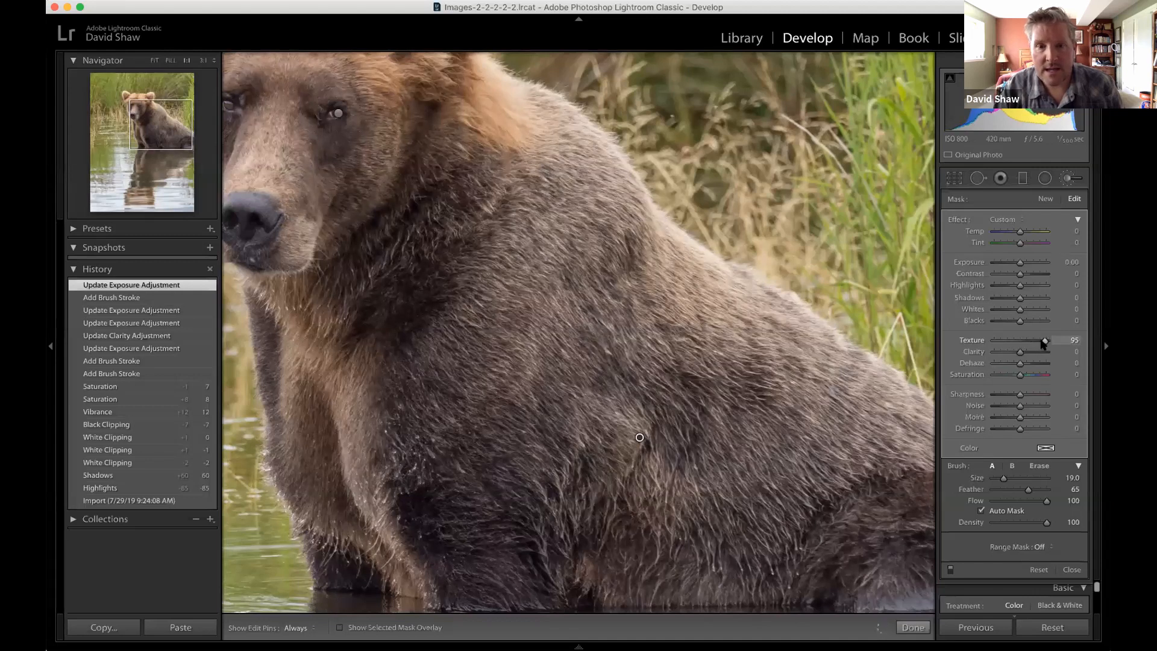
drag(1042, 342, 1044, 342)
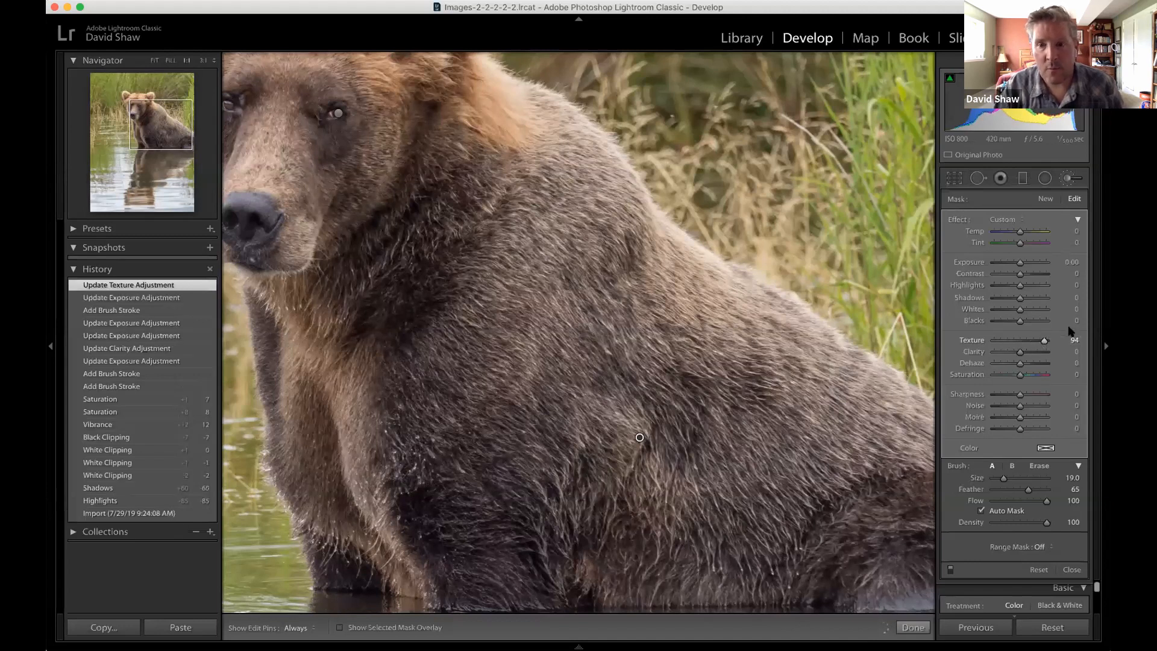
click(999, 342)
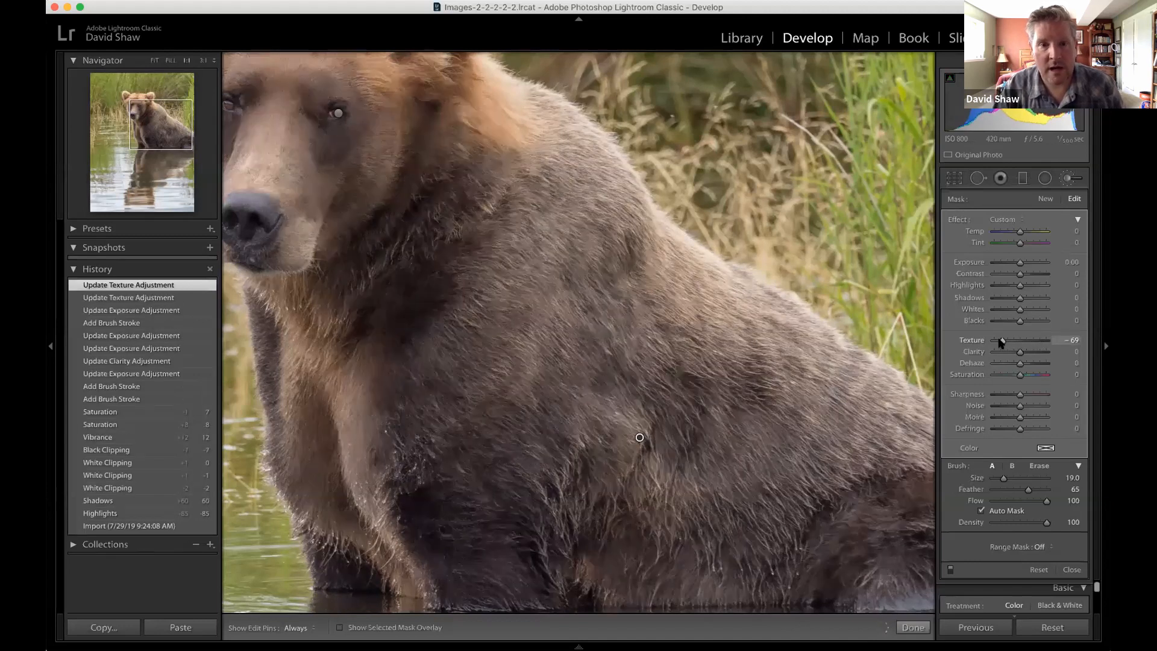
drag(1020, 342, 1037, 341)
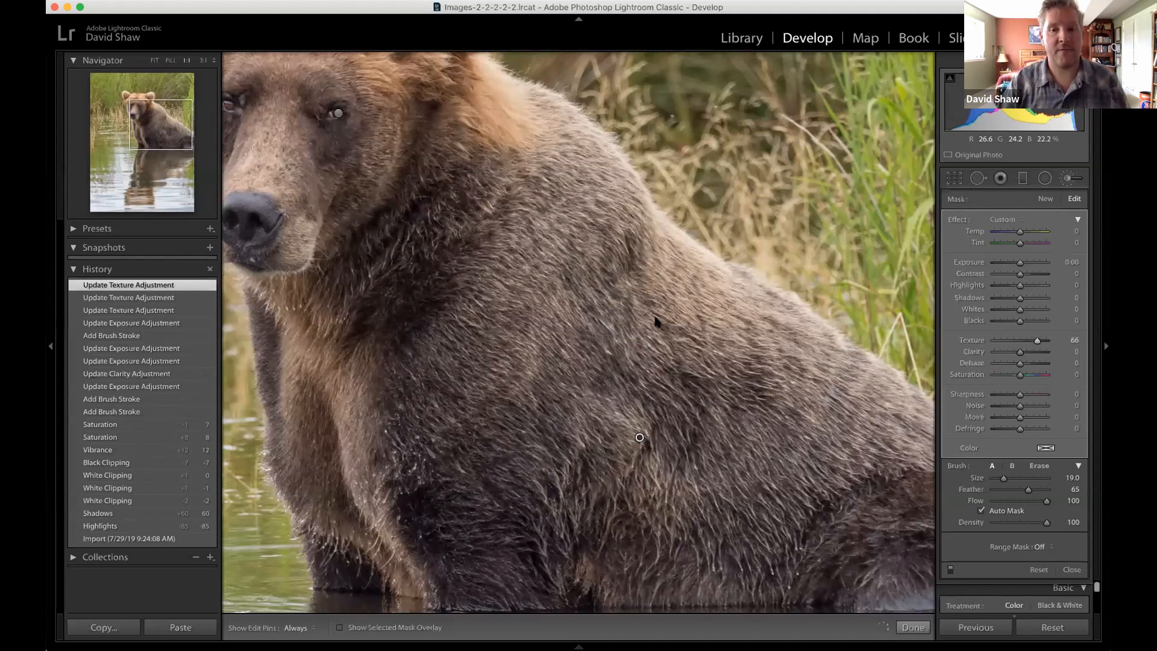
click(1066, 180)
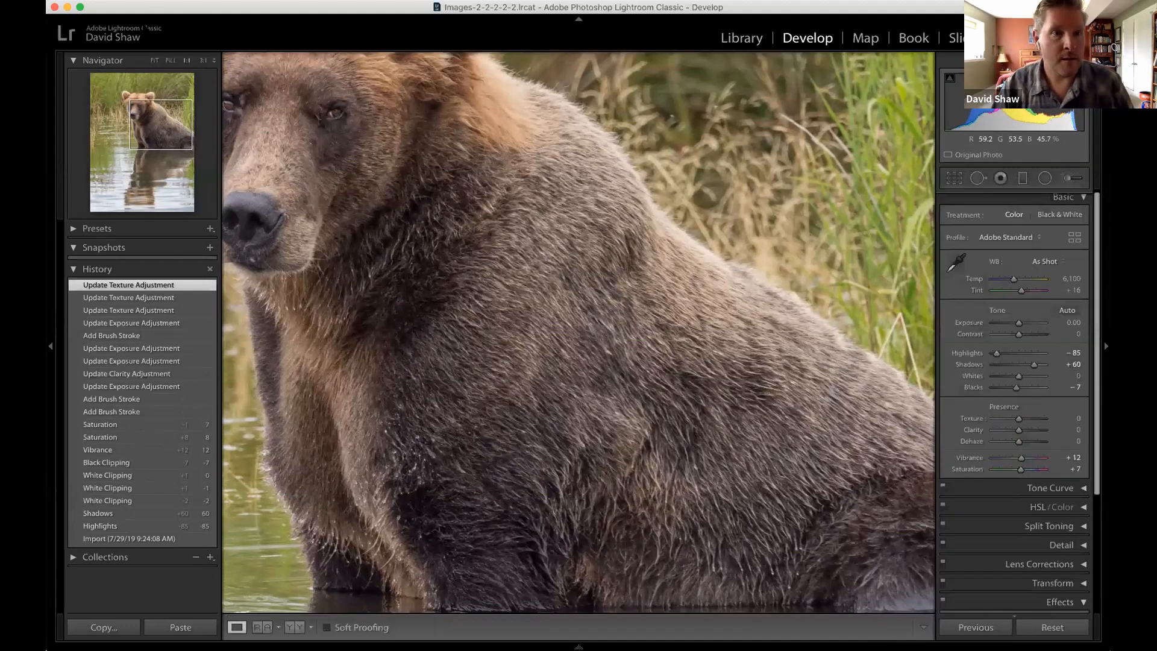
Paint a new Adjustment Brush mask over the grass behind the bear with Auto Mask on and brush size 18.0.
click(154, 60)
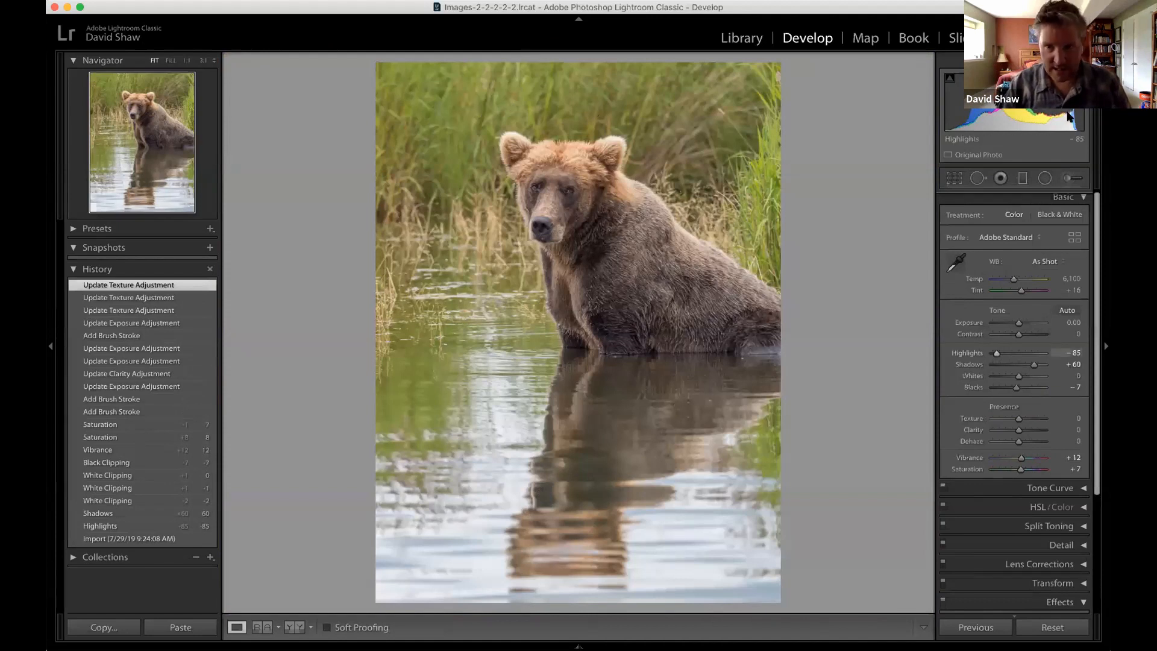
key(k)
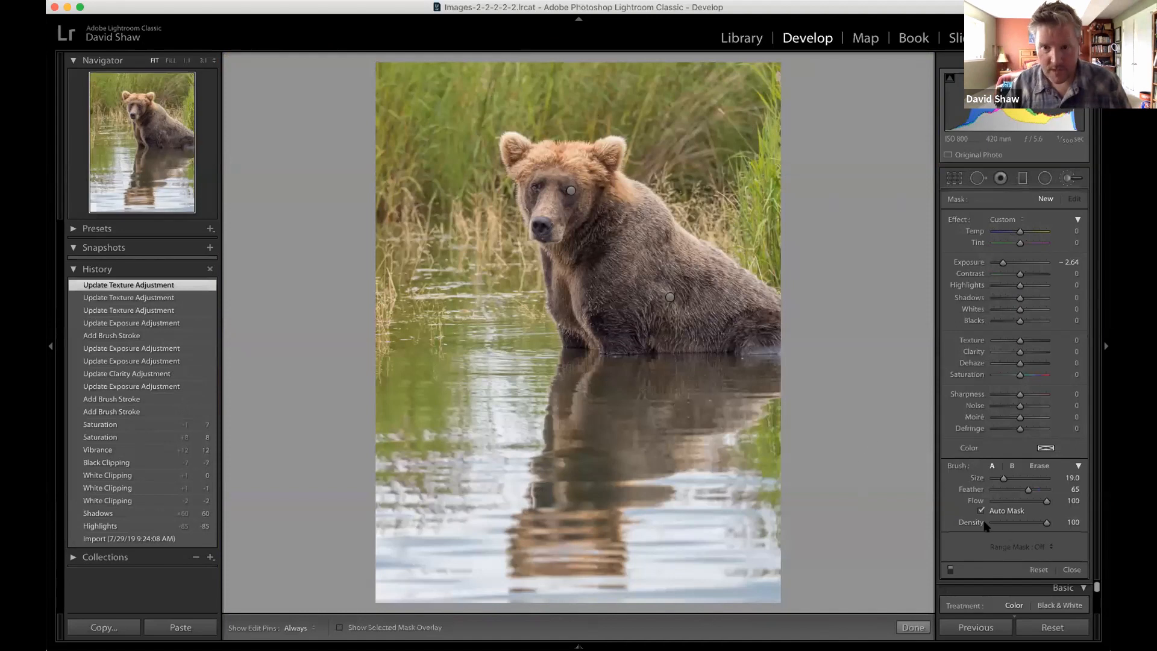
key(bracketleft)
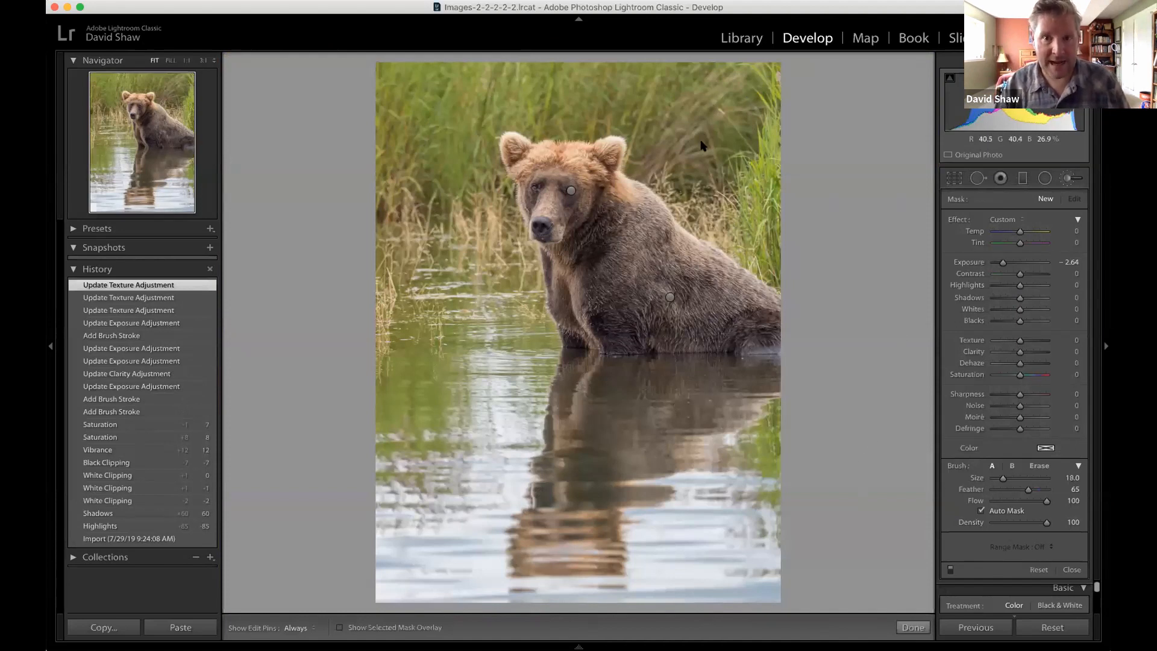
key(h)
mouse_move(699, 148)
mouse_down()
mouse_move(720, 134)
mouse_move(744, 69)
mouse_move(615, 91)
mouse_up()
mouse_move(418, 98)
mouse_down()
mouse_move(386, 92)
mouse_move(385, 126)
mouse_move(411, 133)
mouse_move(409, 175)
mouse_move(451, 188)
mouse_move(518, 98)
mouse_move(582, 94)
mouse_move(697, 165)
mouse_move(728, 126)
mouse_move(738, 68)
mouse_move(569, 108)
mouse_move(402, 118)
mouse_move(463, 201)
mouse_up()
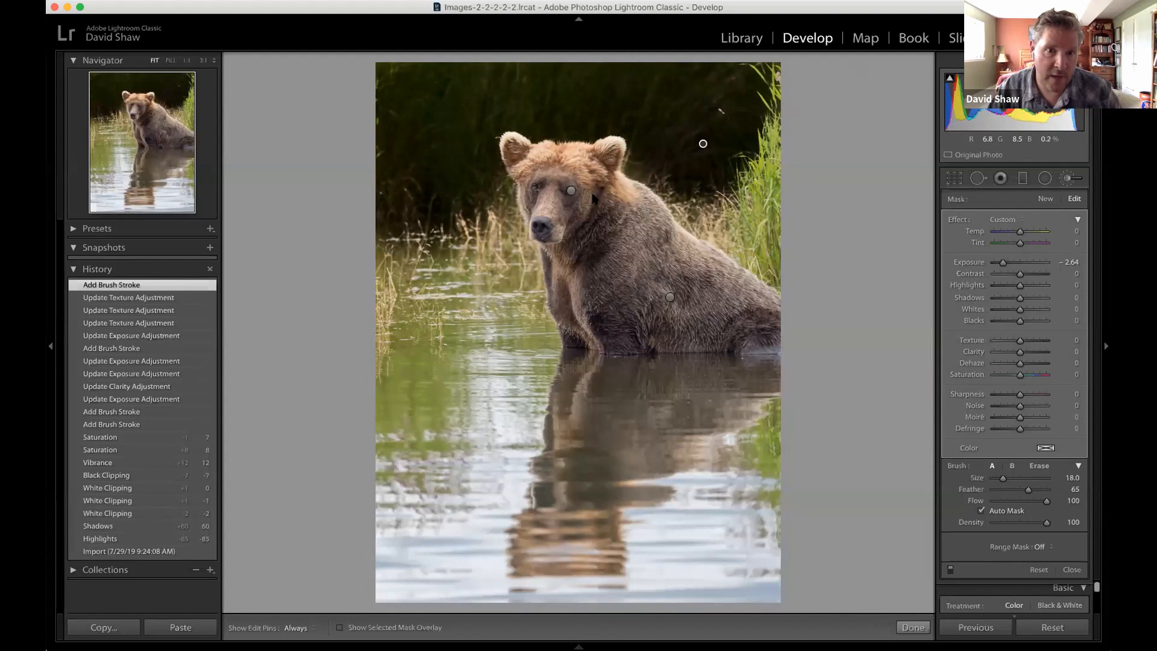
mouse_move(505, 201)
mouse_down()
mouse_move(508, 212)
mouse_move(366, 160)
mouse_up()
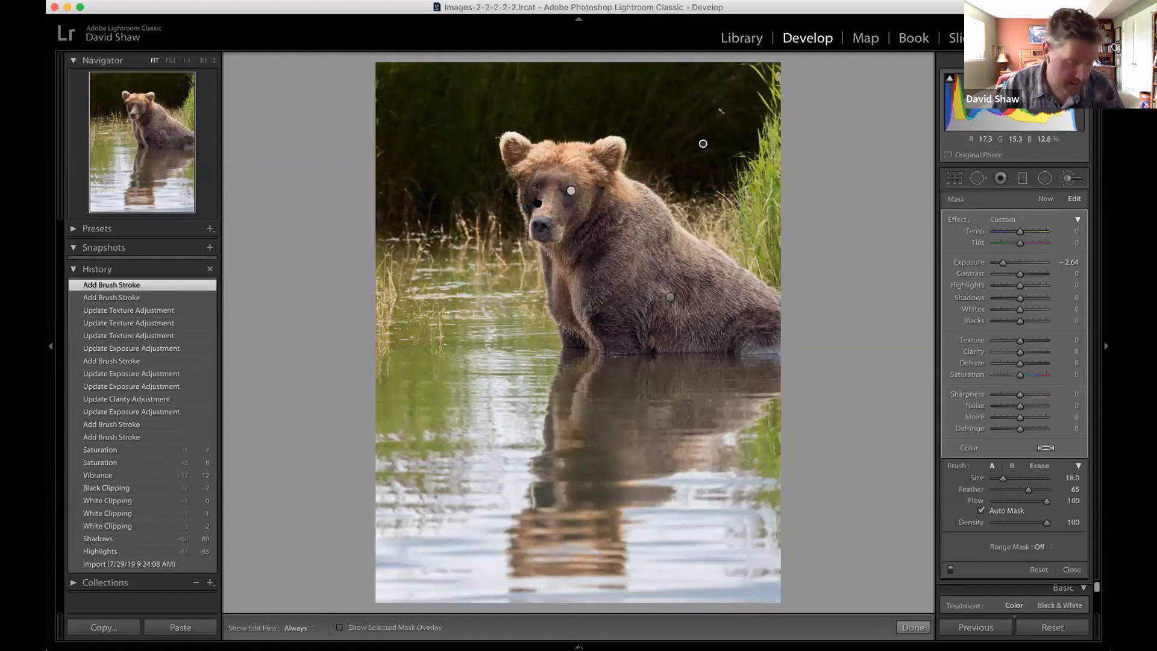
Erase the background mask's spill from the bear's face with an eraser brush of size 6.0.
key(alt)
scroll(537, 203, down, 8)
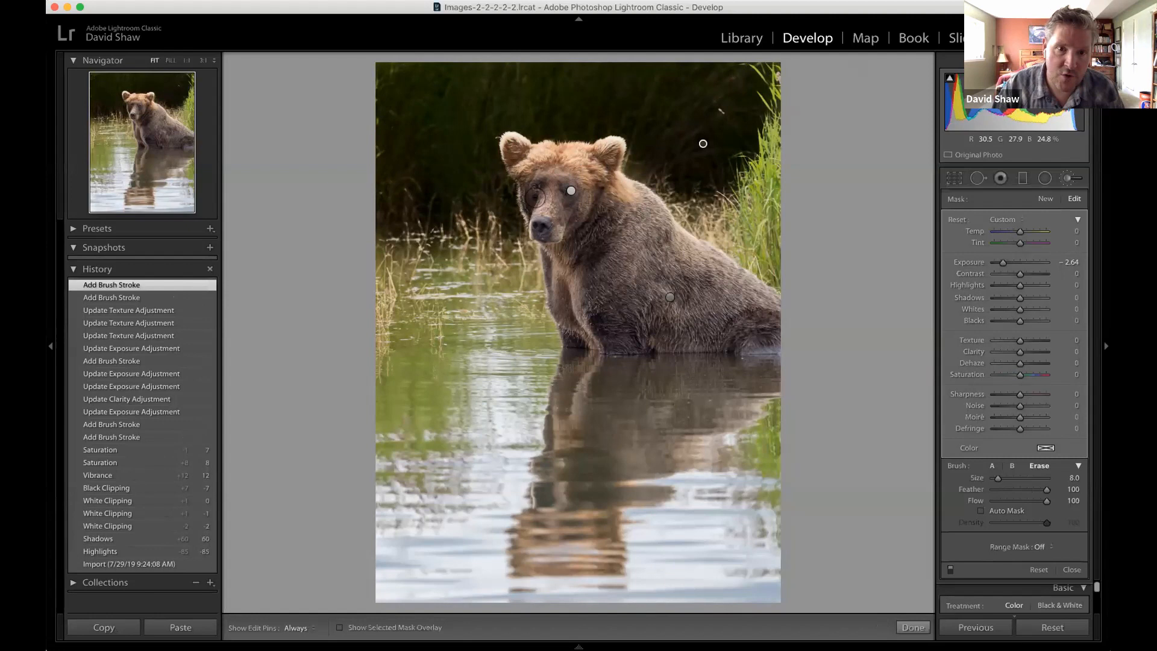
key(h)
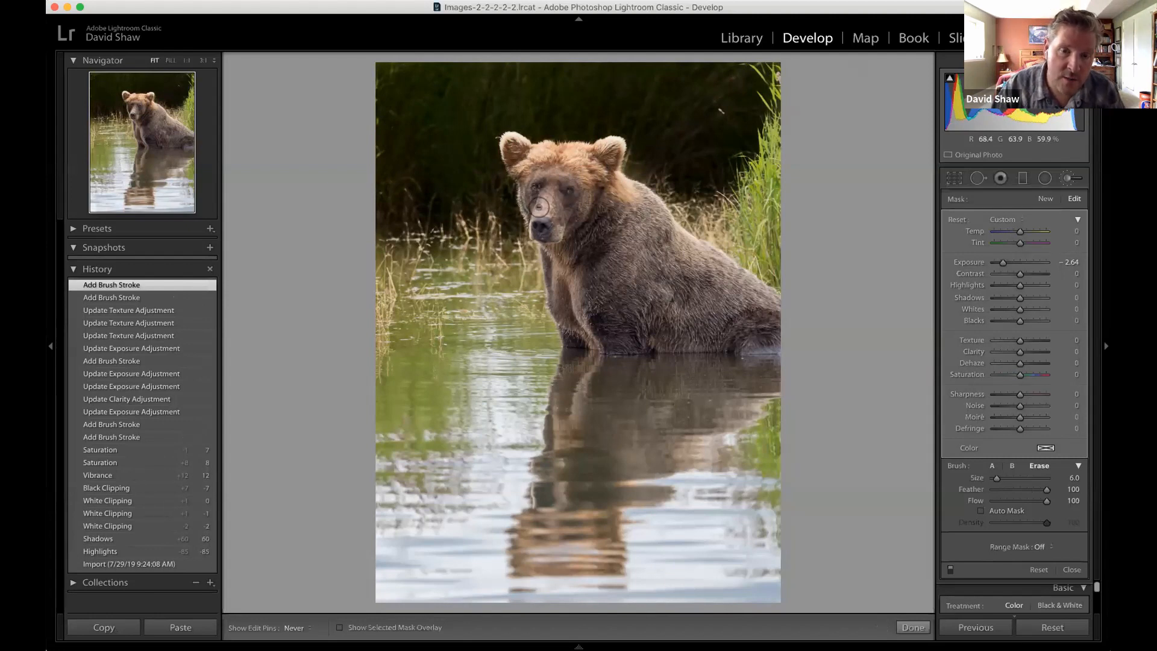
click(545, 196)
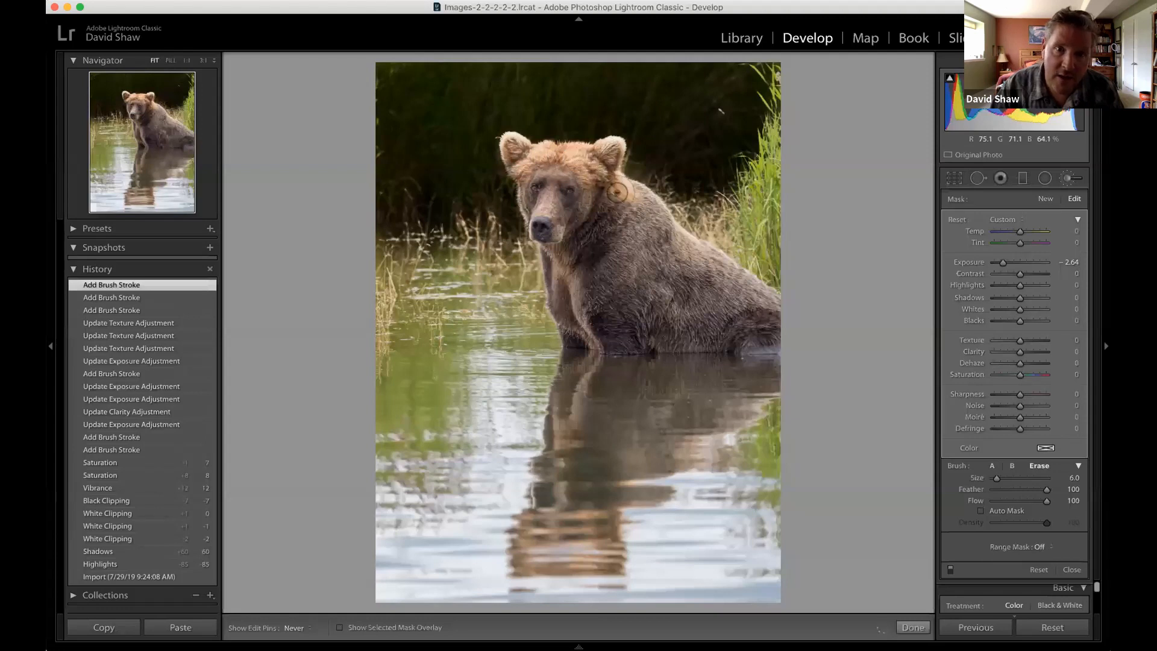
mouse_move(544, 209)
mouse_down()
mouse_move(549, 224)
mouse_move(570, 208)
mouse_up()
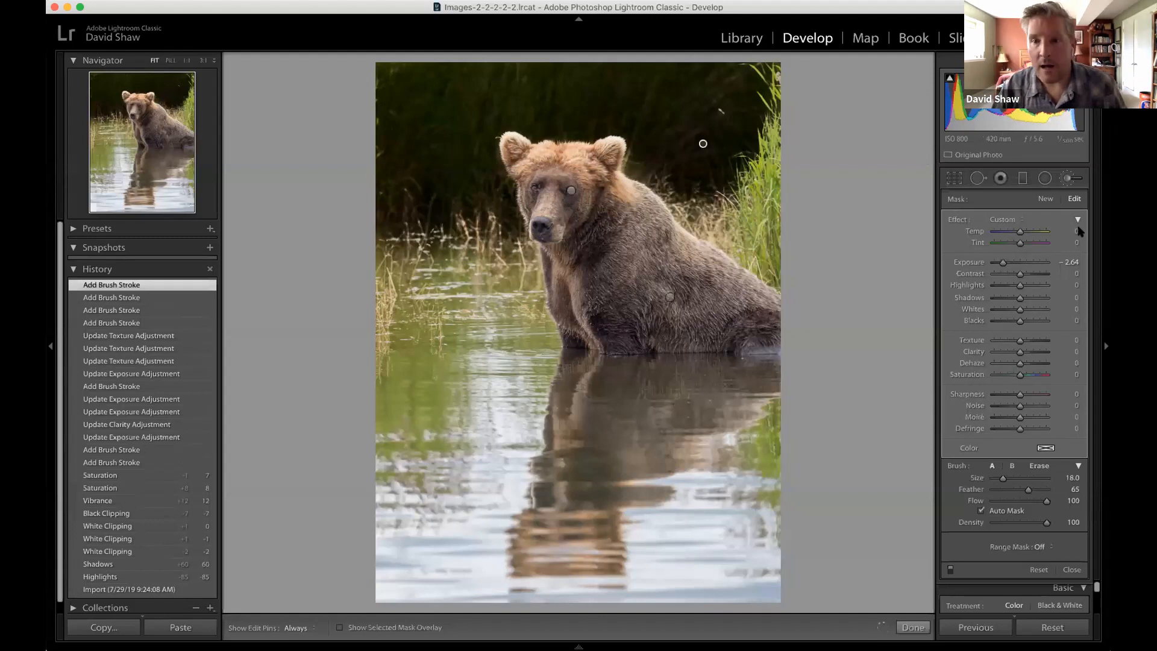
Reset the background mask's Exposure to 0 and darken the grass slightly to -0.41.
double_click(1003, 263)
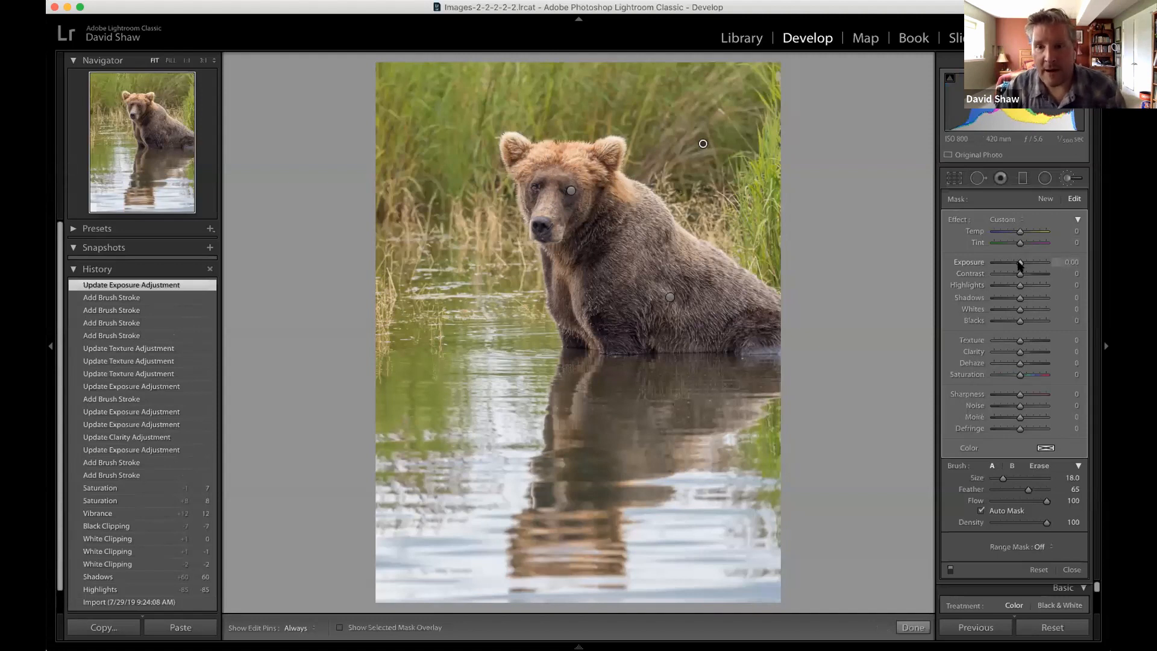
drag(1020, 266, 1016, 264)
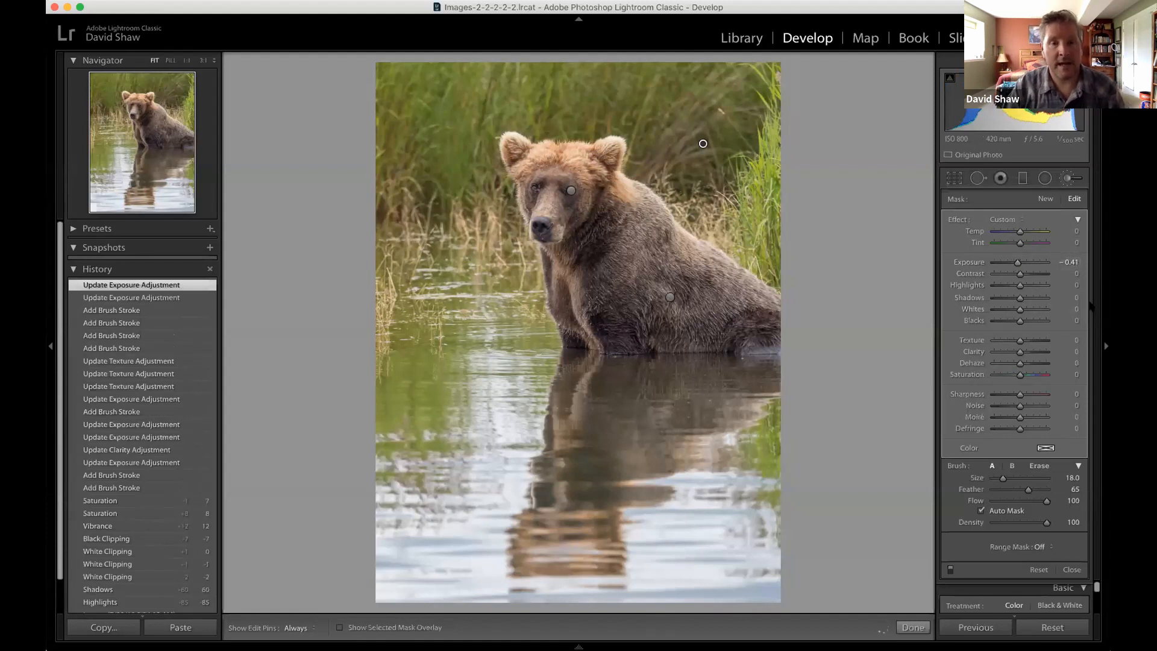
Soften the grass behind the bear by setting the background mask's Texture to -43, Sharpness to -41 and Clarity to -11.
click(1008, 340)
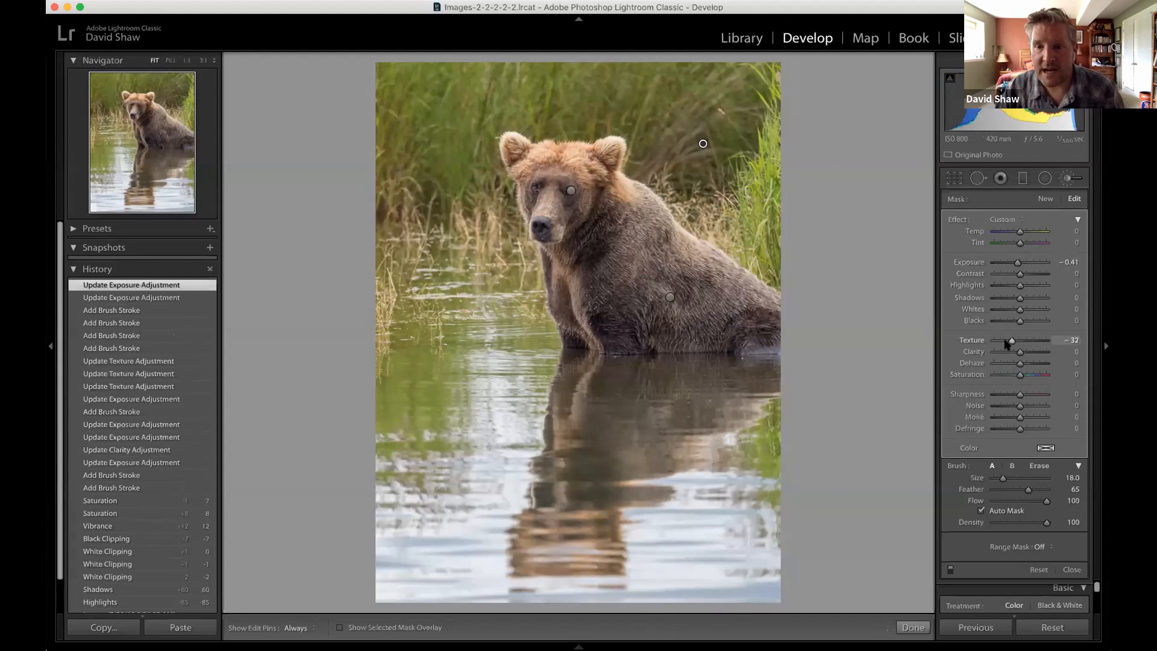
click(1008, 396)
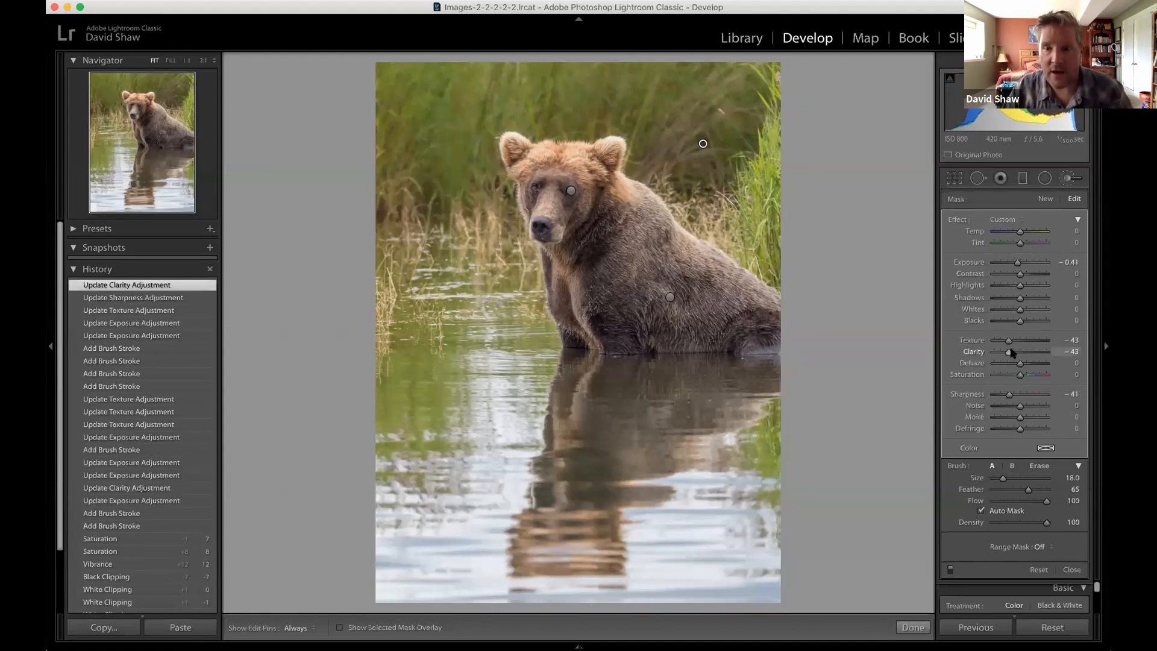
drag(1015, 355, 1016, 354)
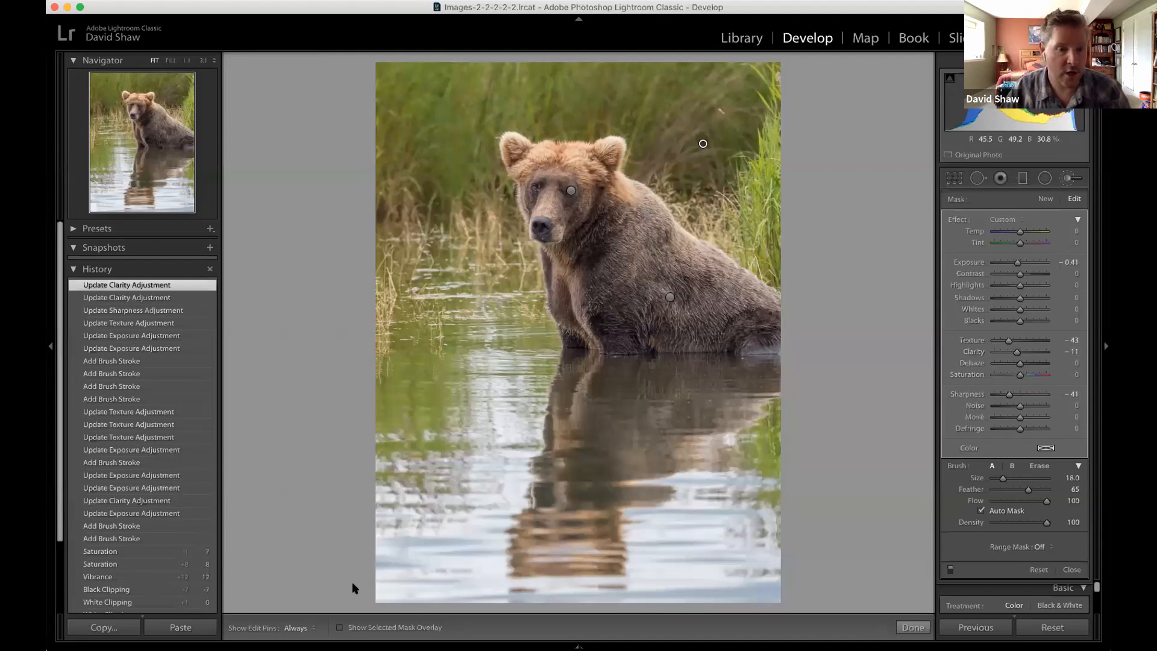
Close the Adjustment Brush and compare the bear photo side by side before and after, returning to the single-photo view.
click(1065, 177)
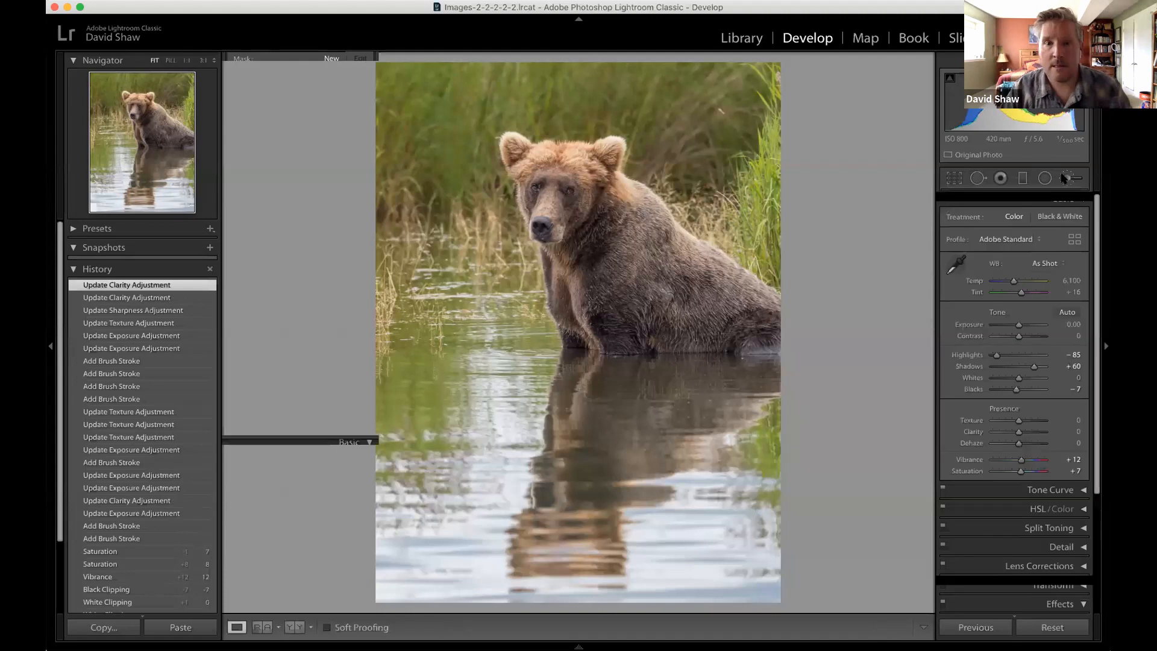
click(291, 627)
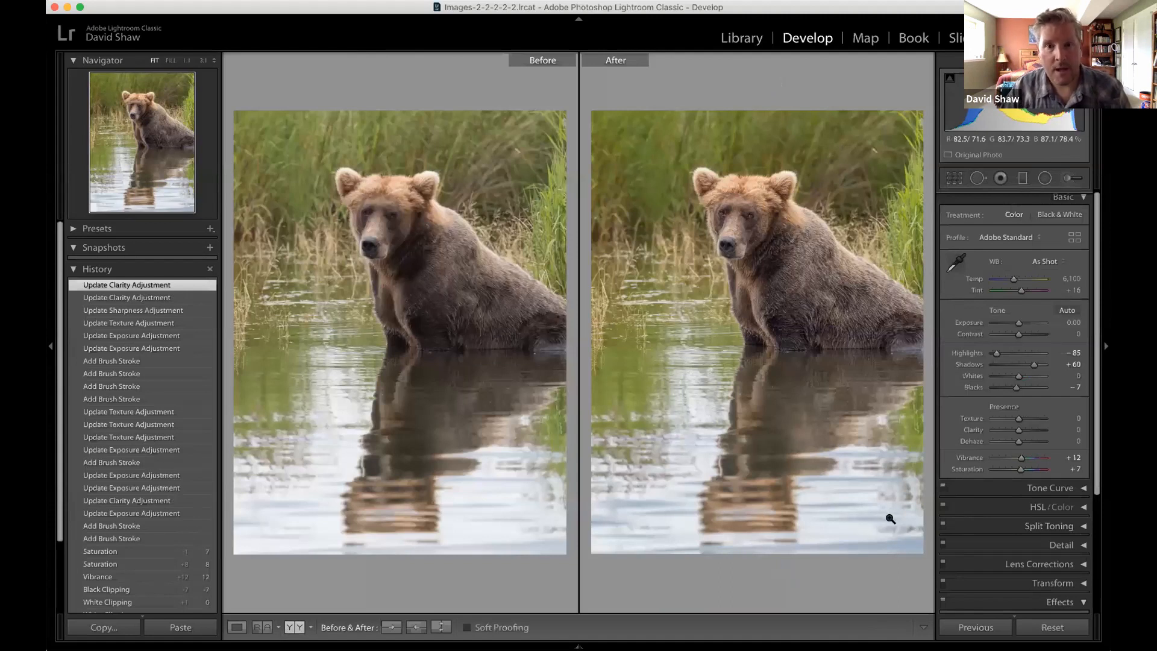
click(236, 628)
Darken the bear photo's edges with a Highlight Priority post-crop vignette at Amount -18.
scroll(1051, 426, down, 5)
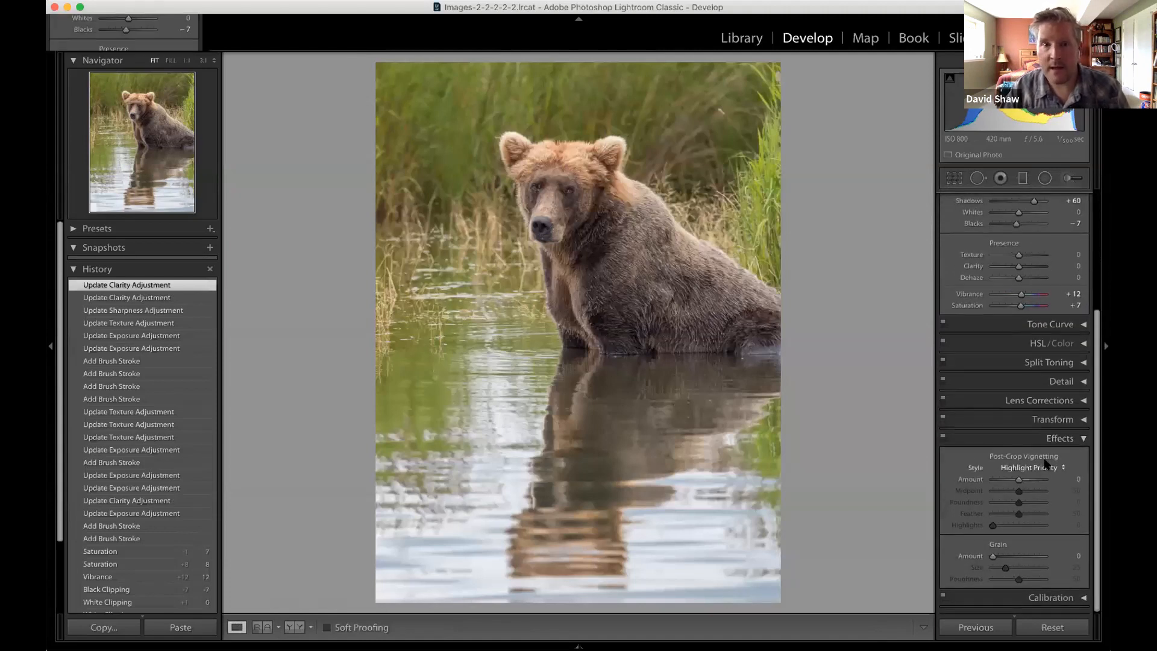
drag(1018, 481, 1017, 484)
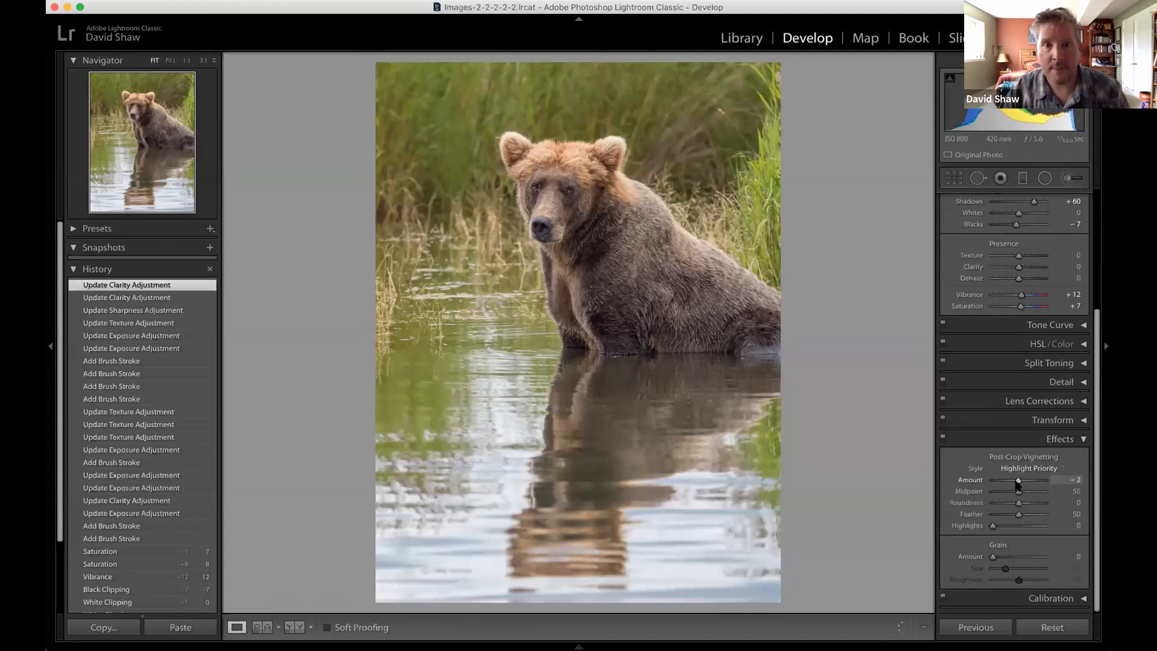
drag(1013, 483, 1010, 485)
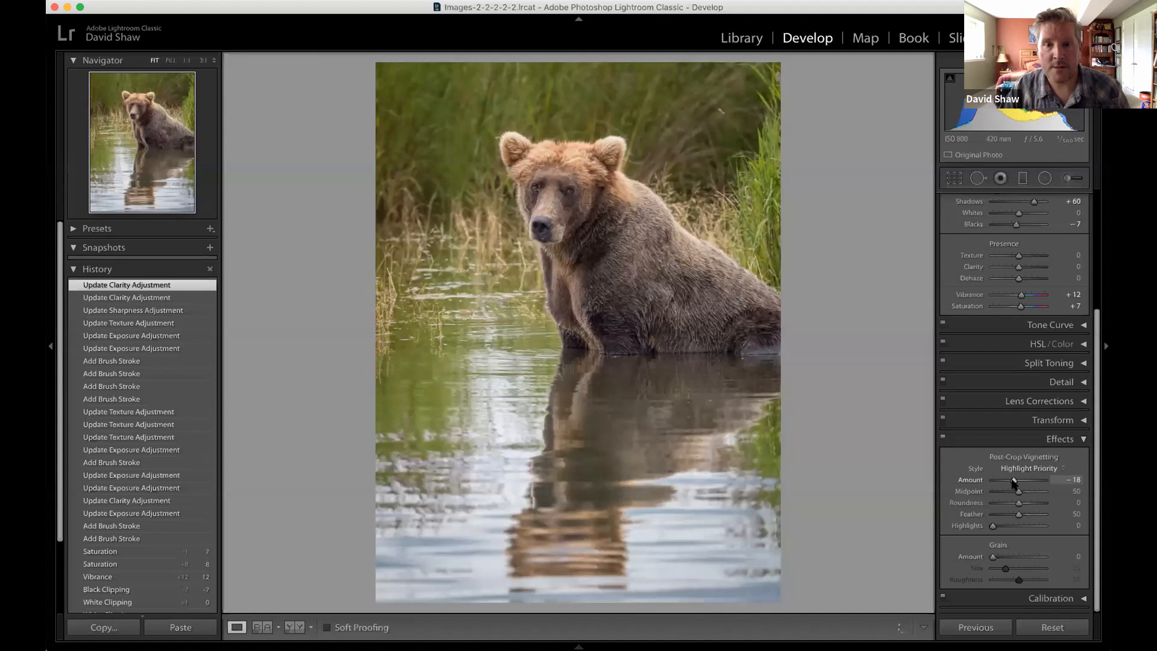
drag(1014, 483, 1015, 482)
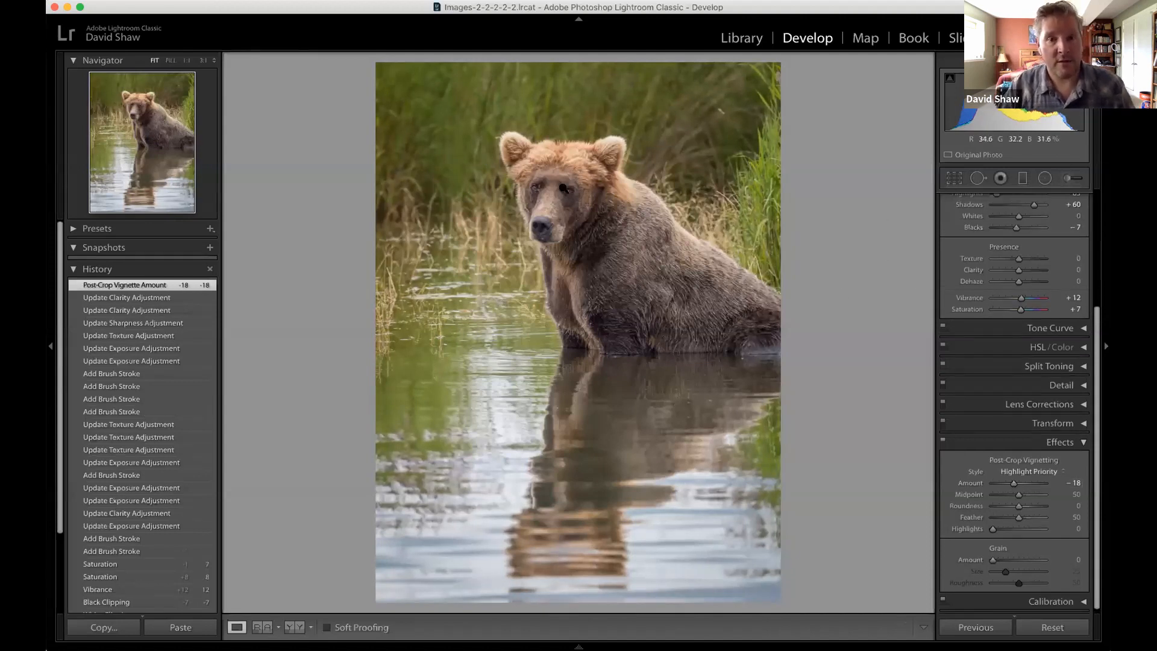
click(589, 217)
click(607, 223)
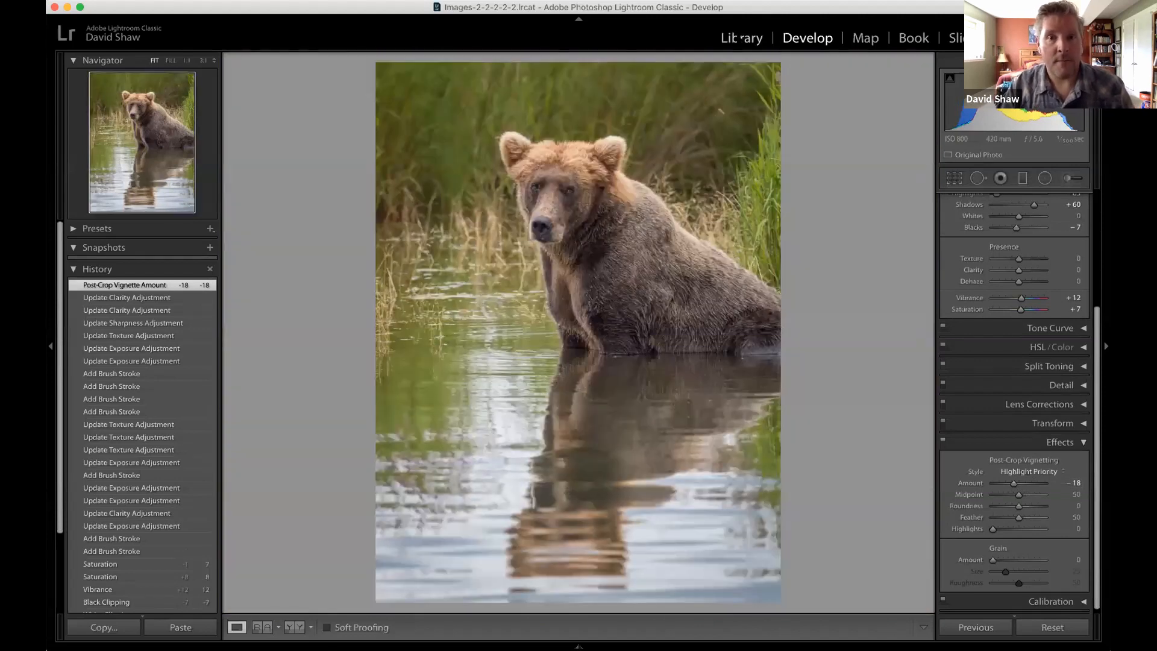
Create a virtual copy of the edited bear photo in the Library grid, accept the sync notice, and select the copy.
key(g)
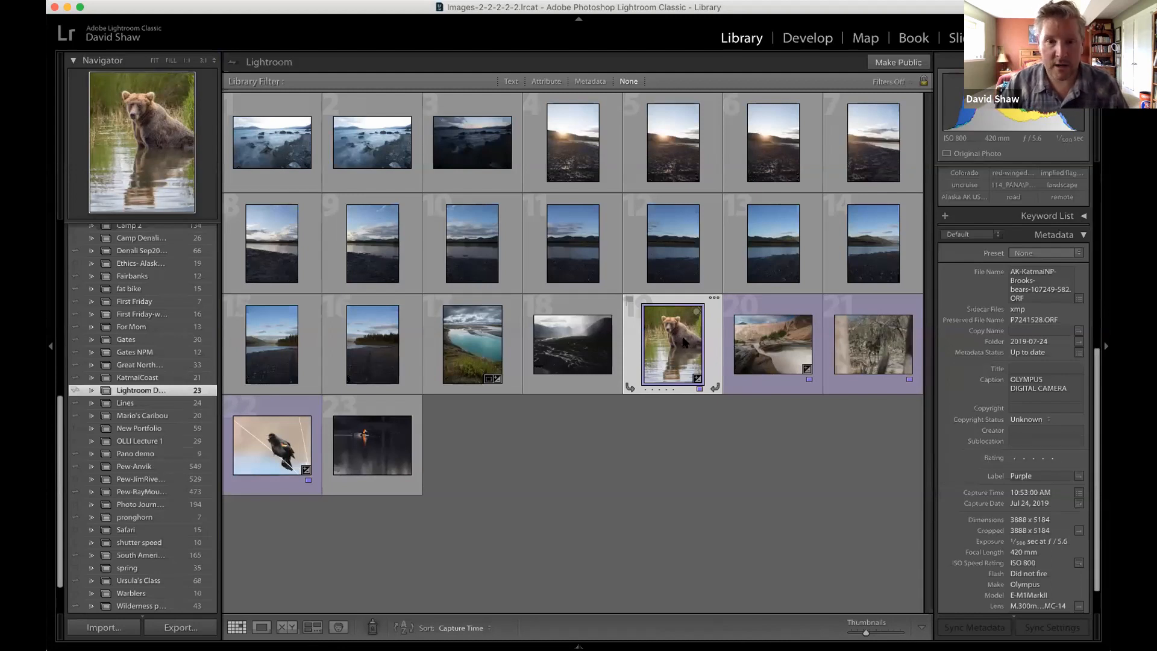
right_click(685, 342)
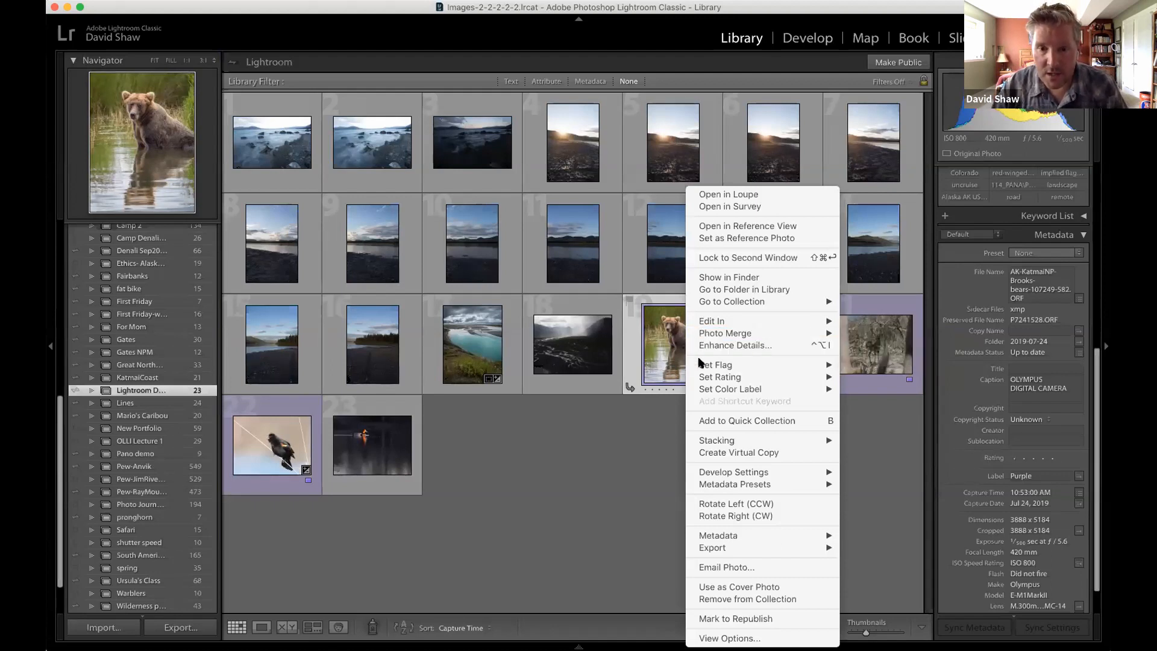
mouse_move(700, 363)
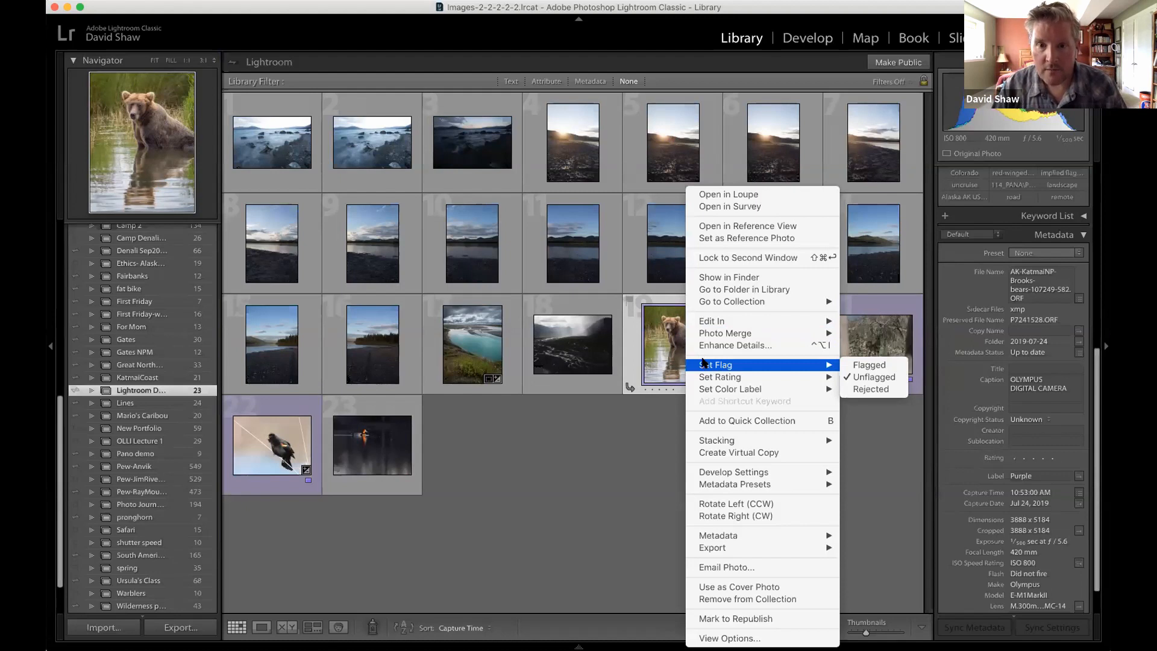
click(728, 452)
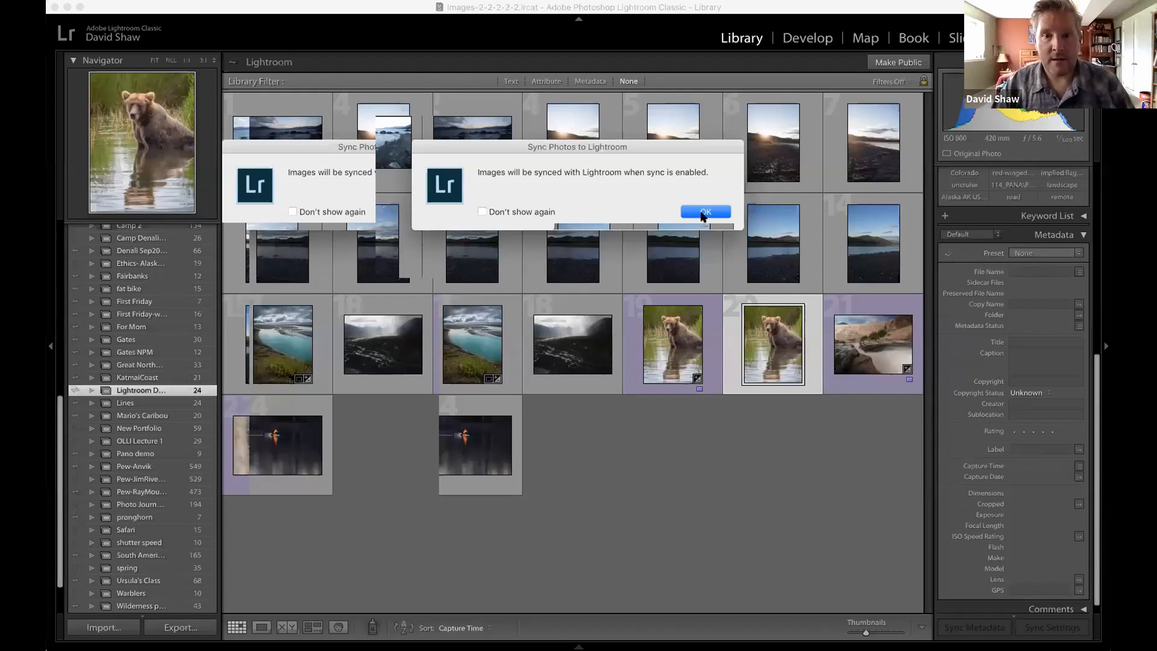
click(704, 213)
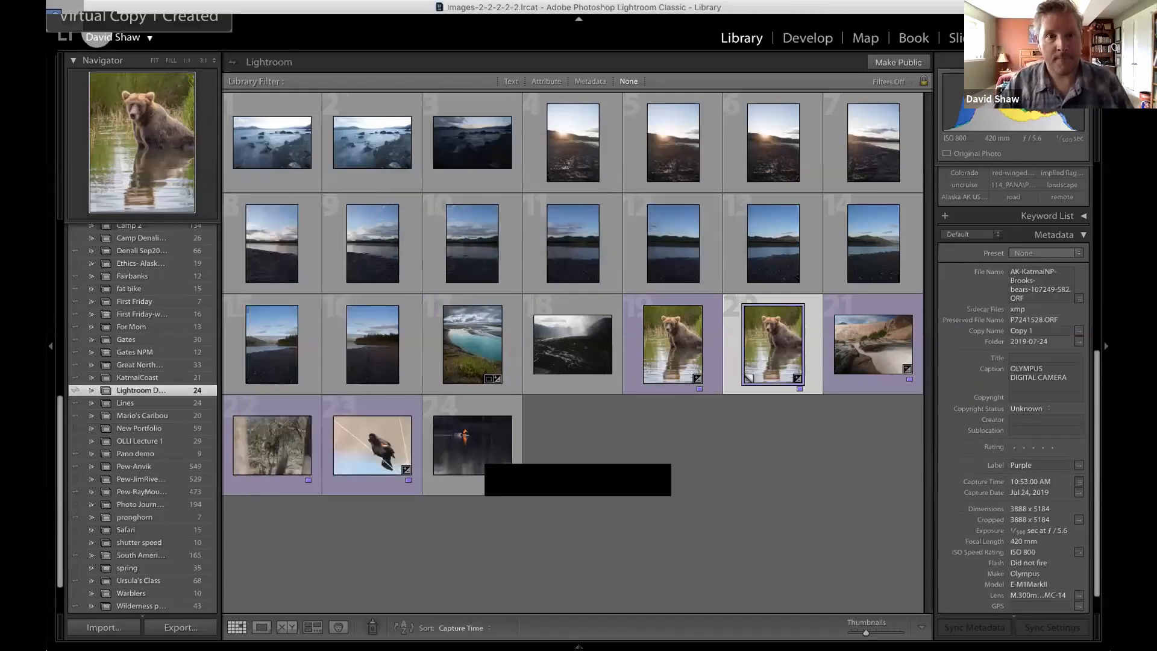
click(765, 338)
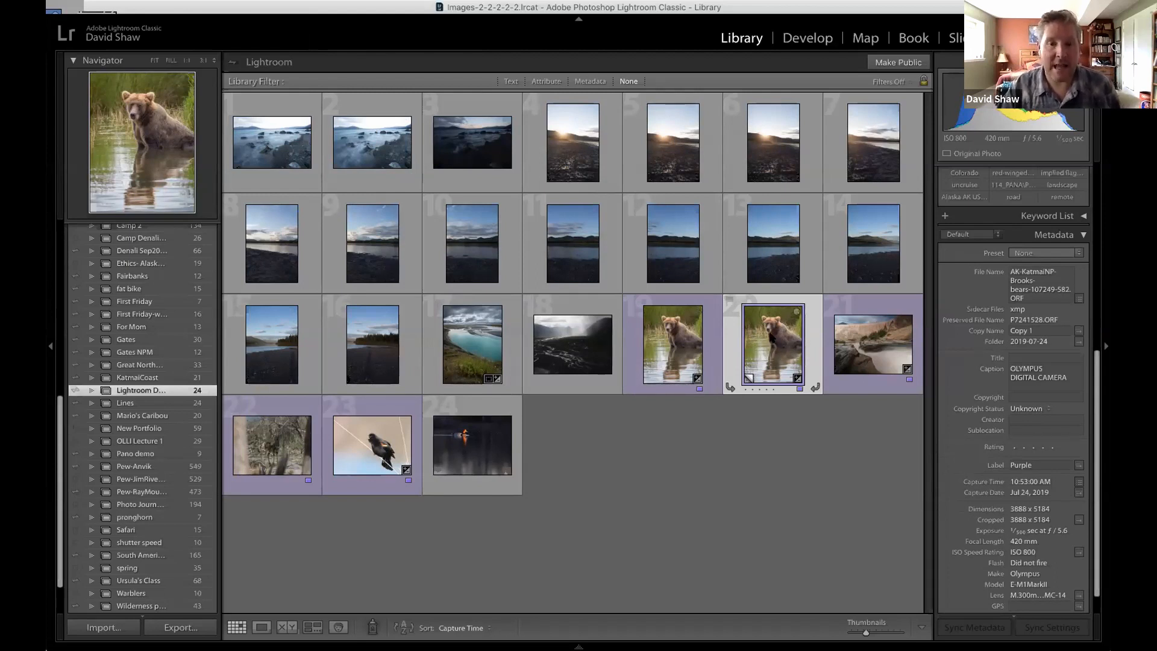
Review earlier History states of the original bear photo in Develop, restore the latest vignette state, and return to the Library grid.
click(630, 344)
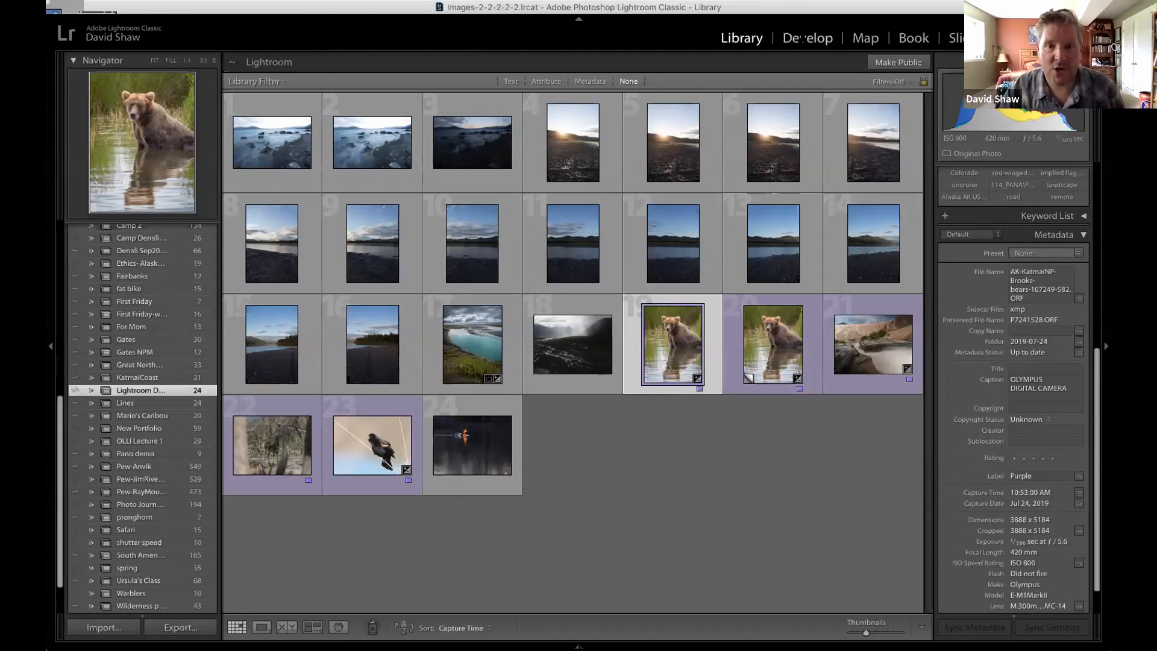
click(803, 38)
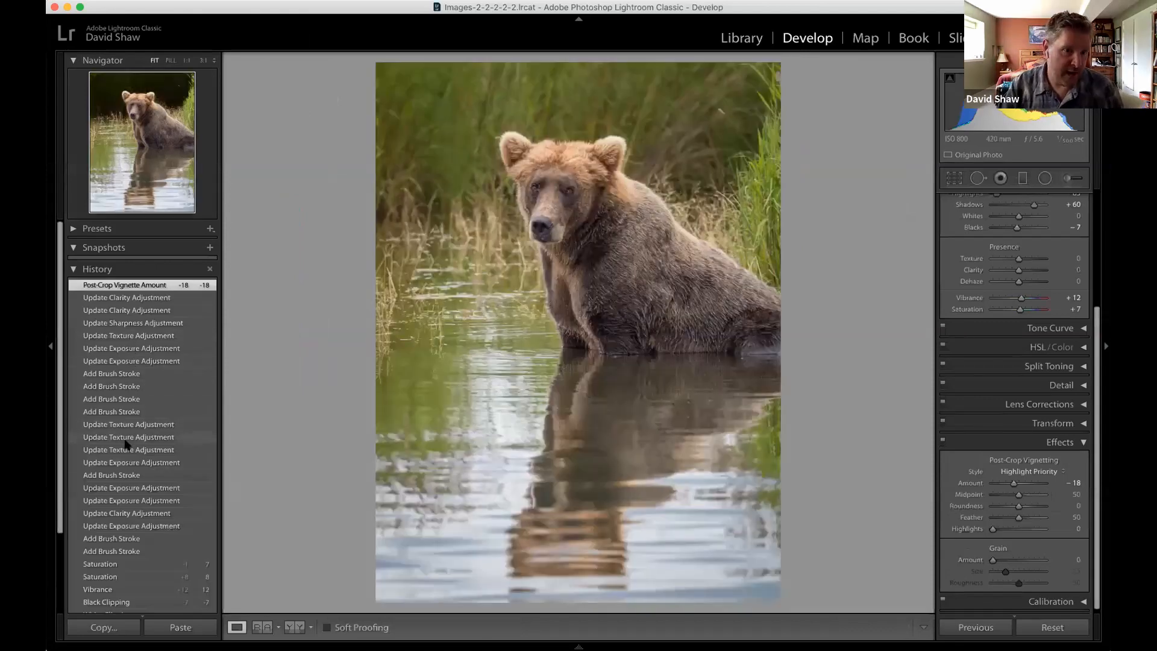
scroll(122, 460, down, 1)
scroll(122, 460, down, 5)
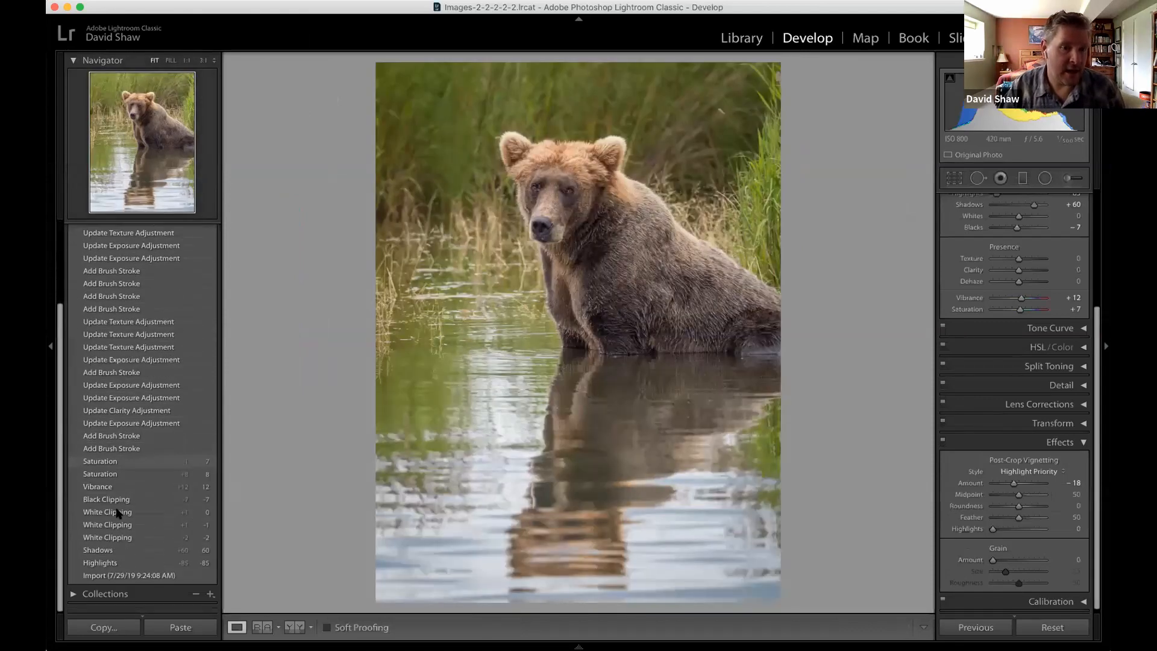
click(114, 516)
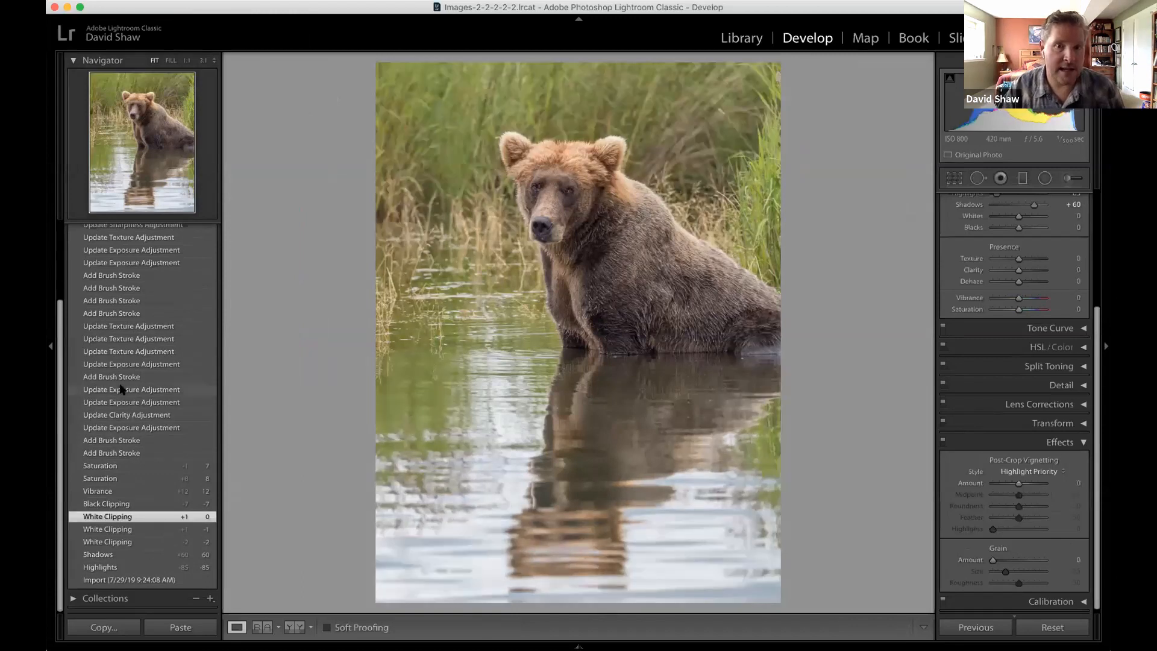
click(145, 390)
click(137, 287)
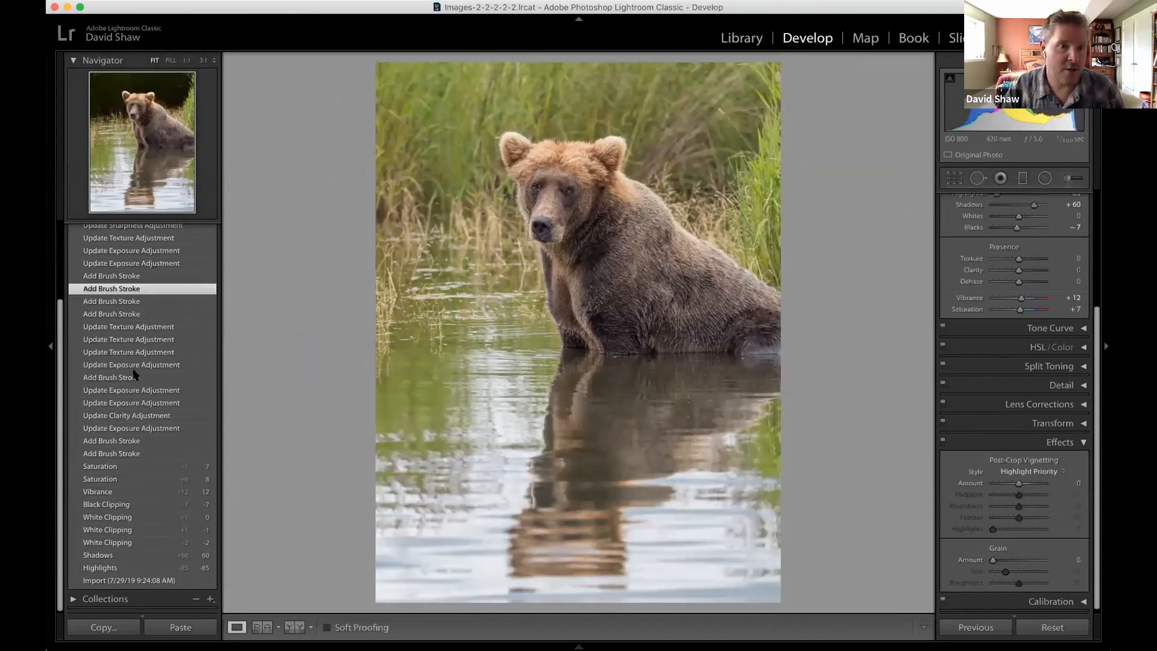
scroll(133, 369, up, 5)
scroll(134, 375, up, 3)
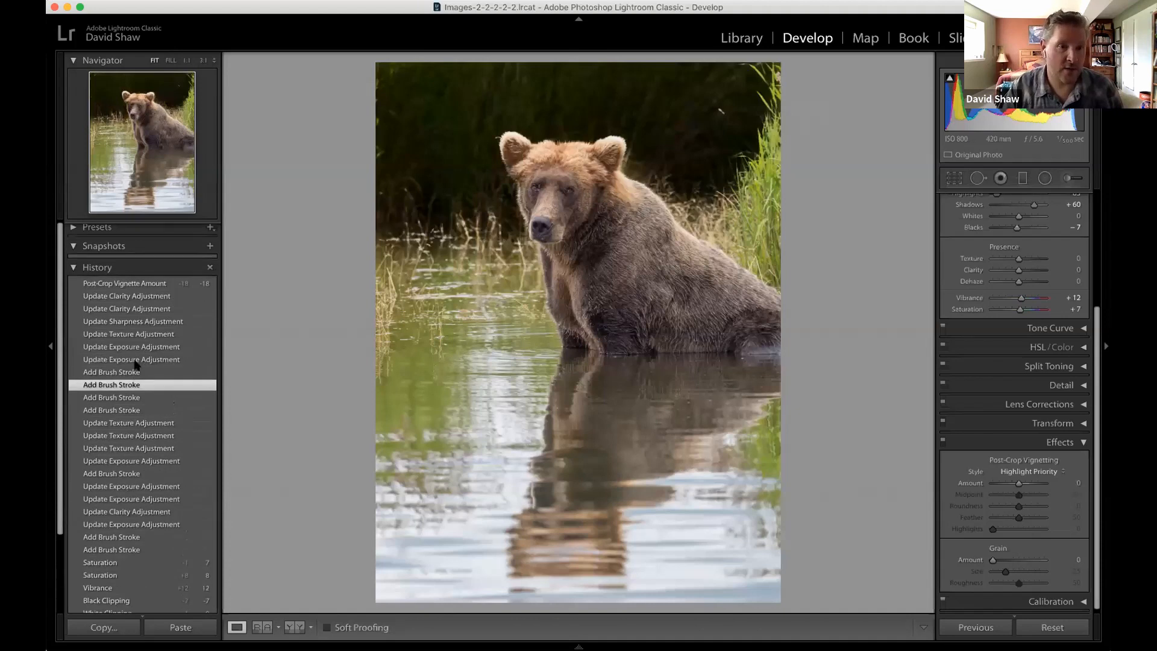
click(138, 287)
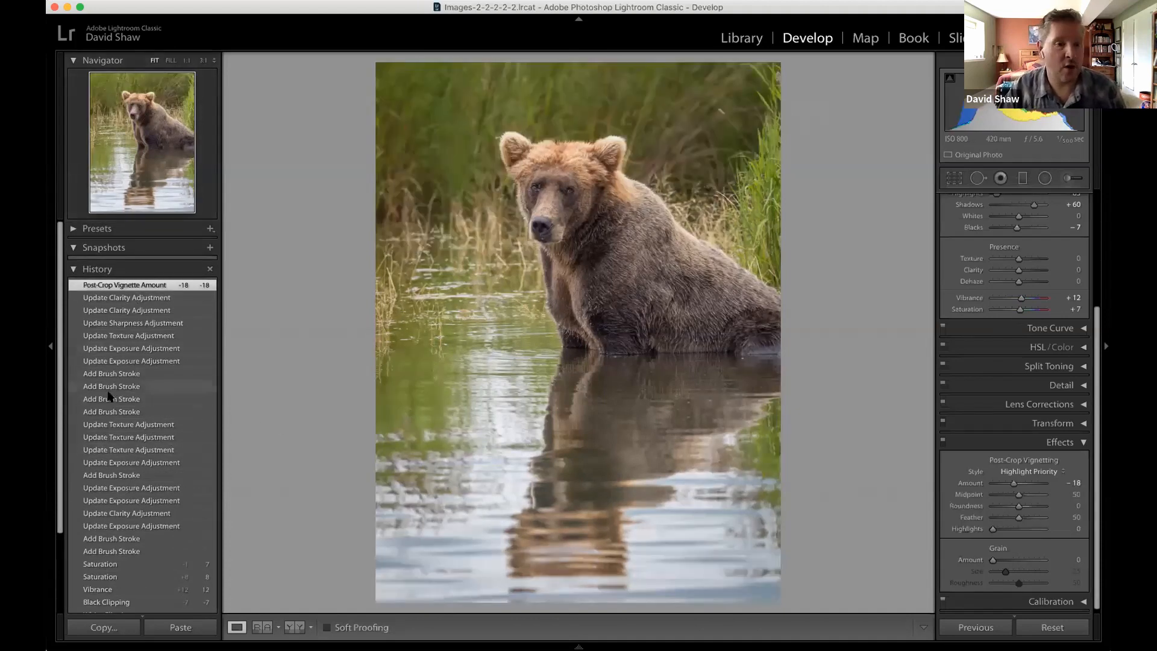
click(737, 38)
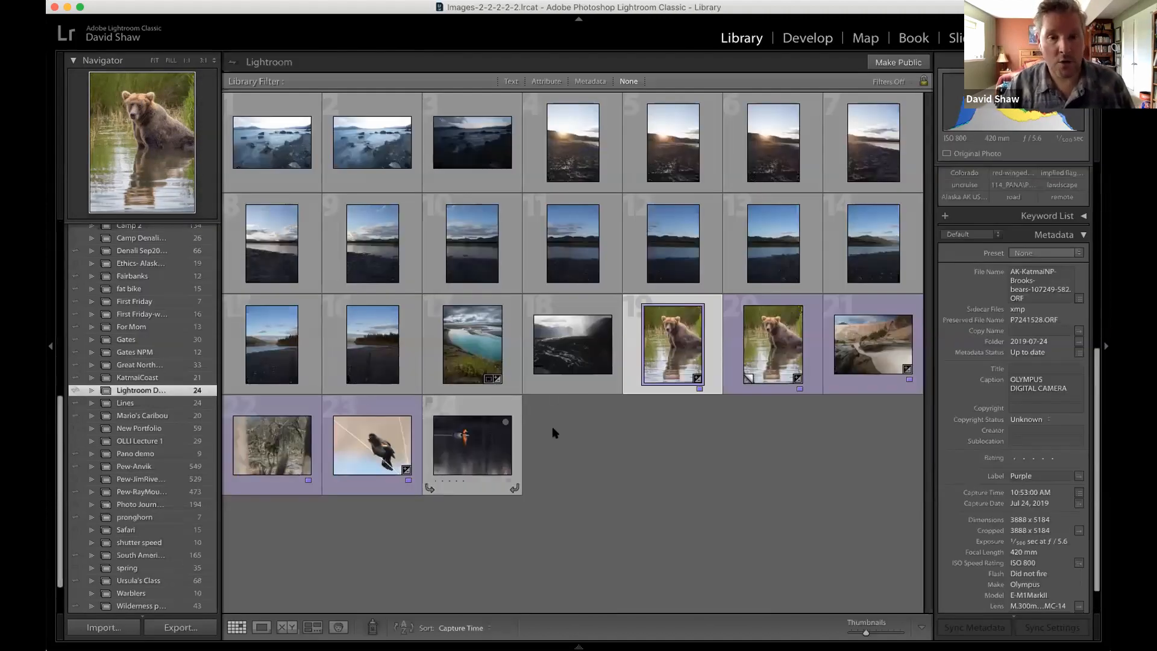